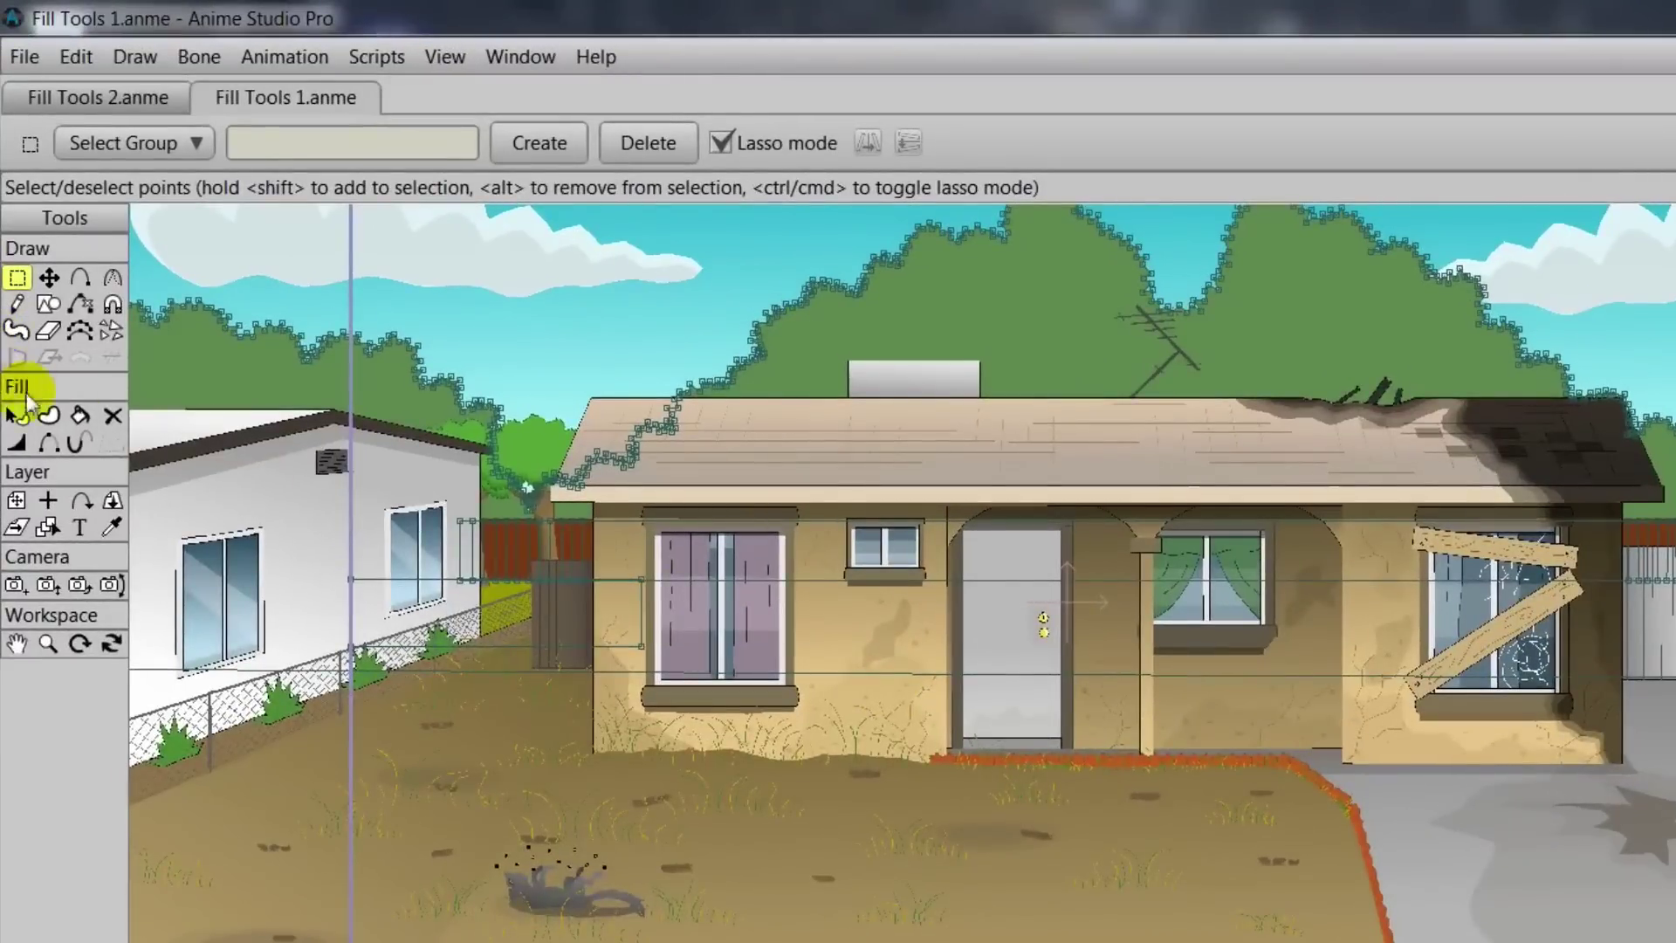
Step: Select the background tree shape and shift its fill colour to a deeper, darker green
{"action": "left_click", "coordinate": [14, 346]}
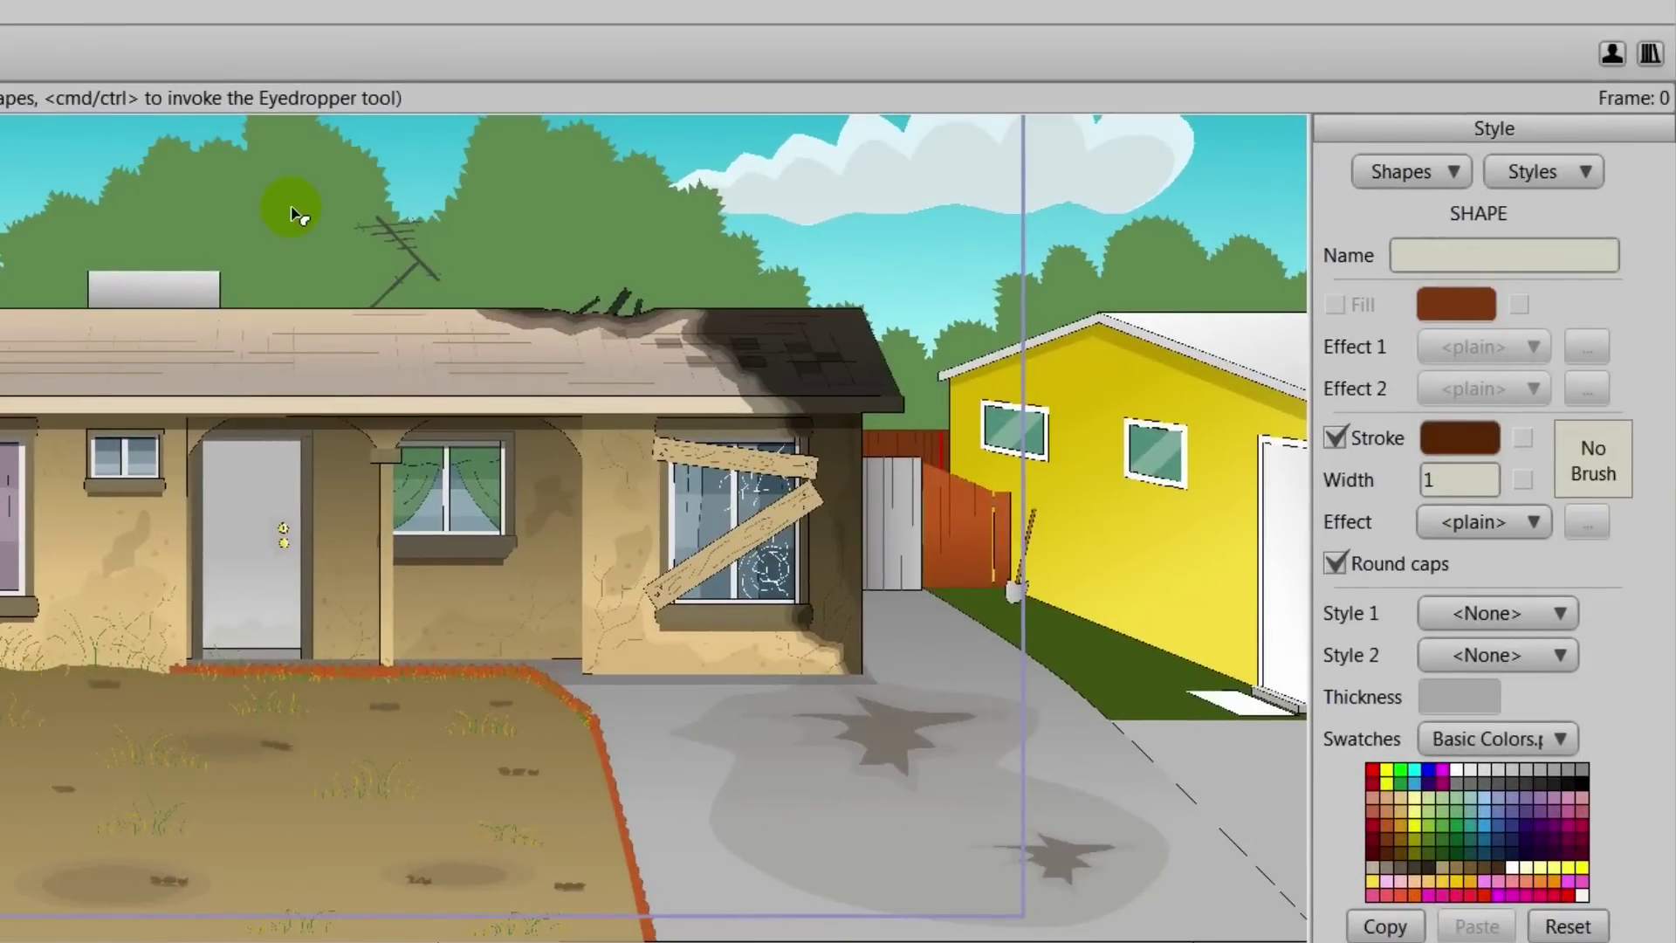
{"action": "left_click", "coordinate": [294, 212]}
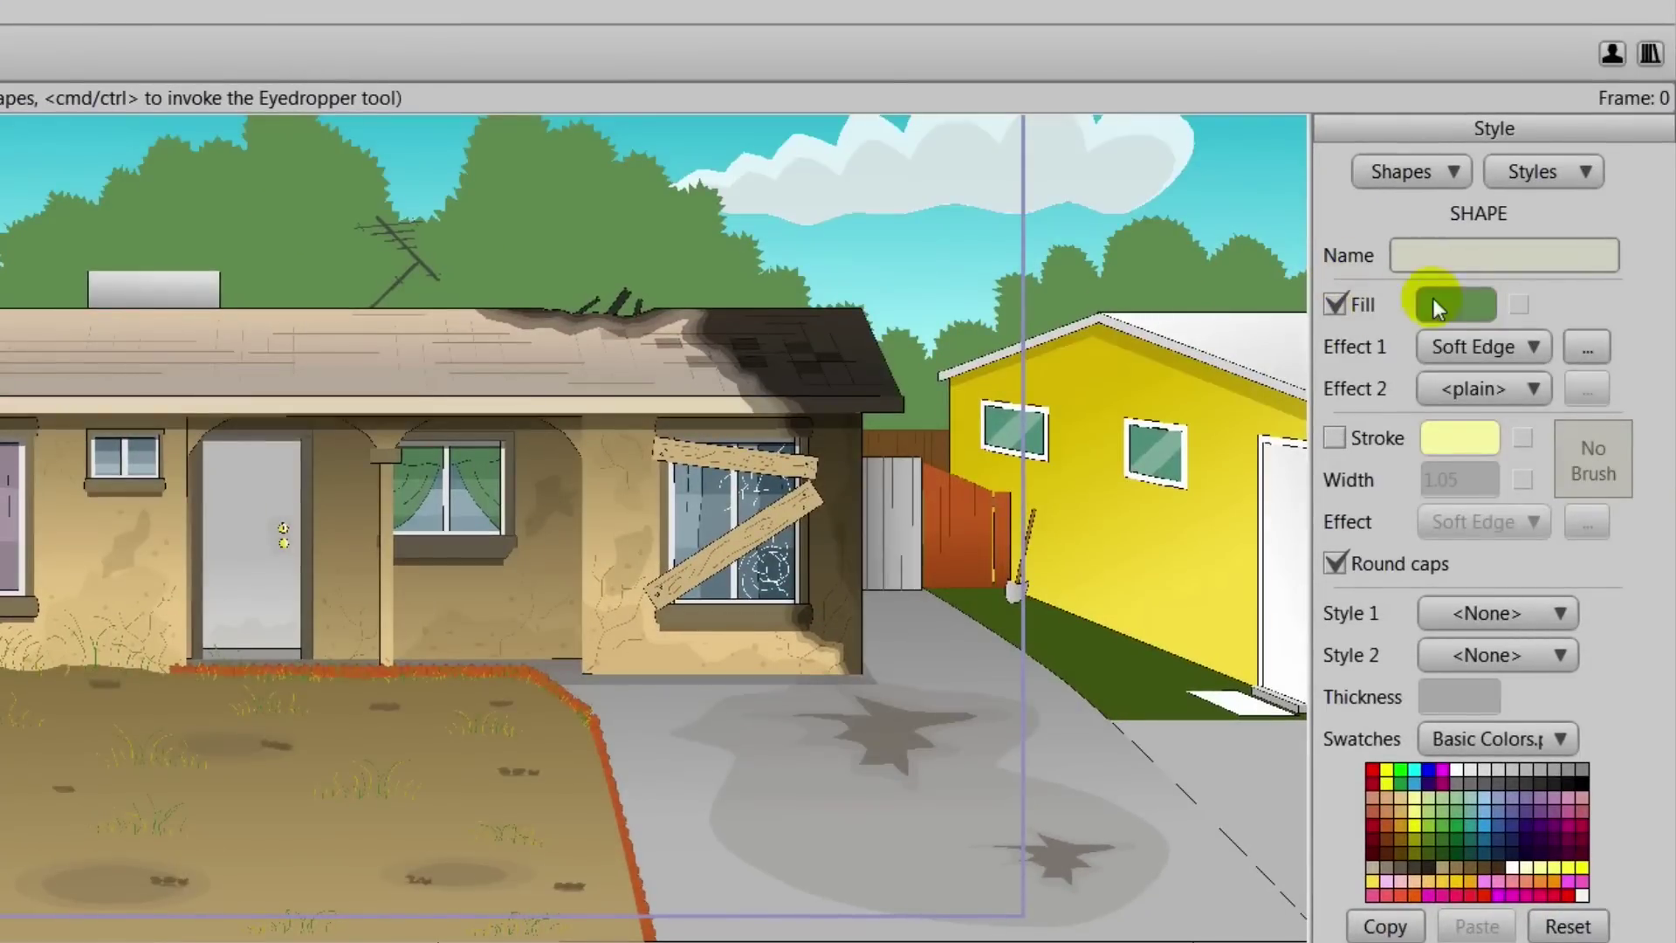
{"action": "left_click", "coordinate": [1454, 301]}
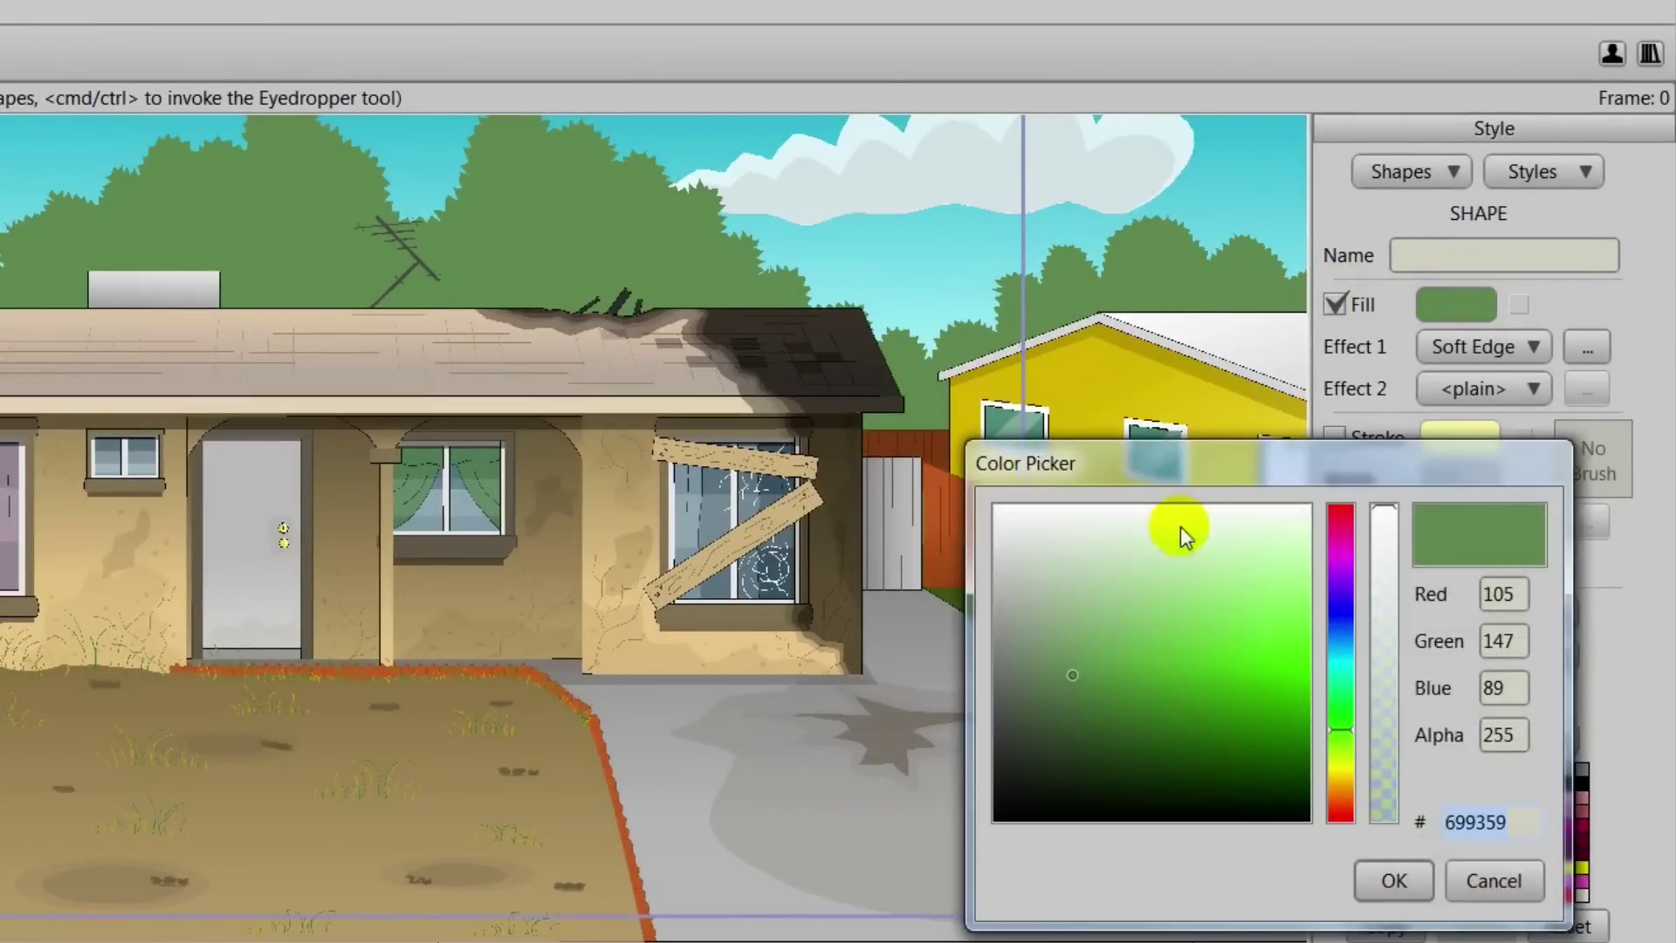
{"action": "mouse_move", "coordinate": [1069, 677]}
{"action": "left_mouse_down"}
{"action": "mouse_move", "coordinate": [1129, 735]}
{"action": "mouse_move", "coordinate": [1159, 815]}
{"action": "mouse_move", "coordinate": [1281, 605]}
{"action": "mouse_move", "coordinate": [1266, 708]}
{"action": "mouse_move", "coordinate": [1349, 782]}
{"action": "mouse_move", "coordinate": [1335, 794]}
{"action": "left_mouse_up"}
{"action": "left_click", "coordinate": [1341, 735]}
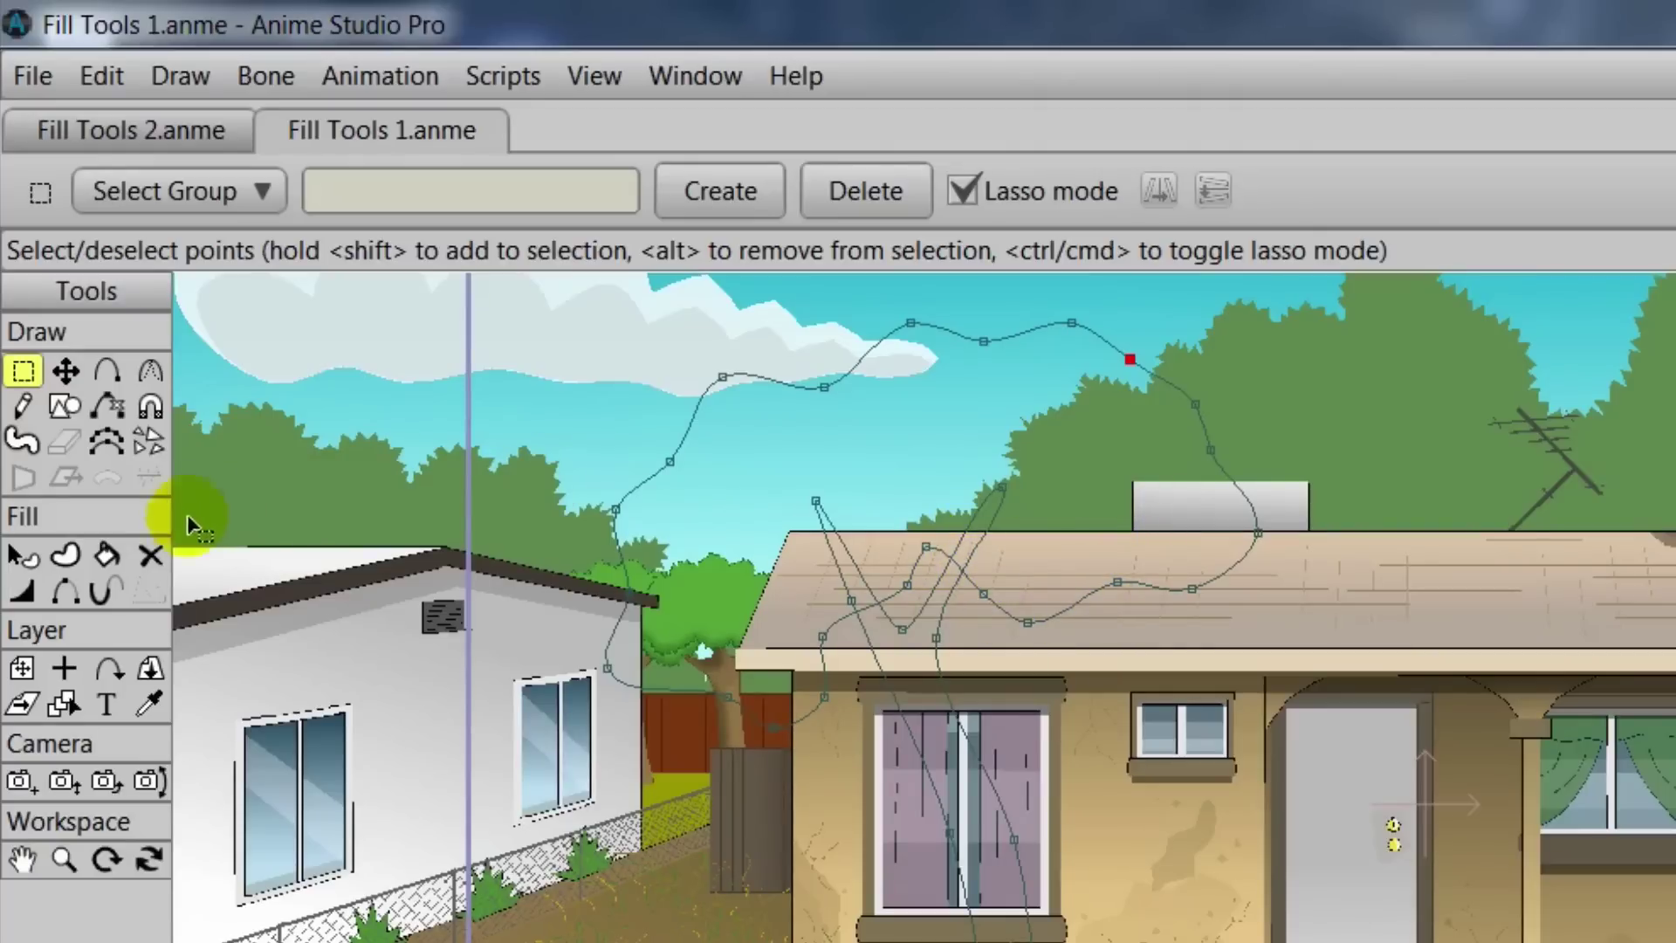
Step: Select the closed crown outline above the roof and fill it as a new green canopy shape
{"action": "left_click", "coordinate": [66, 555]}
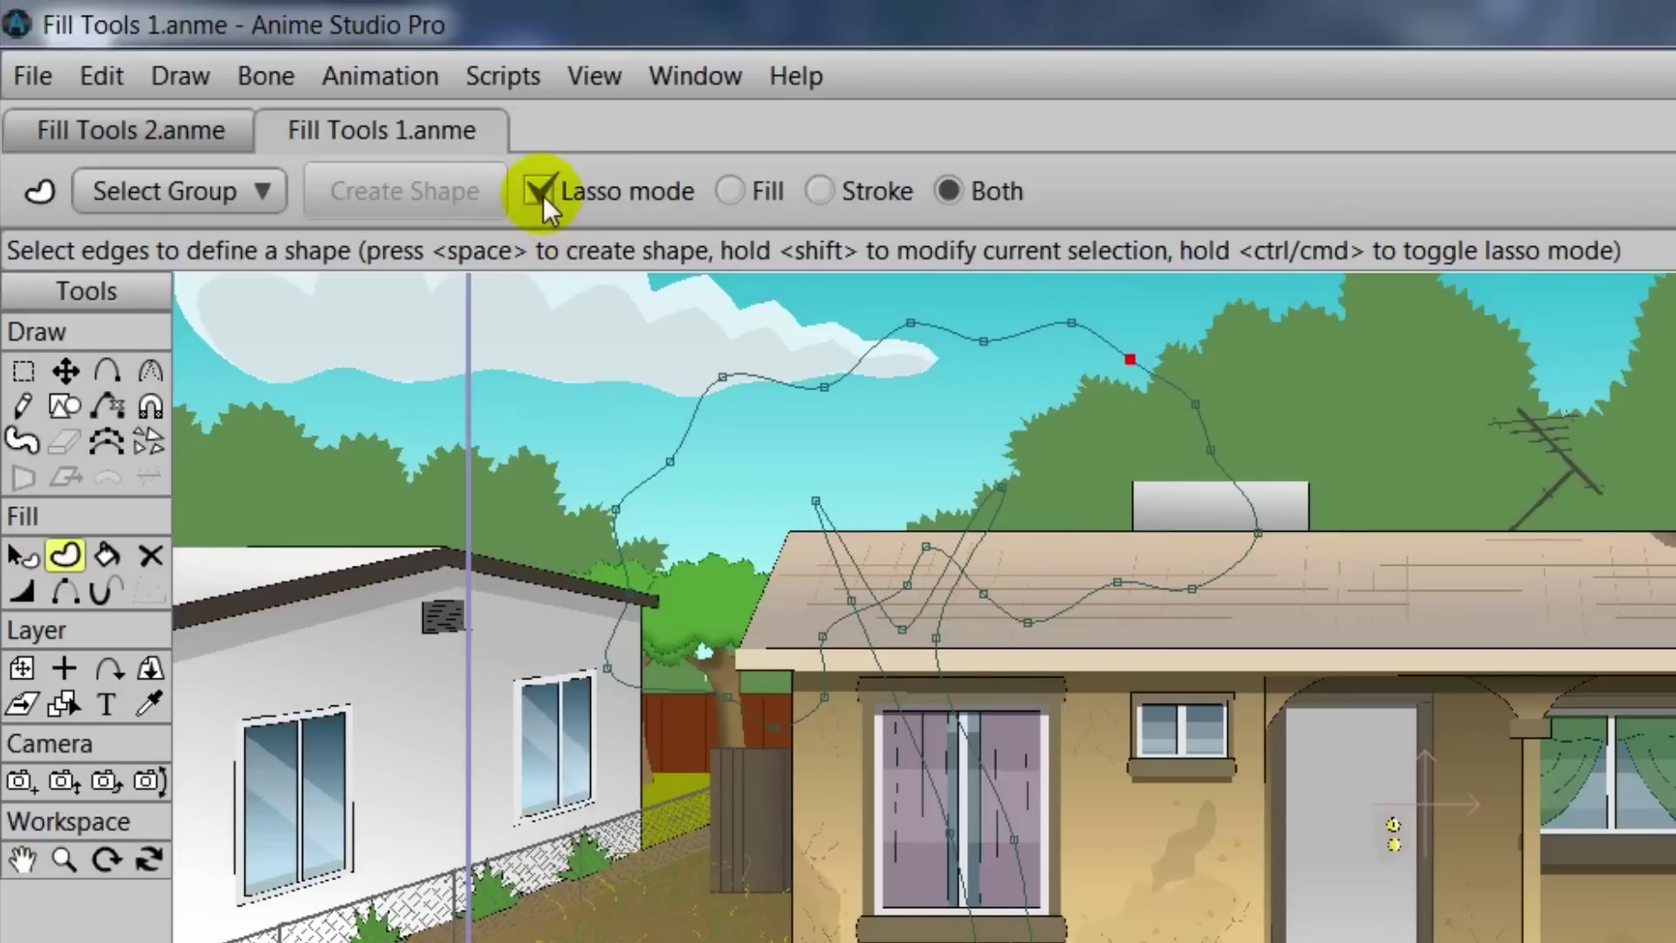
{"action": "mouse_move", "coordinate": [630, 358]}
{"action": "left_mouse_down"}
{"action": "mouse_move", "coordinate": [570, 415]}
{"action": "mouse_move", "coordinate": [501, 557]}
{"action": "mouse_move", "coordinate": [533, 664]}
{"action": "mouse_move", "coordinate": [615, 741]}
{"action": "mouse_move", "coordinate": [775, 799]}
{"action": "left_mouse_up"}
{"action": "mouse_move", "coordinate": [846, 686]}
{"action": "left_mouse_down"}
{"action": "mouse_move", "coordinate": [839, 636]}
{"action": "mouse_move", "coordinate": [724, 424]}
{"action": "mouse_move", "coordinate": [603, 371]}
{"action": "mouse_move", "coordinate": [563, 386]}
{"action": "left_mouse_up"}
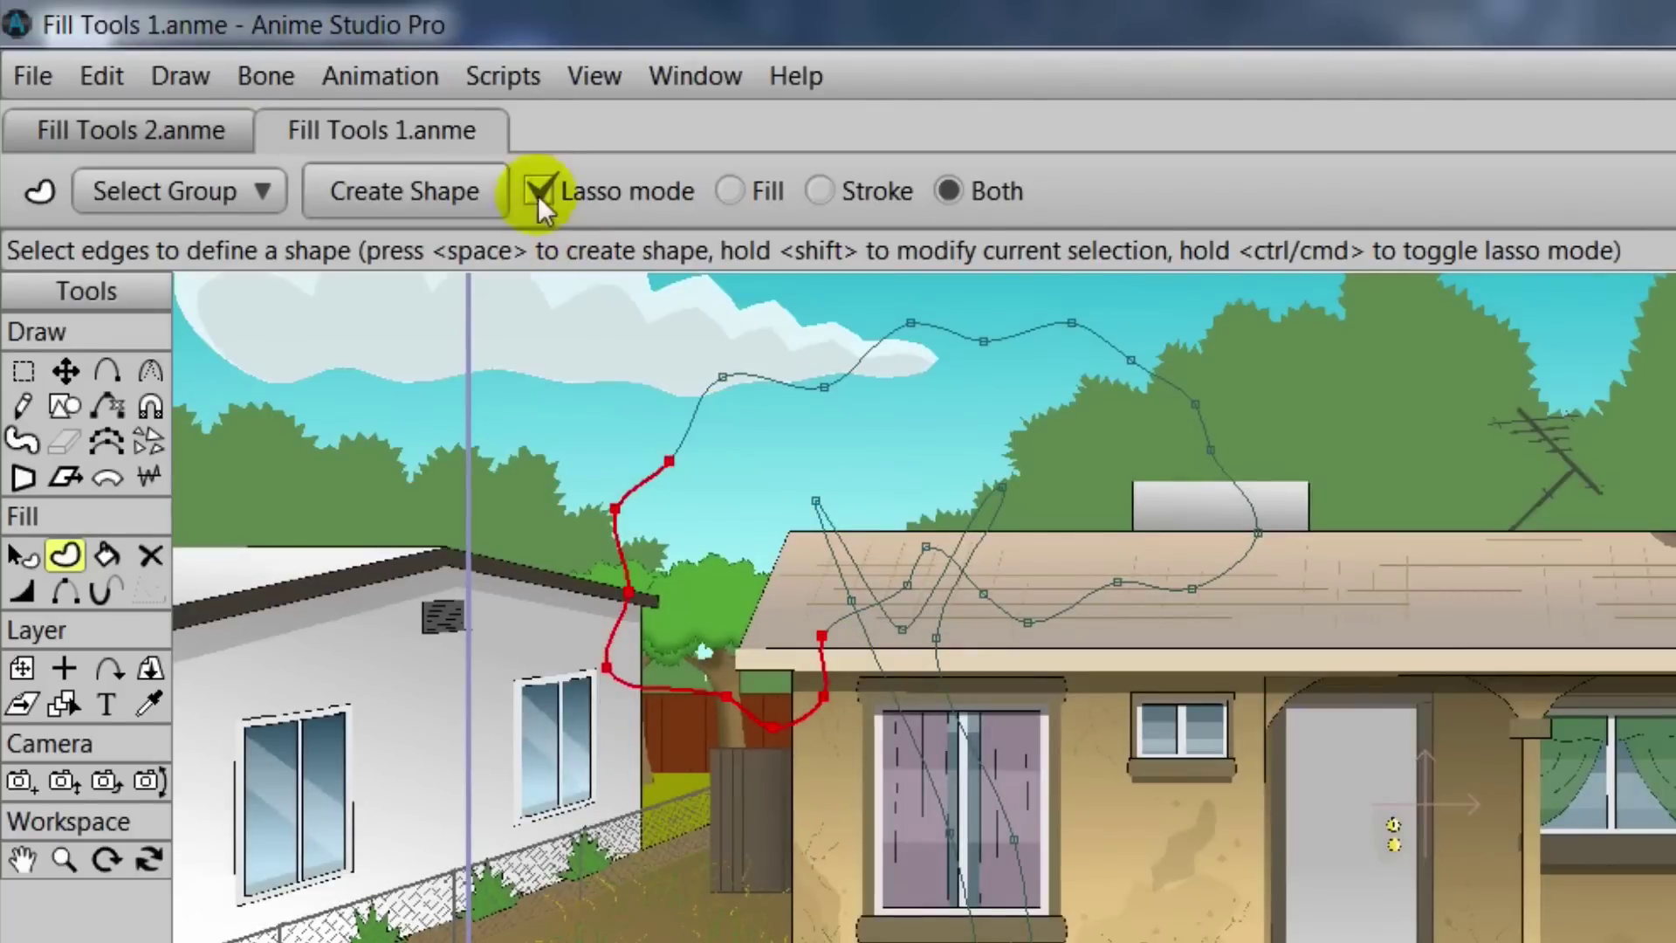
{"action": "left_click_drag", "start_coordinate": [495, 312], "coordinate": [1357, 747]}
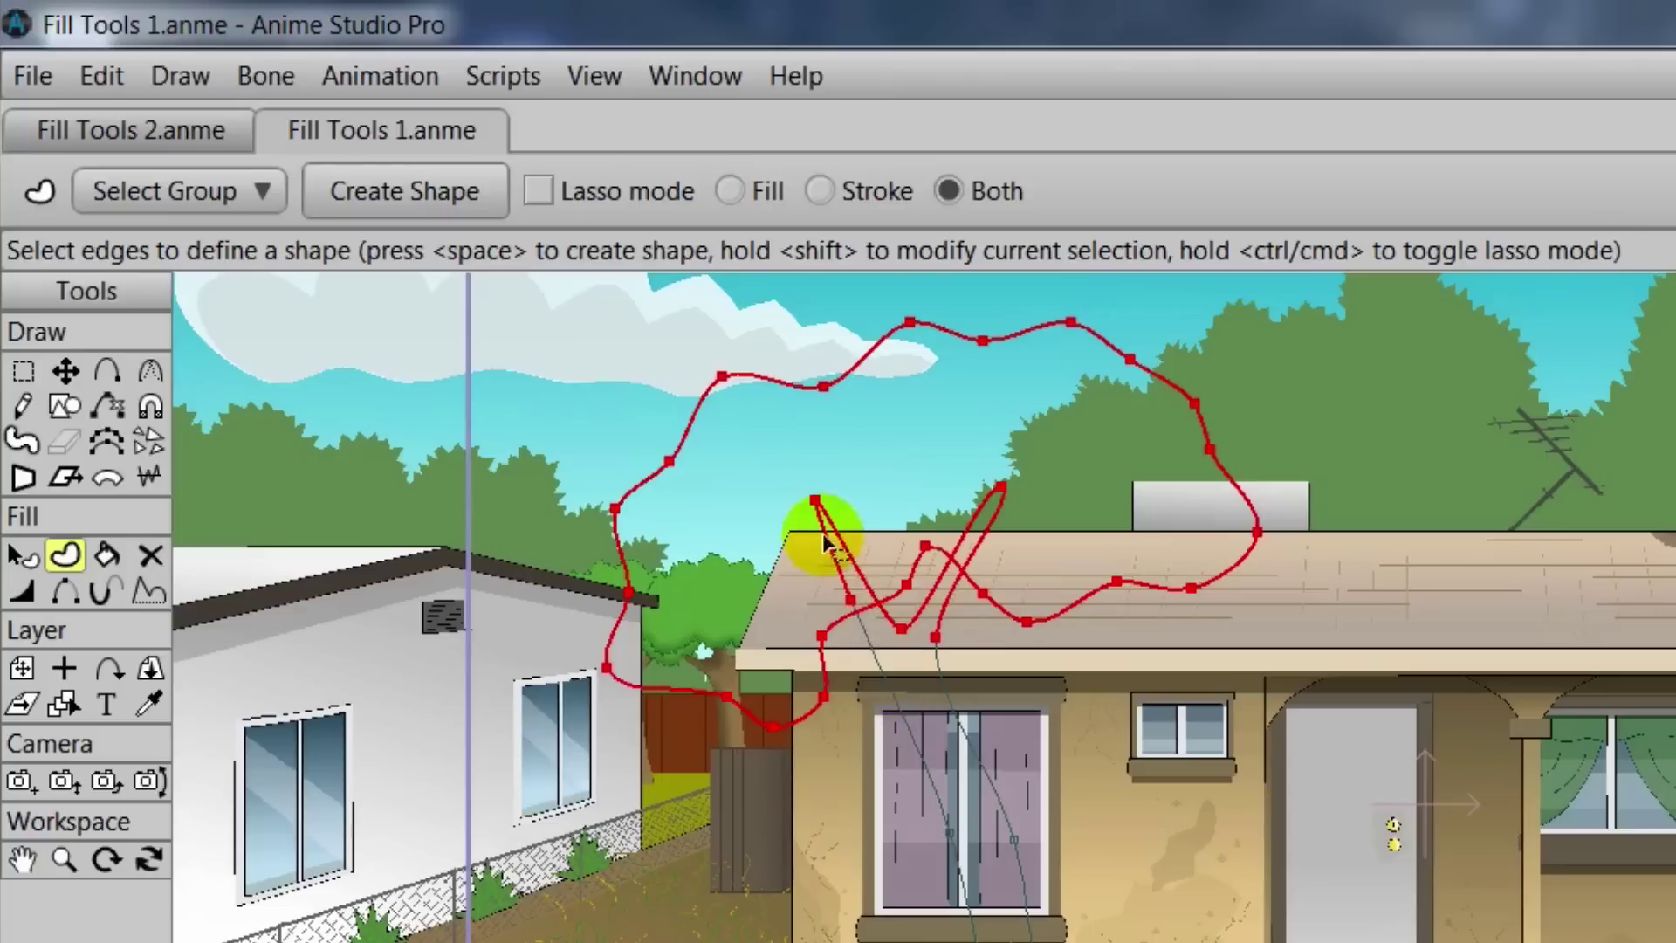
{"action": "left_click", "coordinate": [550, 337]}
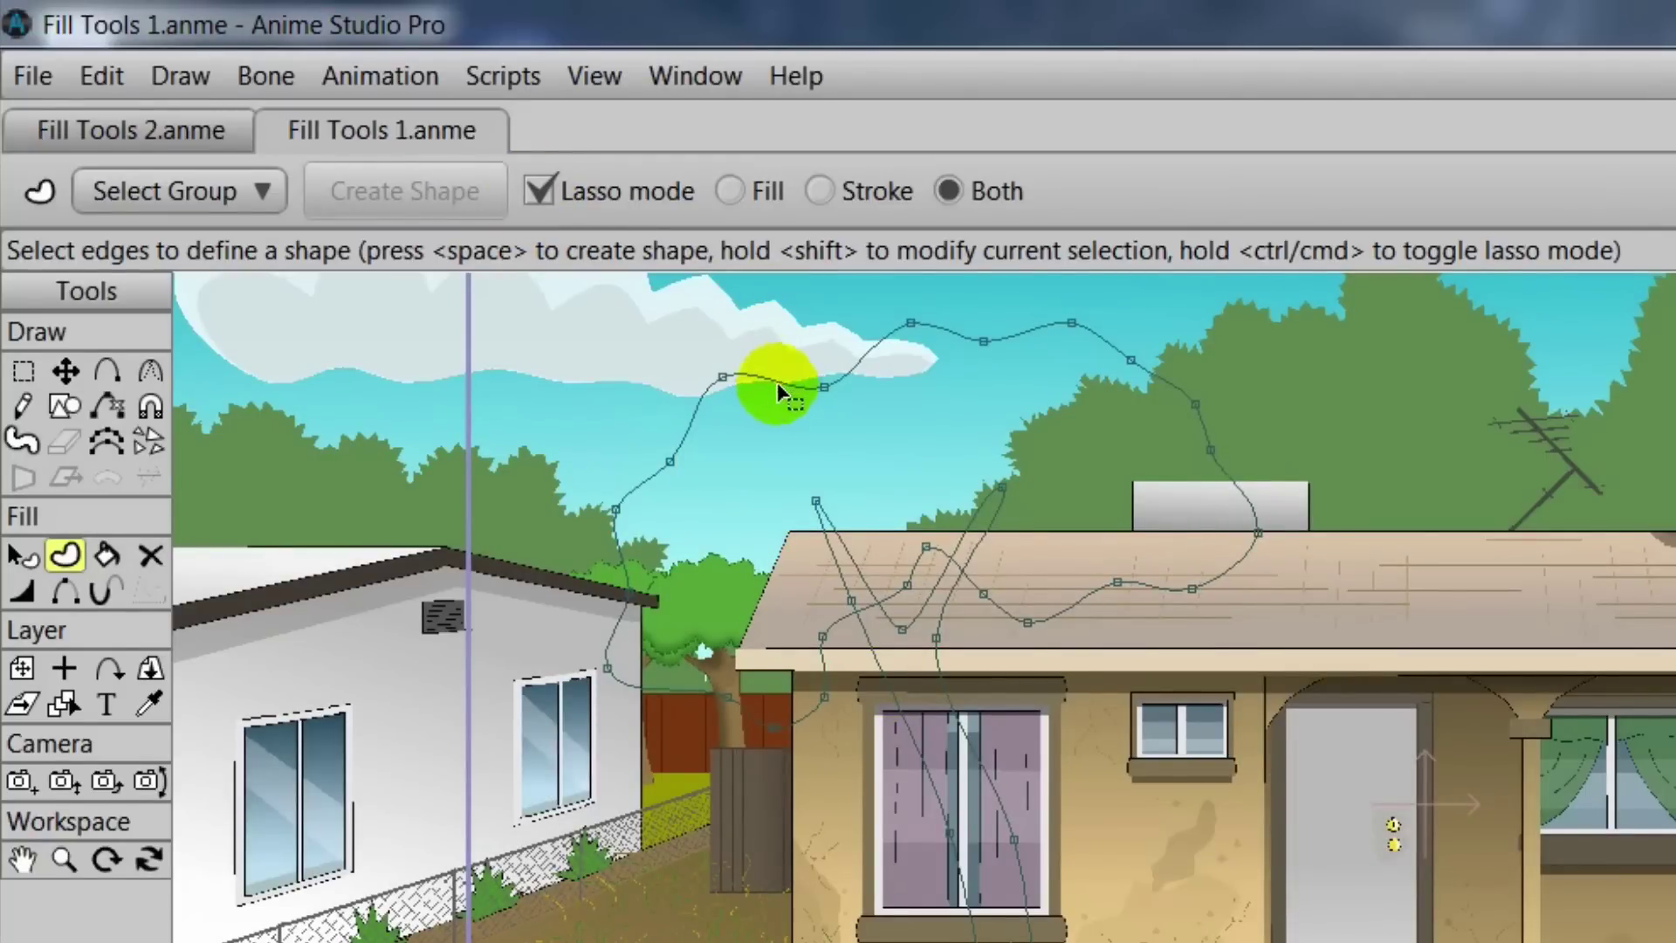
{"action": "left_click", "coordinate": [779, 383]}
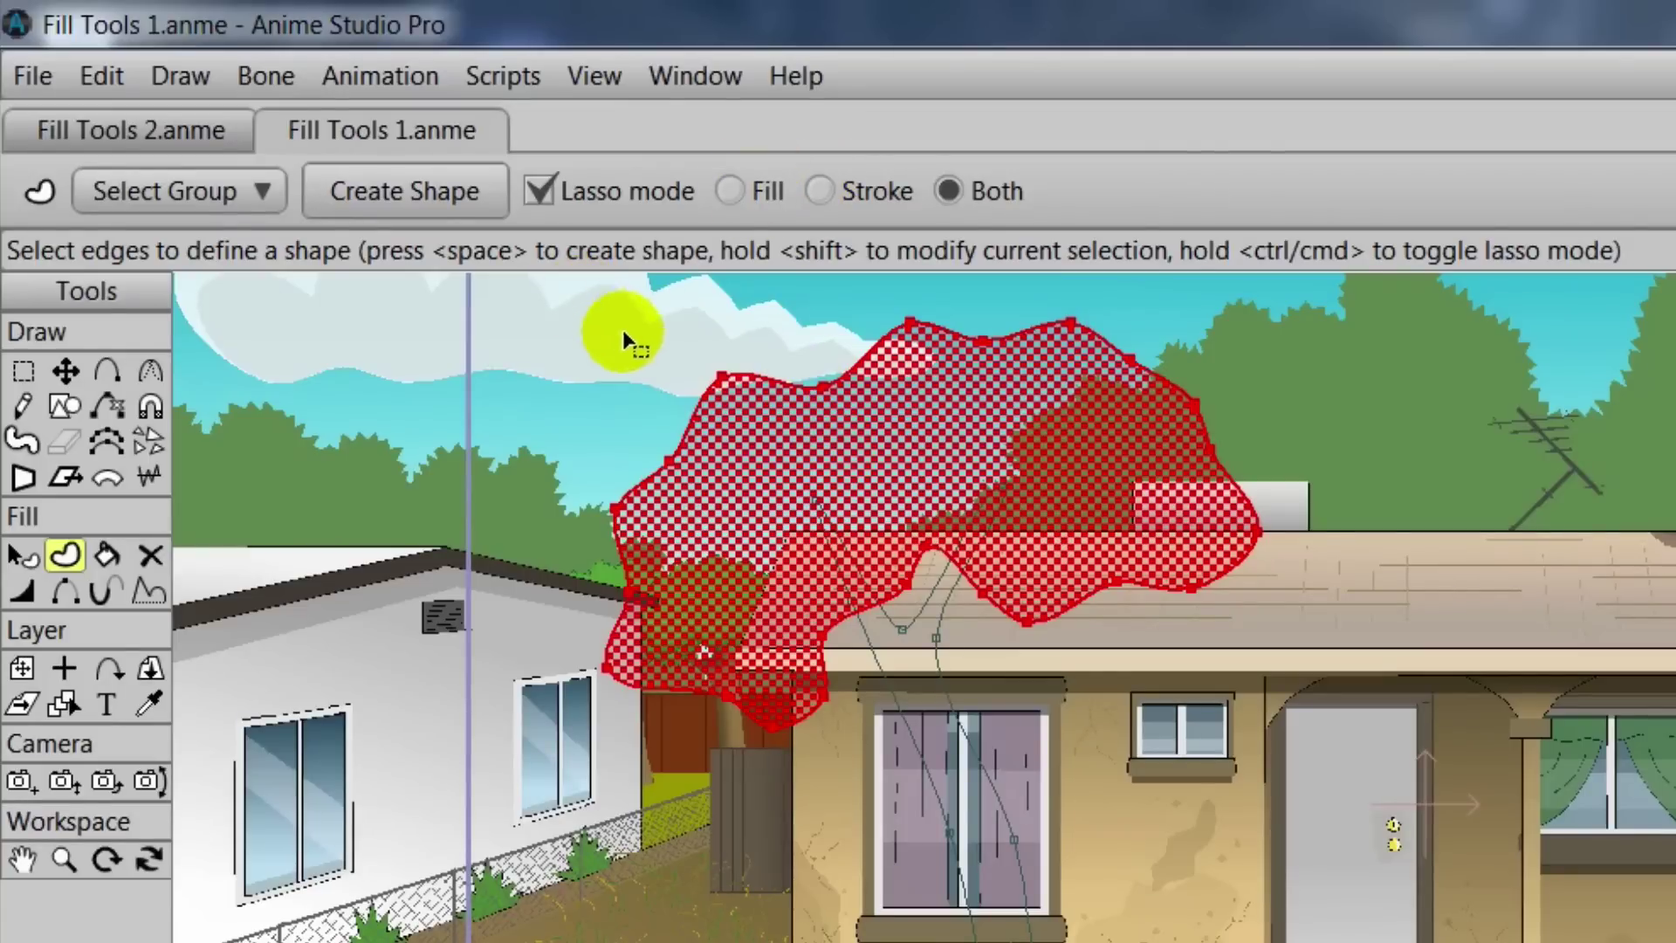
{"action": "left_click", "coordinate": [447, 202]}
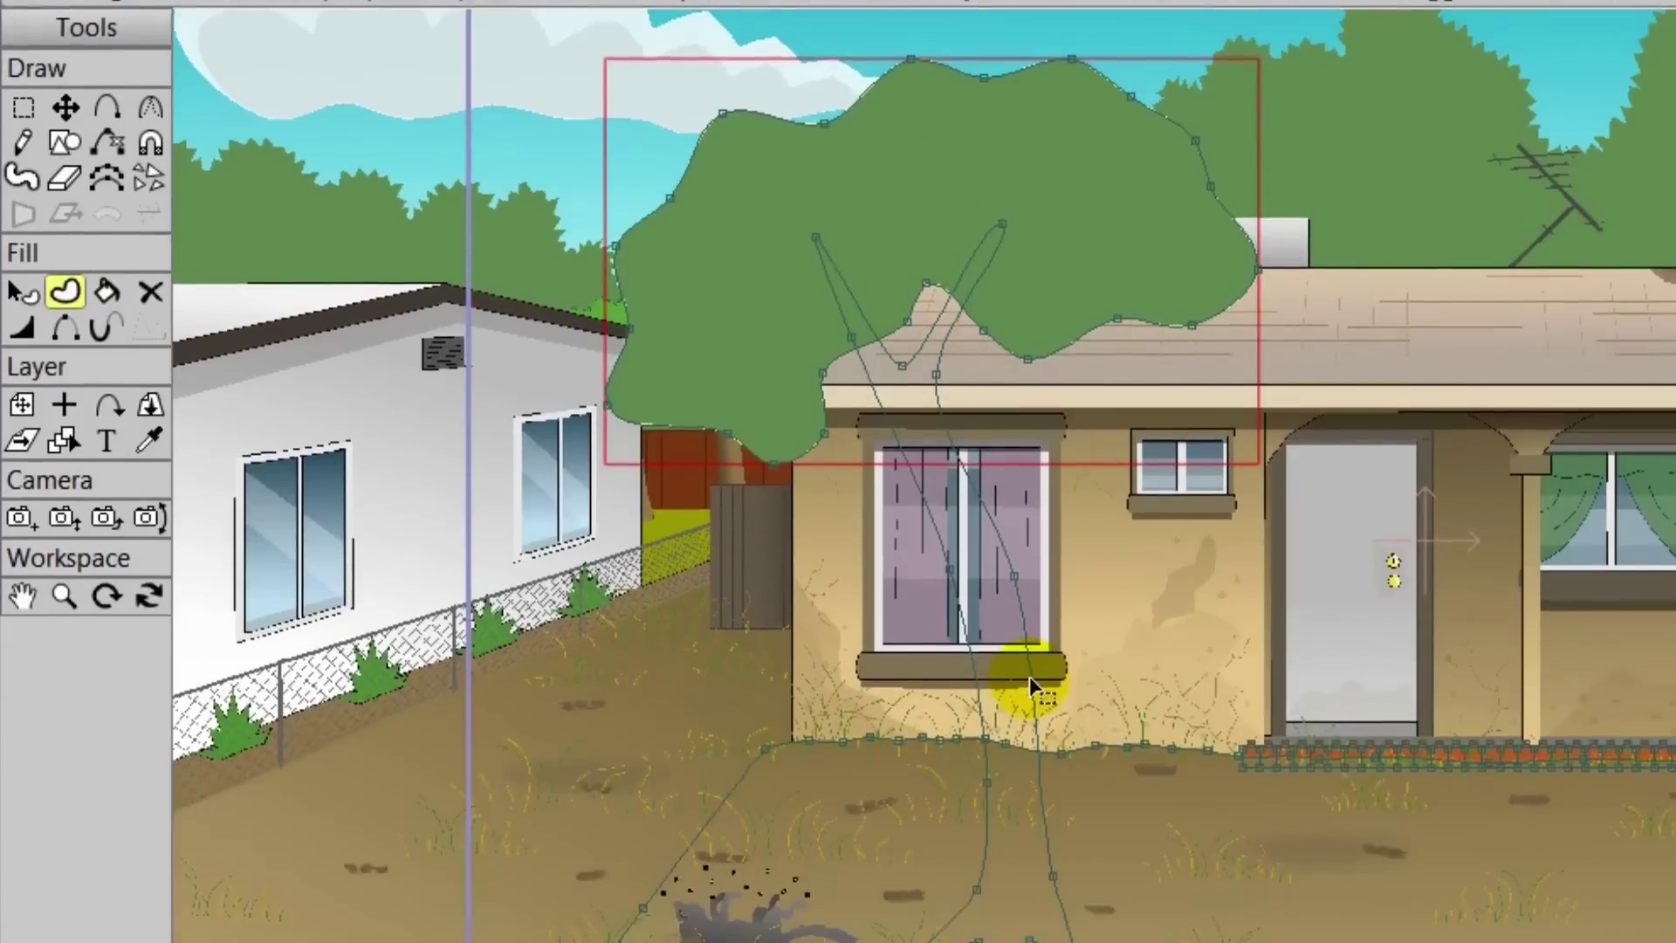
Step: Select all the trunk's edges and set the fill effect to <plain>
{"action": "double_click", "coordinate": [1030, 678]}
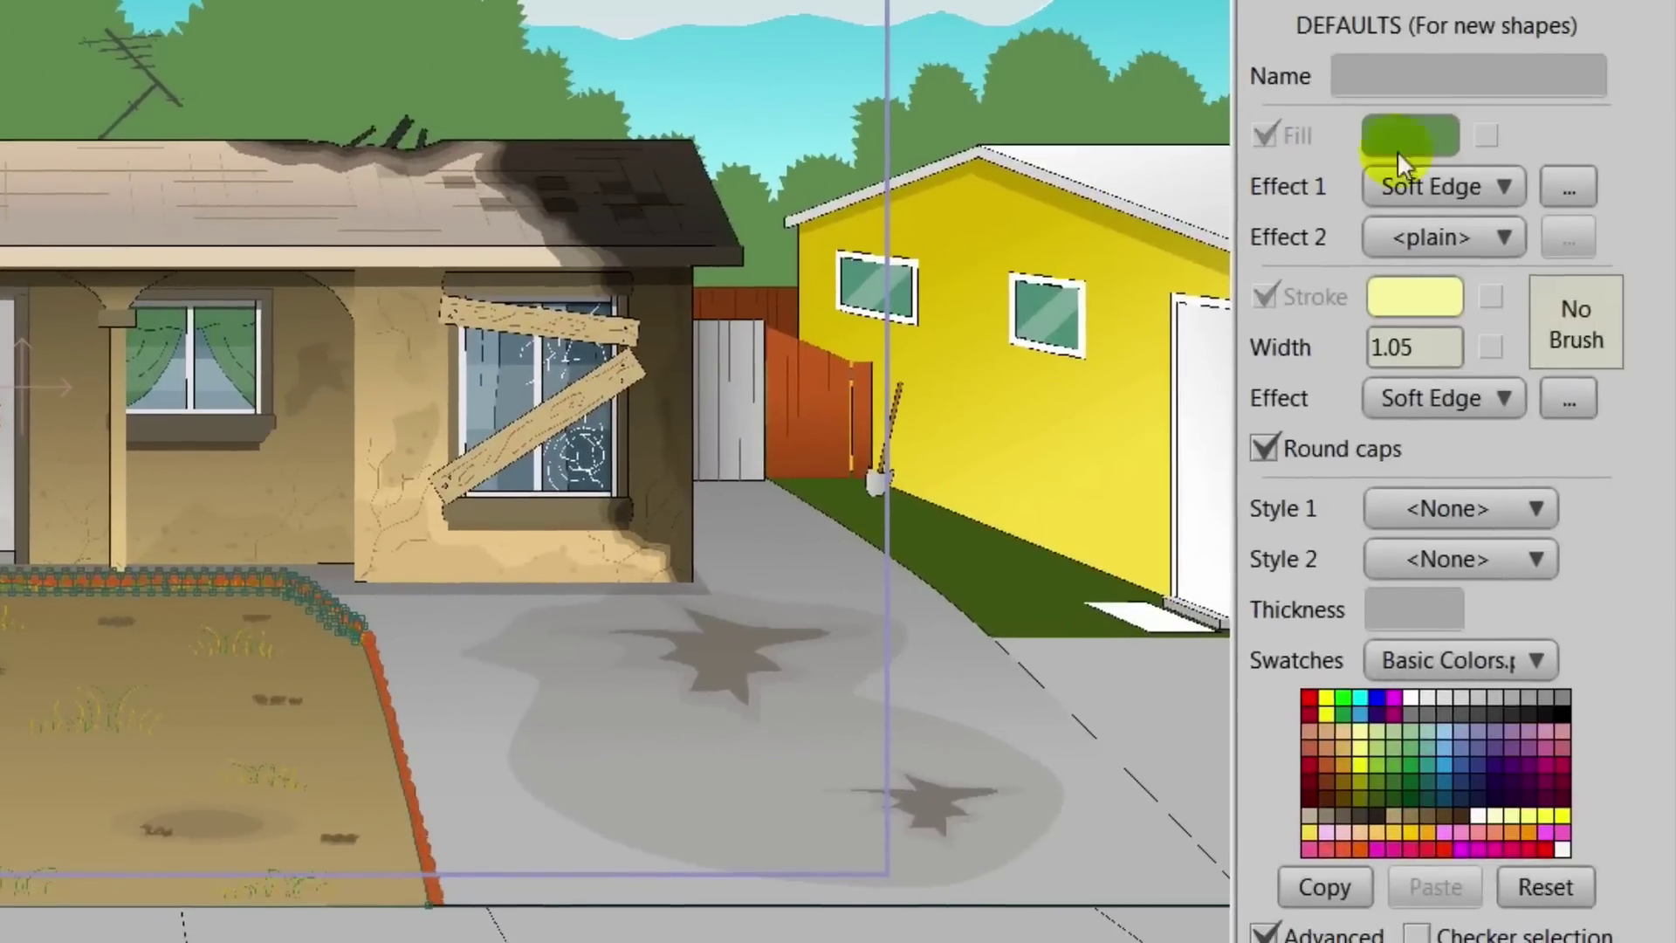
{"action": "left_click", "coordinate": [1479, 181]}
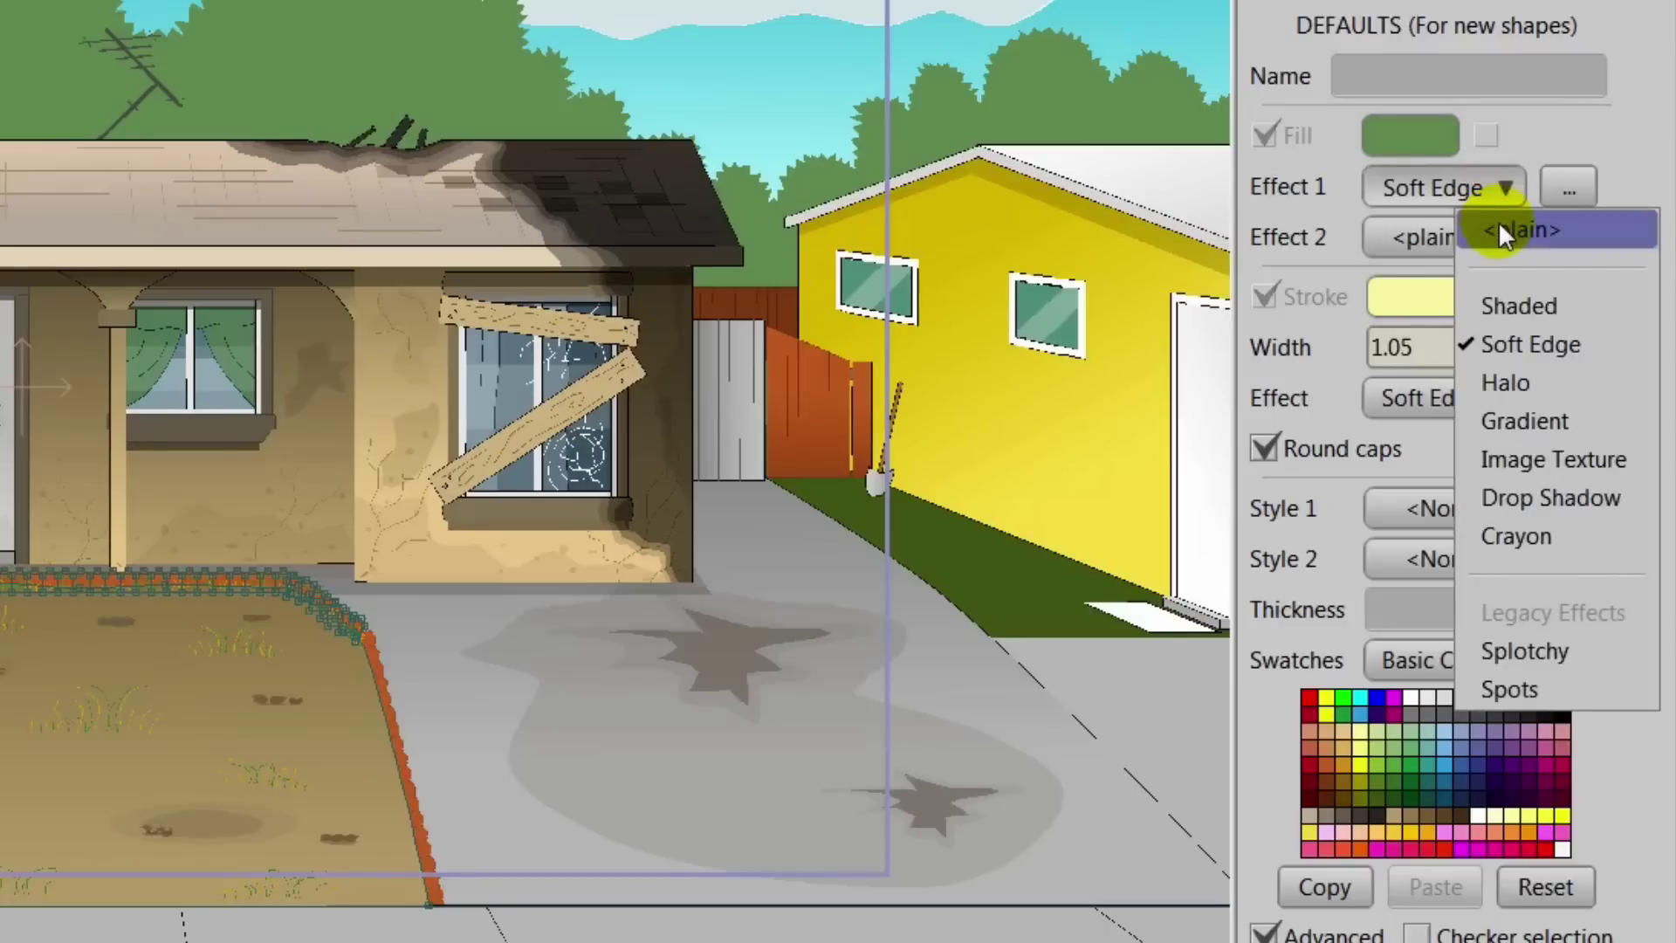
{"action": "left_click", "coordinate": [1498, 222]}
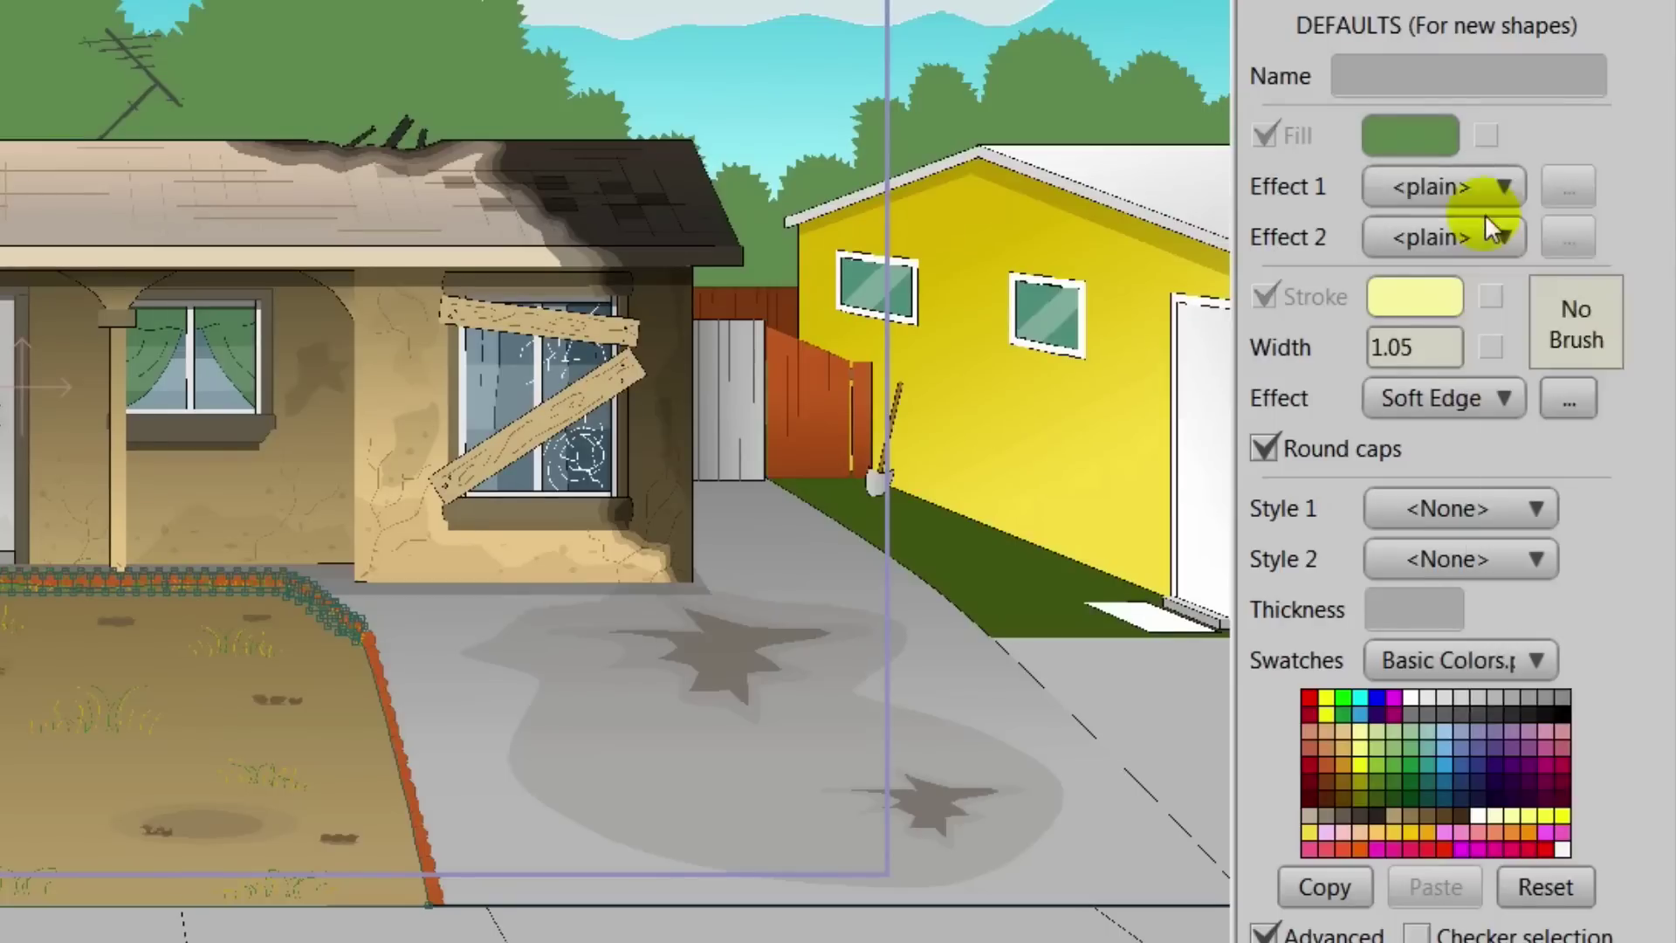
Step: Change the new fill colour from green to a warm brown, 9A652C, for the trunk
{"action": "left_click", "coordinate": [1408, 131]}
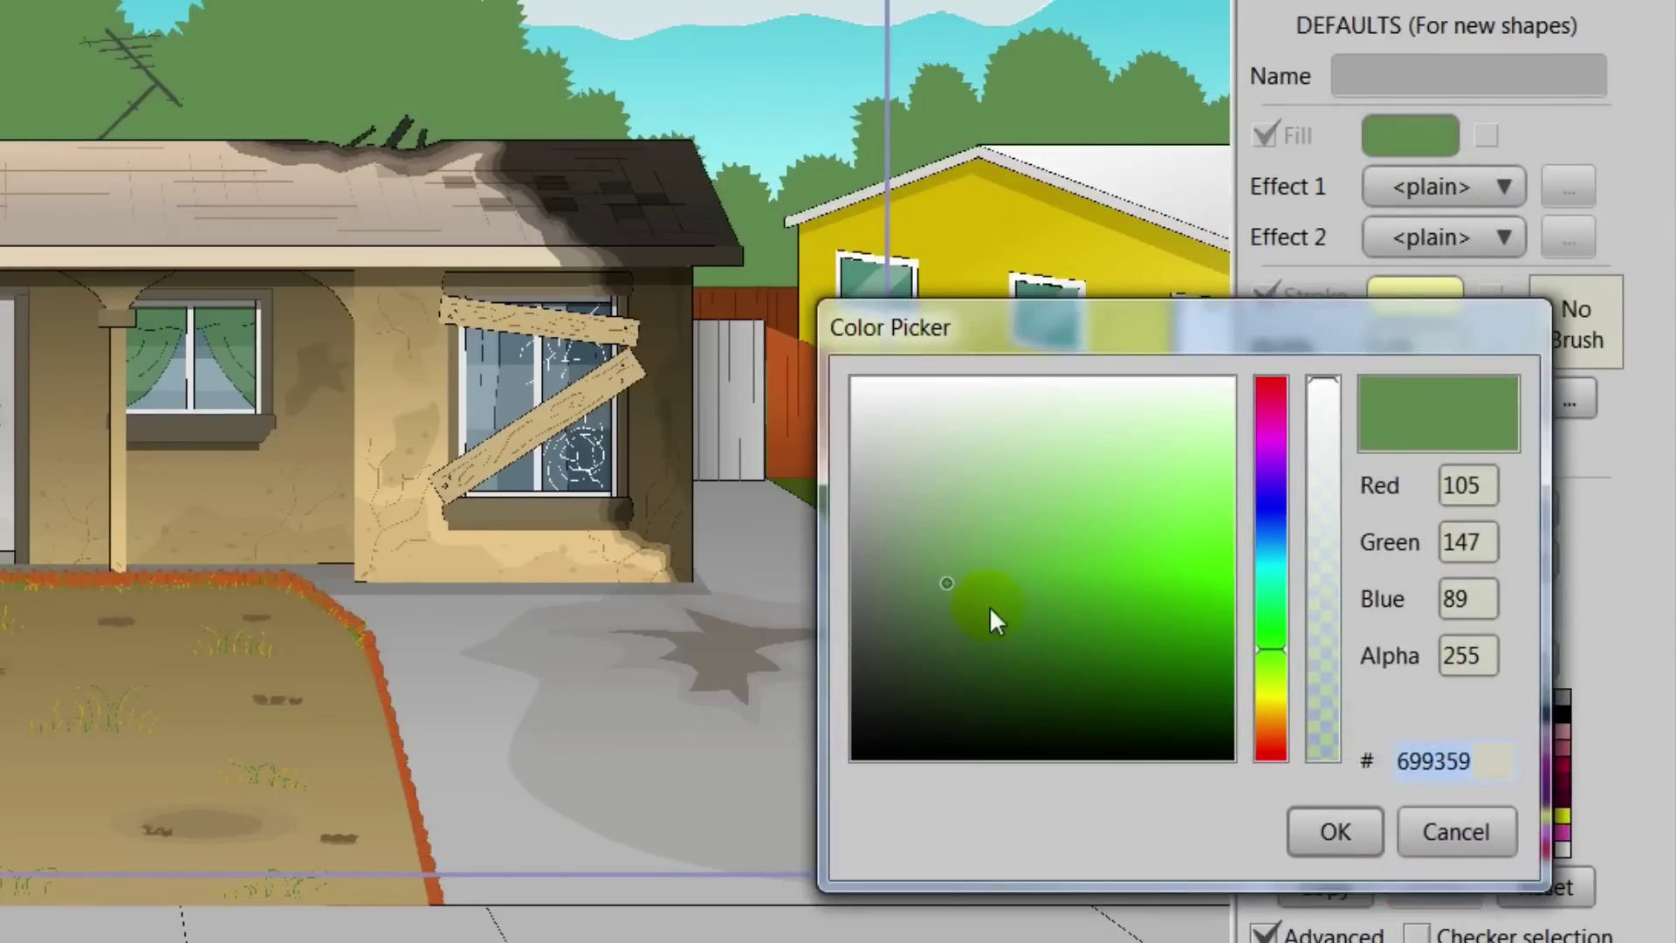
{"action": "left_click_drag", "start_coordinate": [1271, 646], "coordinate": [1274, 734]}
{"action": "left_click_drag", "start_coordinate": [944, 576], "coordinate": [1071, 576]}
{"action": "mouse_move", "coordinate": [1280, 726]}
{"action": "left_mouse_down"}
{"action": "mouse_move", "coordinate": [1271, 744]}
{"action": "mouse_move", "coordinate": [1266, 724]}
{"action": "left_mouse_up"}
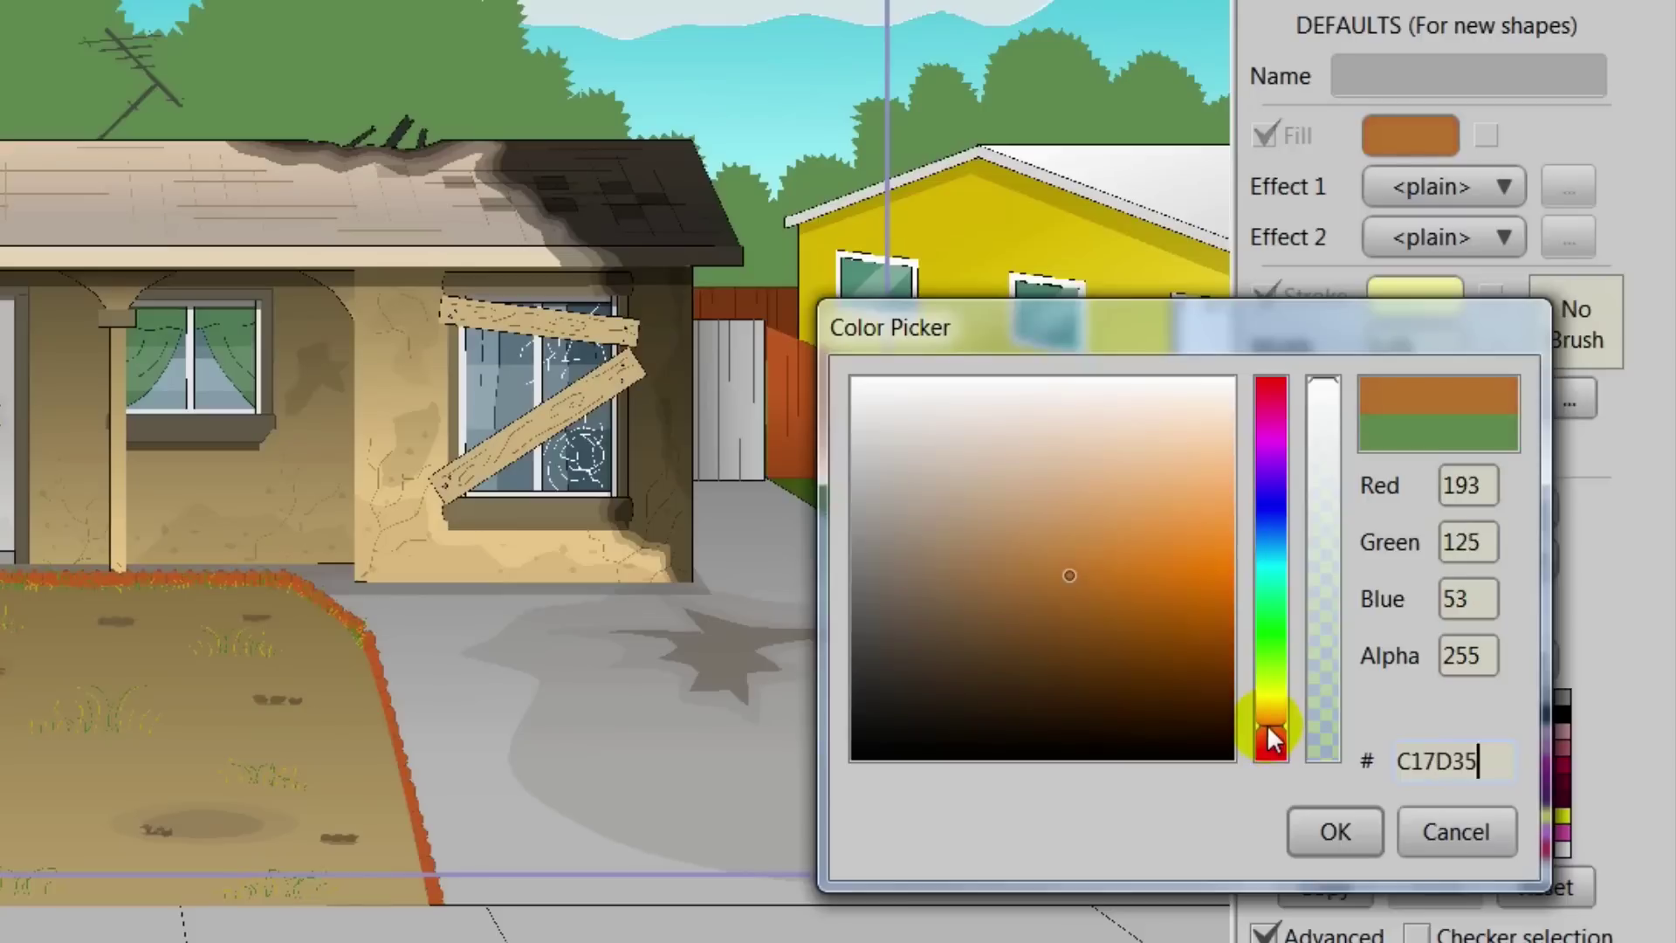
{"action": "left_click_drag", "start_coordinate": [1067, 563], "coordinate": [1070, 607]}
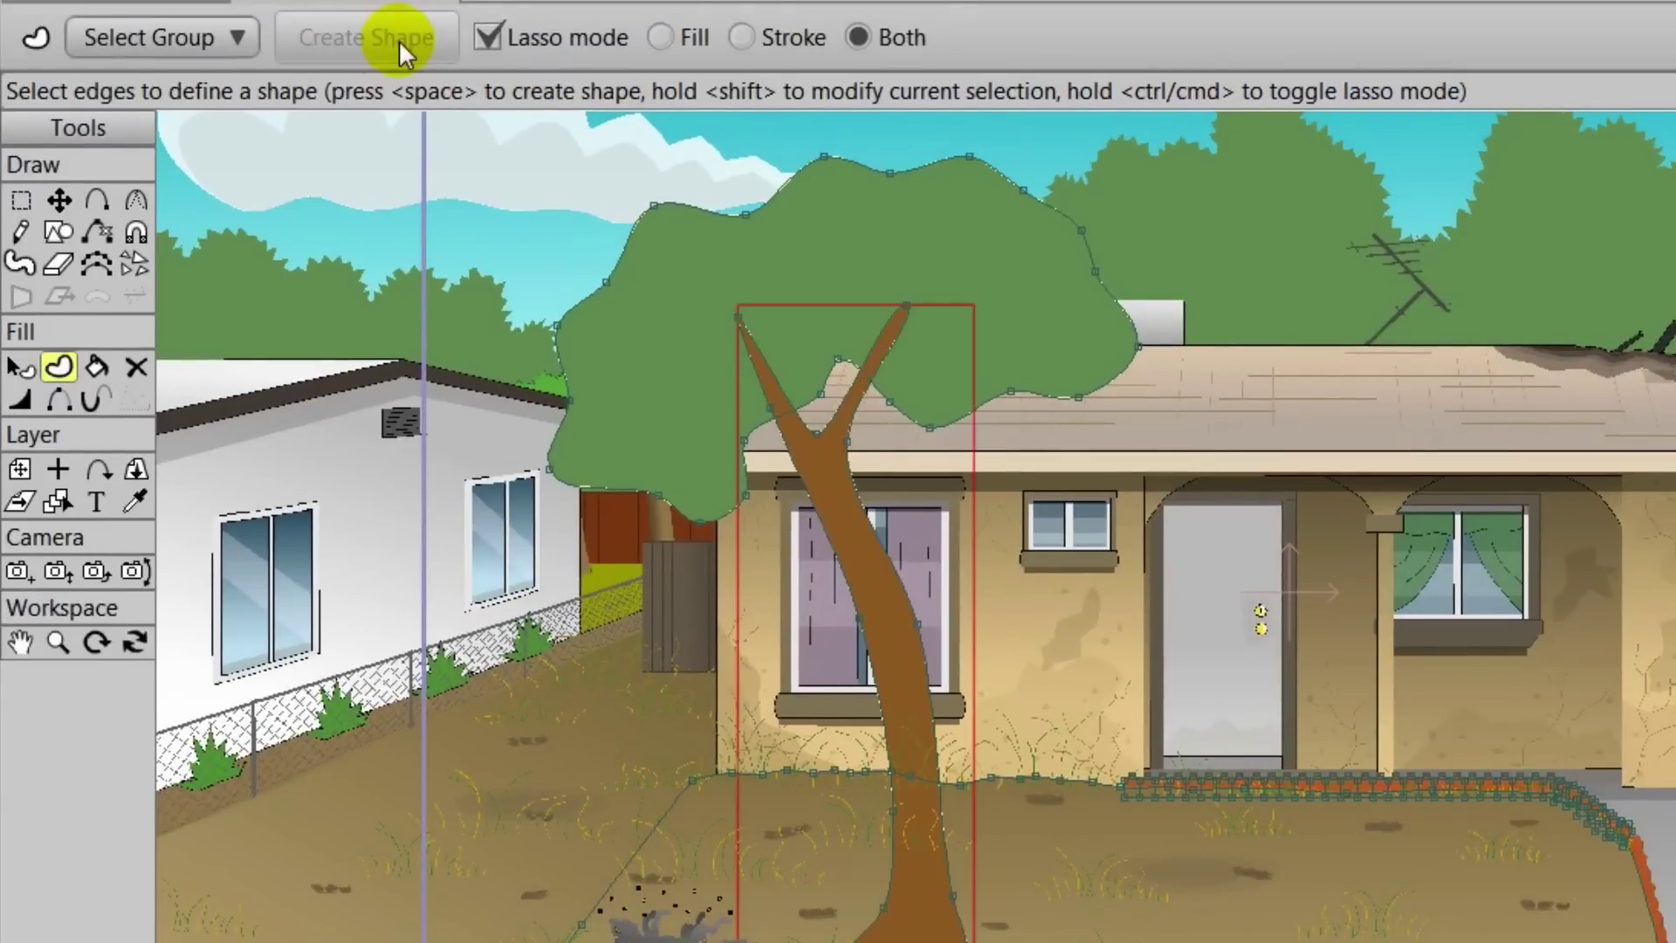
Step: Select the green foliage shape and raise it above the trunk
{"action": "left_click", "coordinate": [914, 417]}
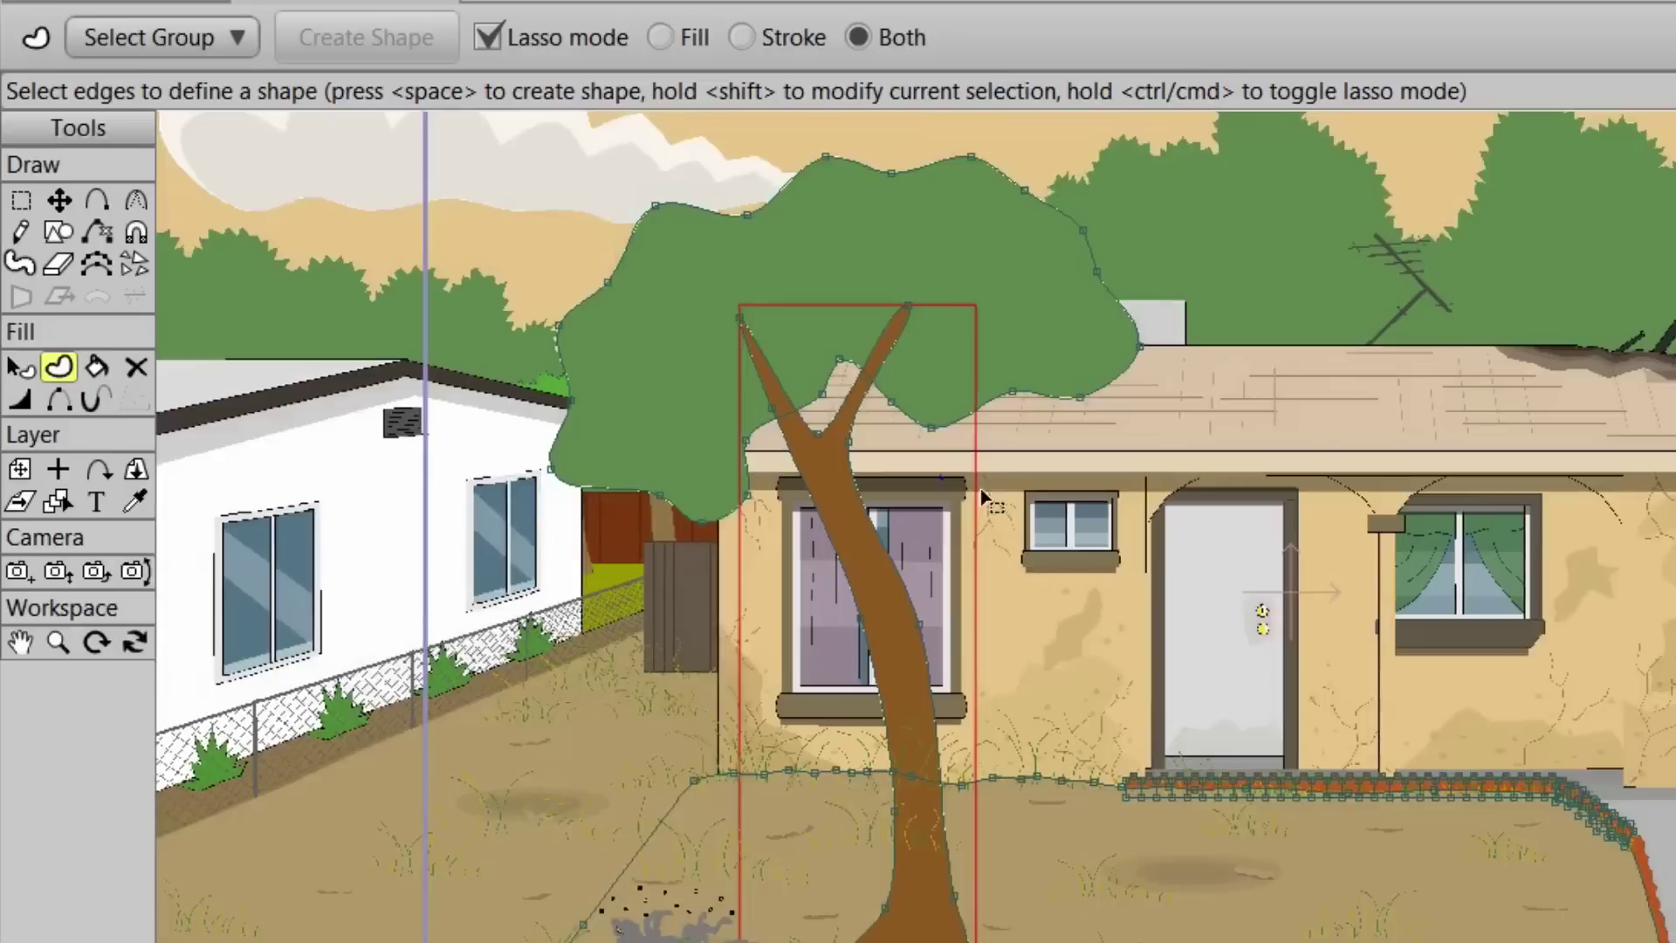
{"action": "left_click", "coordinate": [1216, 535]}
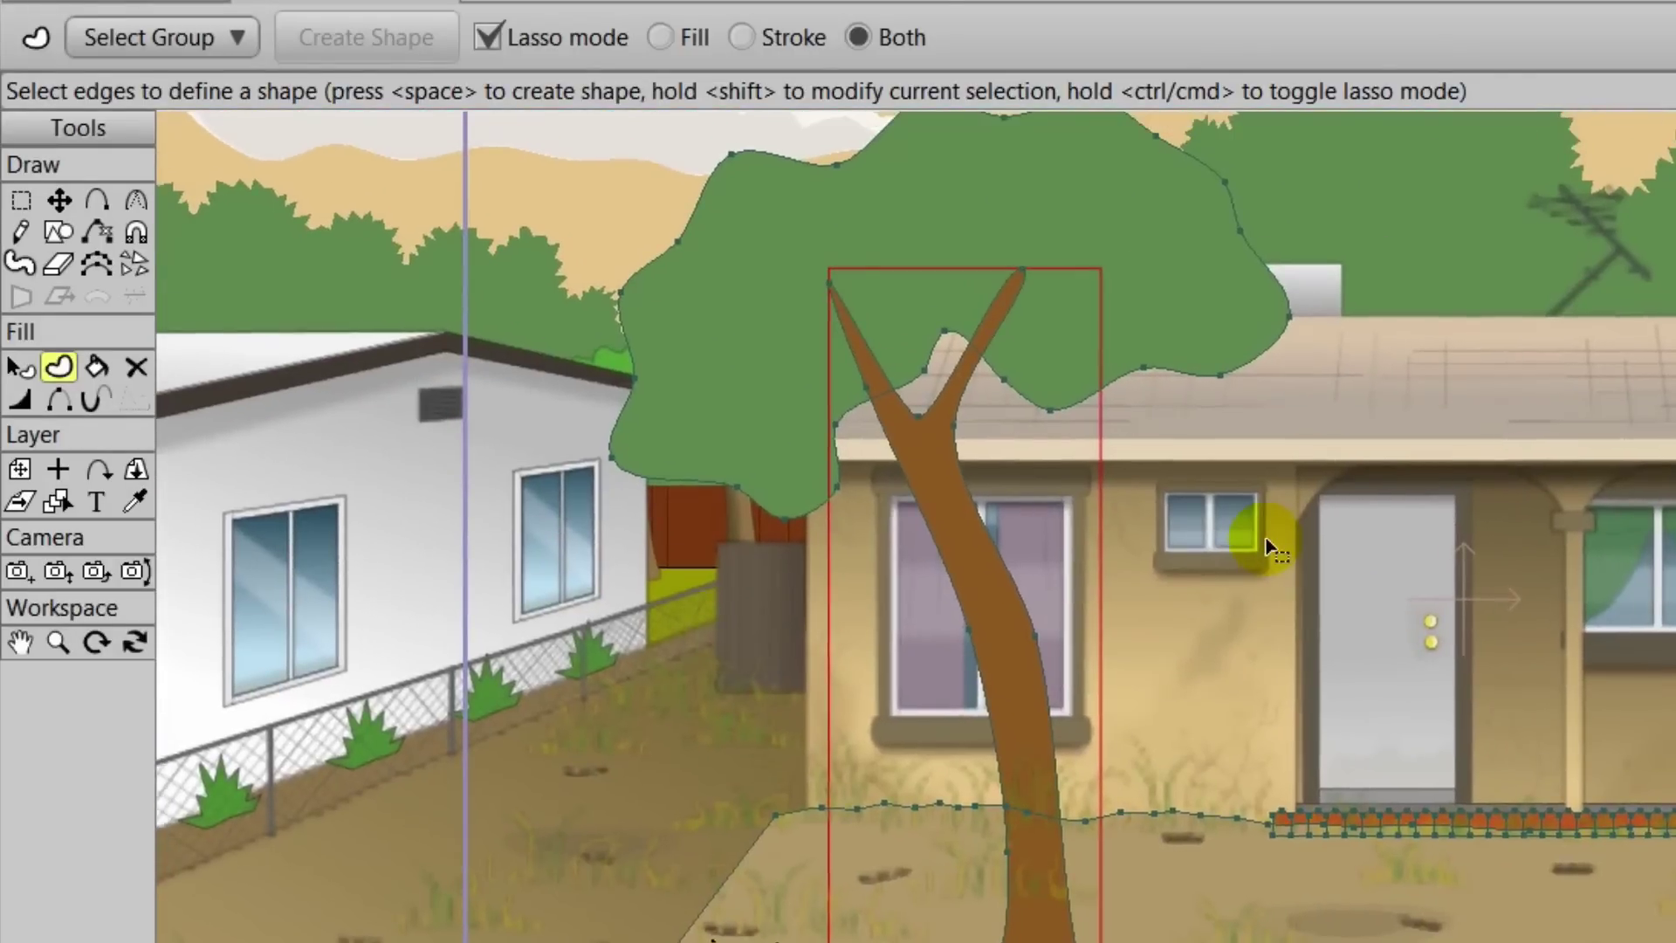
{"action": "left_click", "coordinate": [1306, 550]}
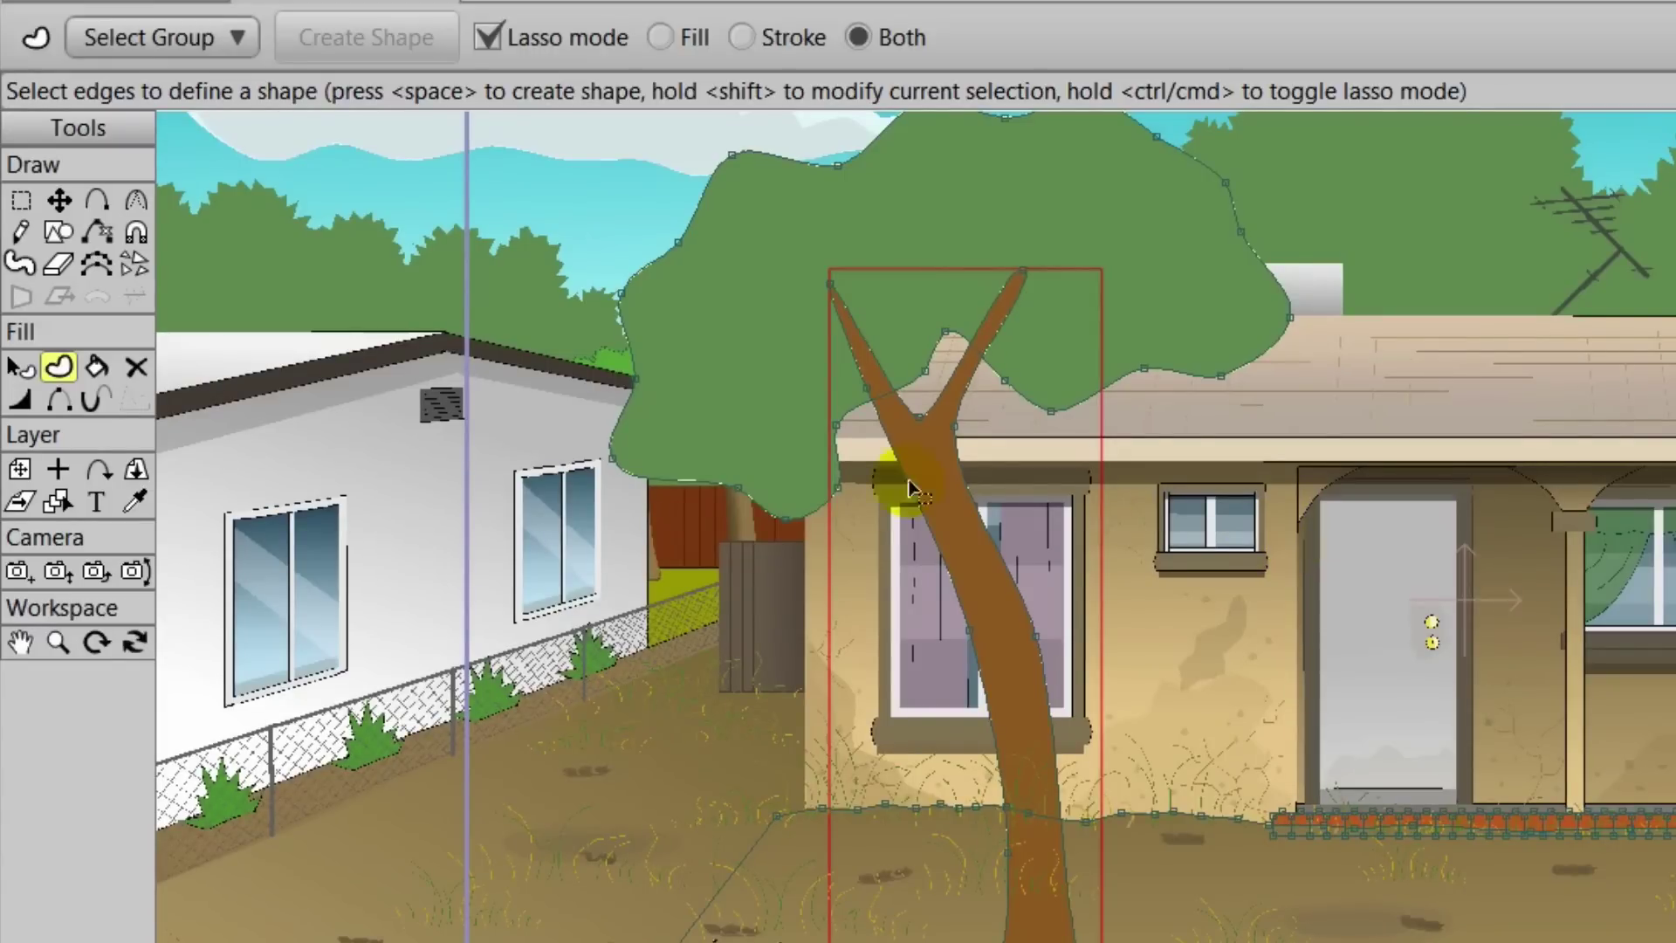
{"action": "left_click", "coordinate": [17, 368]}
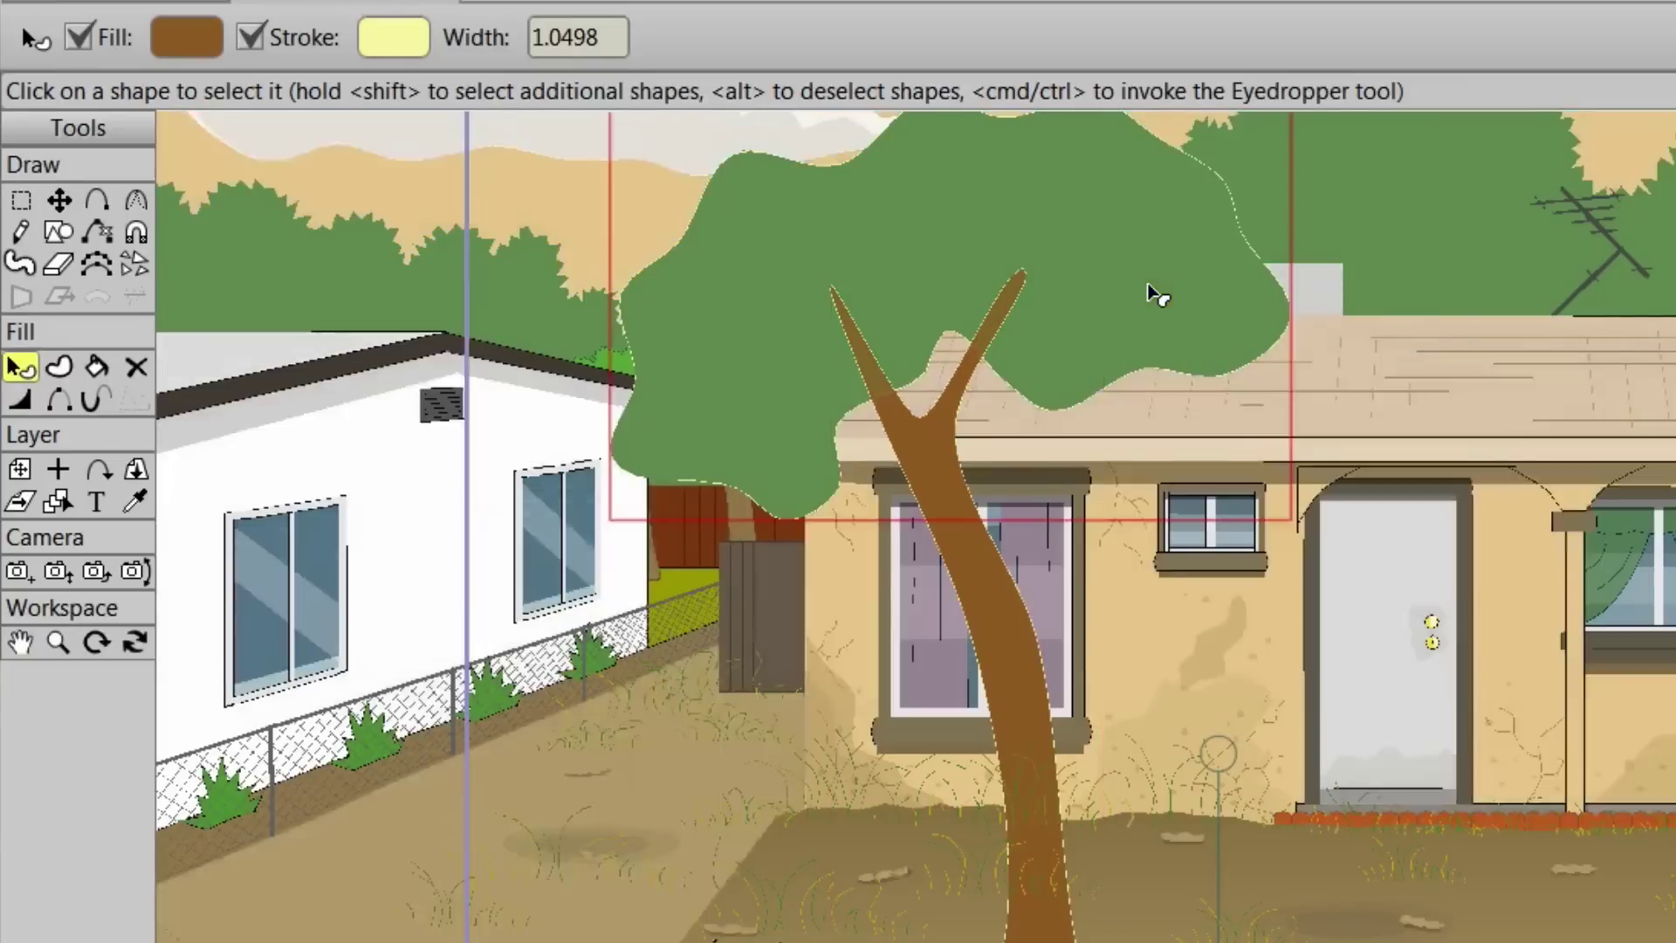
{"action": "left_click", "coordinate": [1148, 288]}
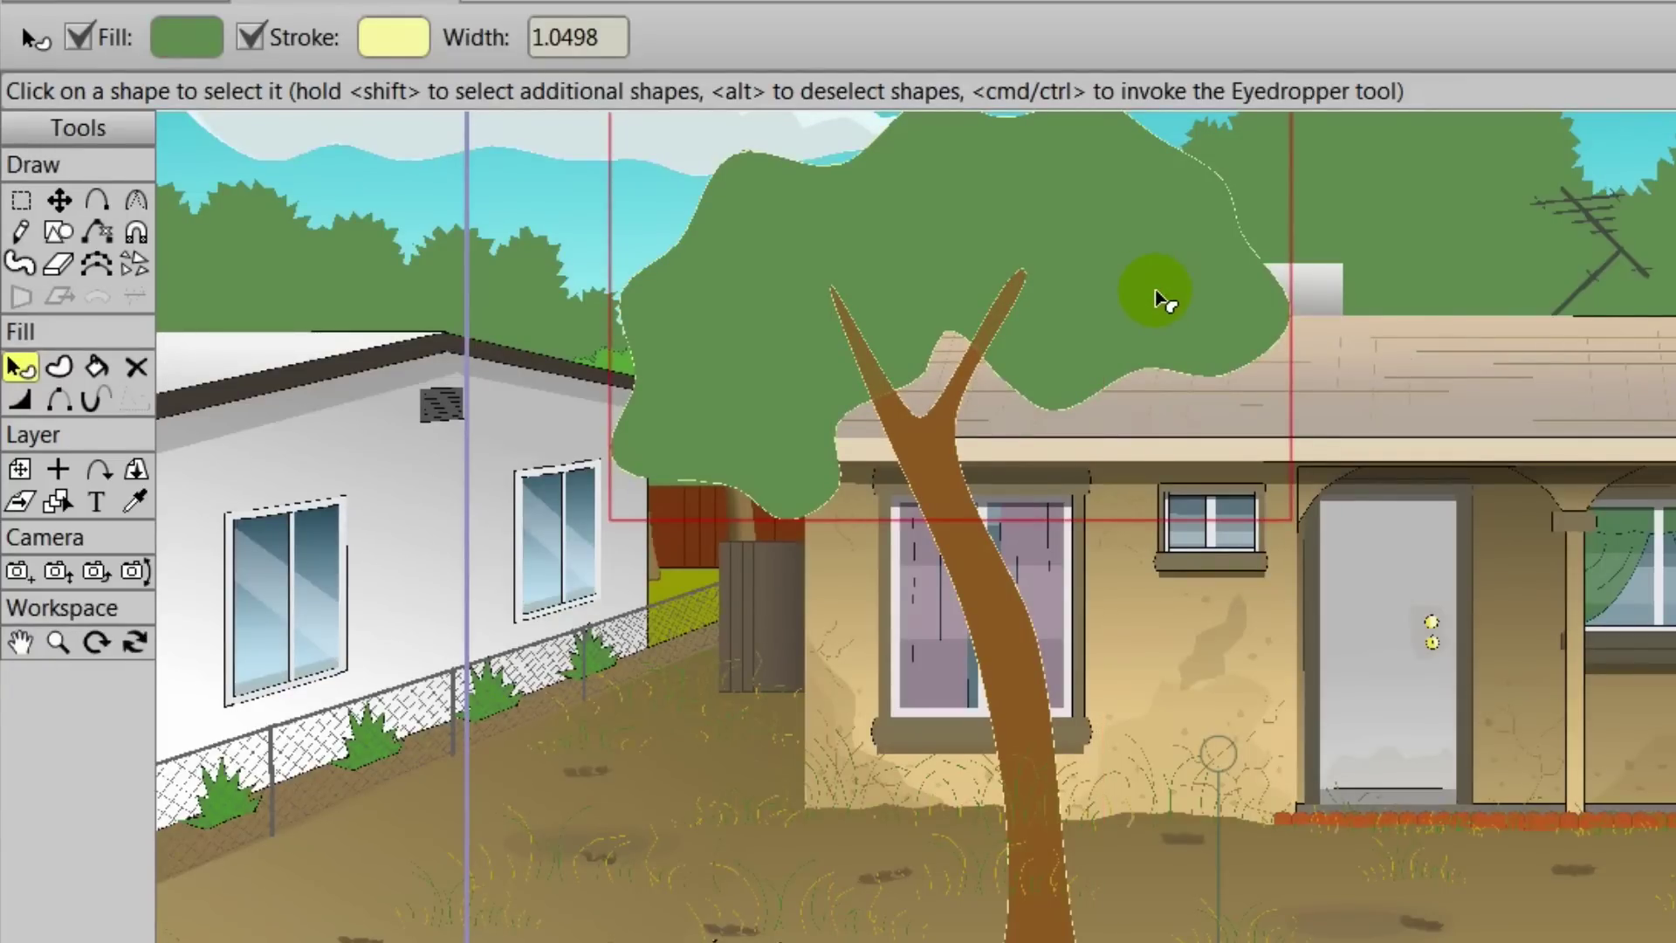
{"action": "key", "text": "Up"}
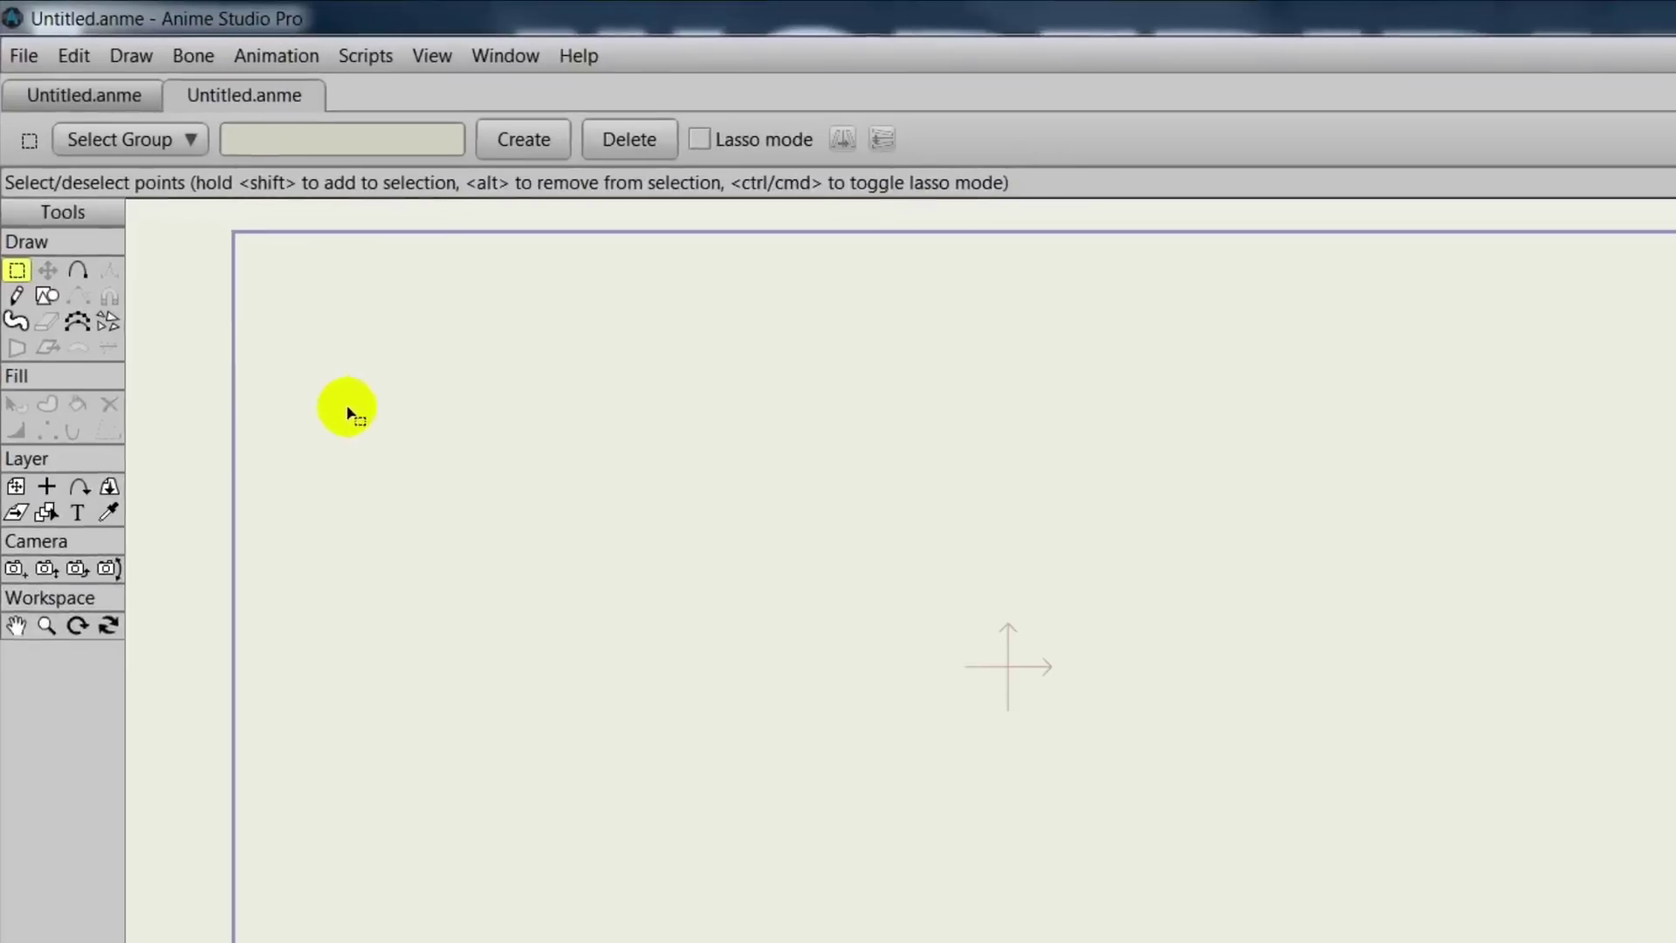
Step: Draw a large rectangle in the canvas's lower right
{"action": "left_click", "coordinate": [51, 299]}
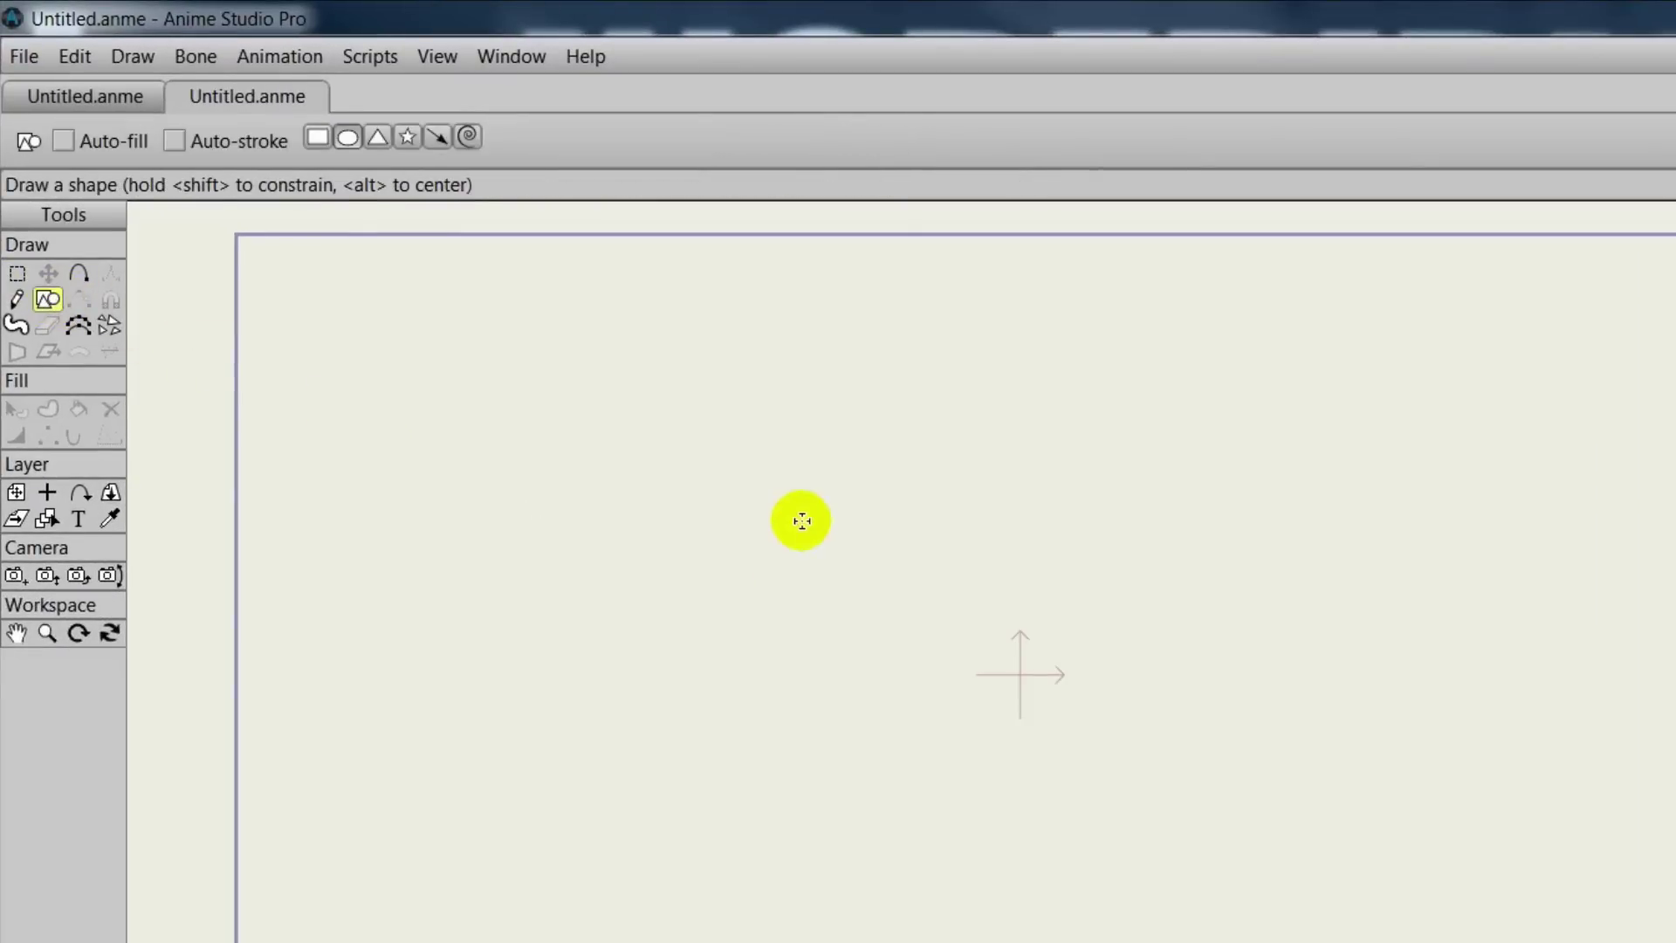
{"action": "left_click", "coordinate": [317, 137]}
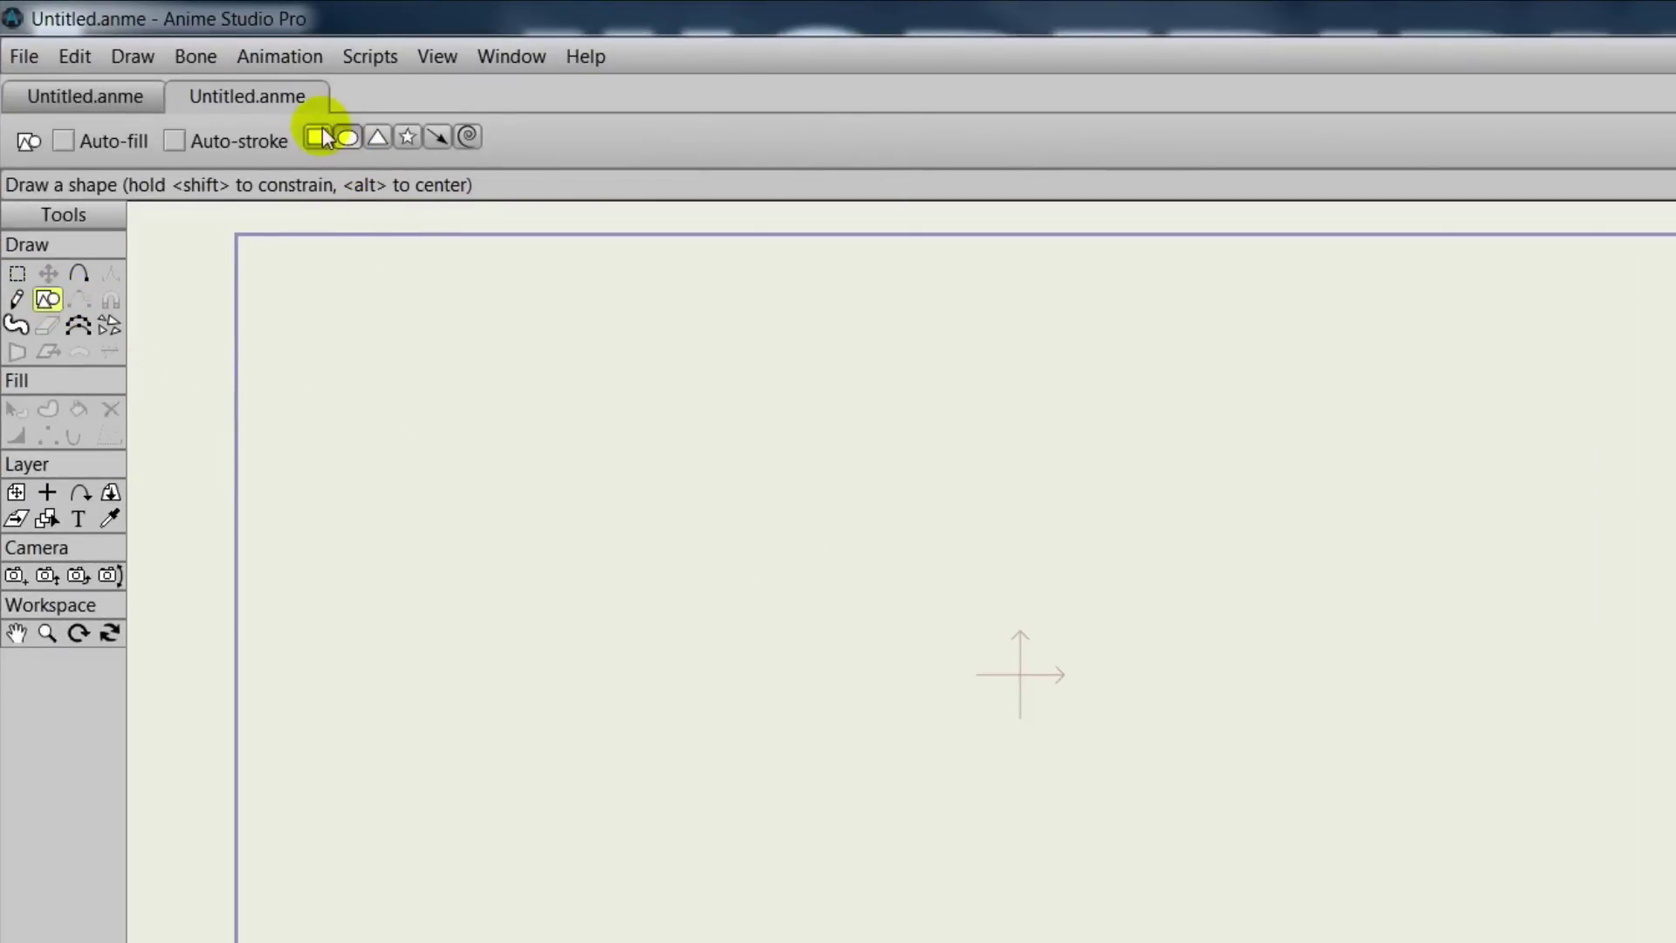
{"action": "left_click_drag", "start_coordinate": [727, 527], "coordinate": [727, 573]}
{"action": "left_click_drag", "start_coordinate": [737, 646], "coordinate": [1462, 920]}
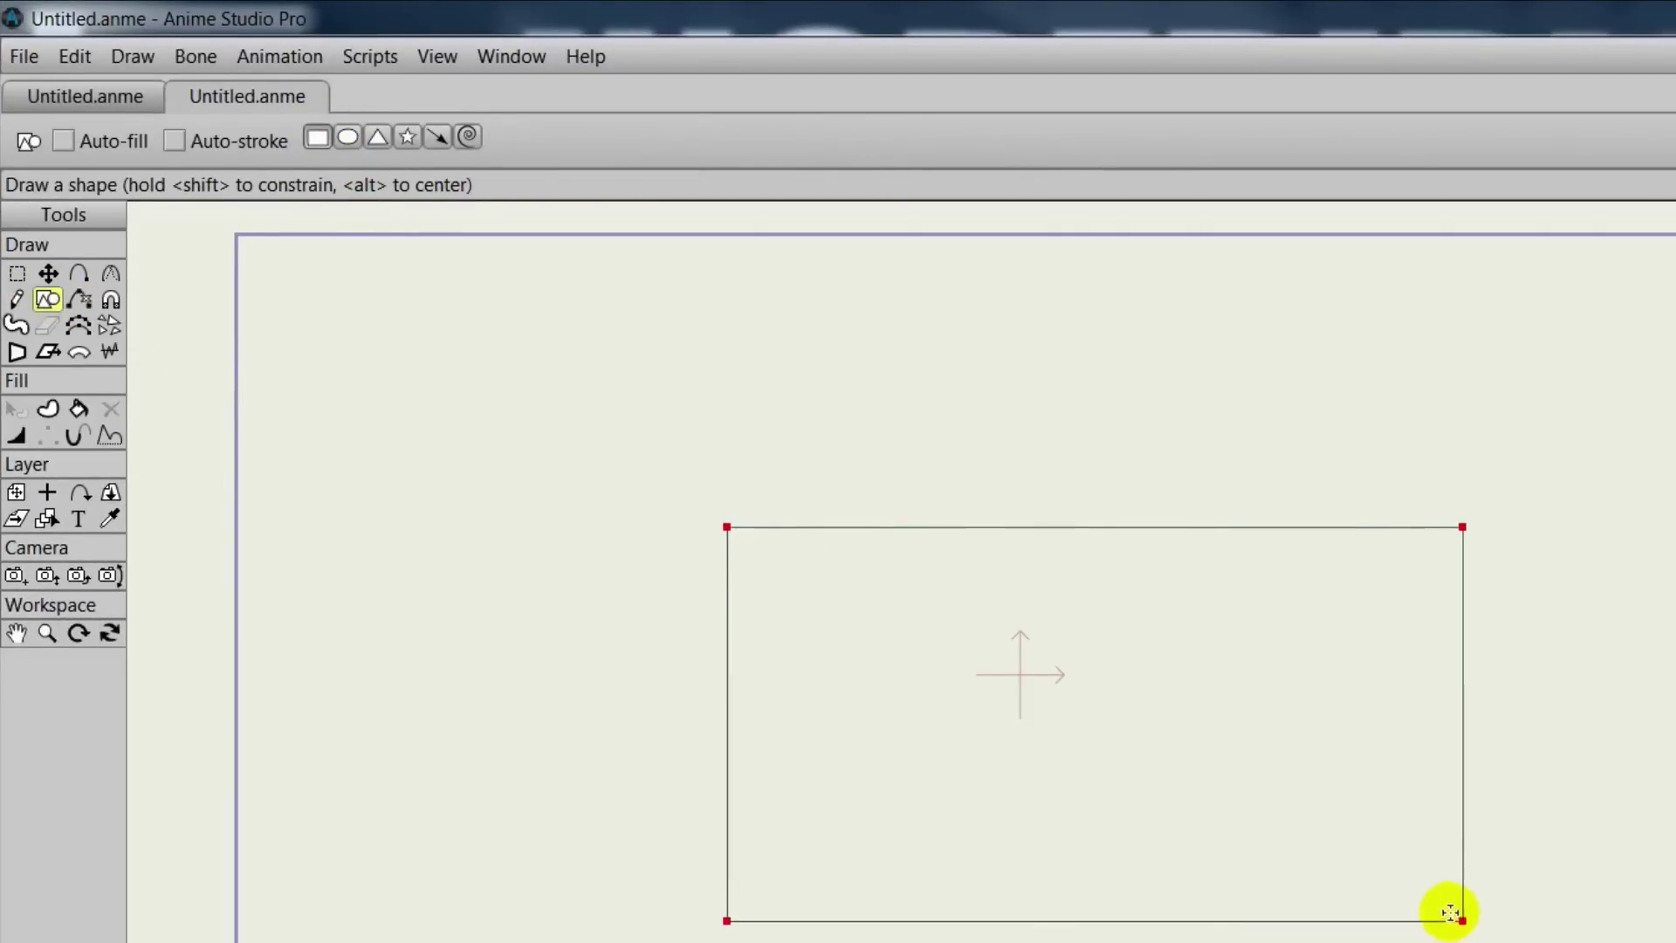
Step: Try fill-only and stroke-only, fill the rectangle purple with black outline, and select its points
{"action": "left_click", "coordinate": [80, 410]}
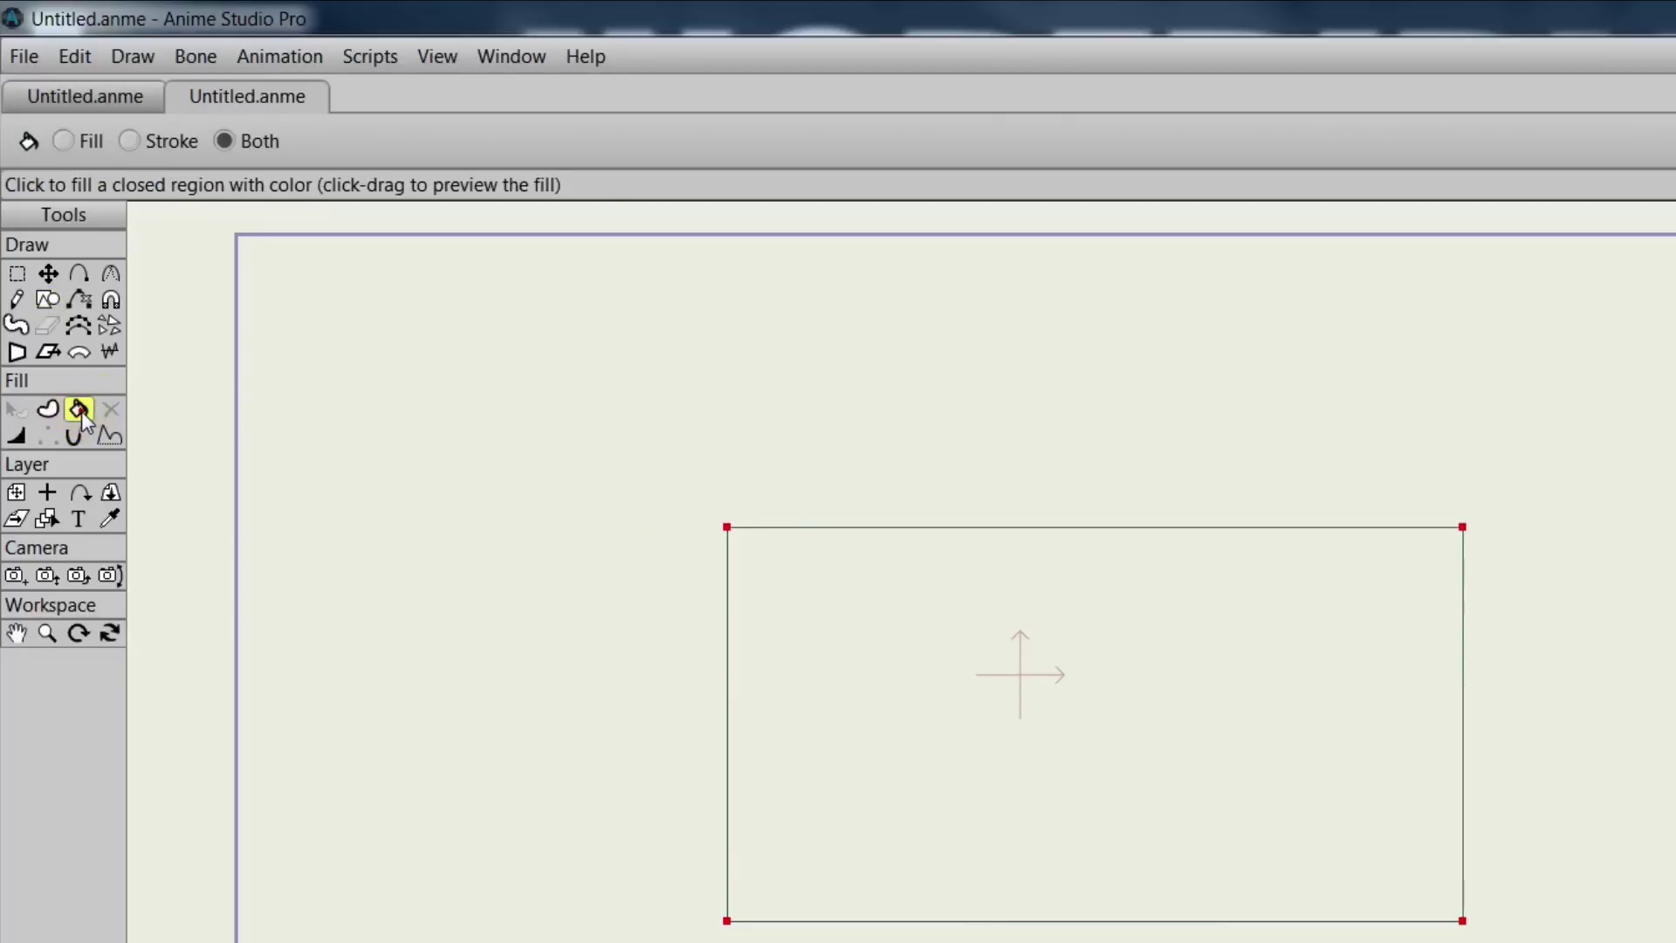
{"action": "left_click", "coordinate": [63, 141]}
{"action": "left_click", "coordinate": [949, 667]}
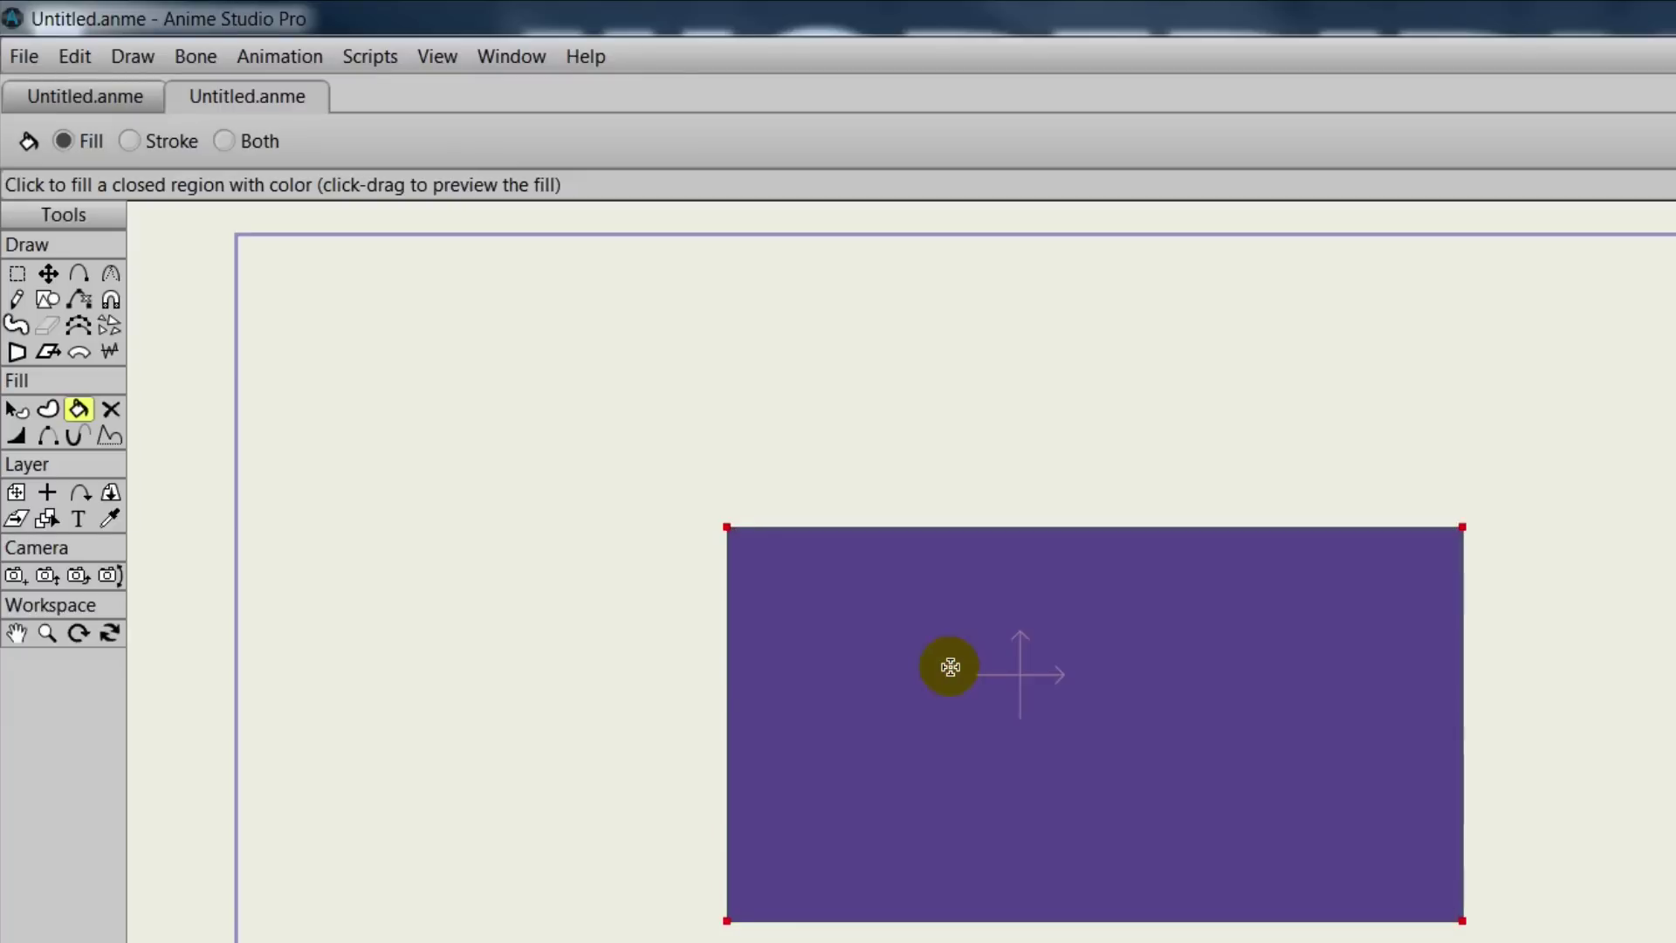
{"action": "key", "text": "ctrl+z"}
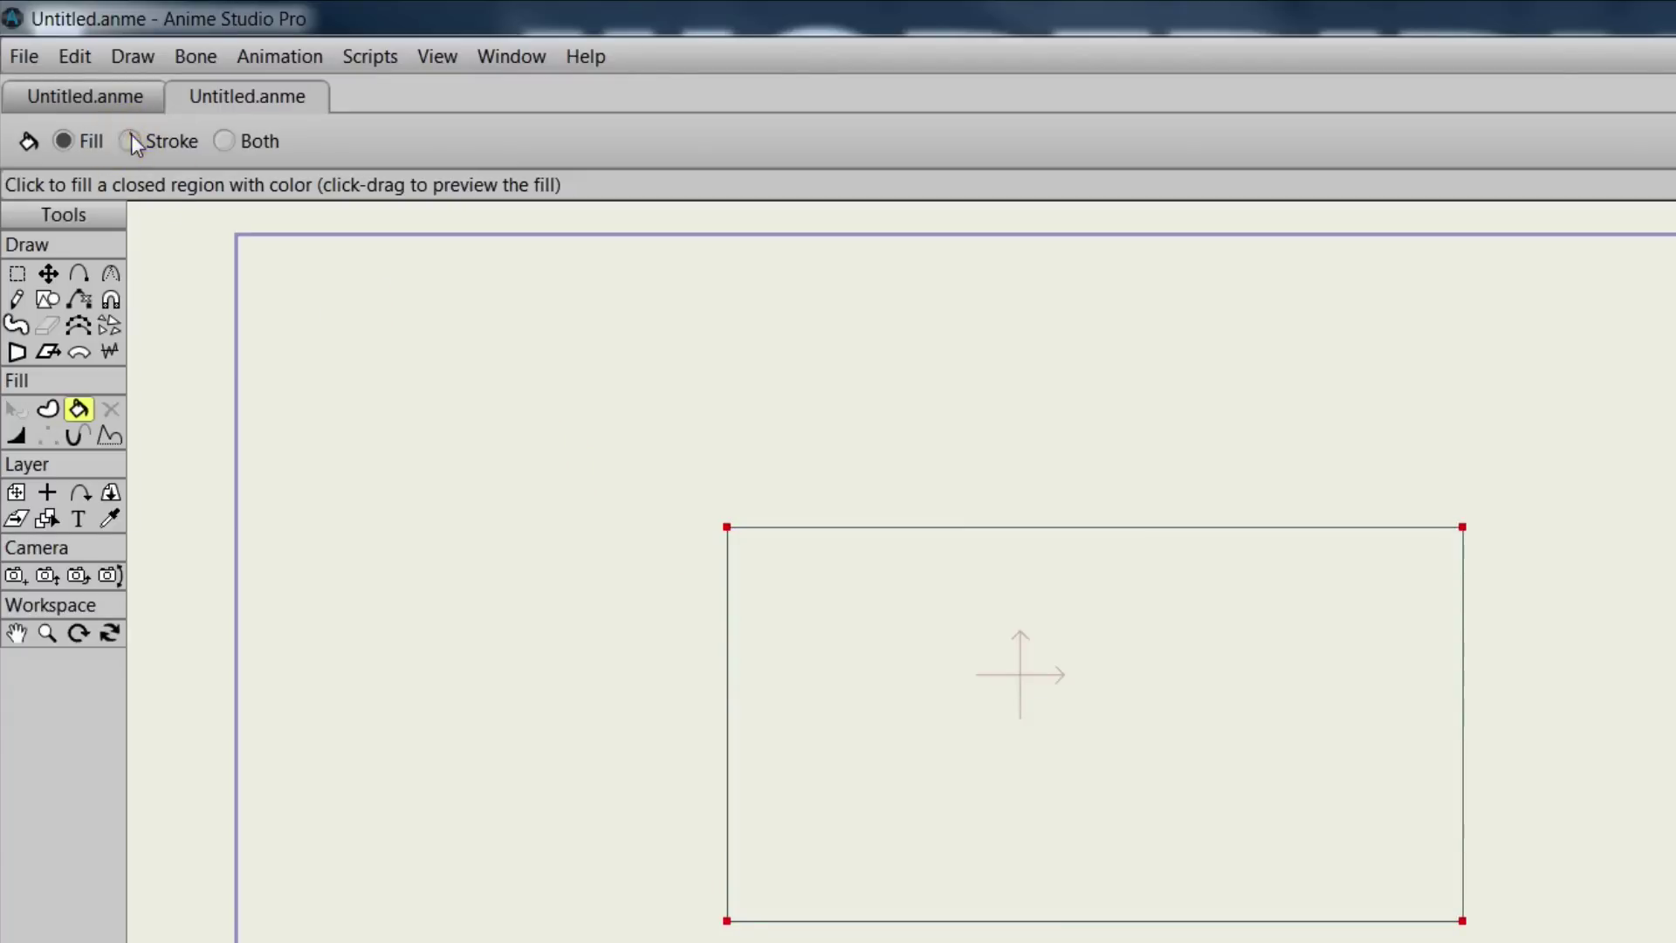
{"action": "left_click", "coordinate": [129, 141]}
{"action": "left_click", "coordinate": [853, 528]}
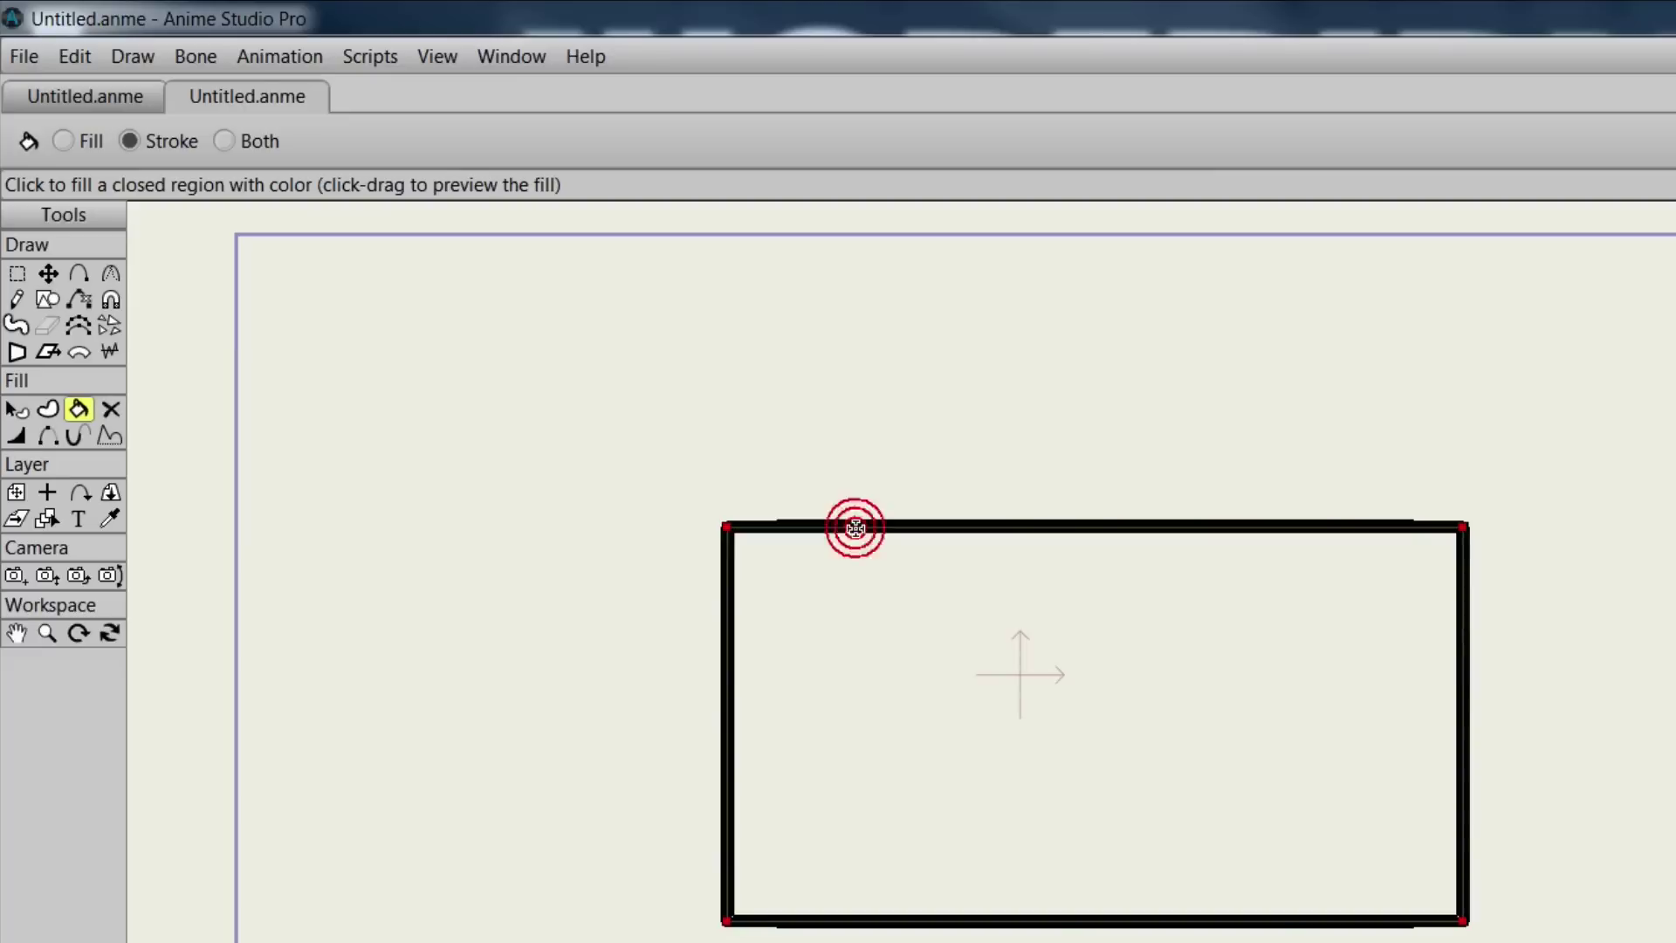
{"action": "key", "text": "ctrl+z"}
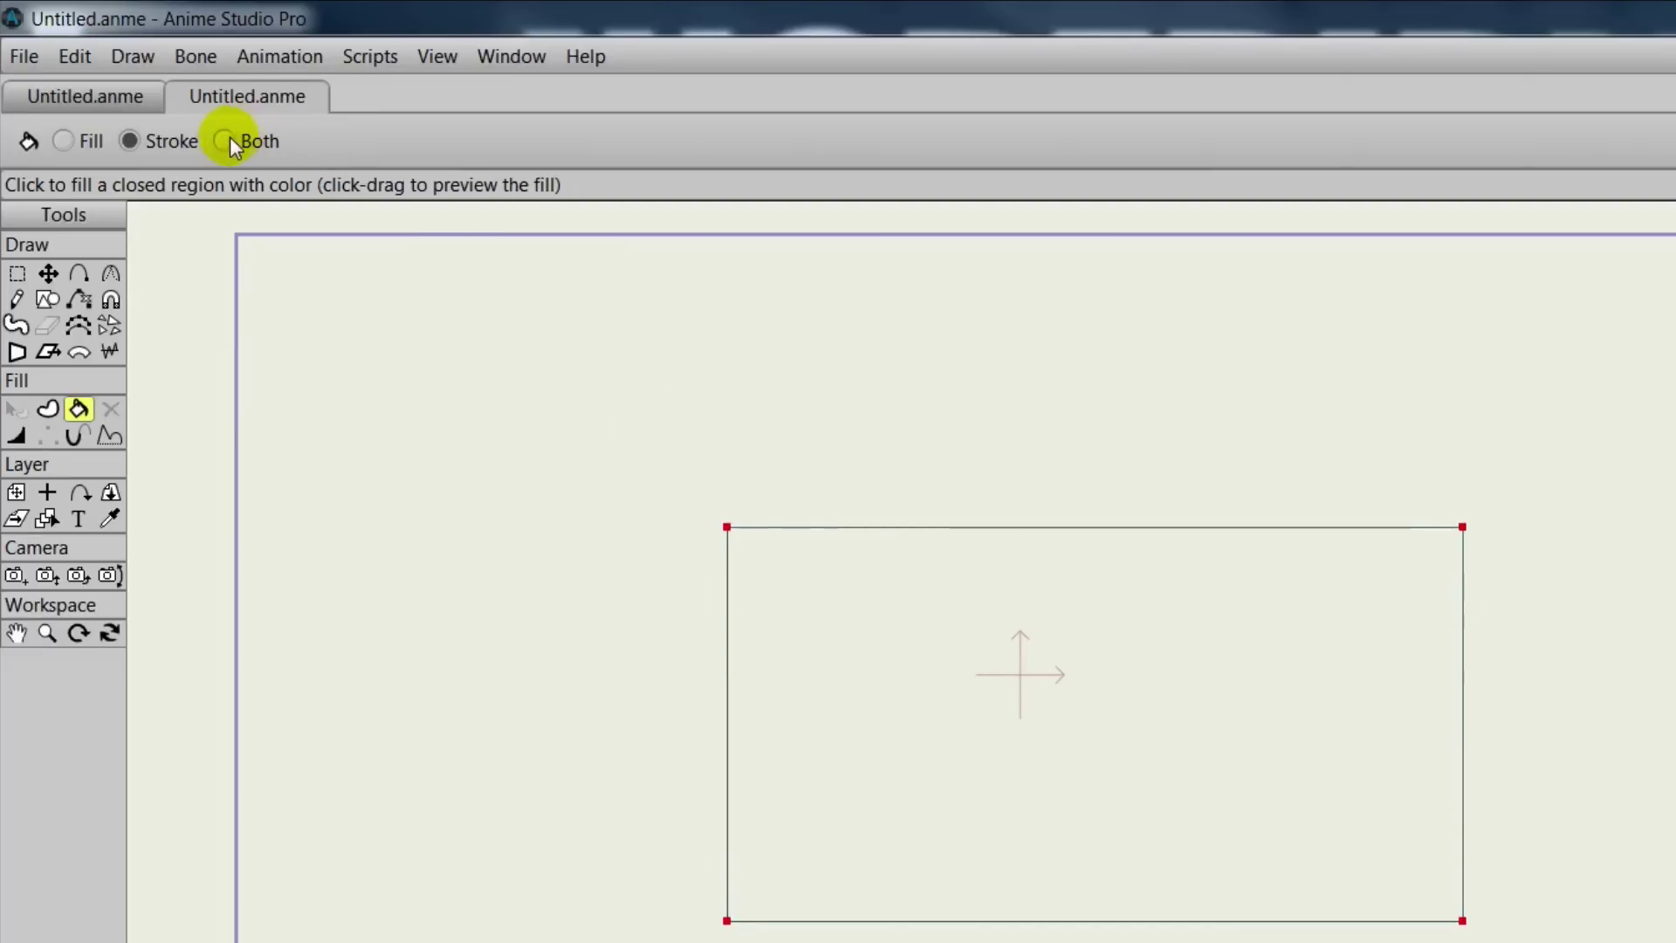
{"action": "left_click", "coordinate": [225, 141]}
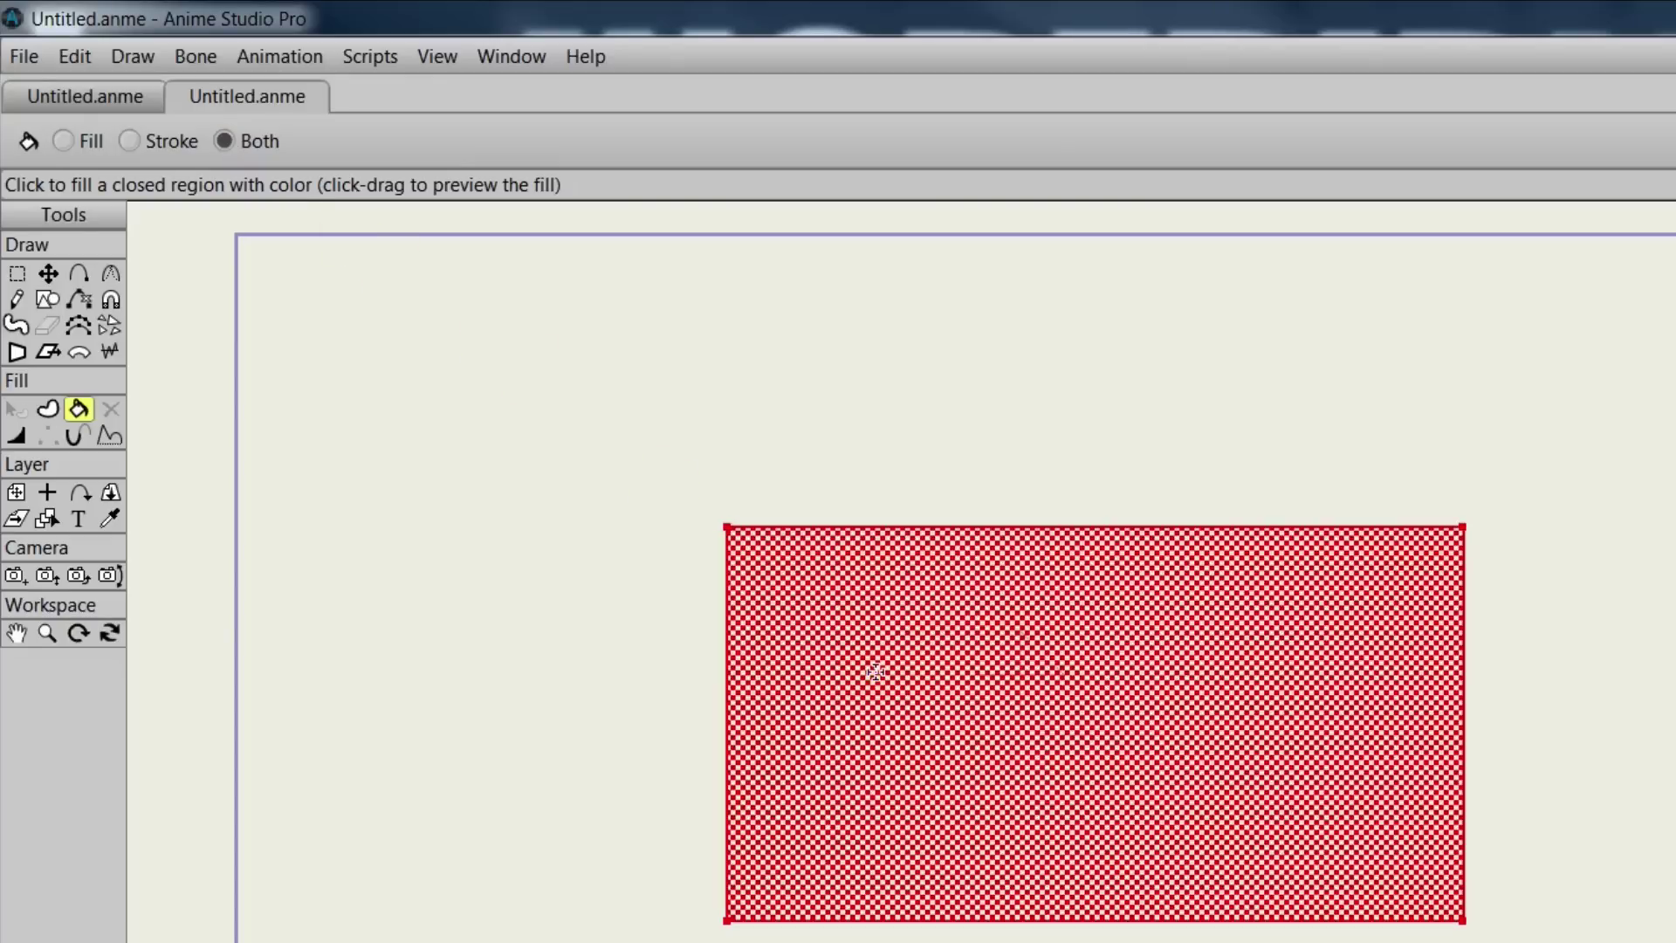
{"action": "left_click", "coordinate": [875, 672]}
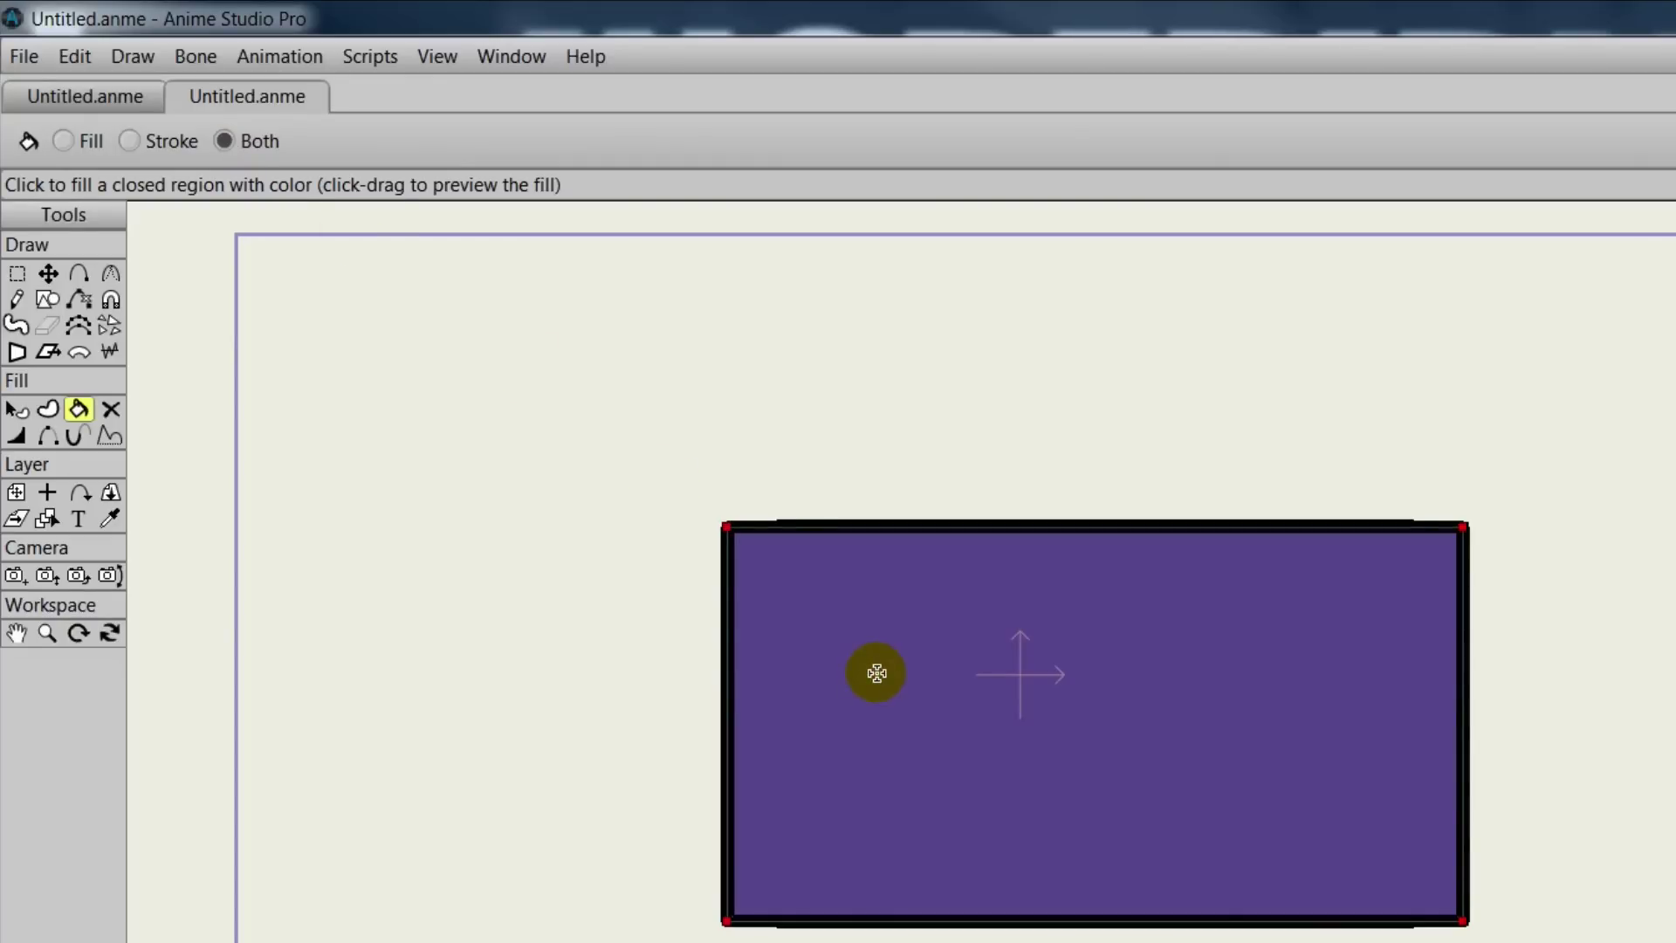
{"action": "left_click", "coordinate": [17, 274]}
{"action": "left_click_drag", "start_coordinate": [655, 452], "coordinate": [1609, 941]}
{"action": "key", "text": "Delete"}
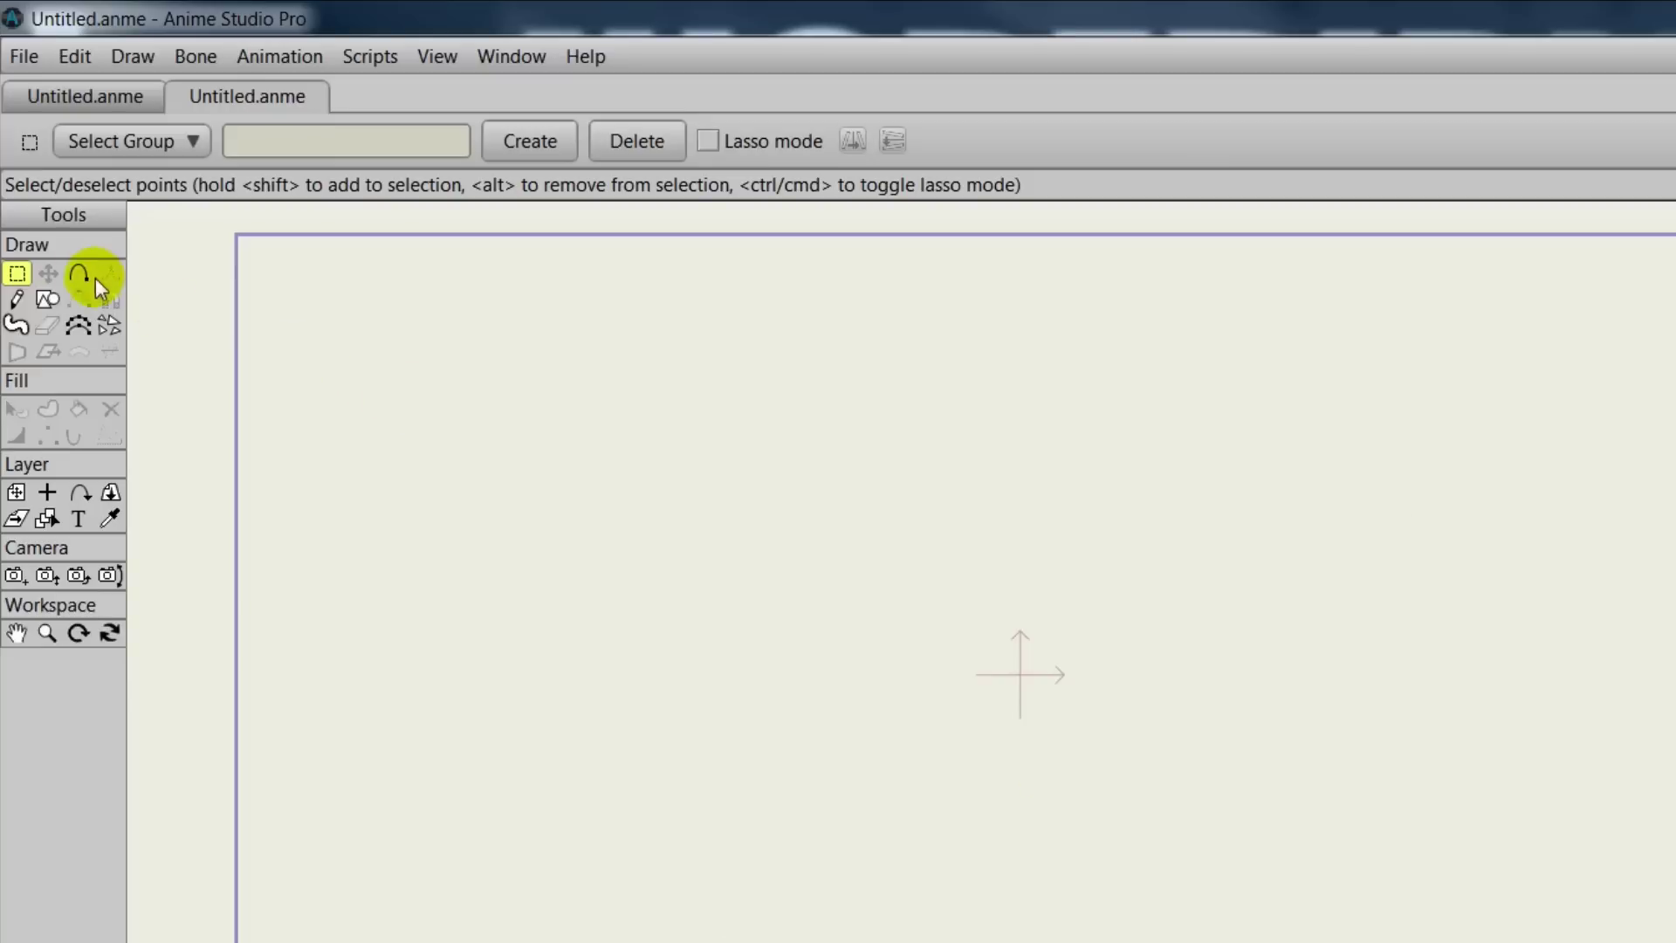
{"action": "left_click", "coordinate": [75, 273]}
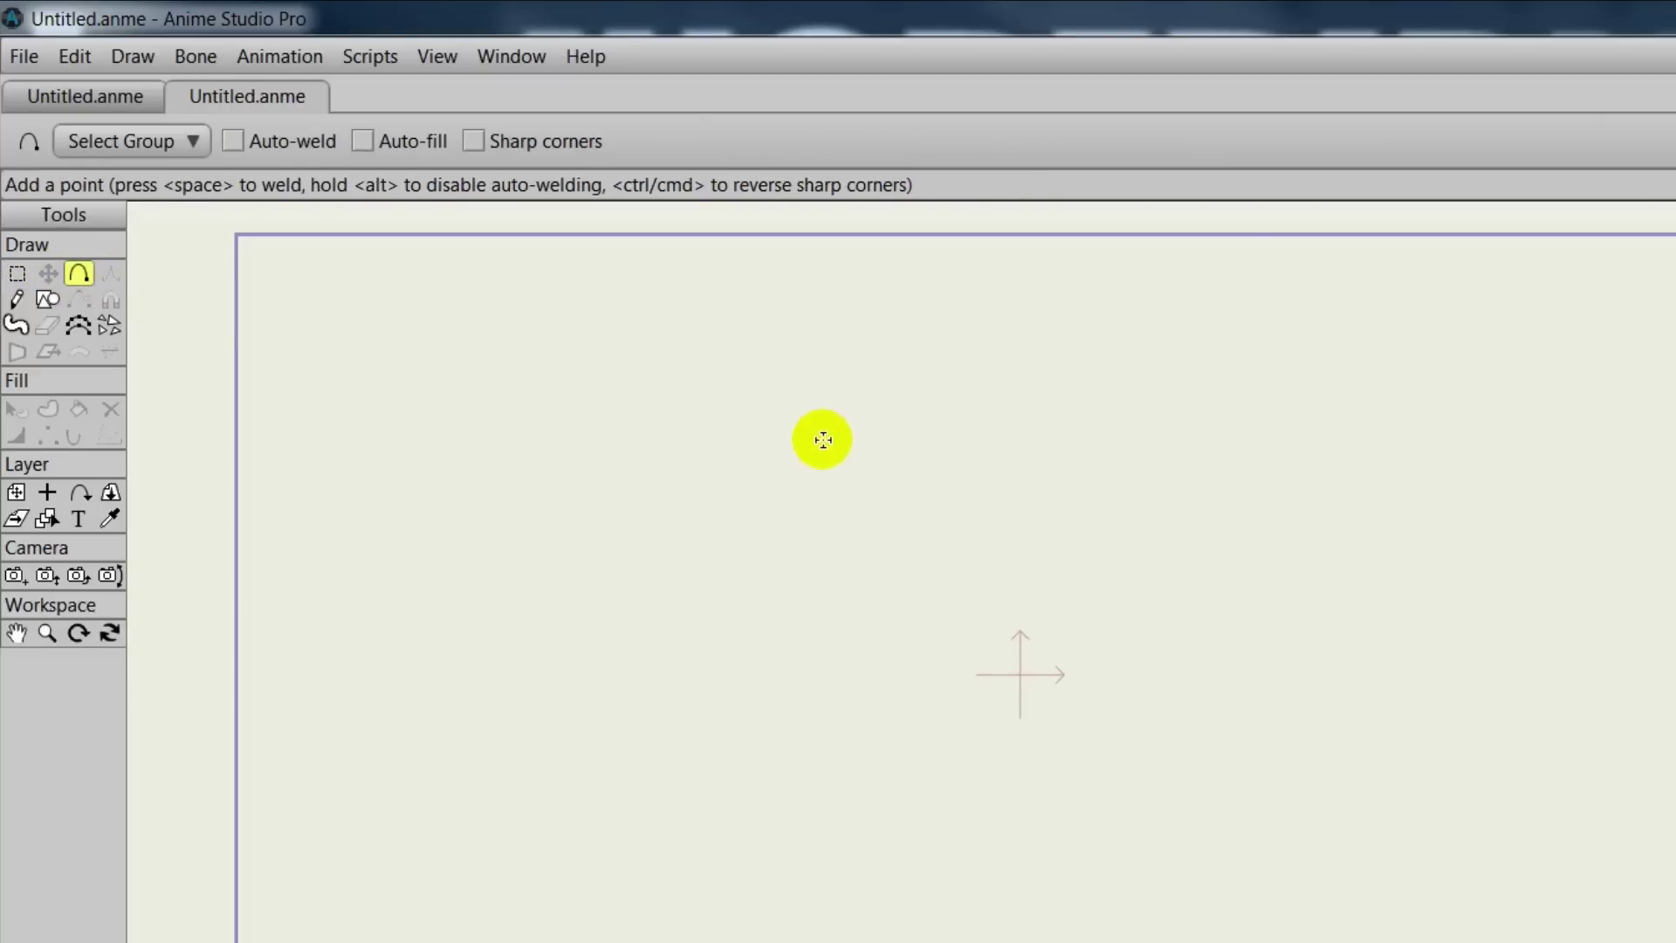
{"action": "mouse_move", "coordinate": [789, 438]}
{"action": "left_mouse_down"}
{"action": "mouse_move", "coordinate": [1116, 492]}
{"action": "mouse_move", "coordinate": [1096, 729]}
{"action": "mouse_move", "coordinate": [763, 677]}
{"action": "mouse_move", "coordinate": [789, 437]}
{"action": "left_mouse_up"}
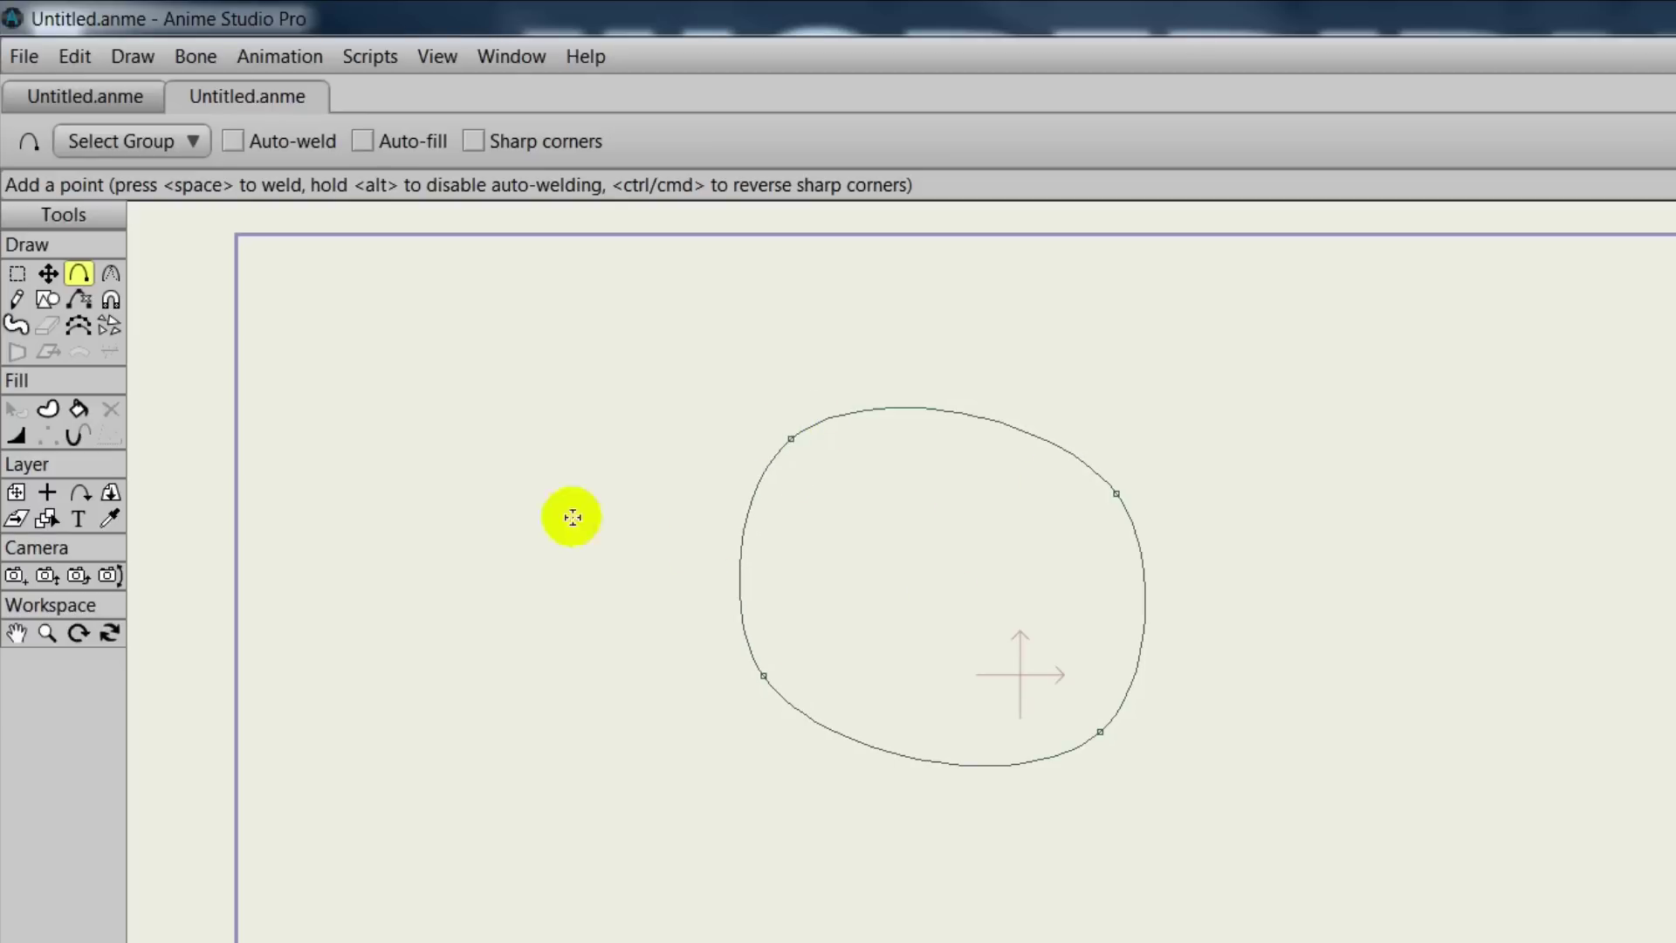
{"action": "left_click", "coordinate": [79, 408]}
{"action": "left_click", "coordinate": [951, 569]}
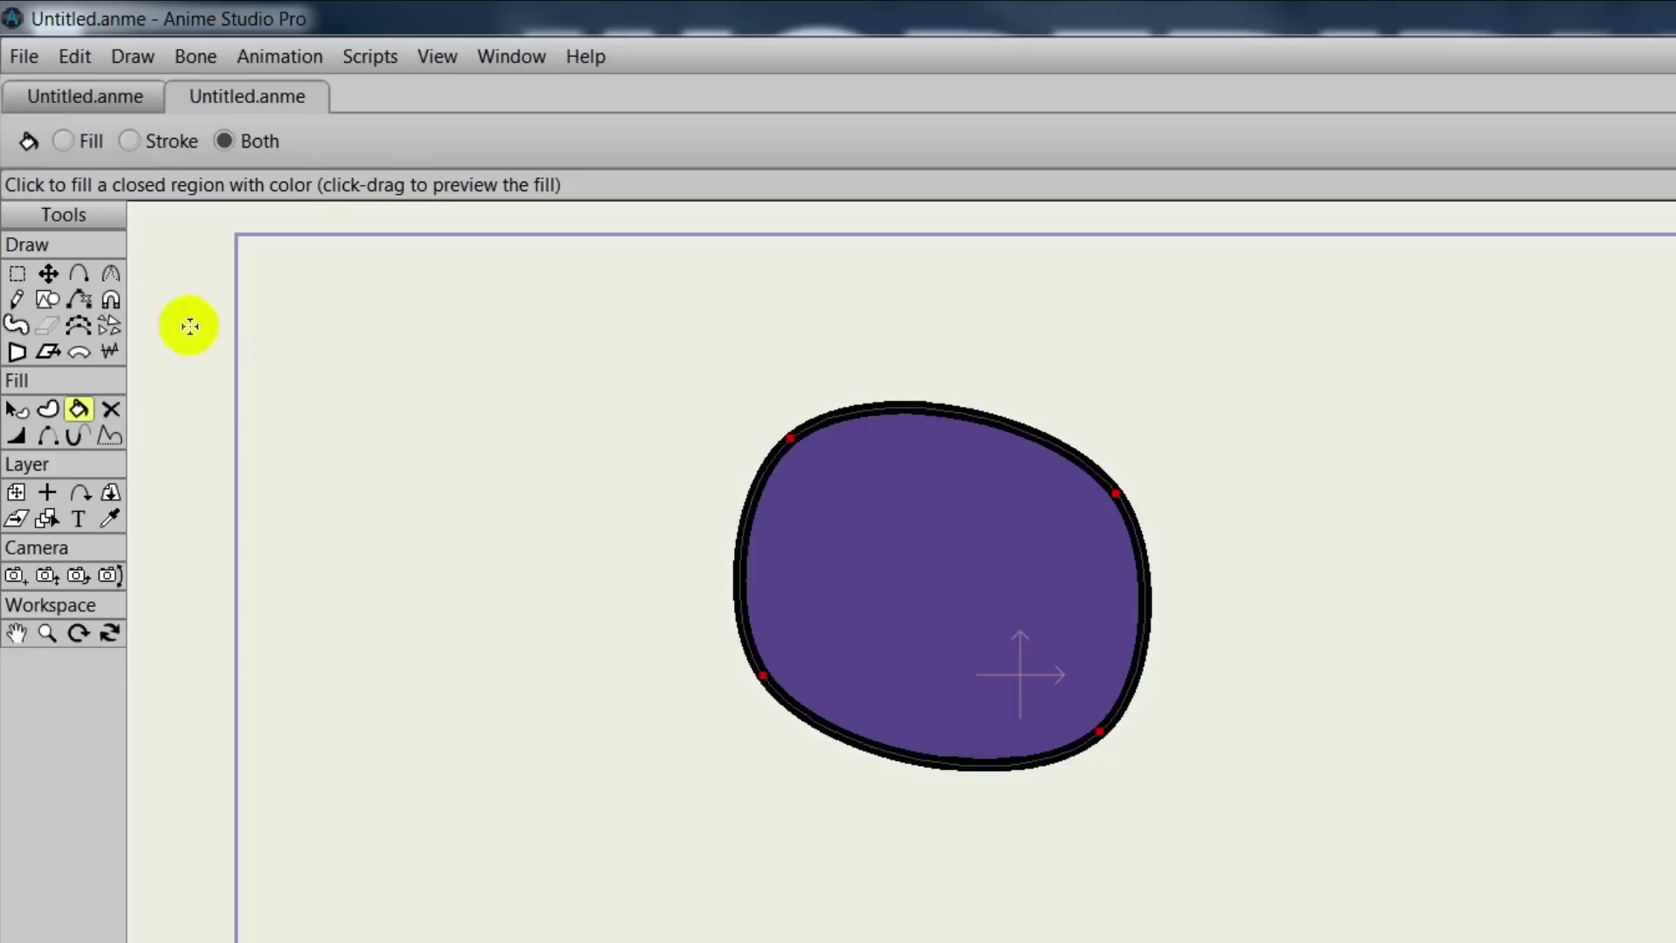
{"action": "left_click", "coordinate": [17, 273]}
{"action": "left_click_drag", "start_coordinate": [620, 363], "coordinate": [1365, 901]}
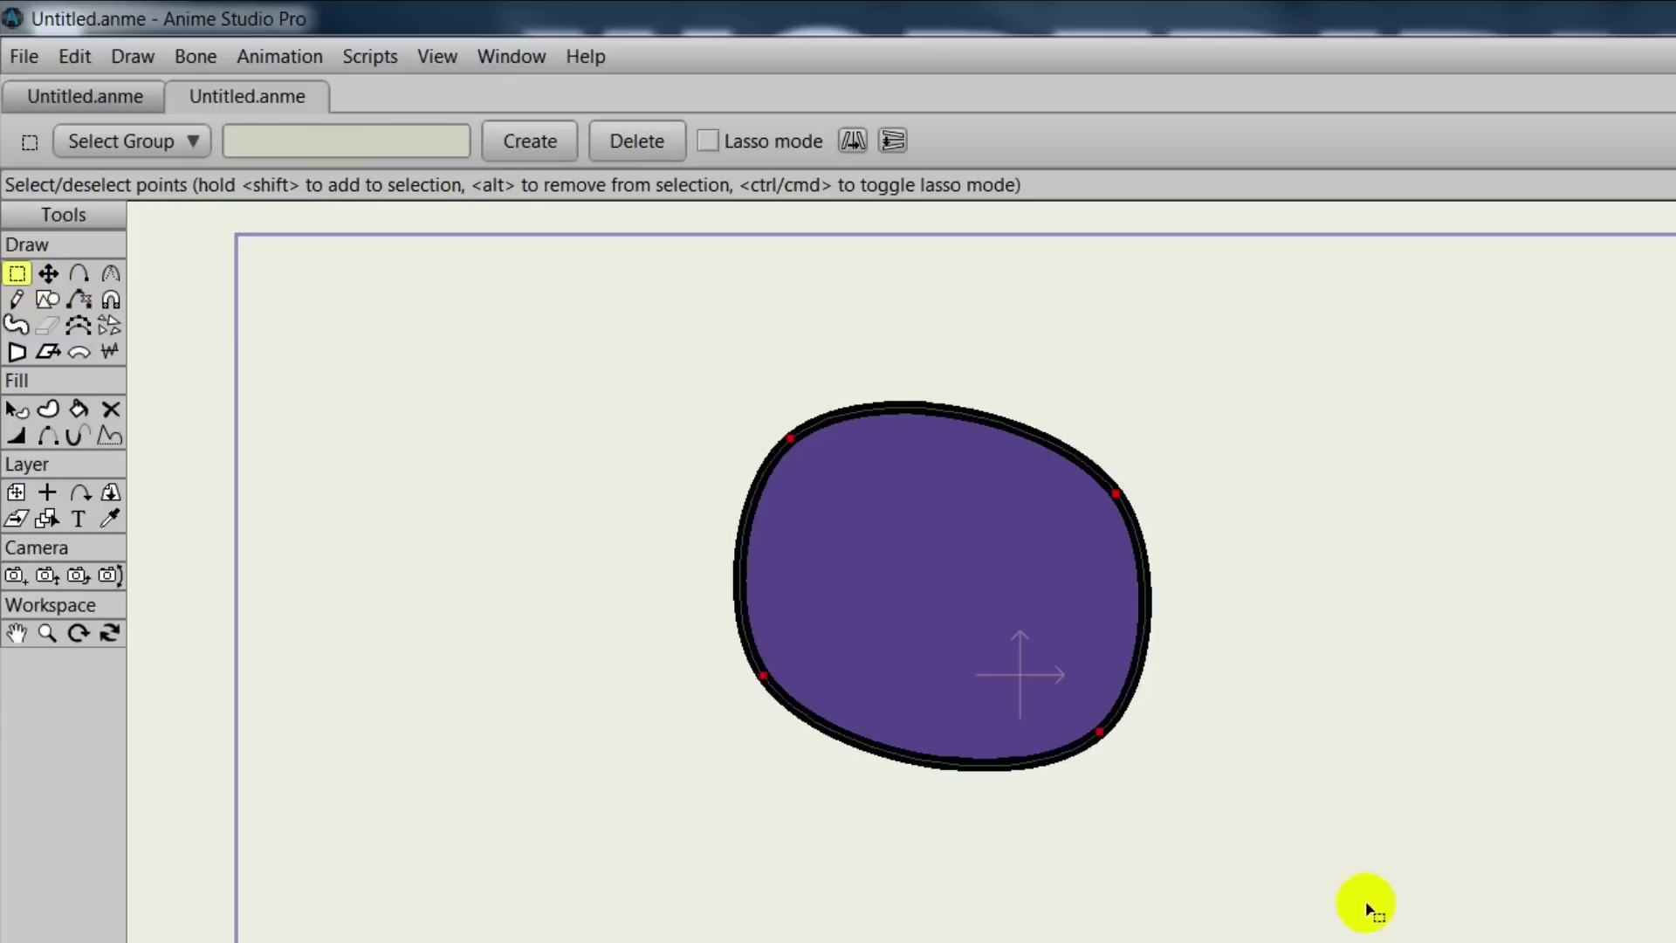
{"action": "key", "text": "Delete"}
{"action": "left_click", "coordinate": [439, 485]}
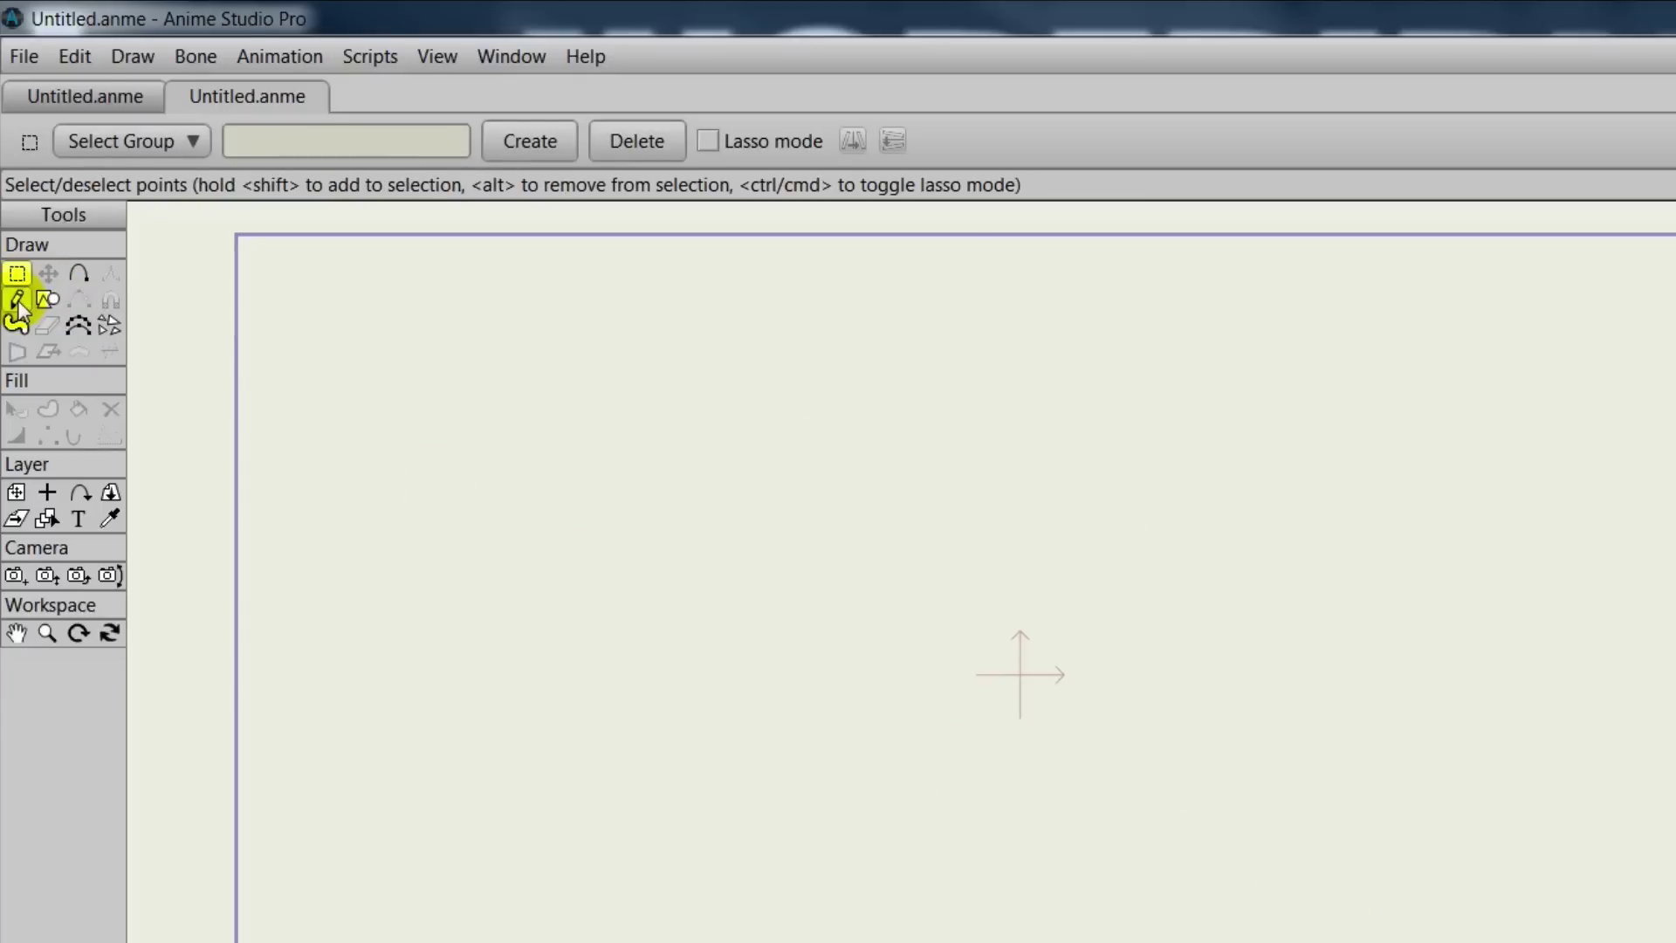
Step: Draw two wavy horizontal lines and two slanted crossing lines, then nudge the slanted ones
{"action": "left_click", "coordinate": [16, 299]}
{"action": "mouse_move", "coordinate": [460, 587]}
{"action": "left_mouse_down"}
{"action": "mouse_move", "coordinate": [535, 561]}
{"action": "mouse_move", "coordinate": [1425, 525]}
{"action": "left_mouse_up"}
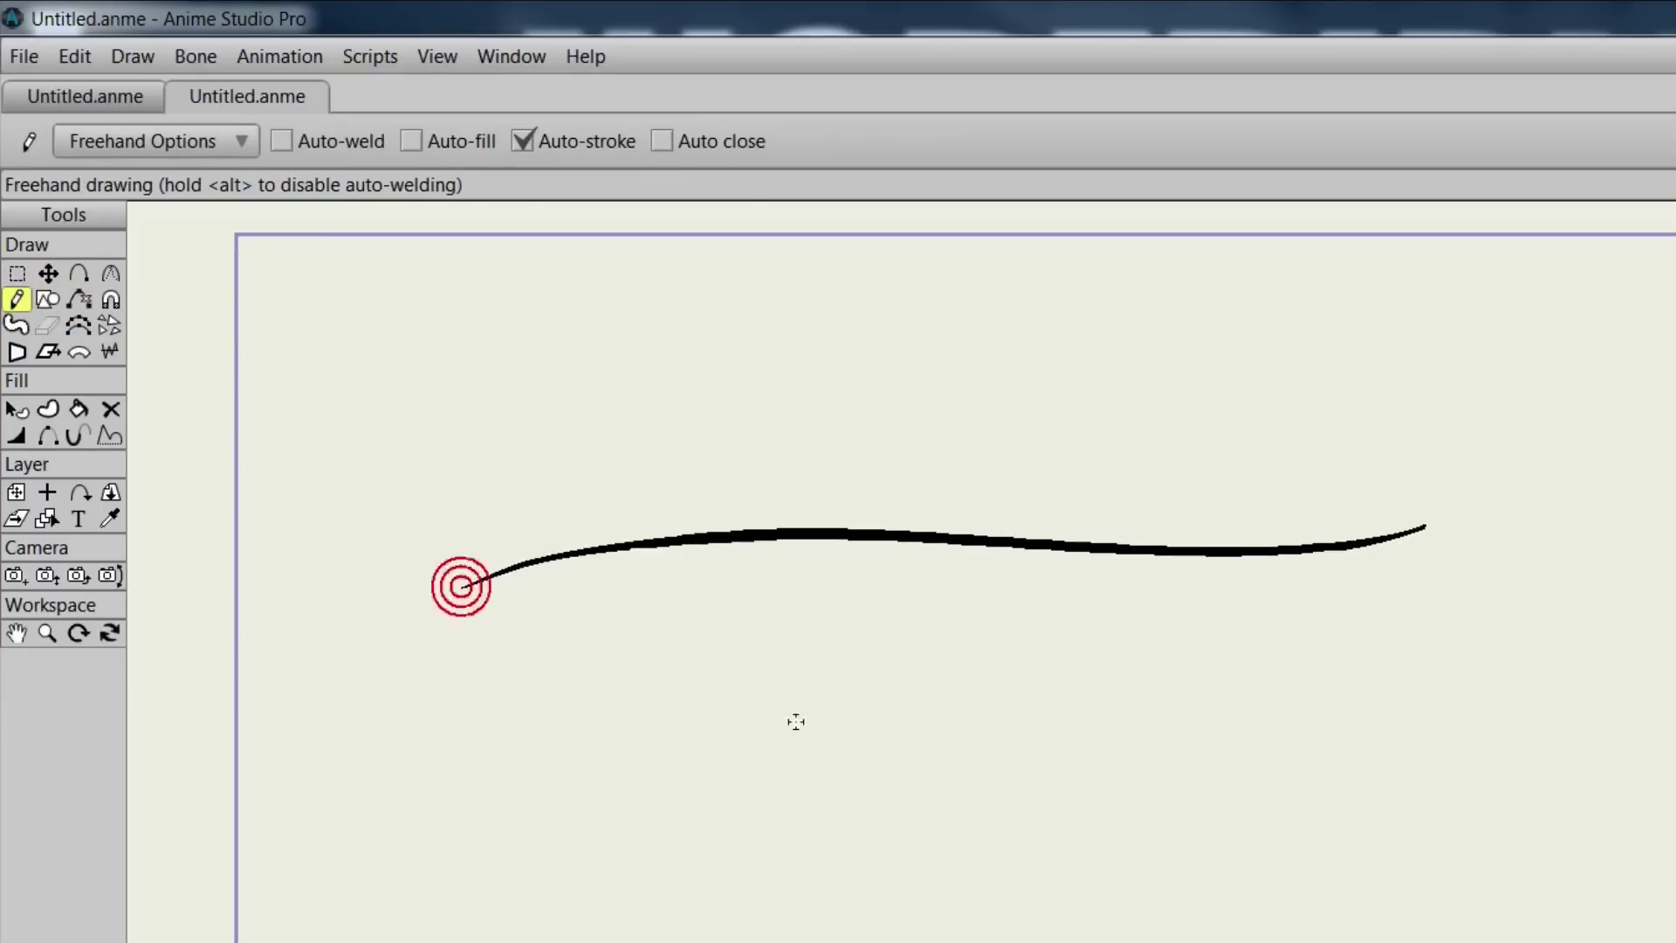
{"action": "left_click_drag", "start_coordinate": [526, 751], "coordinate": [1424, 713]}
{"action": "left_click_drag", "start_coordinate": [729, 378], "coordinate": [921, 941]}
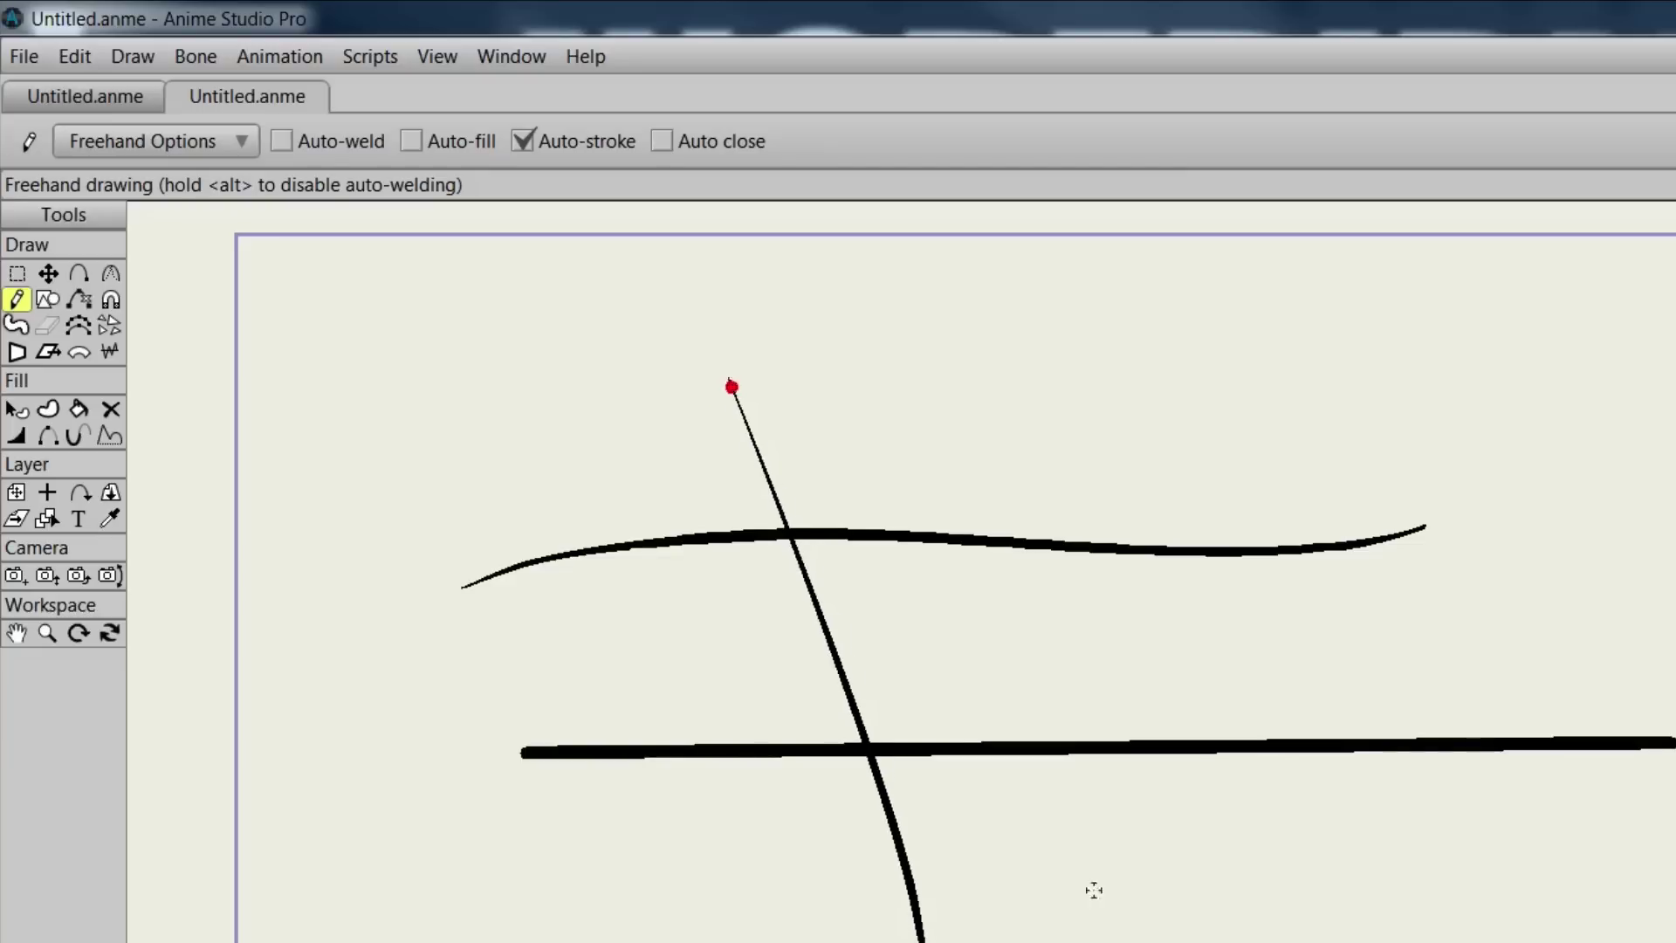
{"action": "left_click_drag", "start_coordinate": [1007, 357], "coordinate": [1174, 942]}
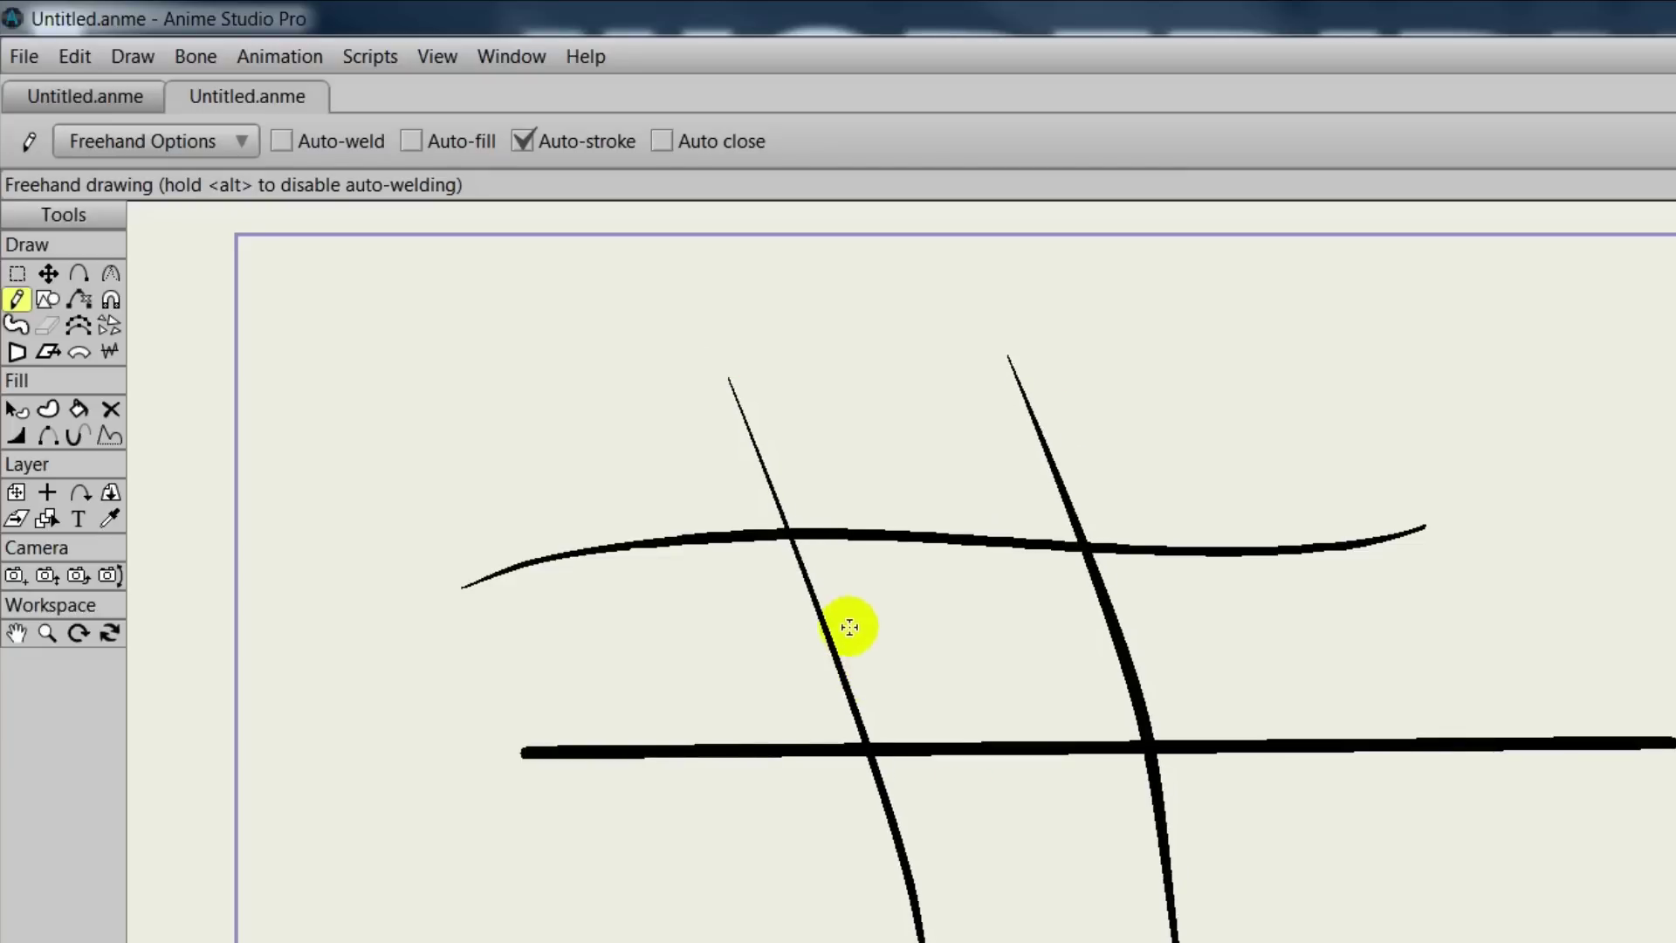
{"action": "left_click", "coordinate": [48, 274]}
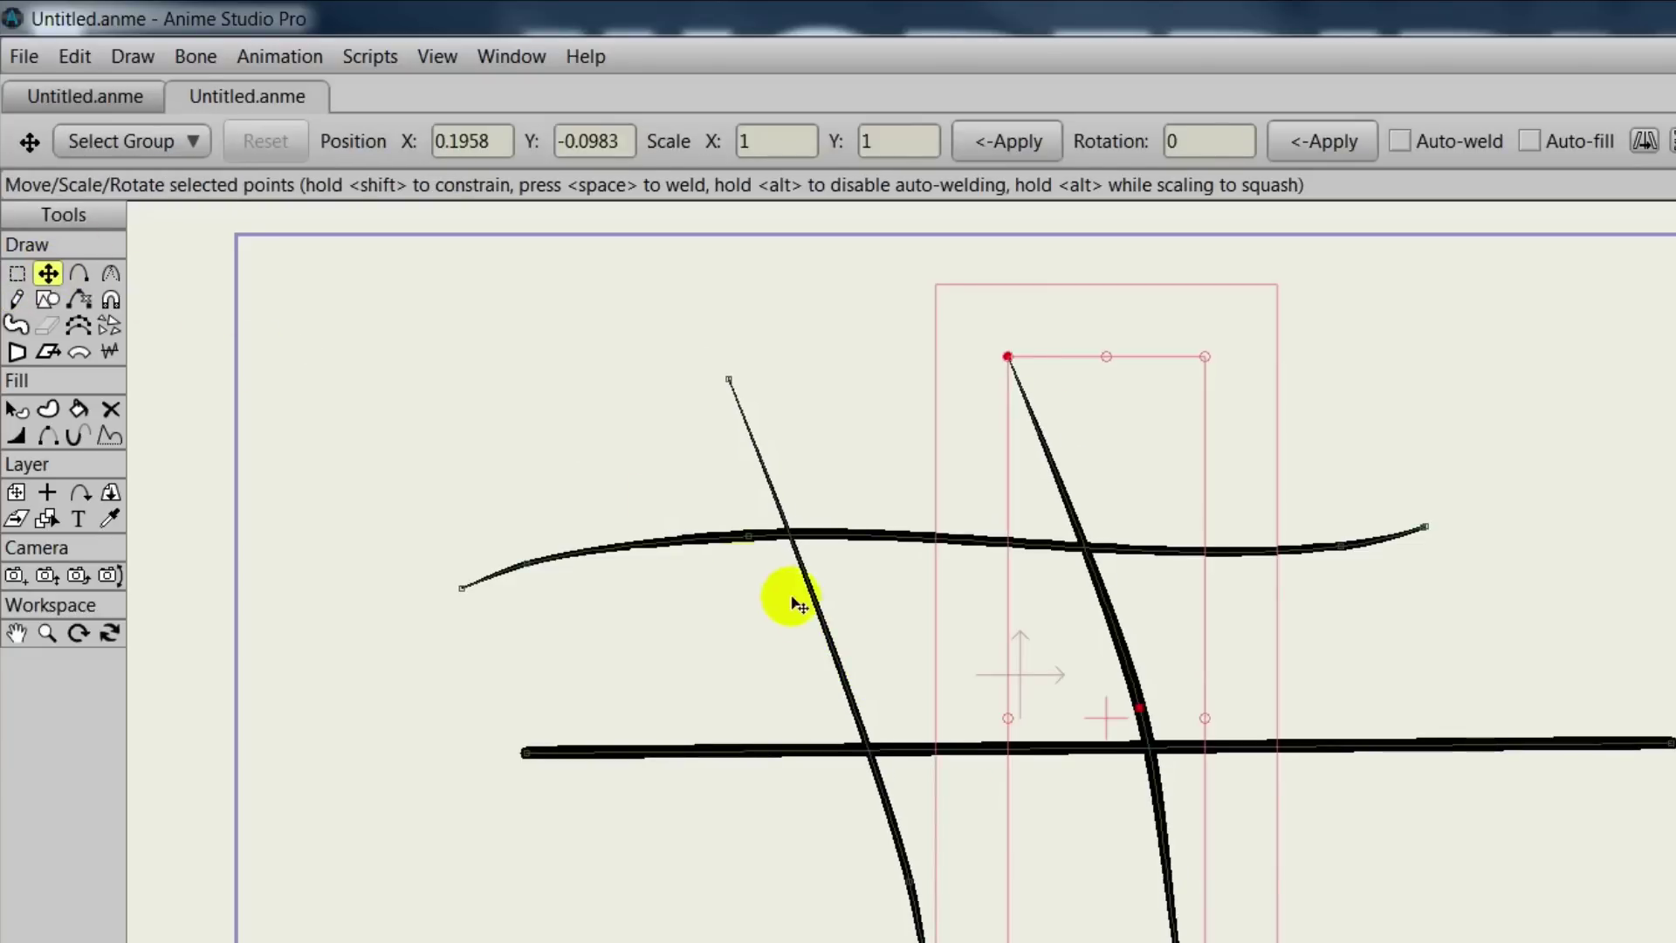
{"action": "left_click", "coordinate": [829, 636]}
{"action": "mouse_move", "coordinate": [828, 636]}
{"action": "left_mouse_down"}
{"action": "mouse_move", "coordinate": [696, 632]}
{"action": "mouse_move", "coordinate": [790, 646]}
{"action": "left_mouse_up"}
{"action": "left_click", "coordinate": [1123, 635]}
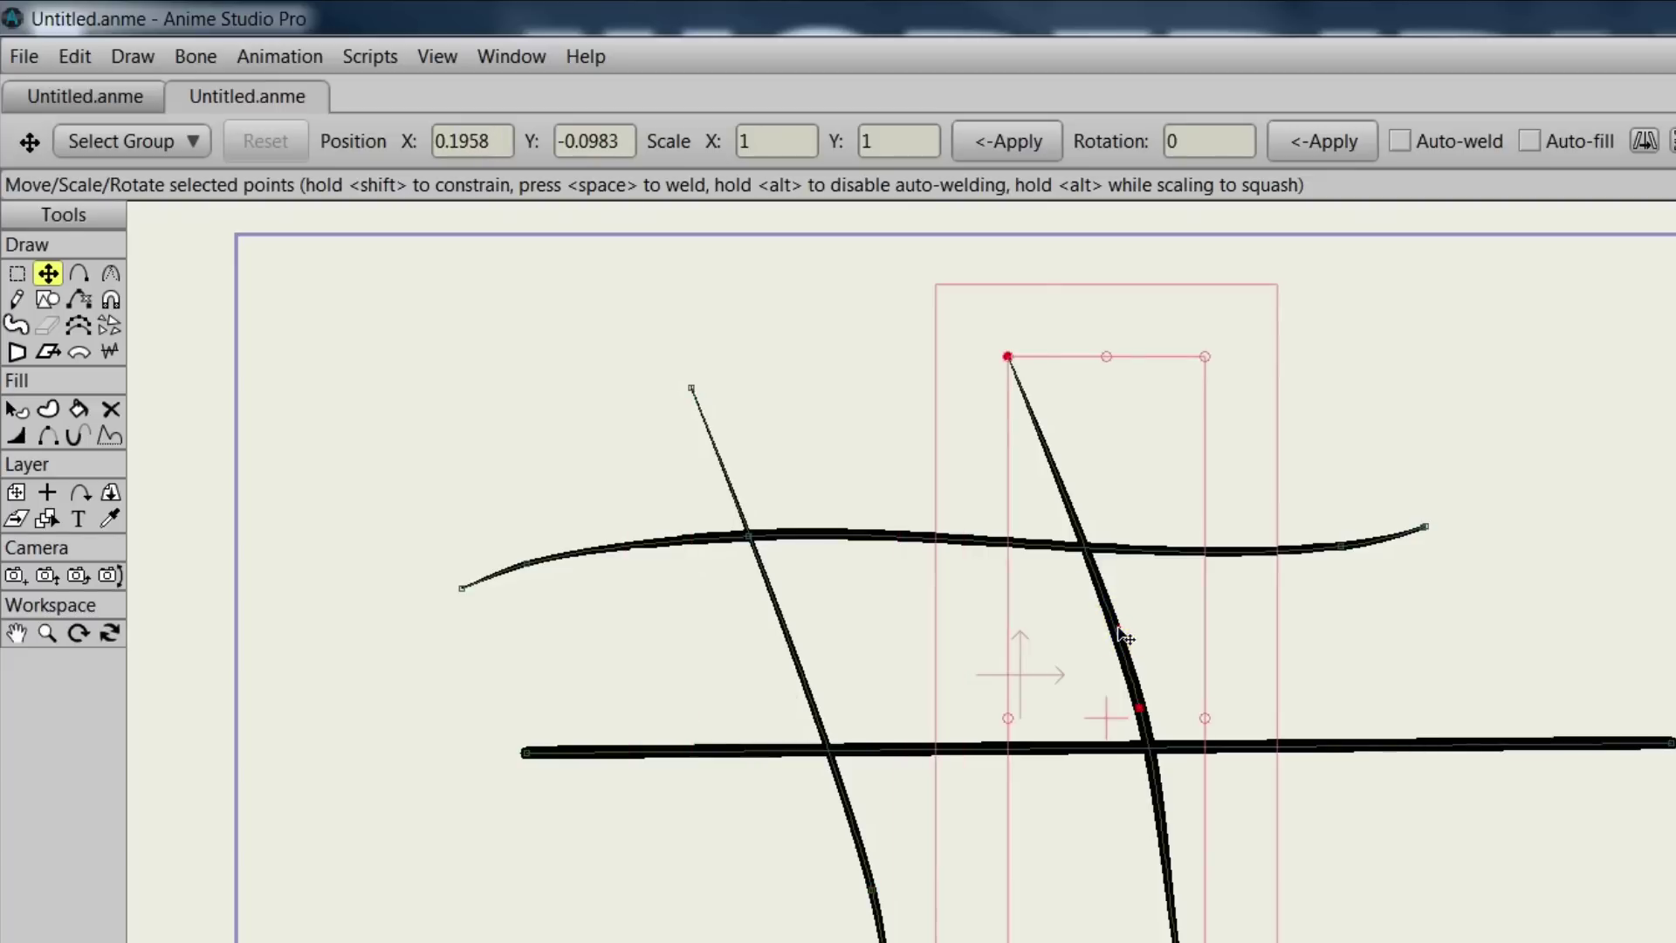
{"action": "mouse_move", "coordinate": [1124, 635]}
{"action": "left_mouse_down"}
{"action": "mouse_move", "coordinate": [1327, 647]}
{"action": "mouse_move", "coordinate": [1113, 637]}
{"action": "left_mouse_up"}
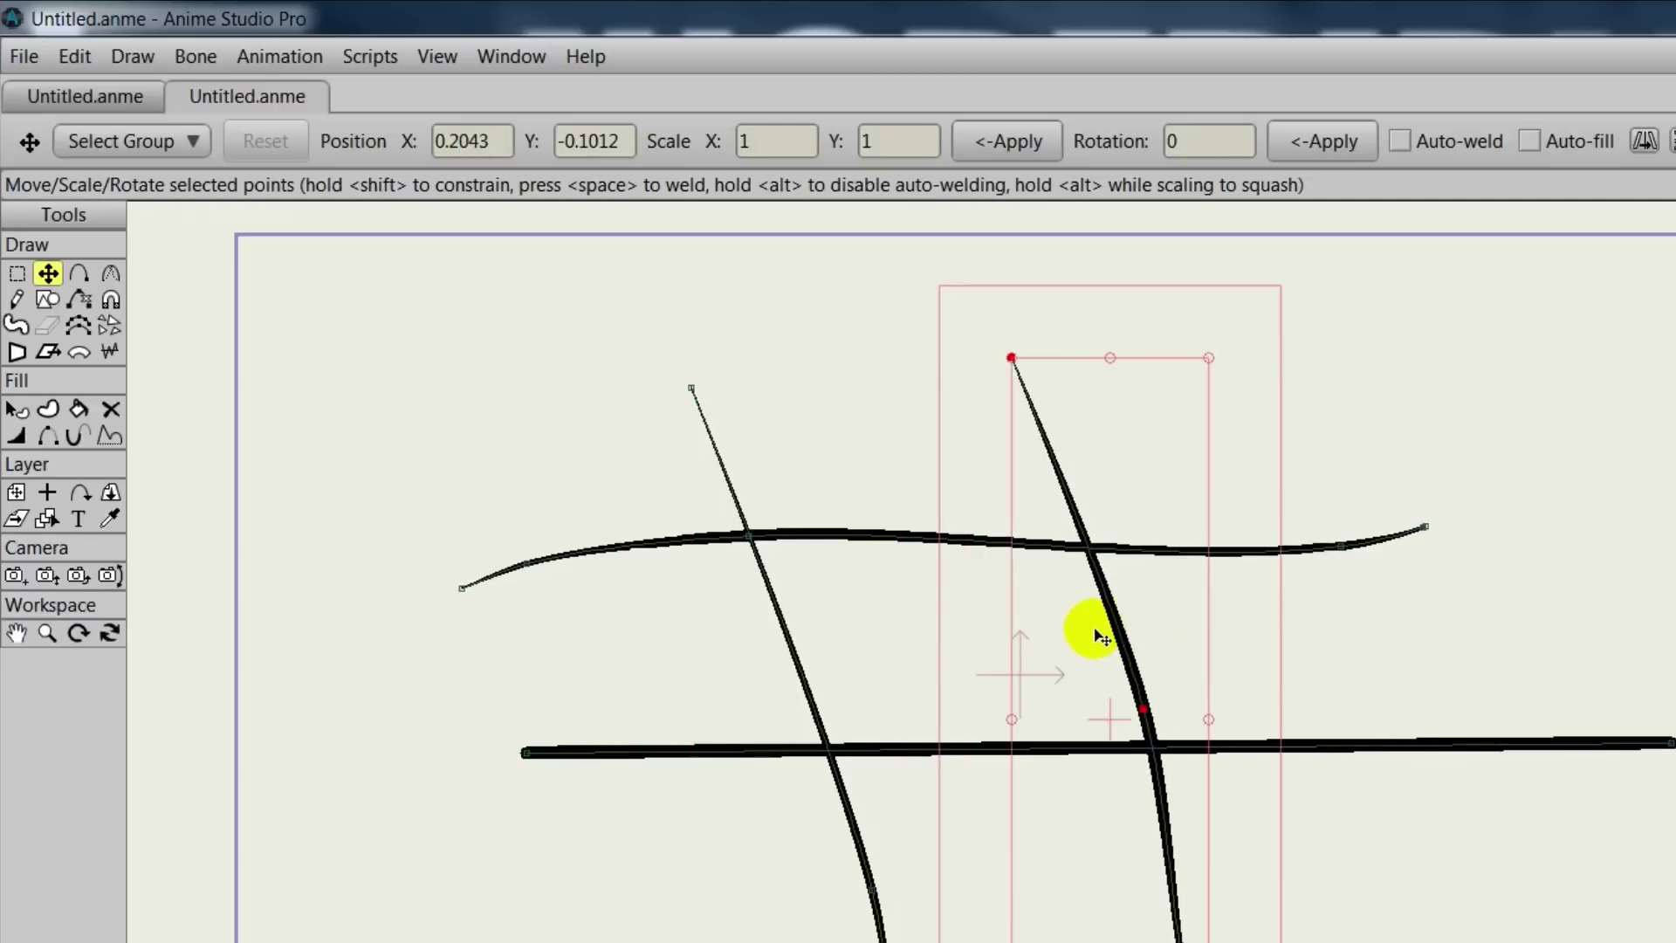
Step: Fill the enclosed region purple, move that patch off to the right, and select everything
{"action": "left_click", "coordinate": [78, 410]}
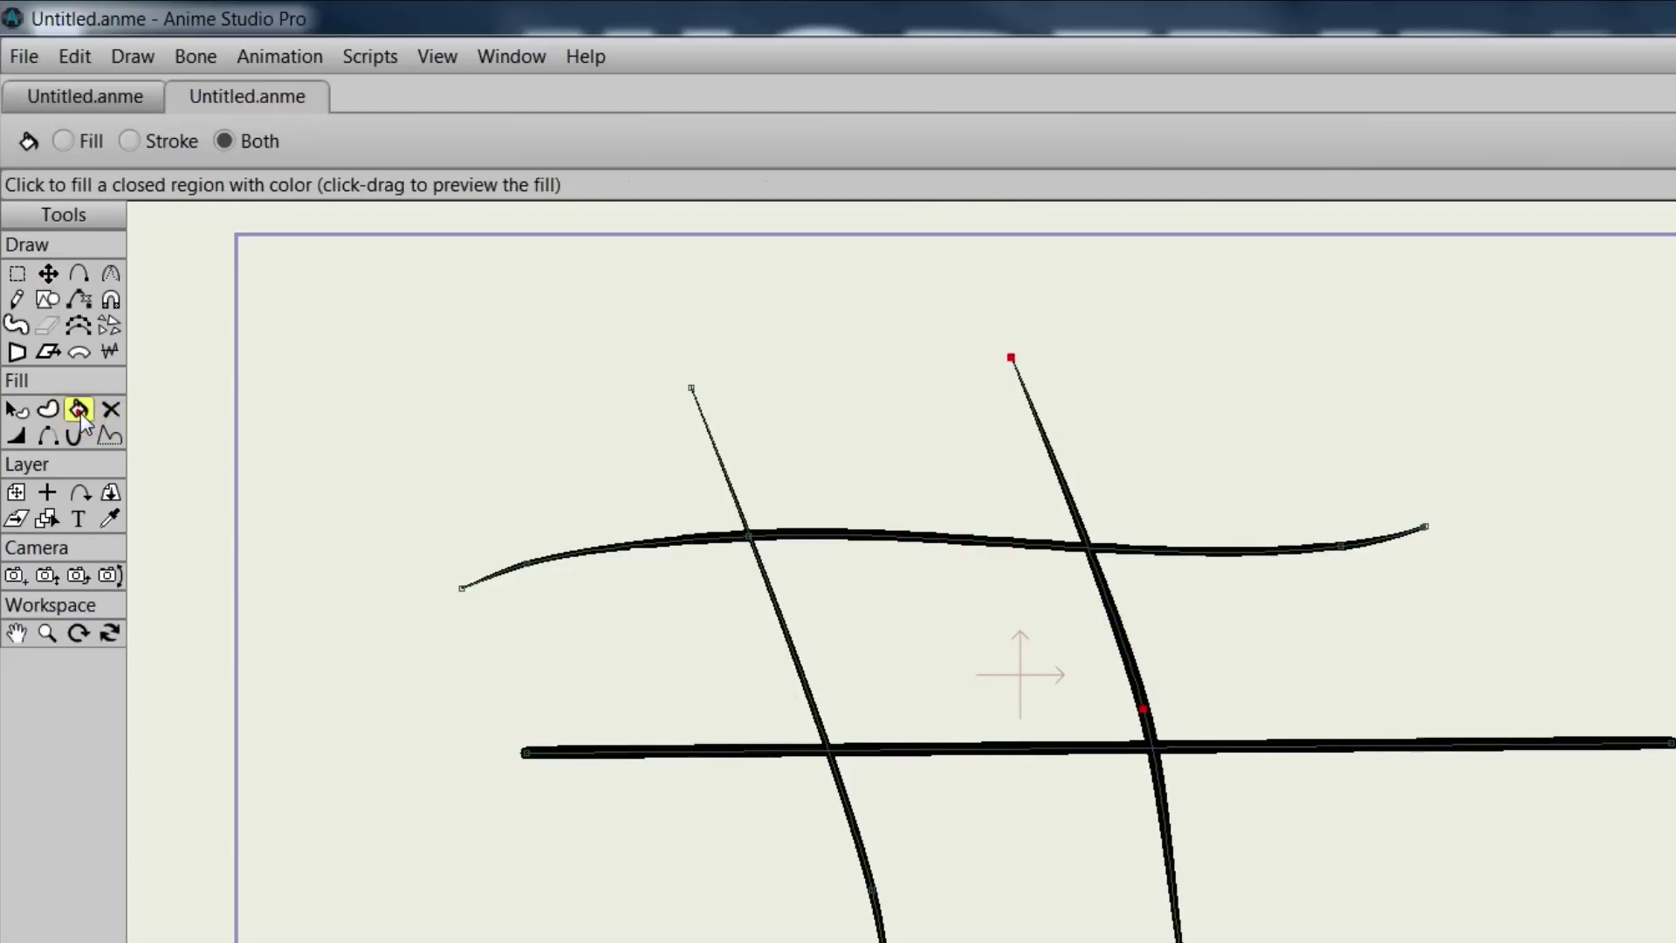
{"action": "left_click", "coordinate": [961, 625]}
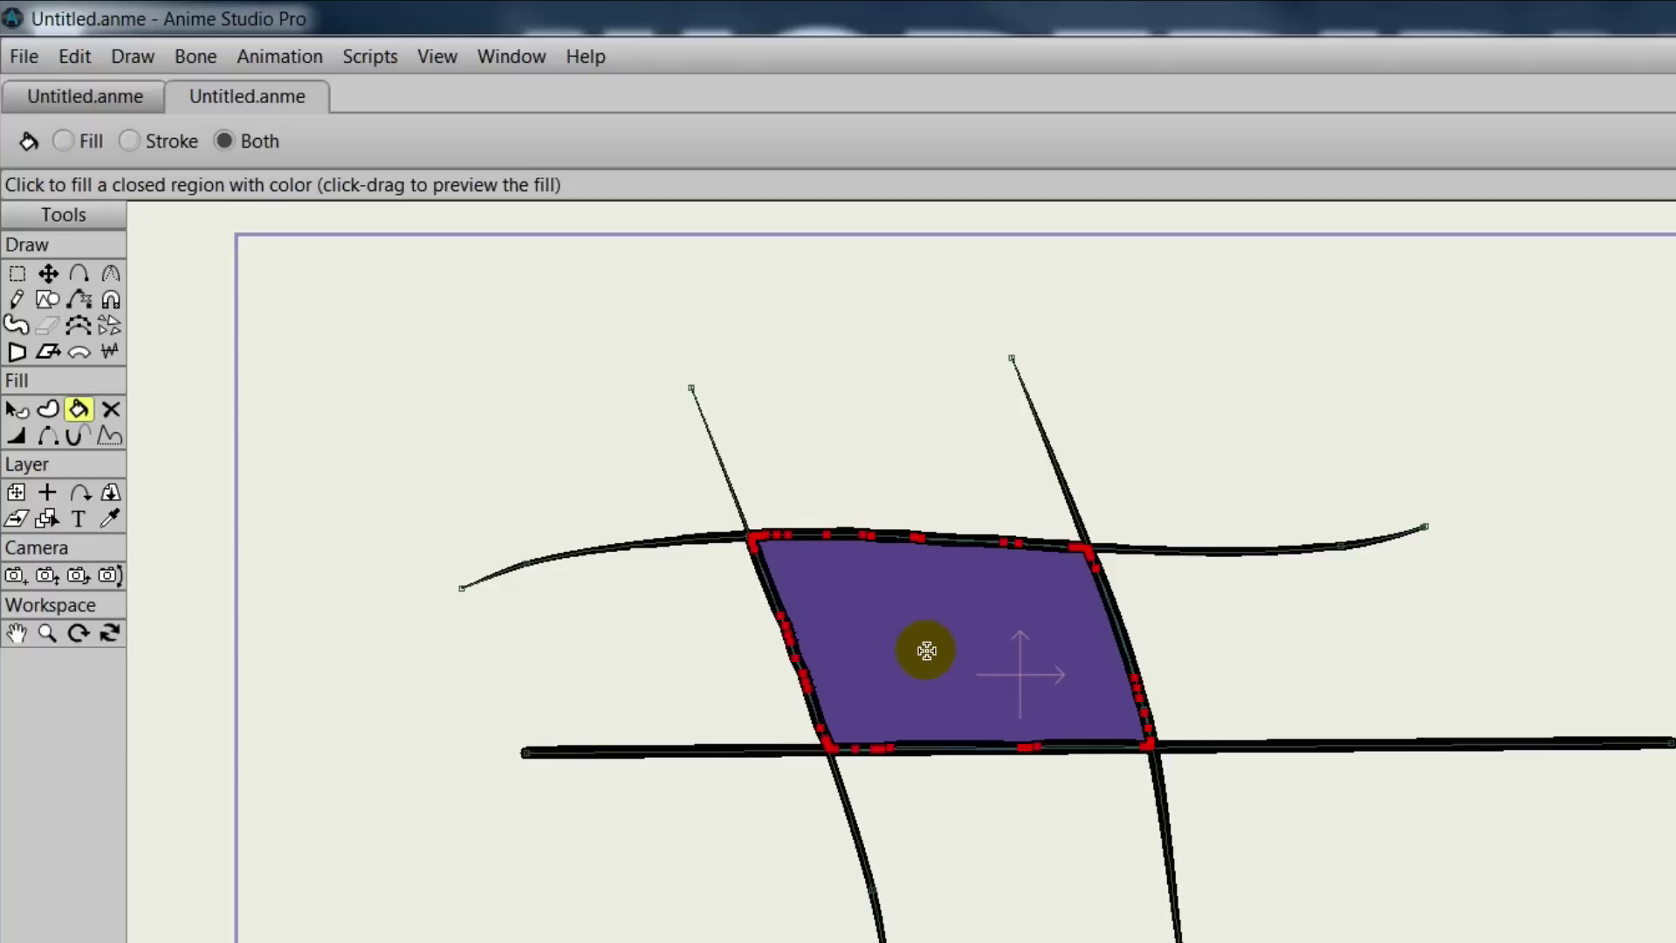
{"action": "left_click", "coordinate": [48, 275]}
{"action": "left_click_drag", "start_coordinate": [943, 625], "coordinate": [1657, 518]}
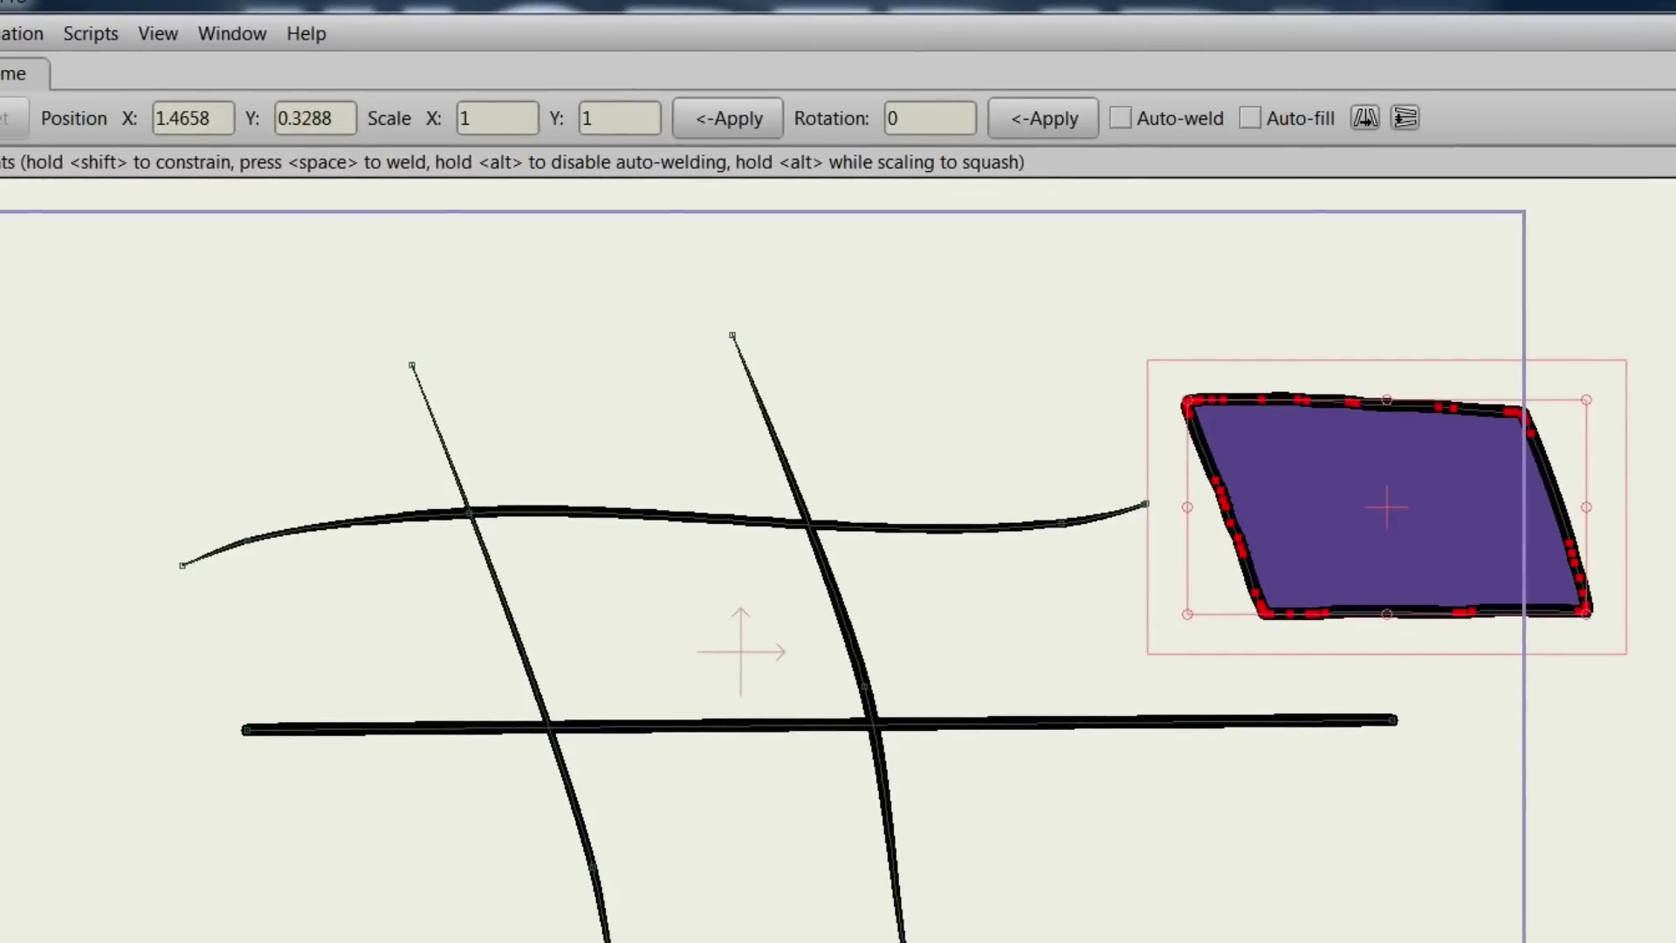
{"action": "key", "text": "g"}
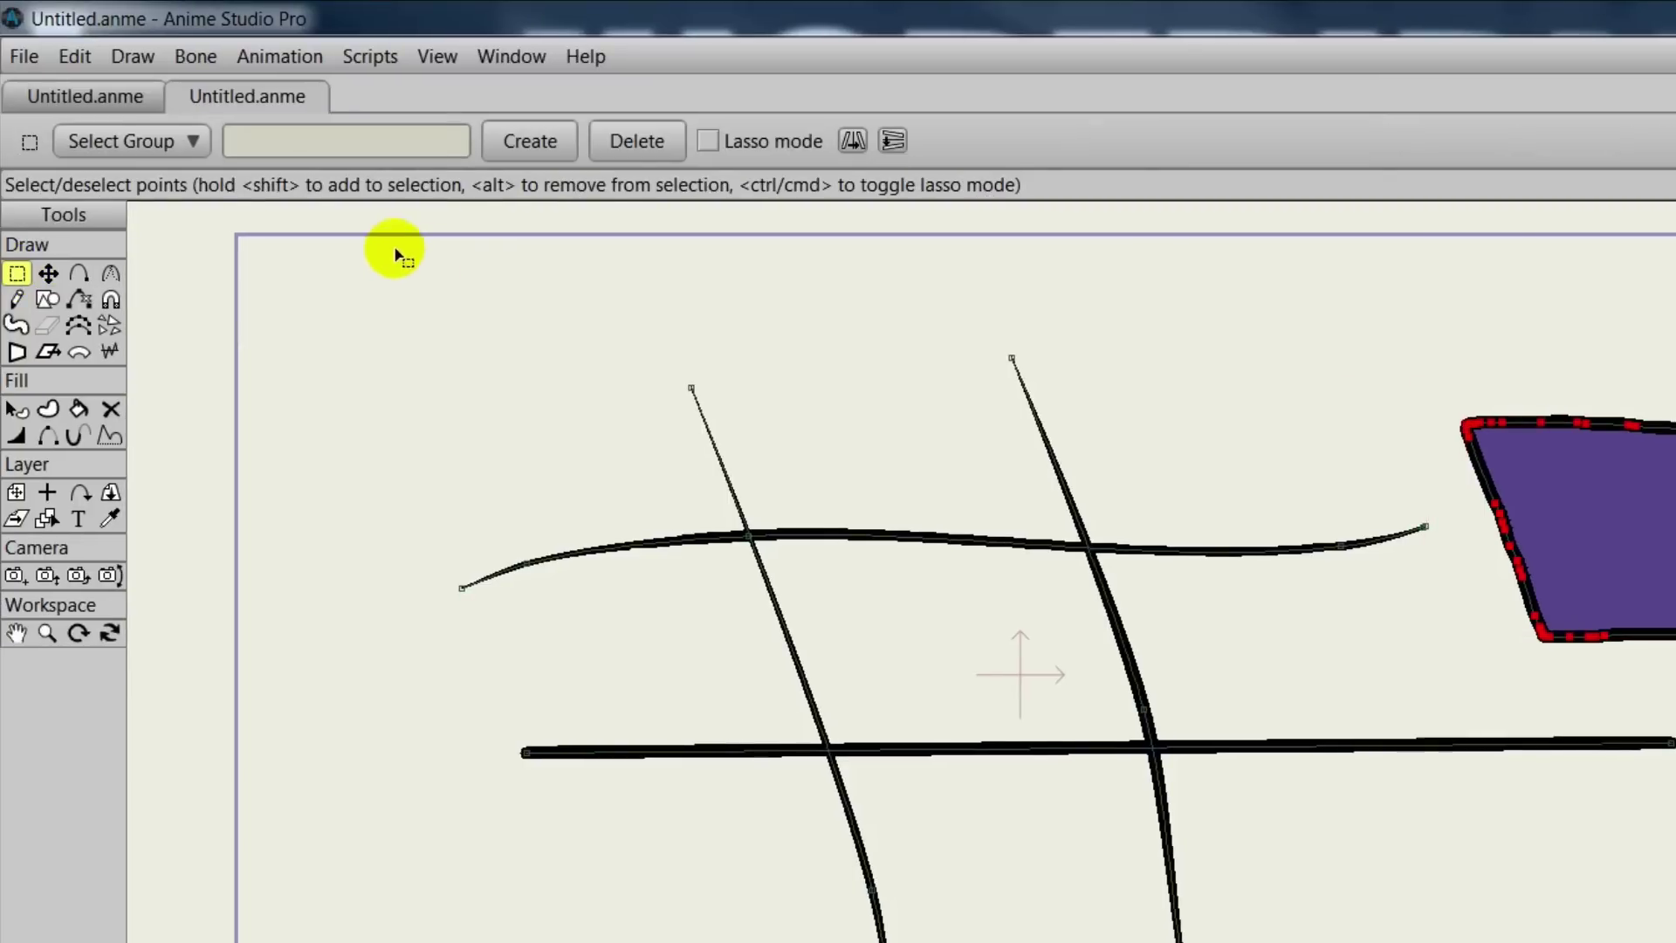
{"action": "left_click_drag", "start_coordinate": [369, 233], "coordinate": [1671, 941]}
Step: Clear the lines, draw two overlapping circles, fill the left crescent purple with outline, and preview it
{"action": "key", "text": "Delete"}
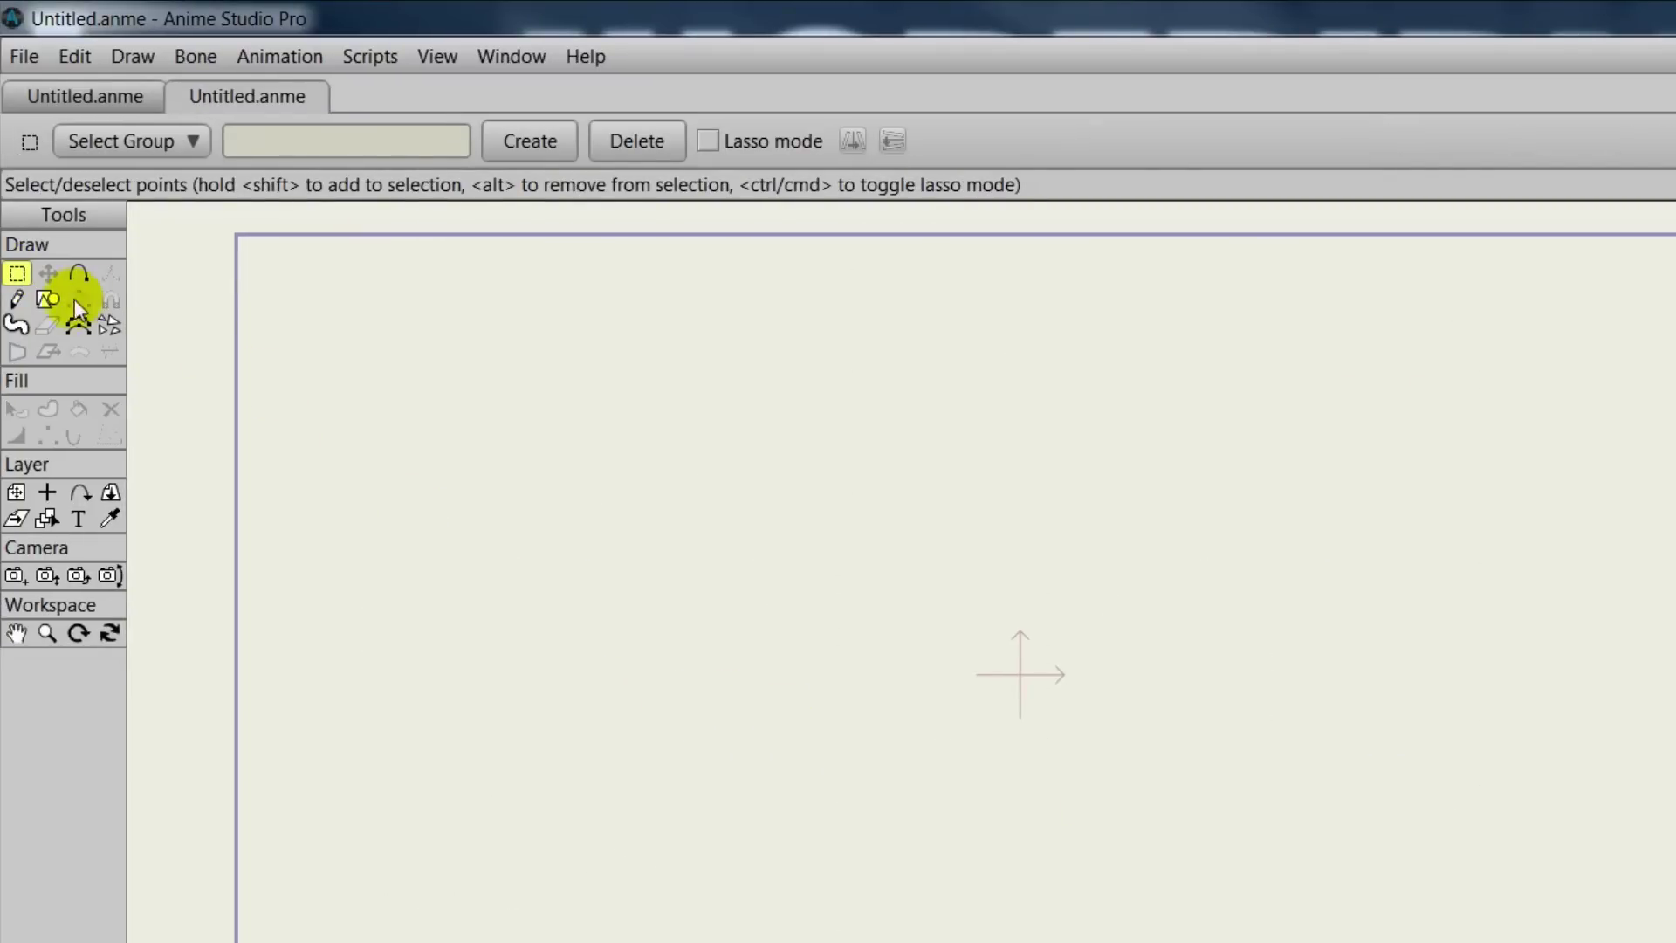
{"action": "left_click", "coordinate": [51, 300]}
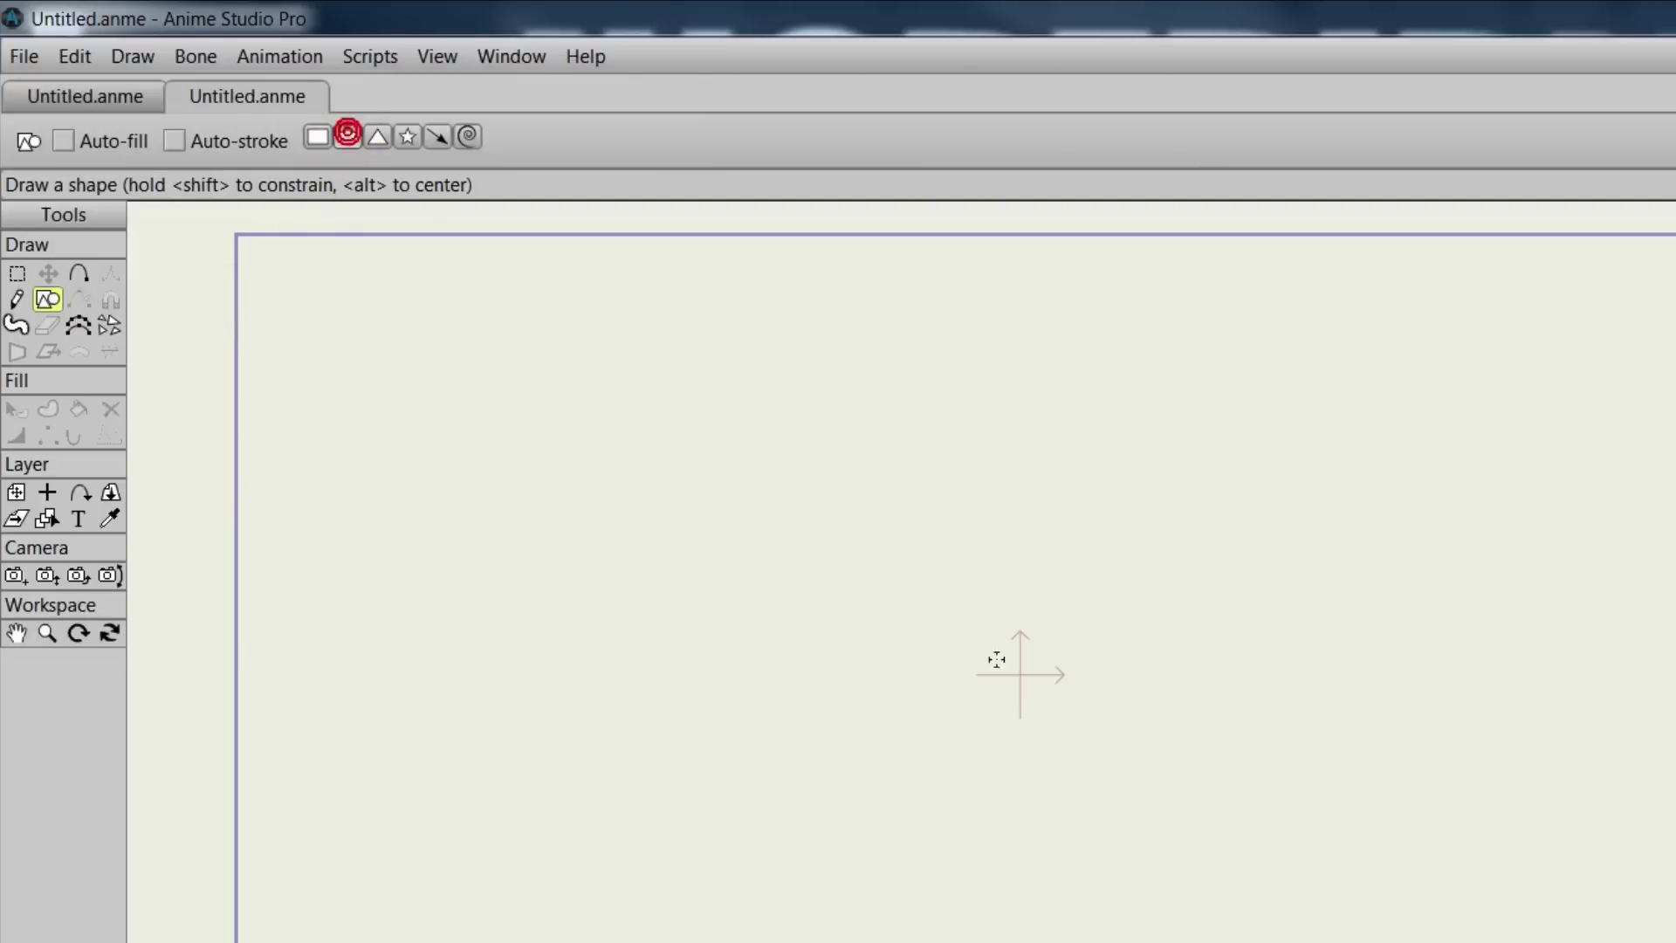
{"action": "left_click_drag", "start_coordinate": [1004, 641], "coordinate": [1139, 936]}
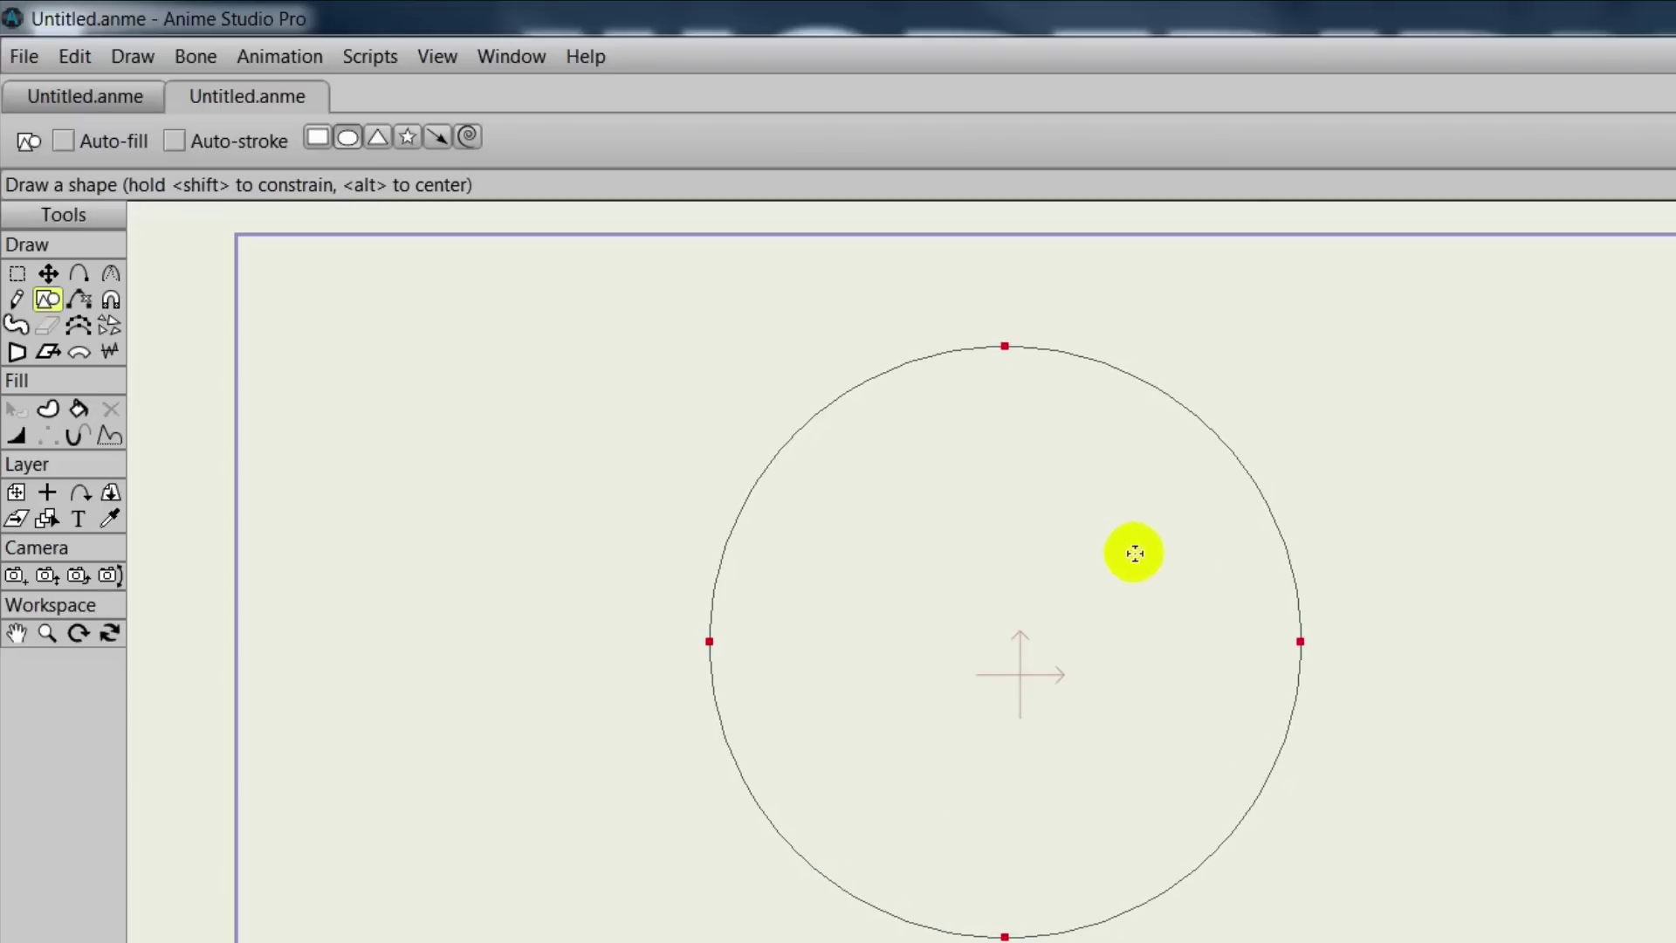
{"action": "left_click_drag", "start_coordinate": [1141, 546], "coordinate": [1373, 789]}
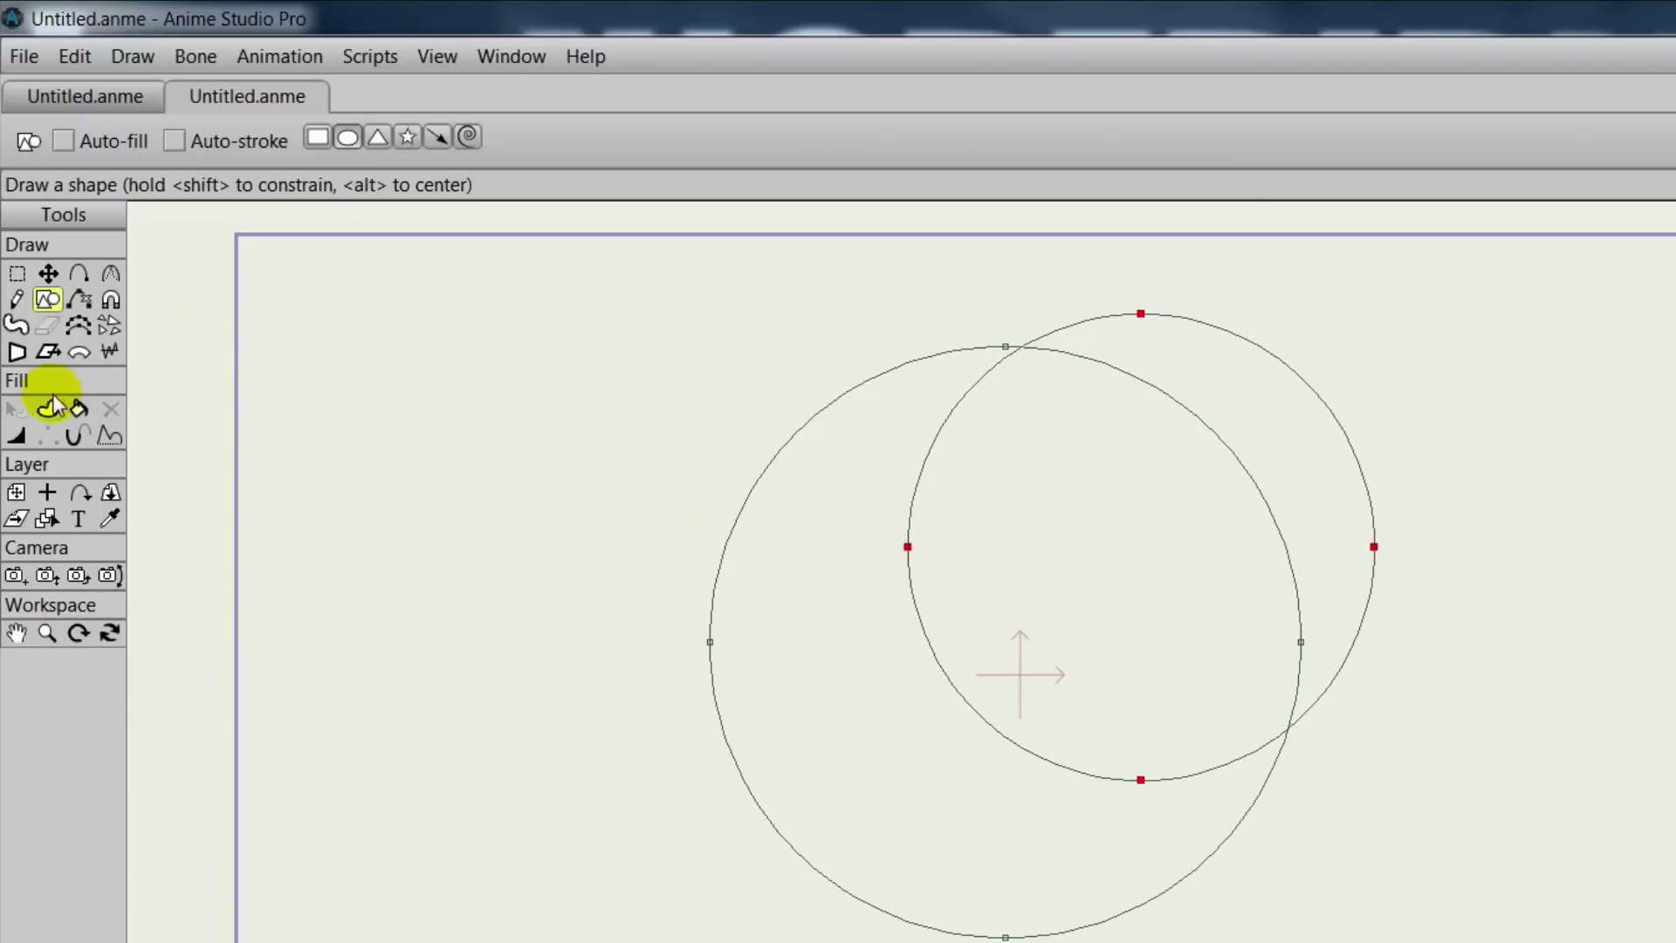
{"action": "left_click", "coordinate": [78, 410]}
{"action": "left_click", "coordinate": [844, 696]}
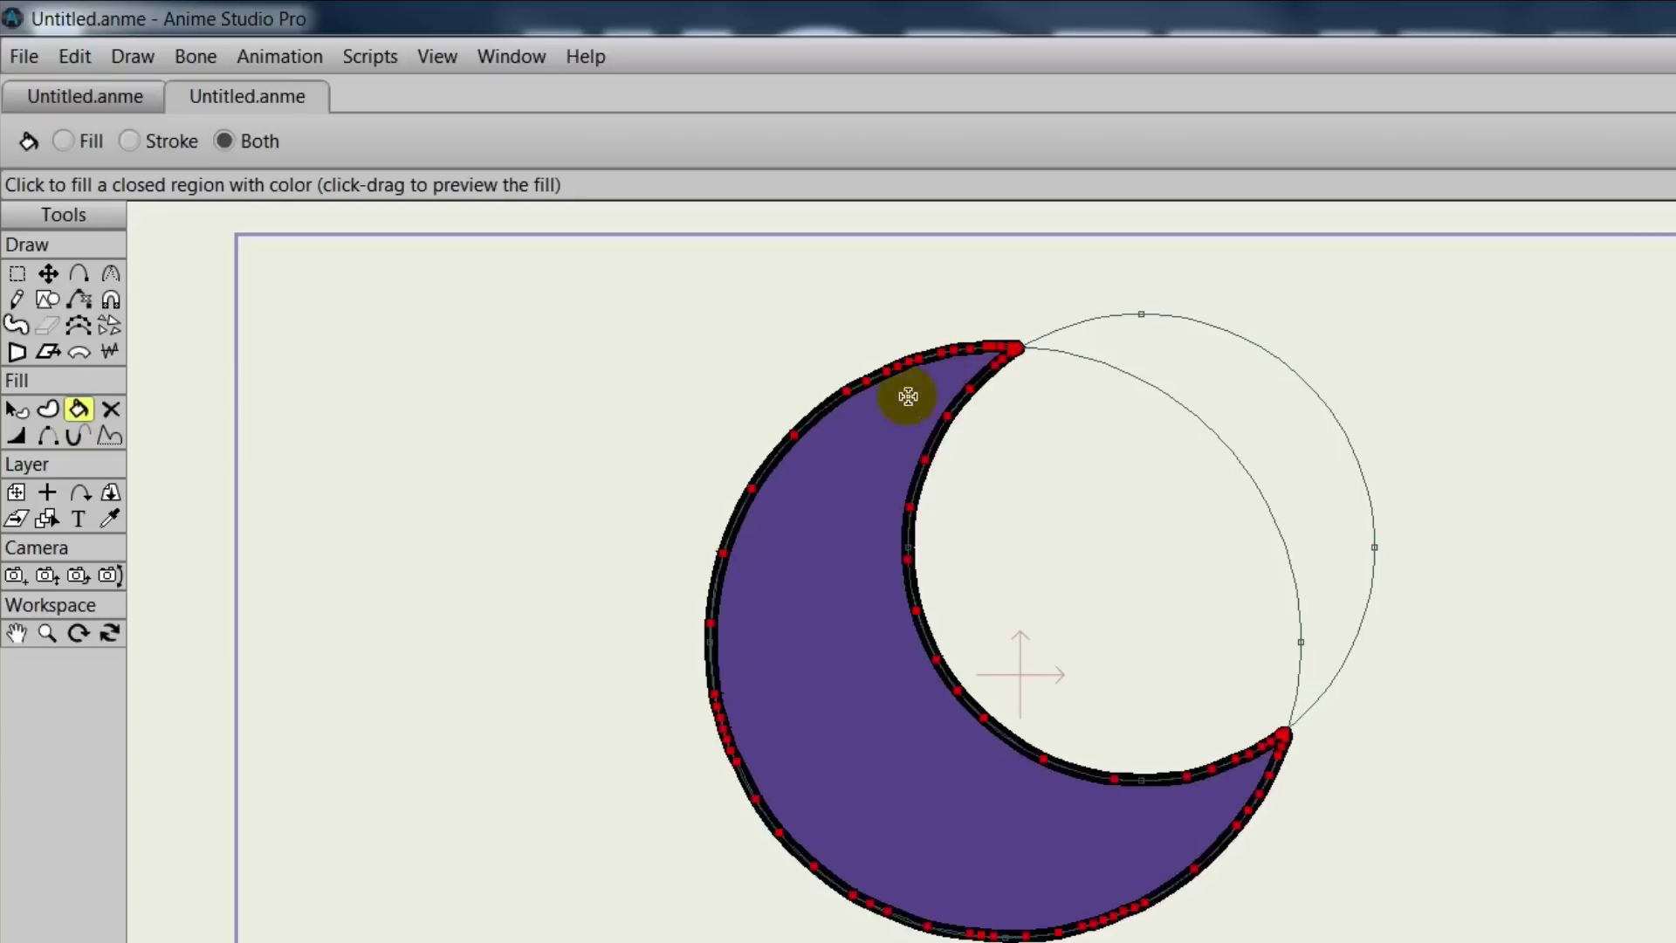
{"action": "key", "text": "ctrl+r"}
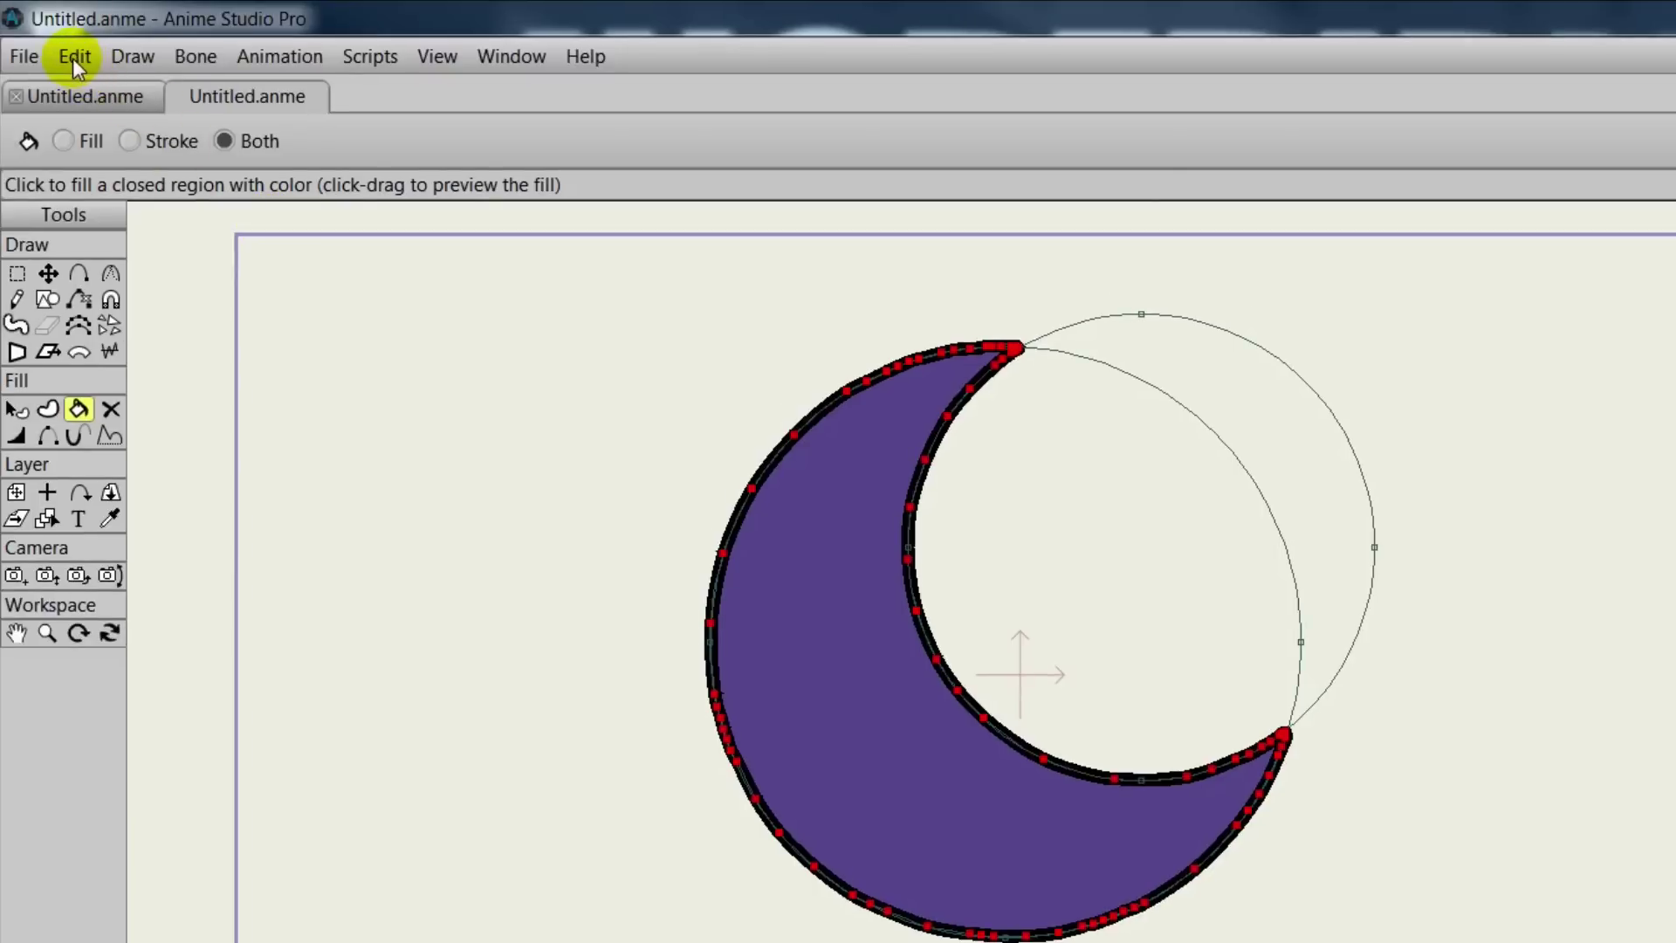
Step: Delete the leftover circle using Edit > Select Inverse
{"action": "left_click", "coordinate": [73, 57]}
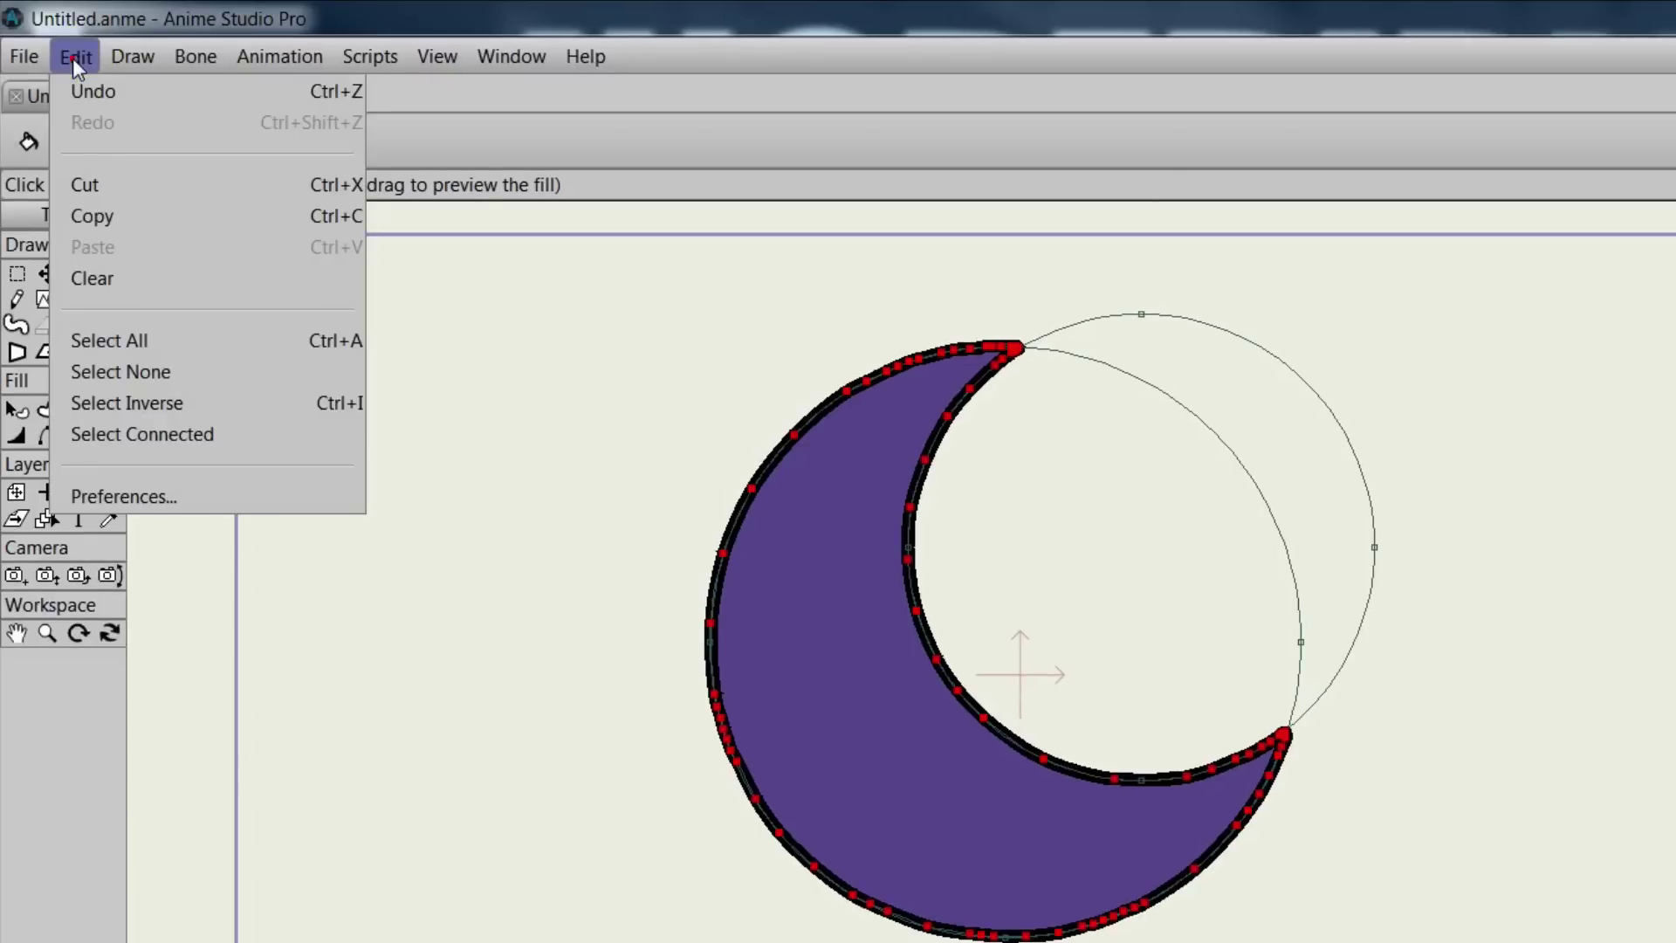
{"action": "left_click", "coordinate": [135, 403]}
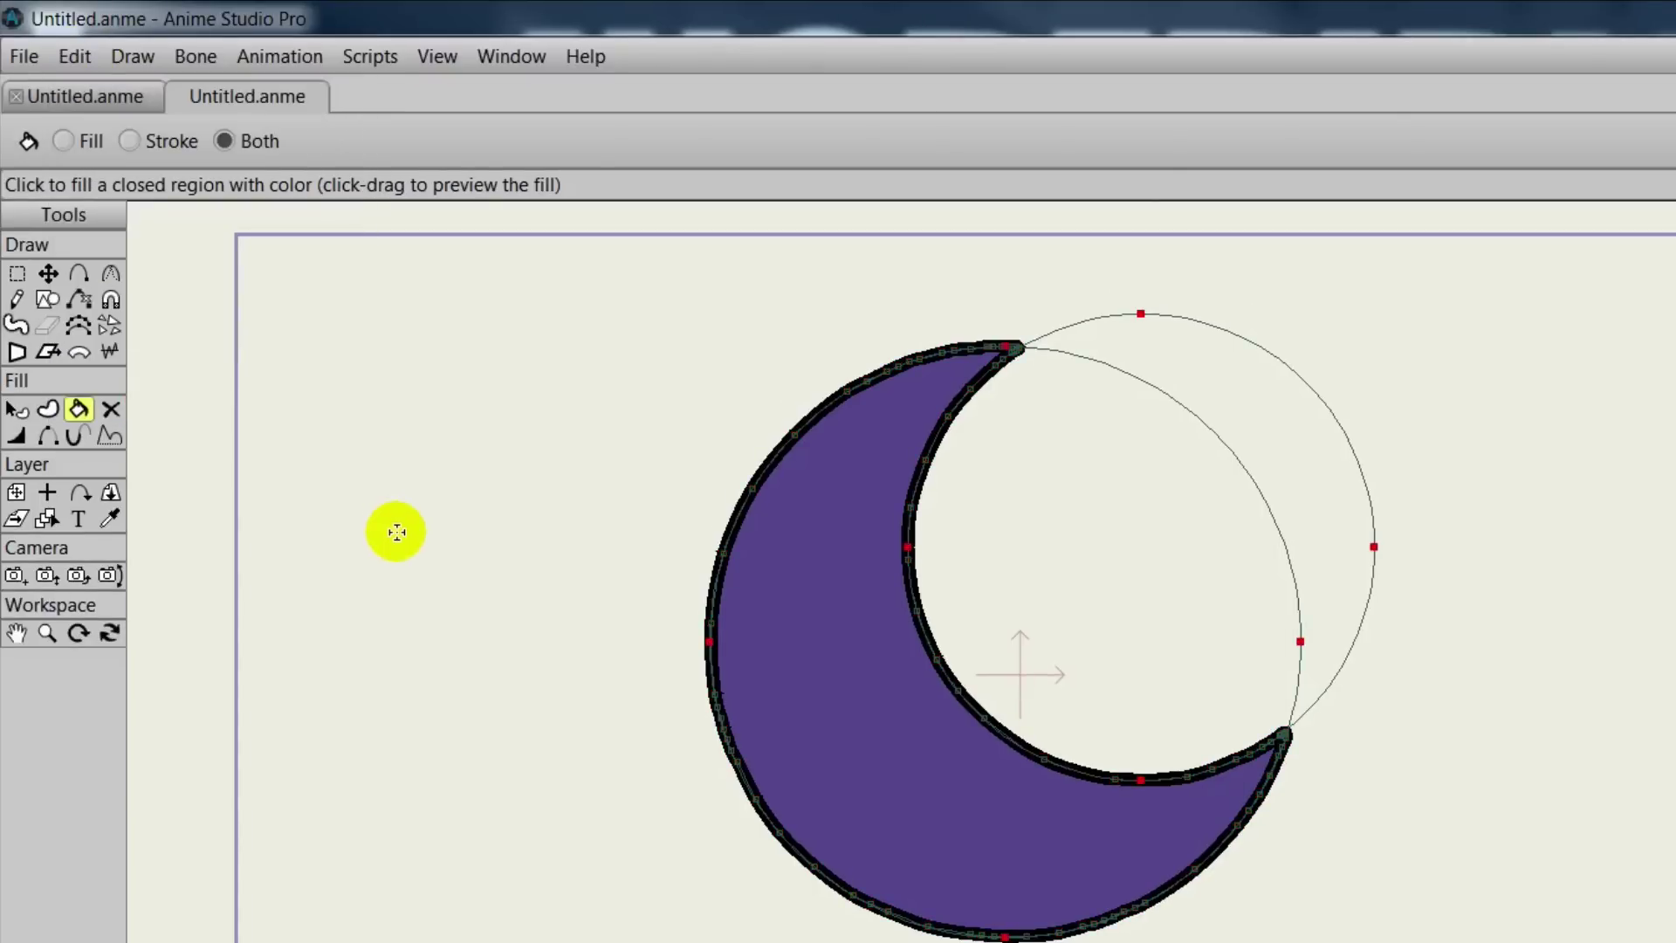
{"action": "key", "text": "Delete"}
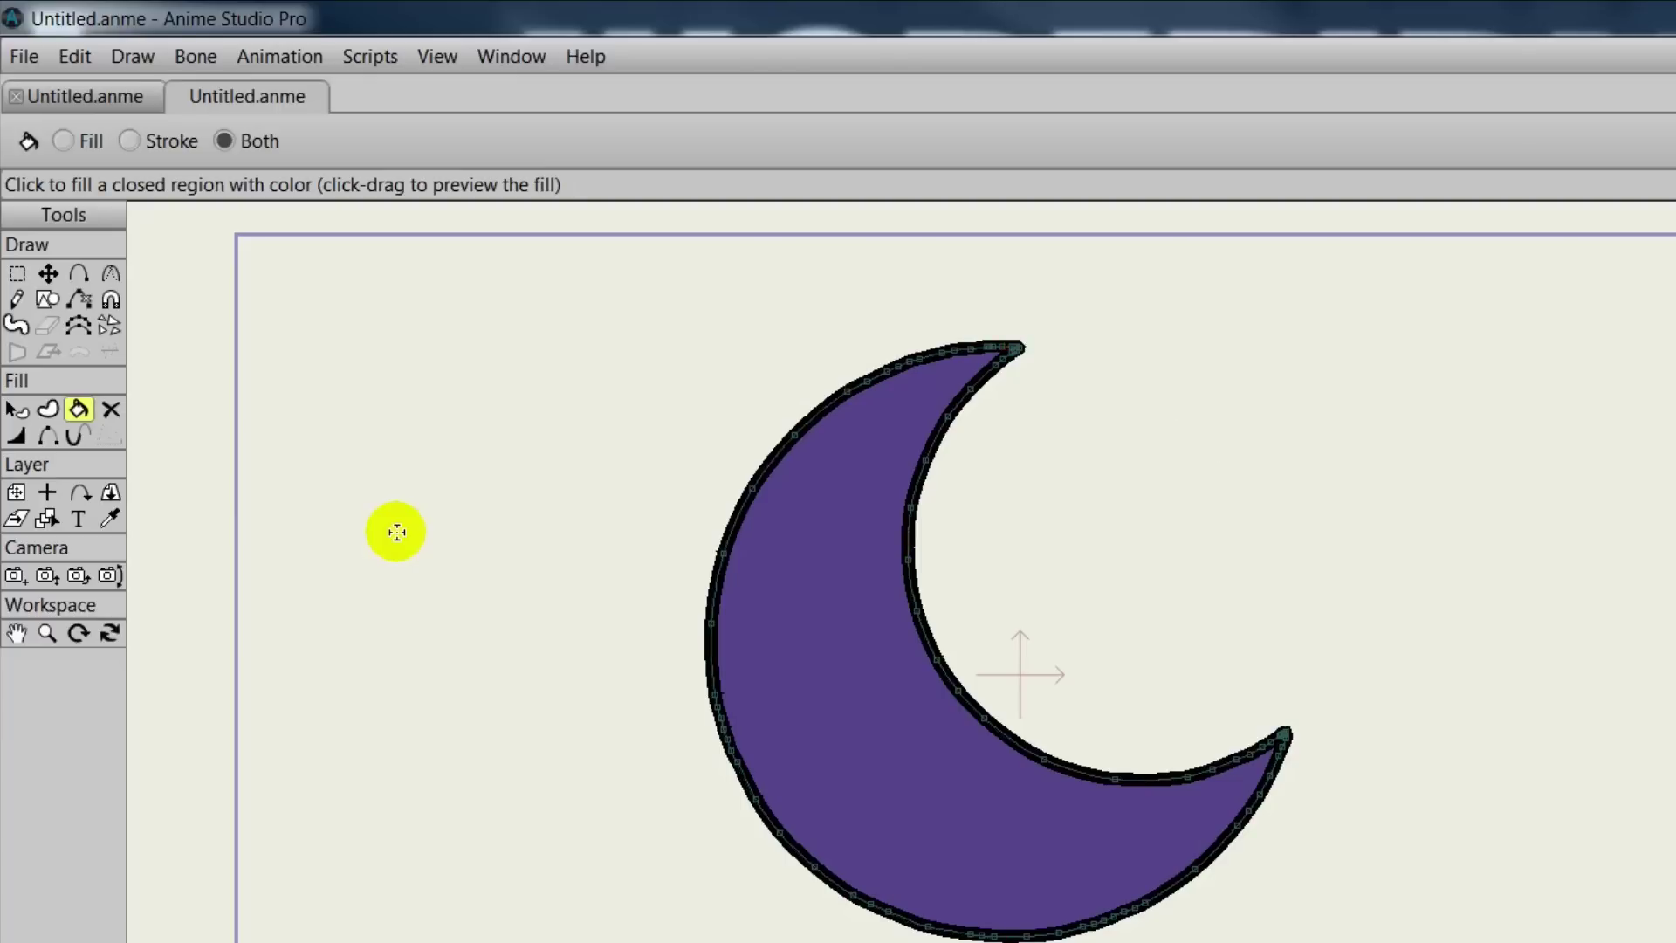
Step: Move the crescent slightly left and select all its points
{"action": "left_click", "coordinate": [48, 273]}
{"action": "left_click_drag", "start_coordinate": [778, 643], "coordinate": [729, 643]}
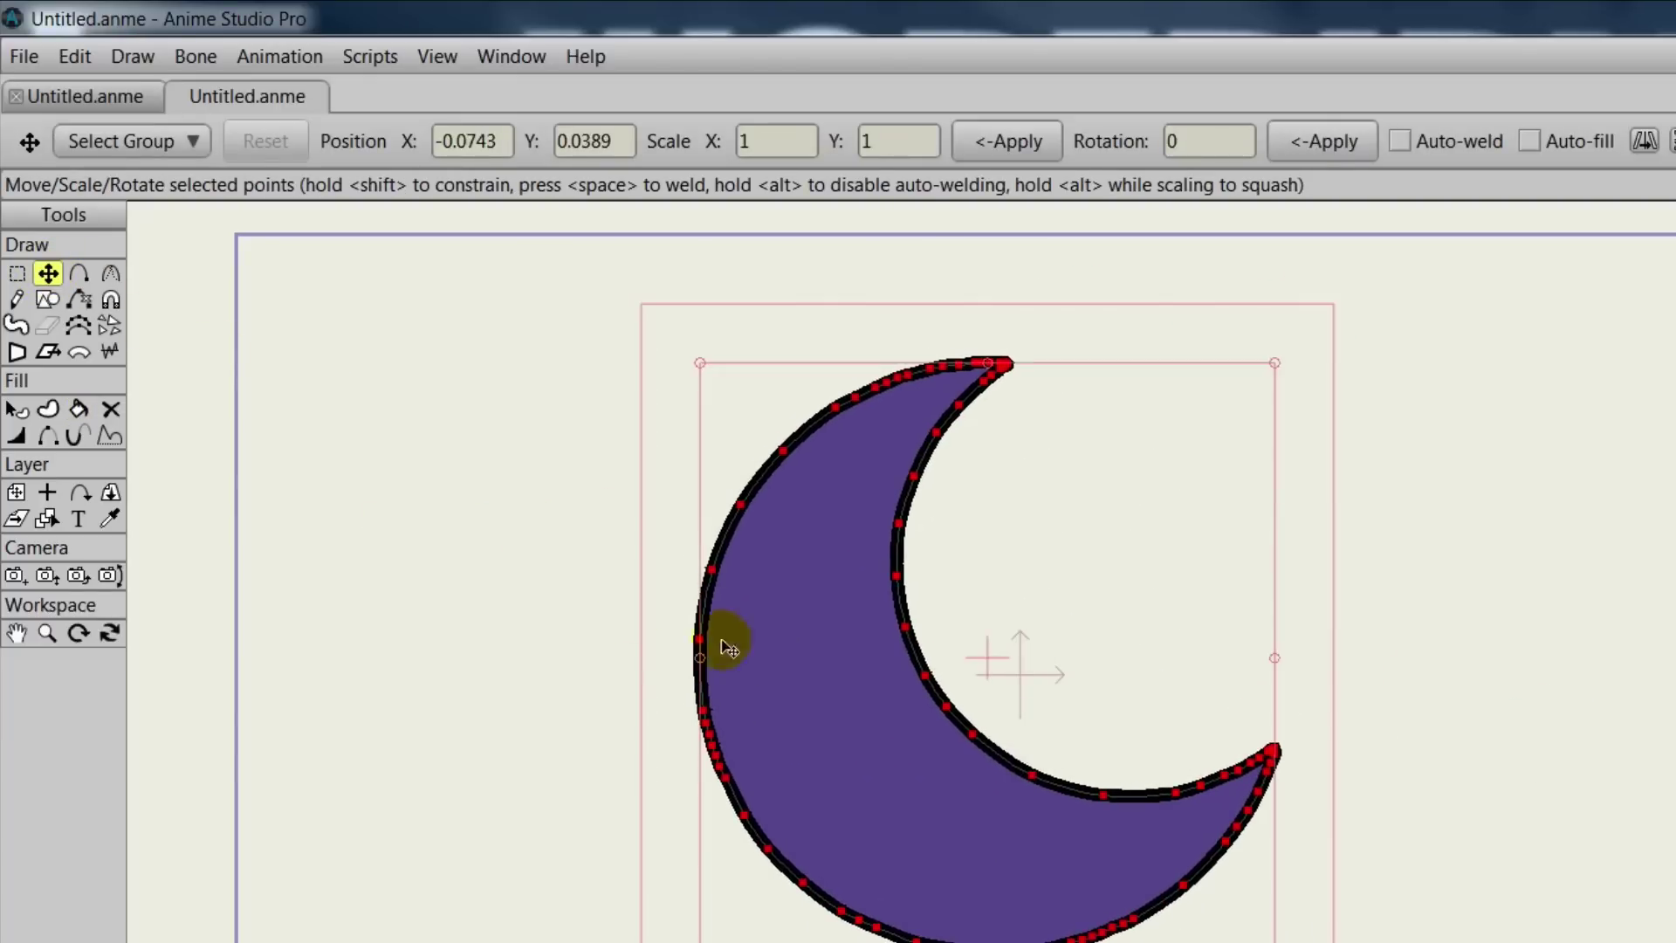
{"action": "left_click", "coordinate": [16, 273]}
{"action": "left_click_drag", "start_coordinate": [617, 306], "coordinate": [1488, 941]}
Step: Delete the crescent and draw a large circle with a smaller one overlapping its lower right
{"action": "key", "text": "Delete"}
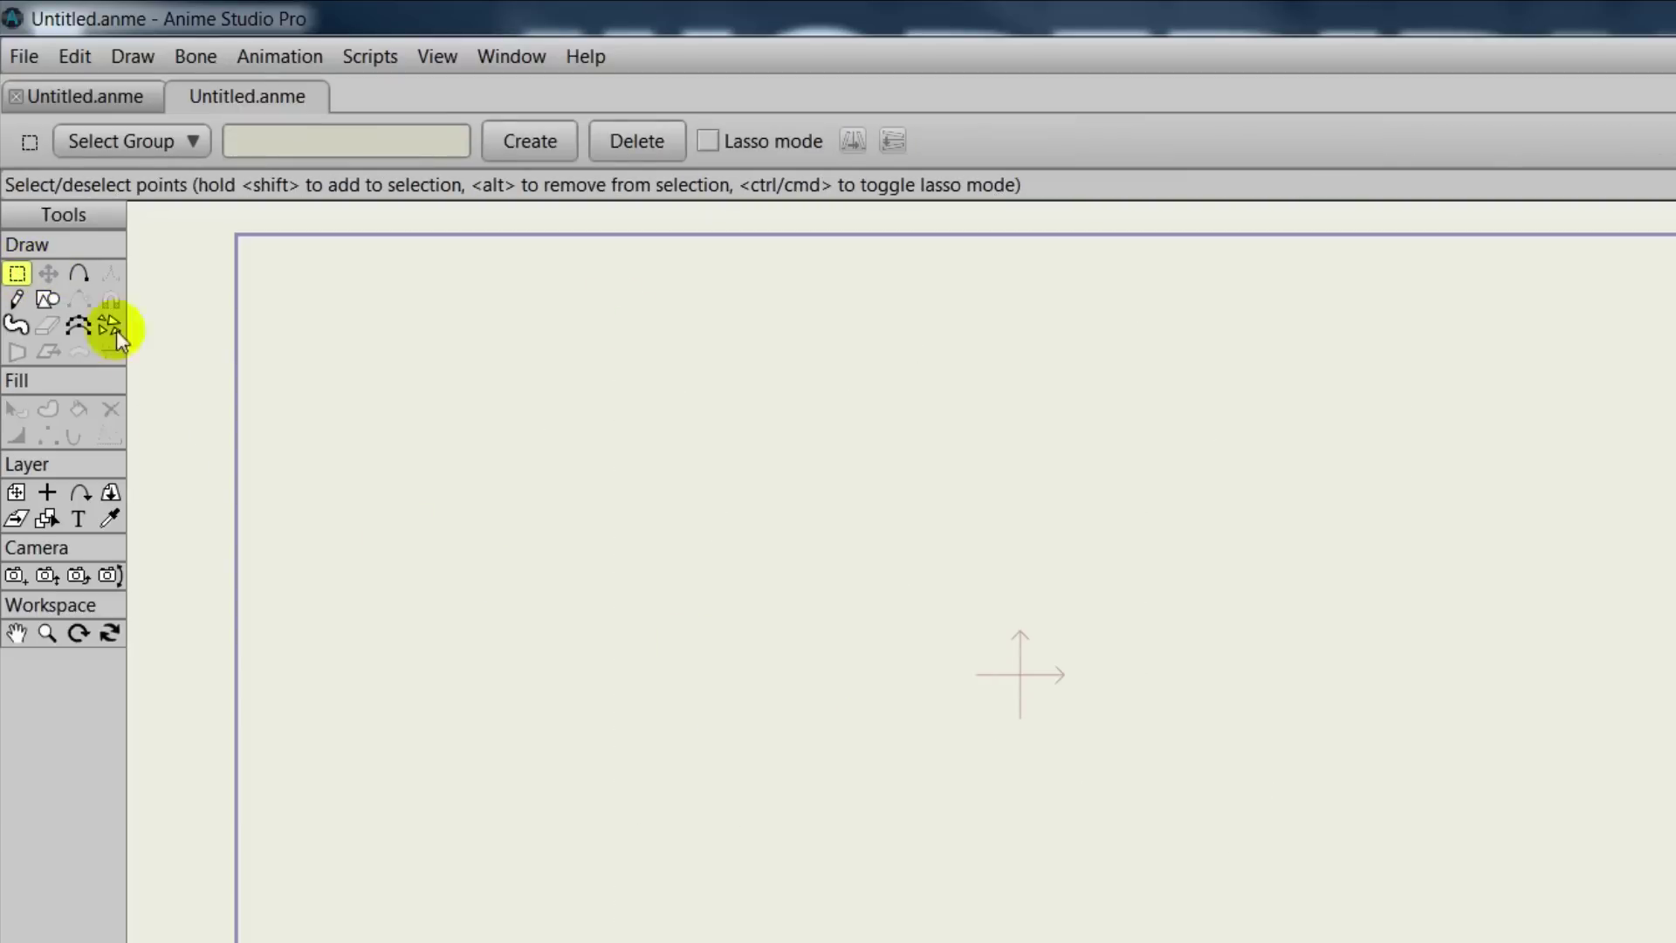
{"action": "left_click", "coordinate": [47, 300]}
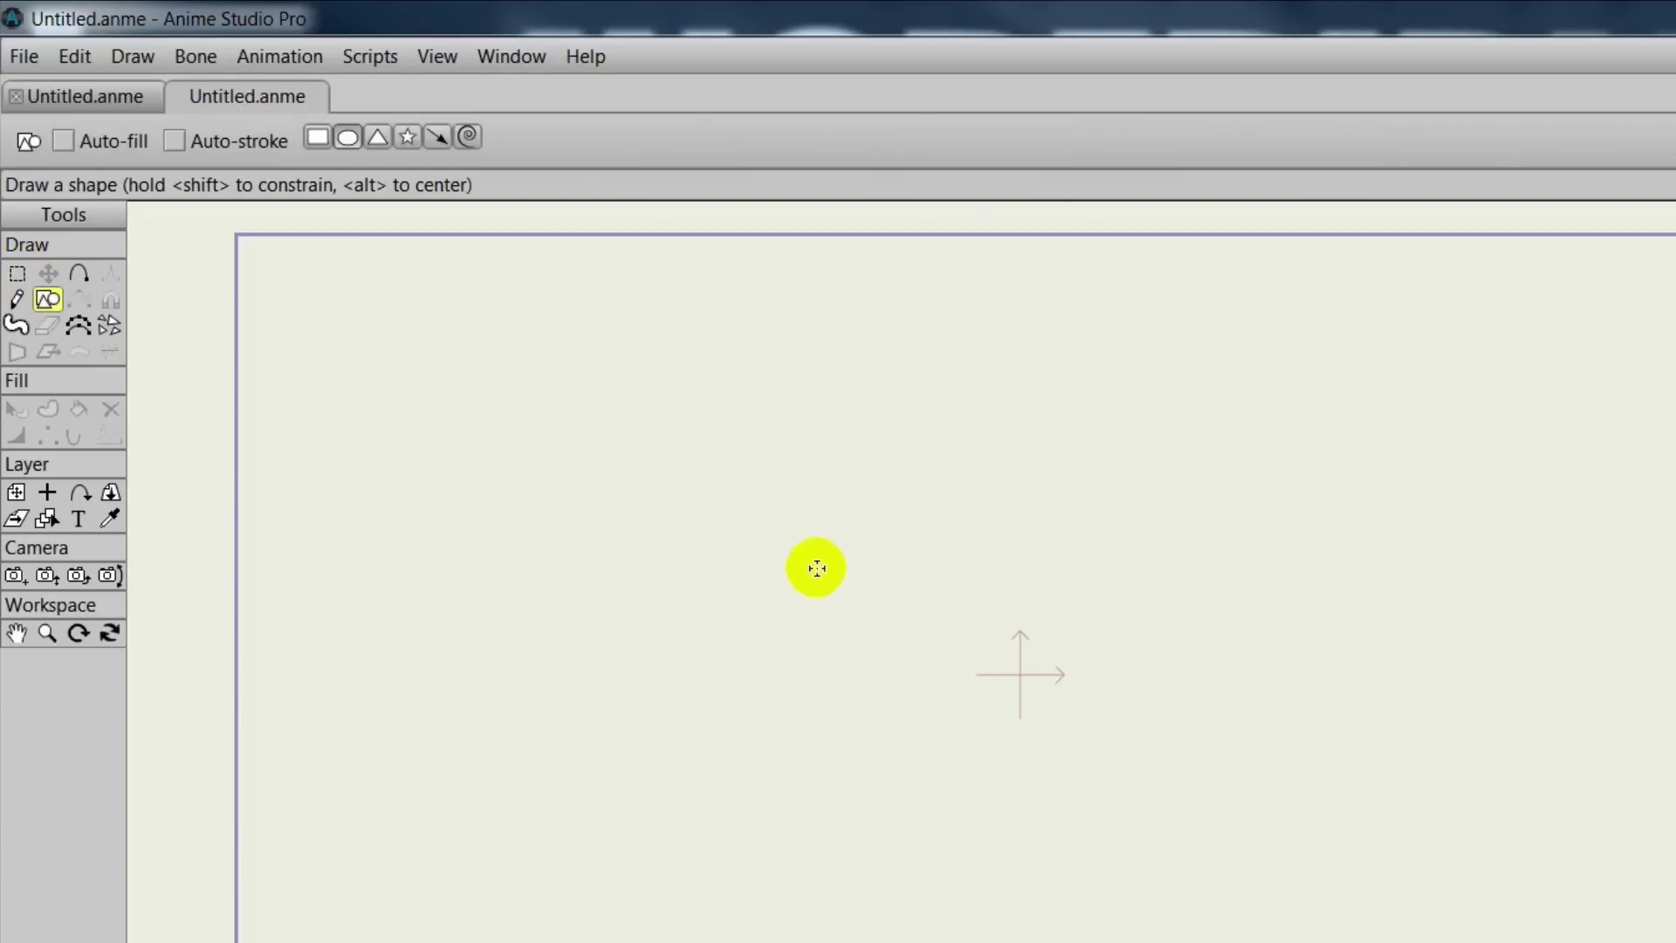
{"action": "left_click_drag", "start_coordinate": [806, 545], "coordinate": [1125, 897]}
{"action": "left_click_drag", "start_coordinate": [931, 730], "coordinate": [1069, 904]}
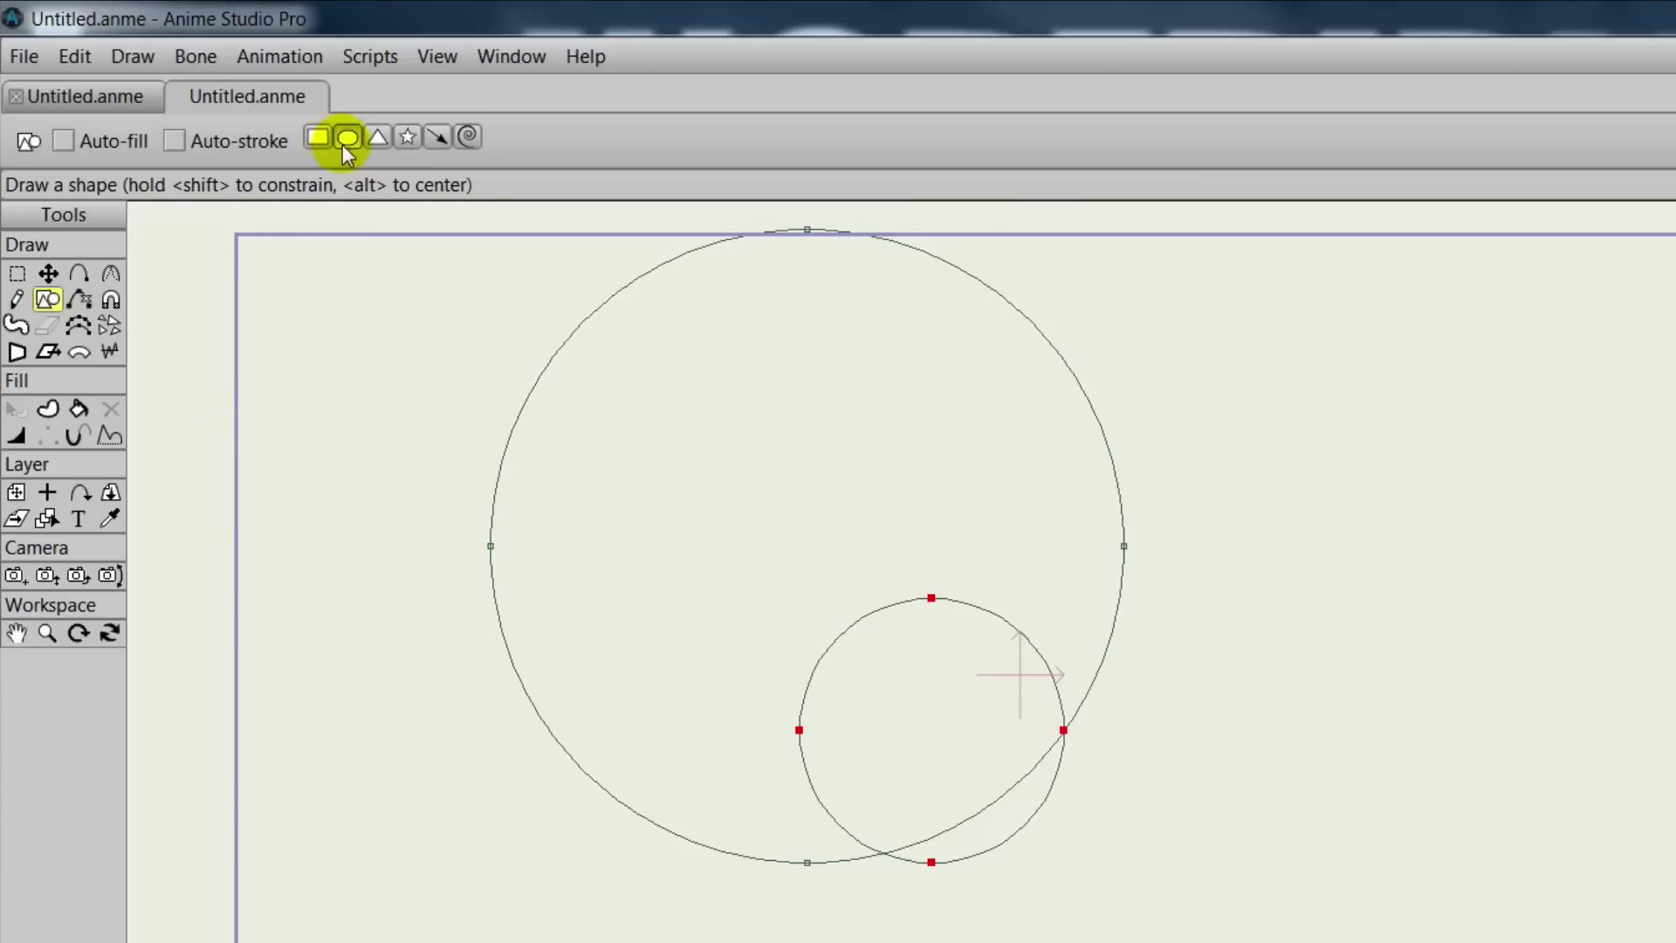
Step: Draw a rectangle across the circle's right edge and several long rectangles on the left
{"action": "left_click", "coordinate": [318, 141]}
{"action": "left_click_drag", "start_coordinate": [1005, 408], "coordinate": [1209, 525]}
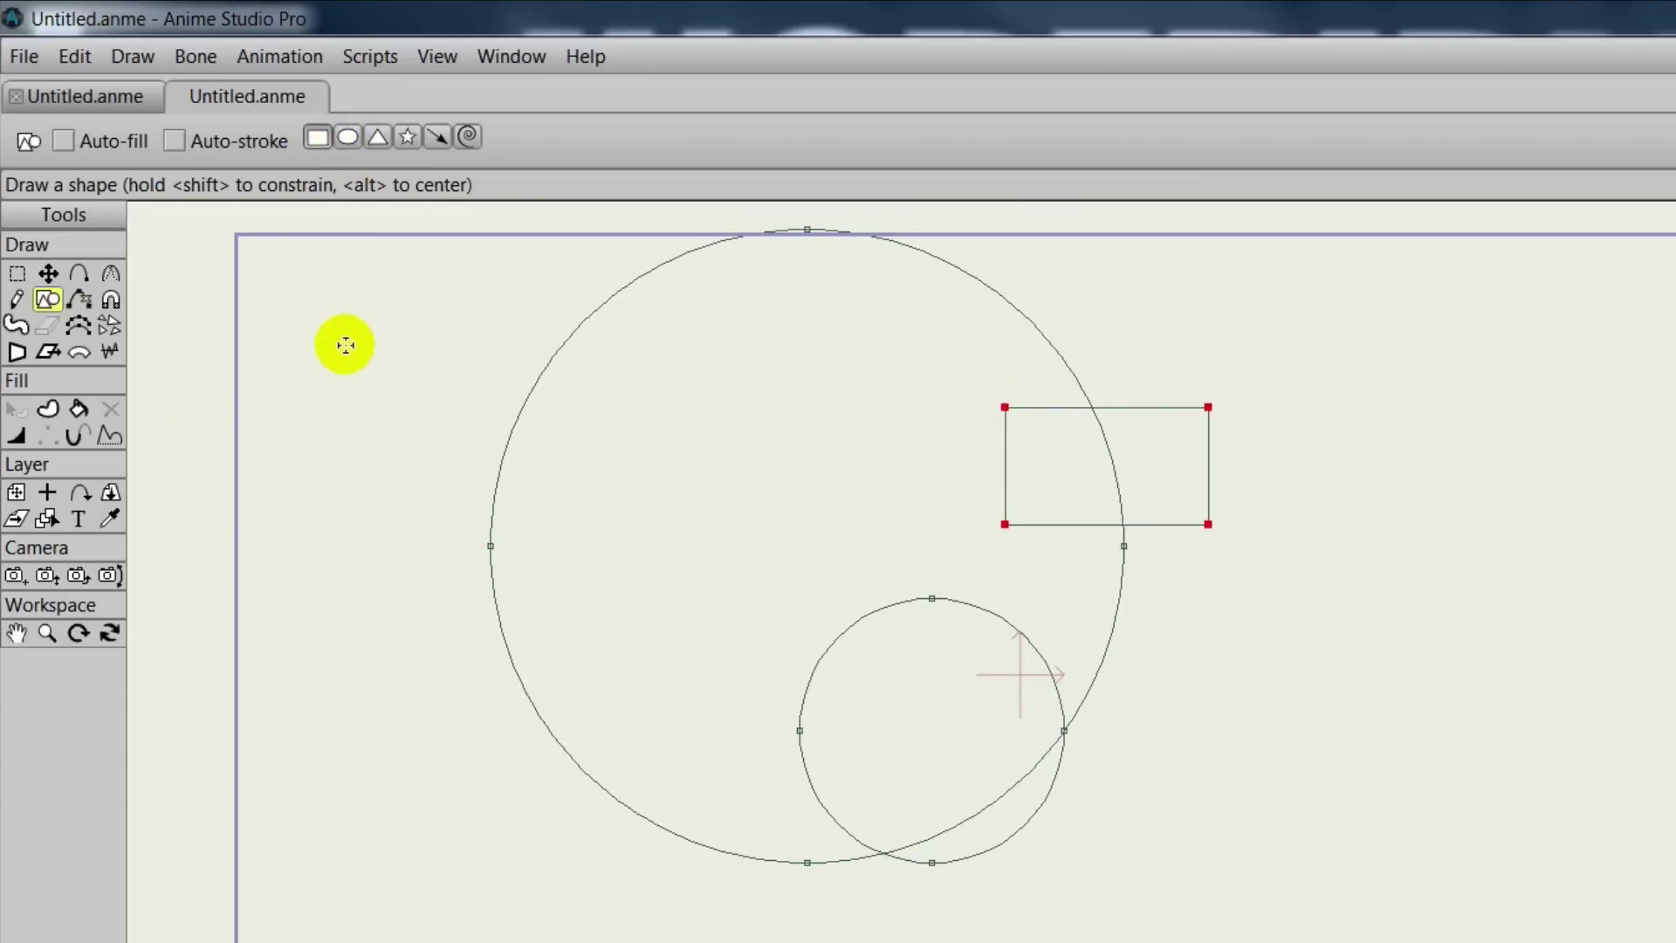
{"action": "left_click_drag", "start_coordinate": [385, 333], "coordinate": [768, 372]}
{"action": "left_click_drag", "start_coordinate": [416, 402], "coordinate": [794, 441]}
{"action": "left_click_drag", "start_coordinate": [453, 477], "coordinate": [736, 521]}
{"action": "mouse_move", "coordinate": [471, 695]}
{"action": "left_mouse_down"}
{"action": "mouse_move", "coordinate": [434, 677]}
{"action": "mouse_move", "coordinate": [730, 713]}
{"action": "left_mouse_up"}
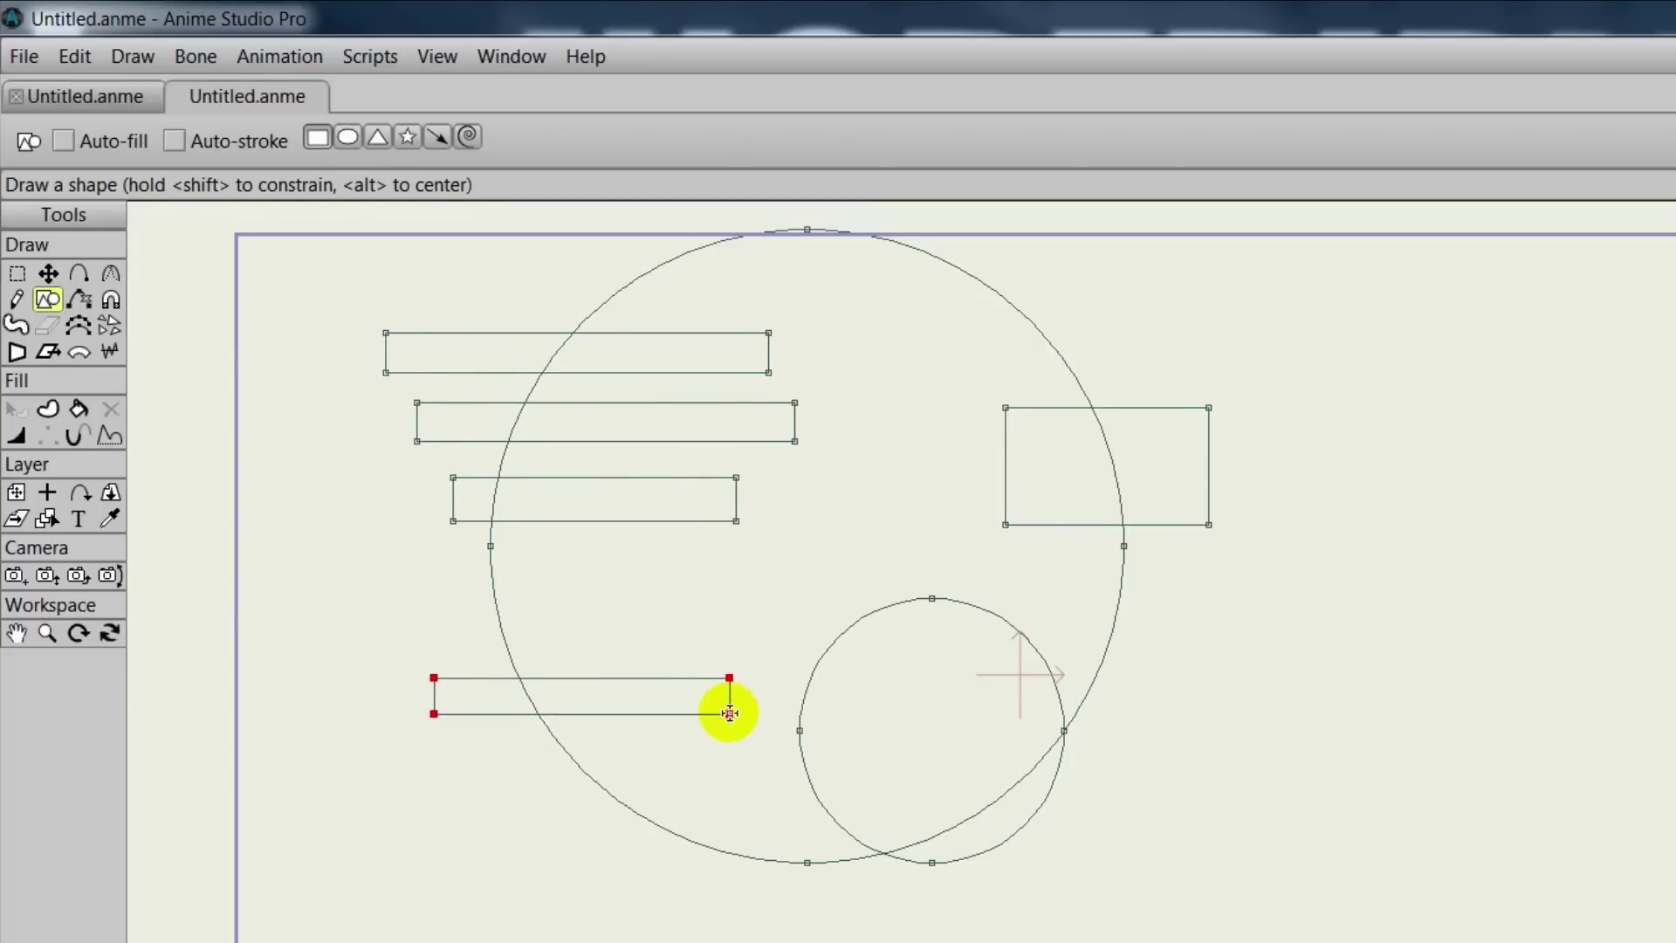
{"action": "left_click_drag", "start_coordinate": [491, 747], "coordinate": [770, 941]}
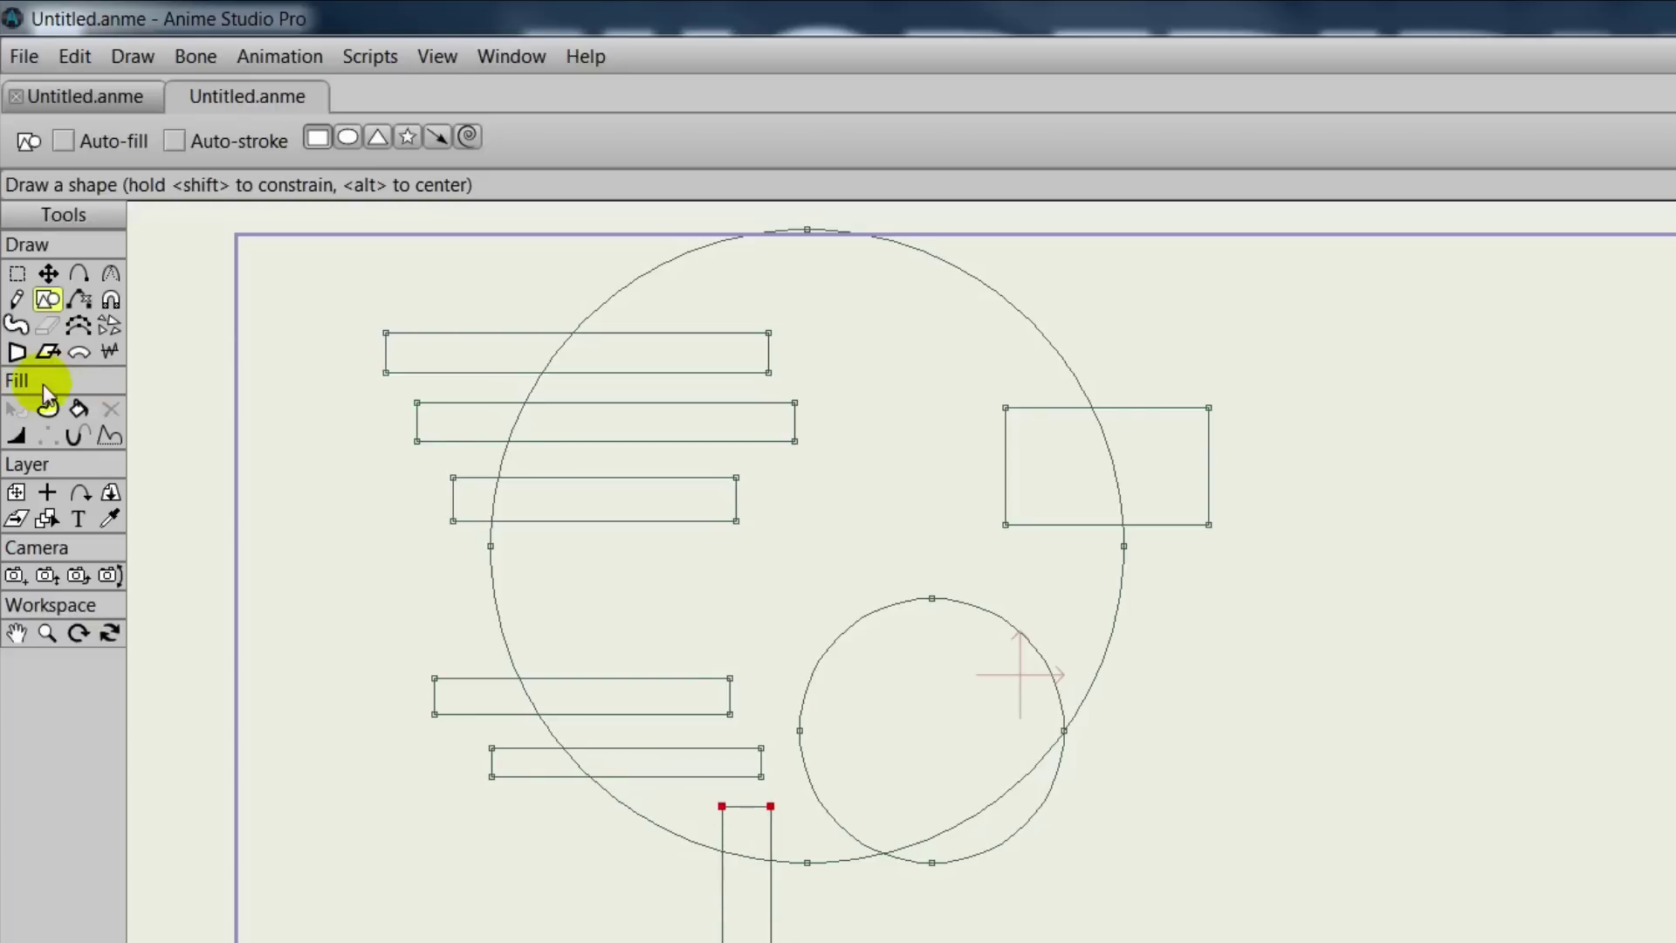
Step: Fill the circle's enclosed region purple and delete the guide shapes via Select Inverse
{"action": "left_click", "coordinate": [75, 408]}
{"action": "left_click", "coordinate": [890, 492]}
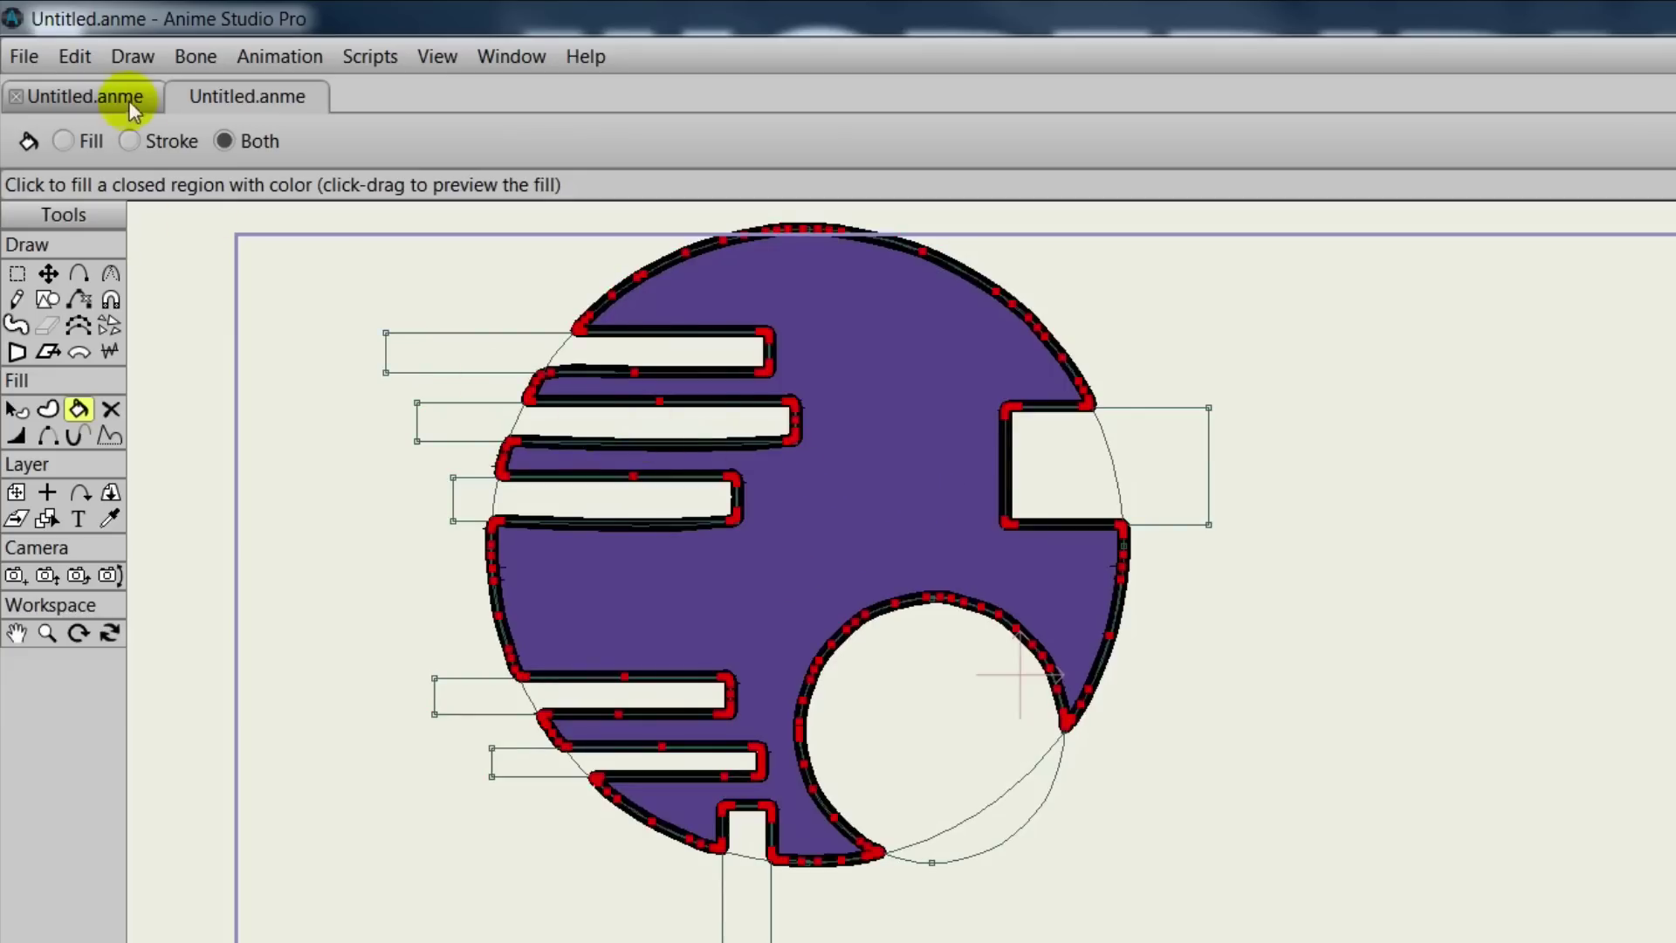
{"action": "left_click", "coordinate": [72, 54]}
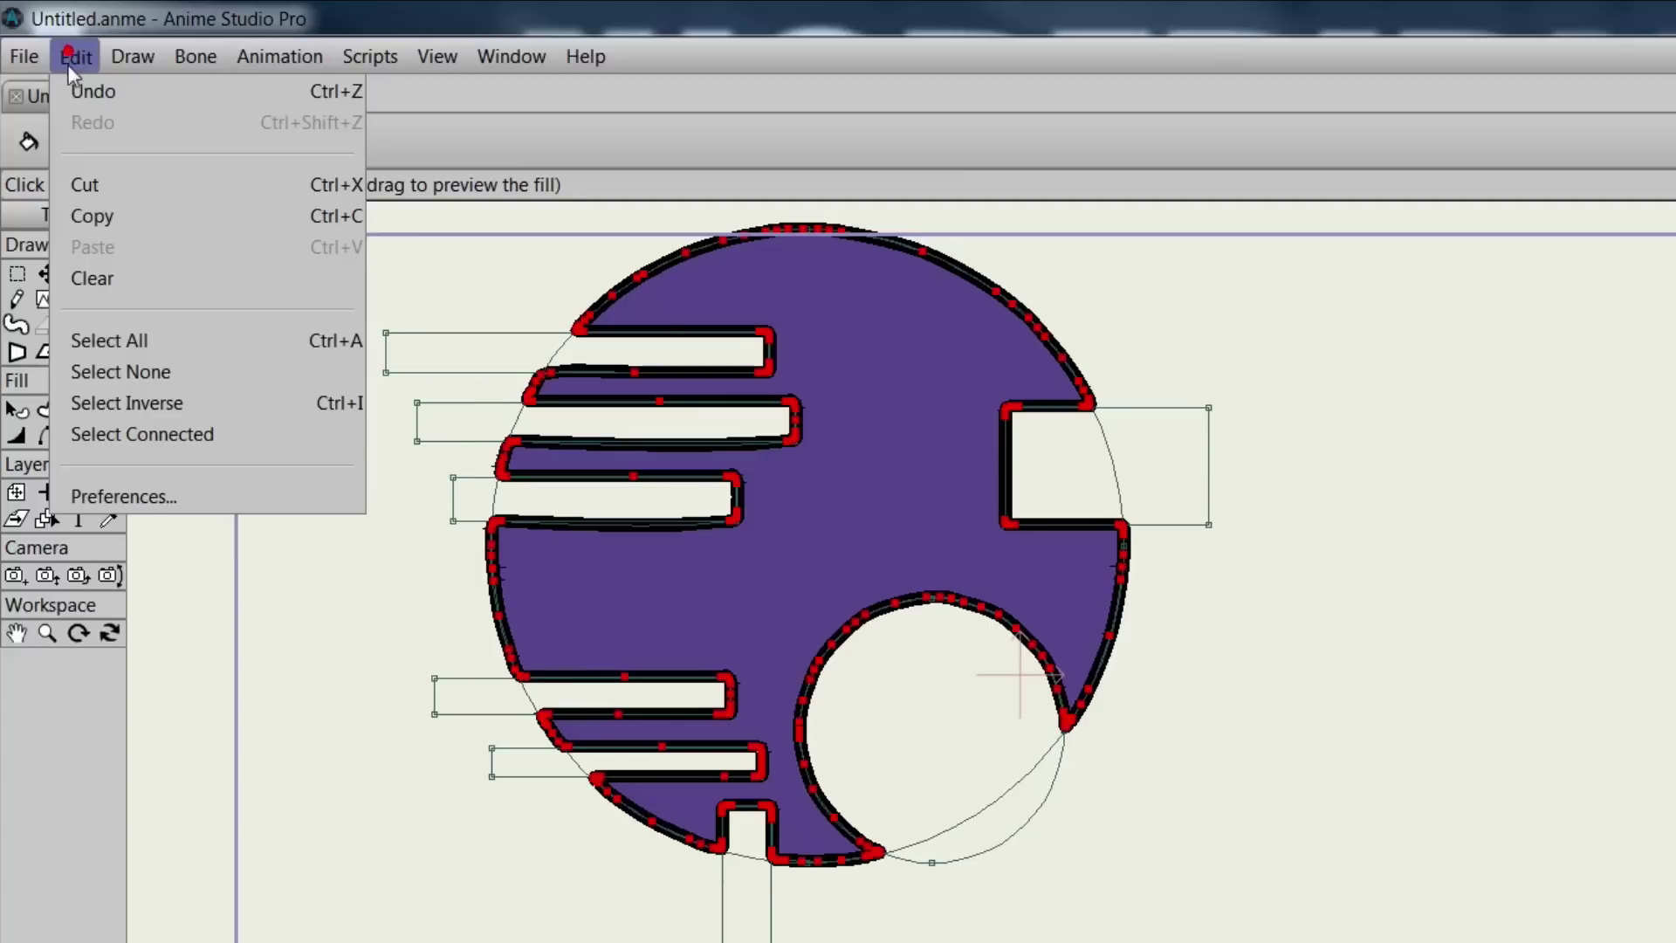
{"action": "left_click", "coordinate": [122, 404]}
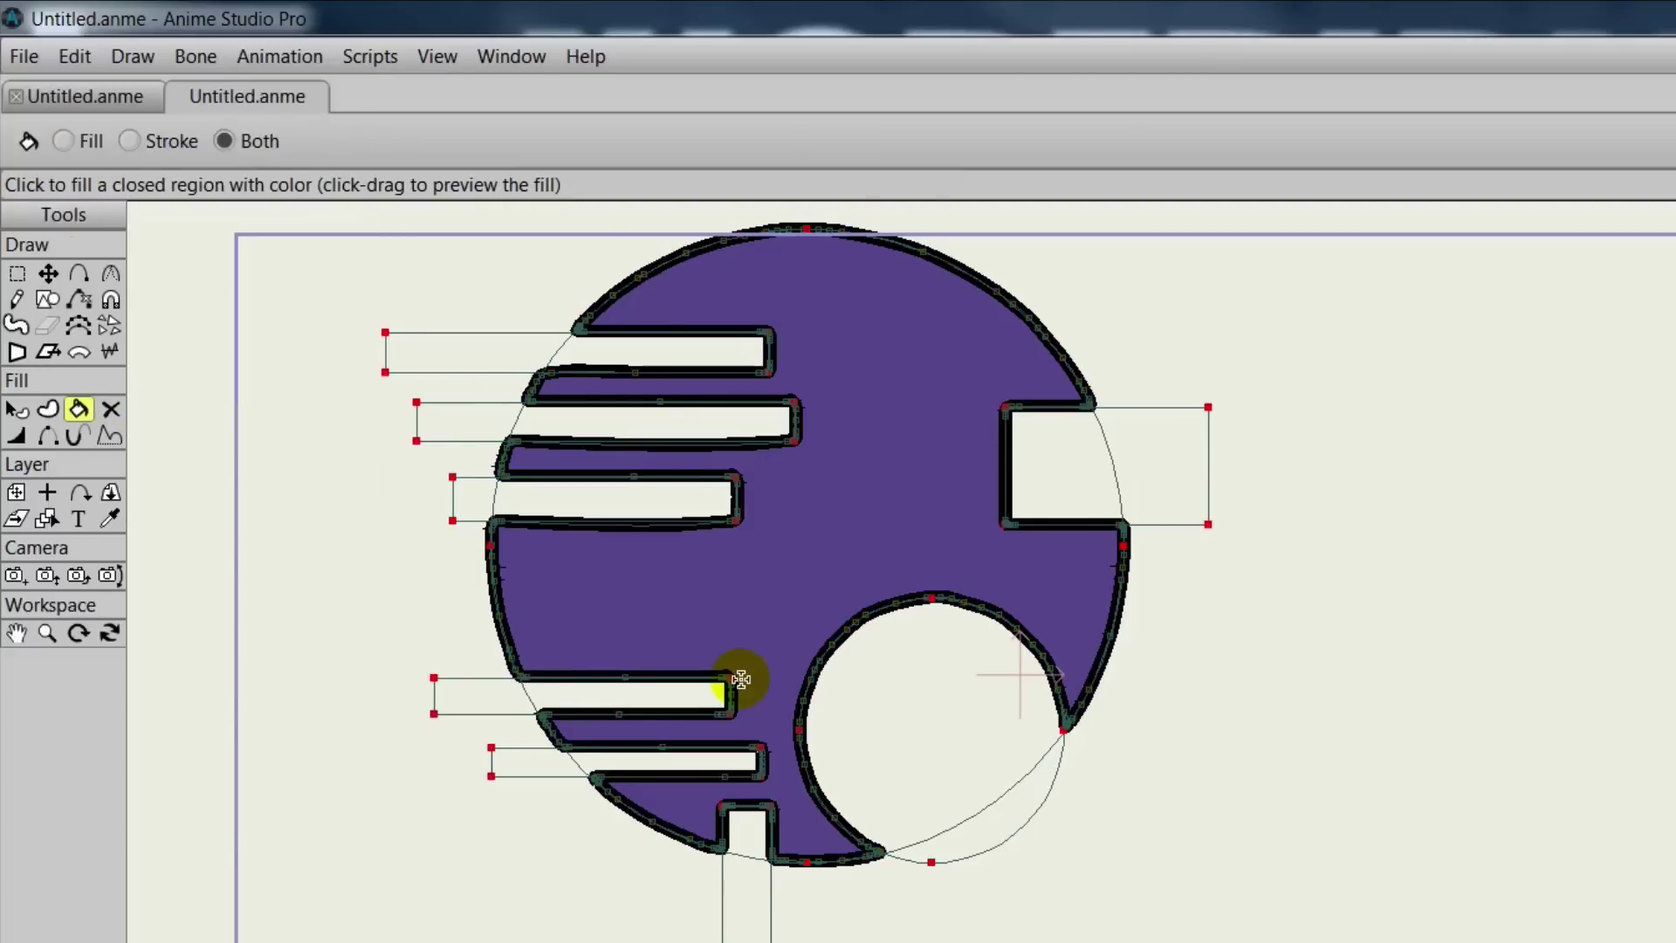
{"action": "key", "text": "Delete"}
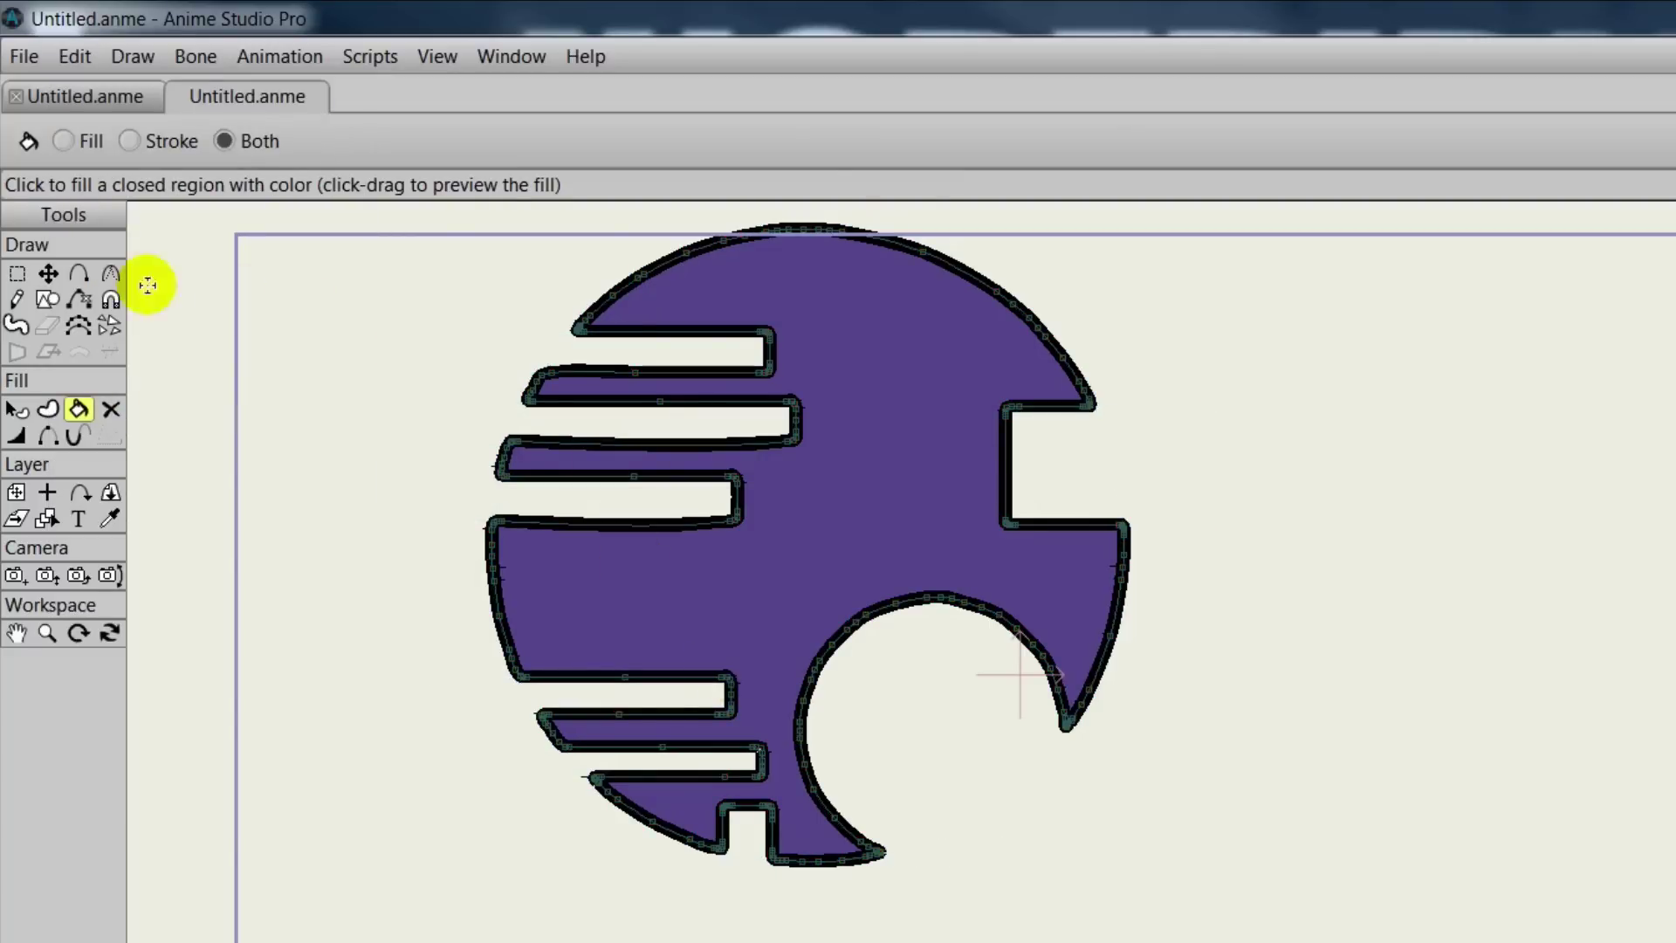
Step: Adjust a point on the inner arc, then select every point of the shape
{"action": "left_click", "coordinate": [48, 273]}
{"action": "left_click_drag", "start_coordinate": [874, 511], "coordinate": [1160, 670]}
{"action": "left_click", "coordinate": [873, 535]}
{"action": "key", "text": "ctrl+a"}
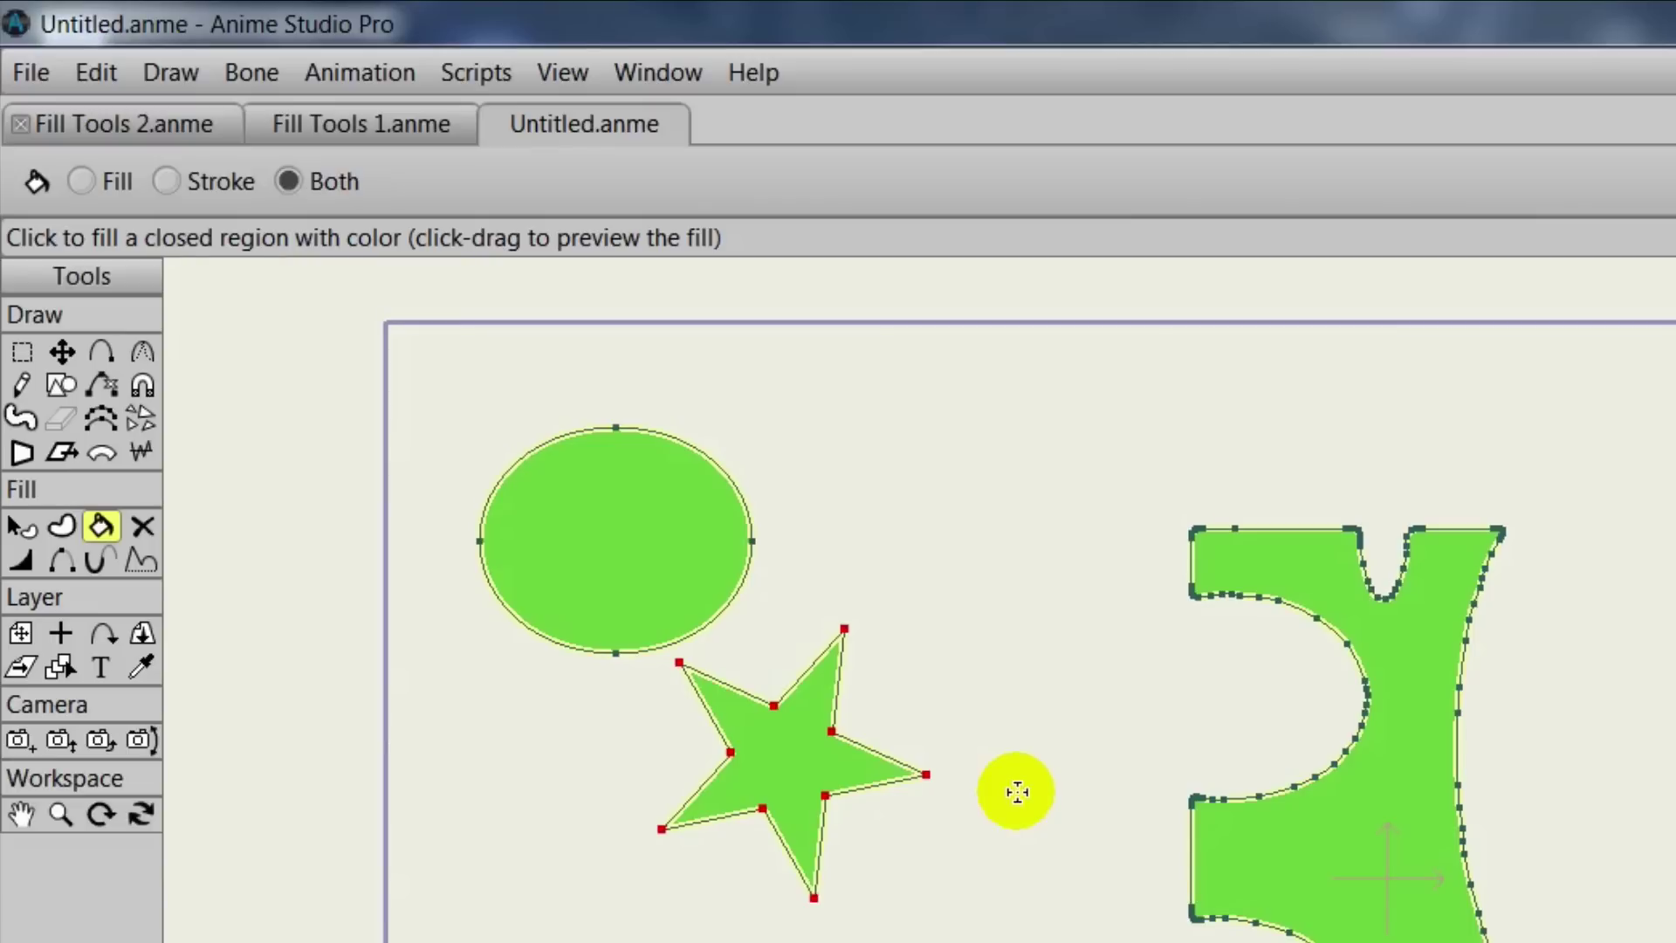
Step: Use Delete Shape on the ellipse, the star and the large shape, then return to Select Points
{"action": "left_click", "coordinate": [143, 524]}
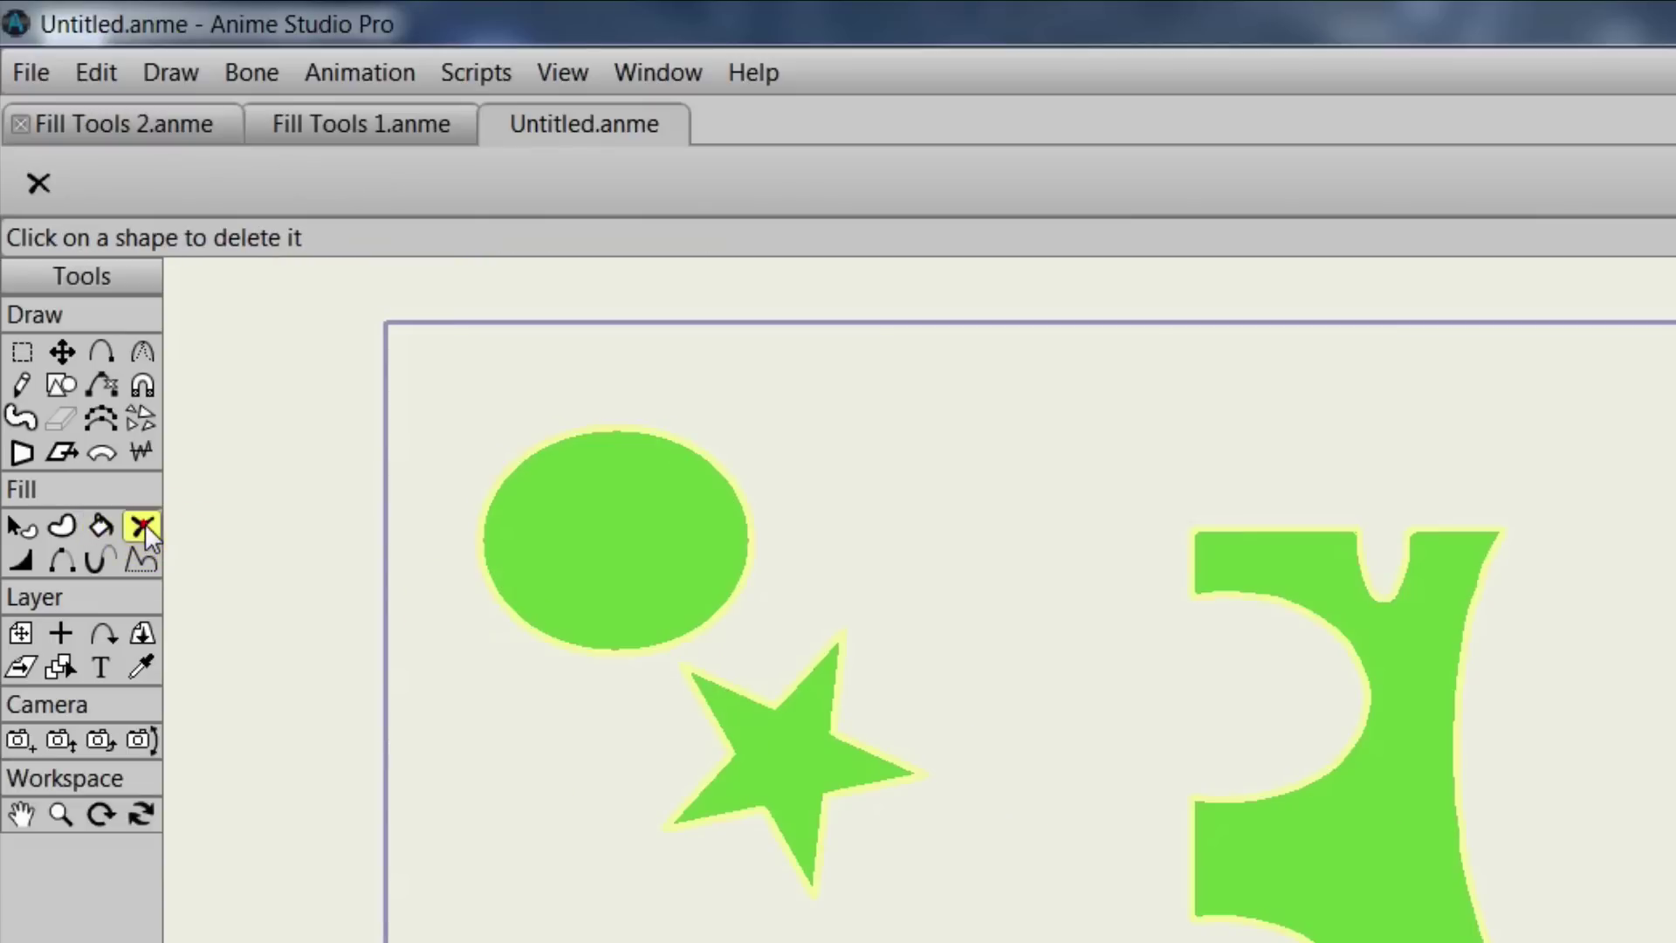
{"action": "left_click", "coordinate": [626, 552]}
{"action": "left_click", "coordinate": [812, 754]}
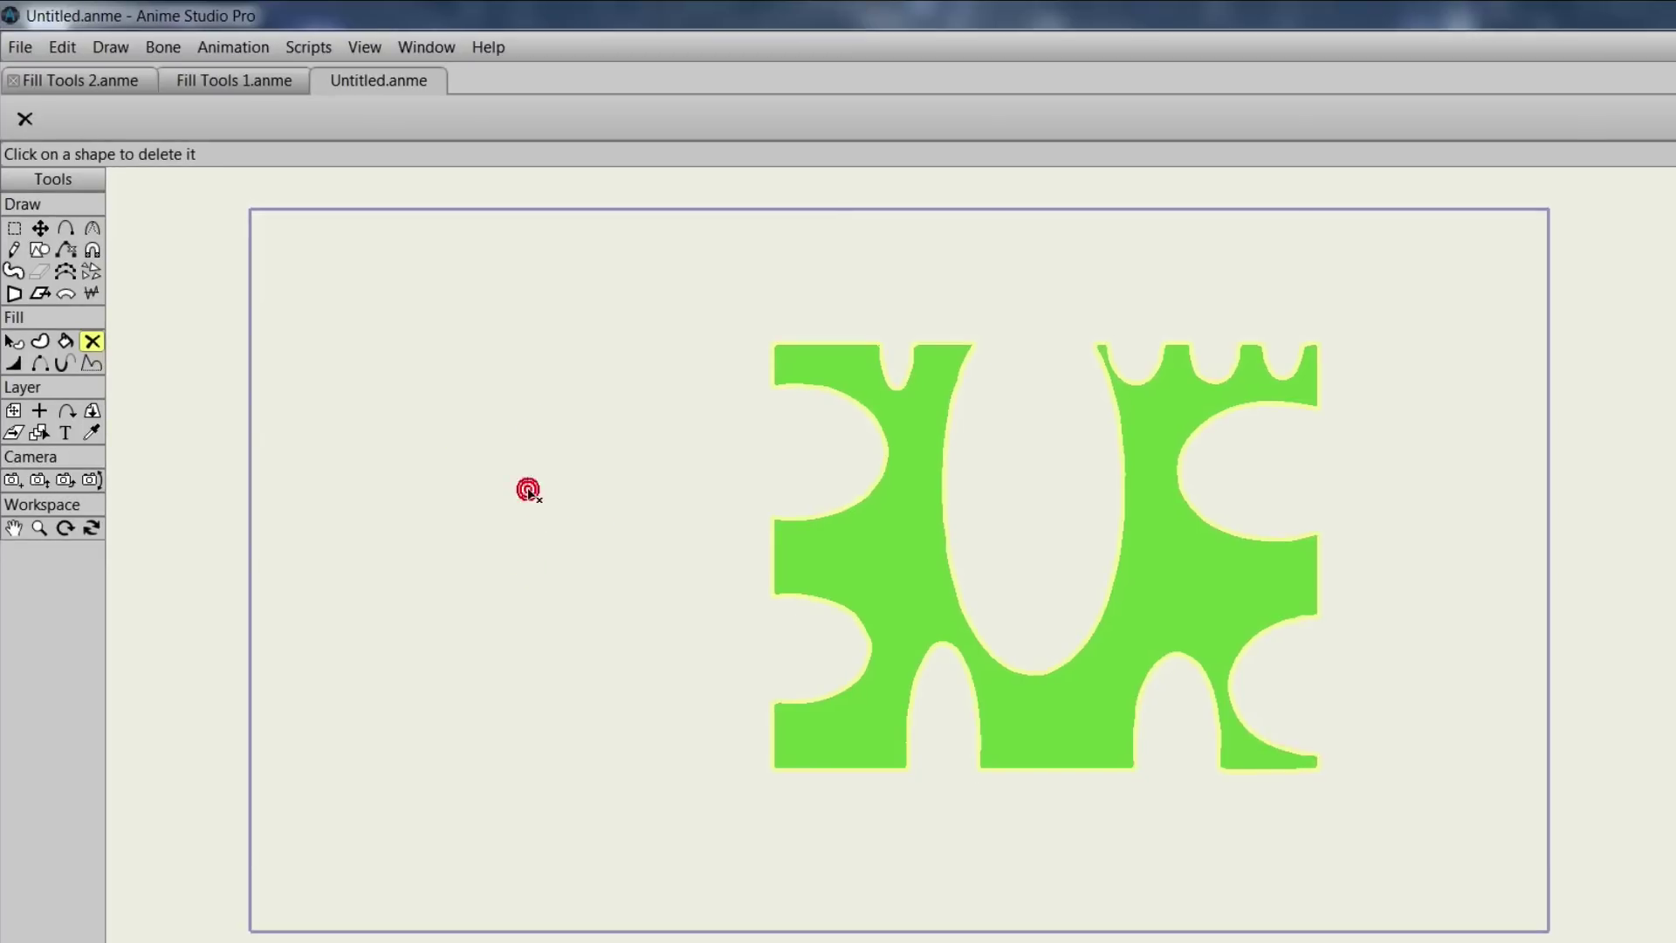
{"action": "left_click", "coordinate": [908, 537]}
{"action": "key", "text": "g"}
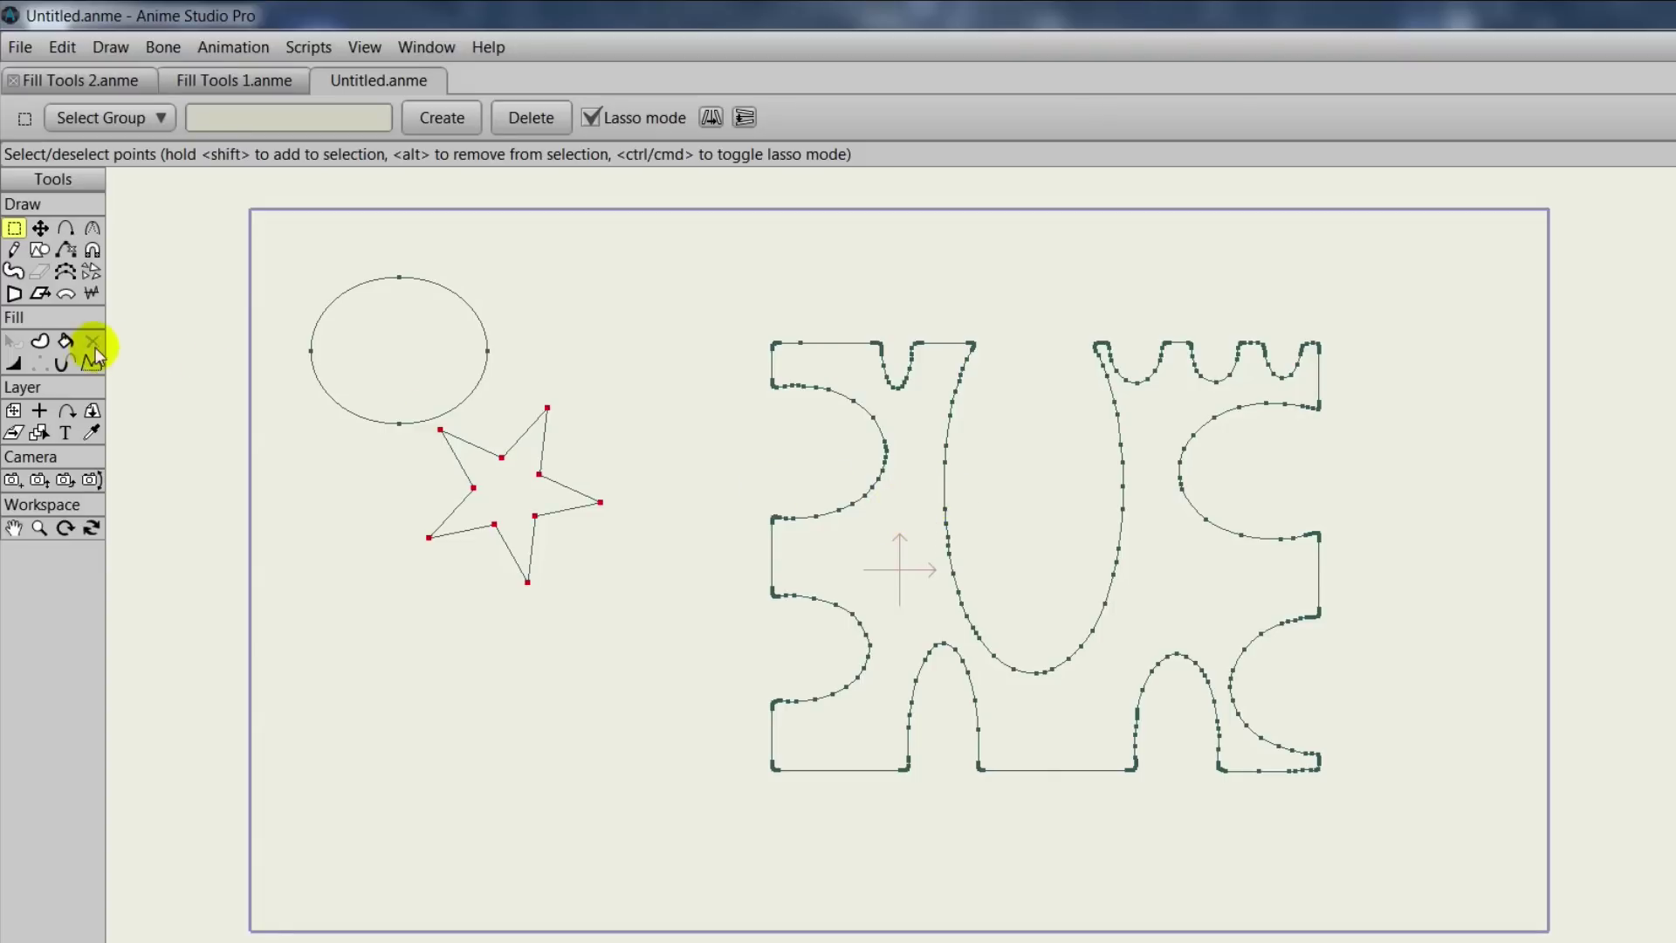
Step: Set the Paint Bucket fill colour to dark purple 24046E
{"action": "left_click", "coordinate": [66, 342]}
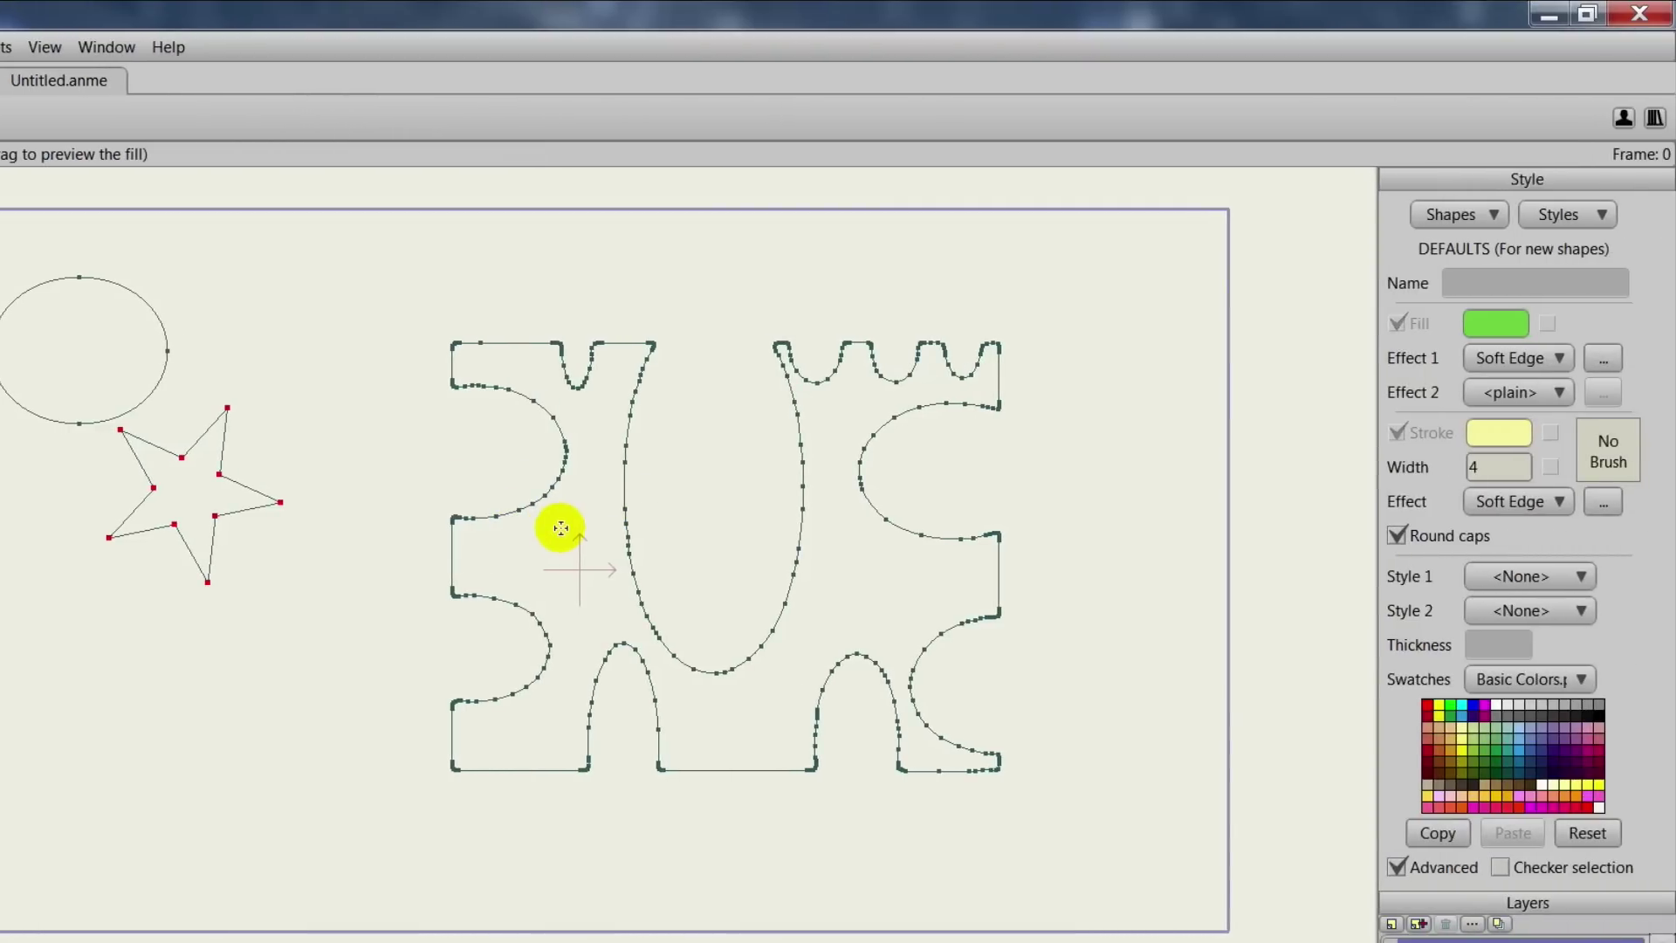
{"action": "left_click", "coordinate": [1506, 322]}
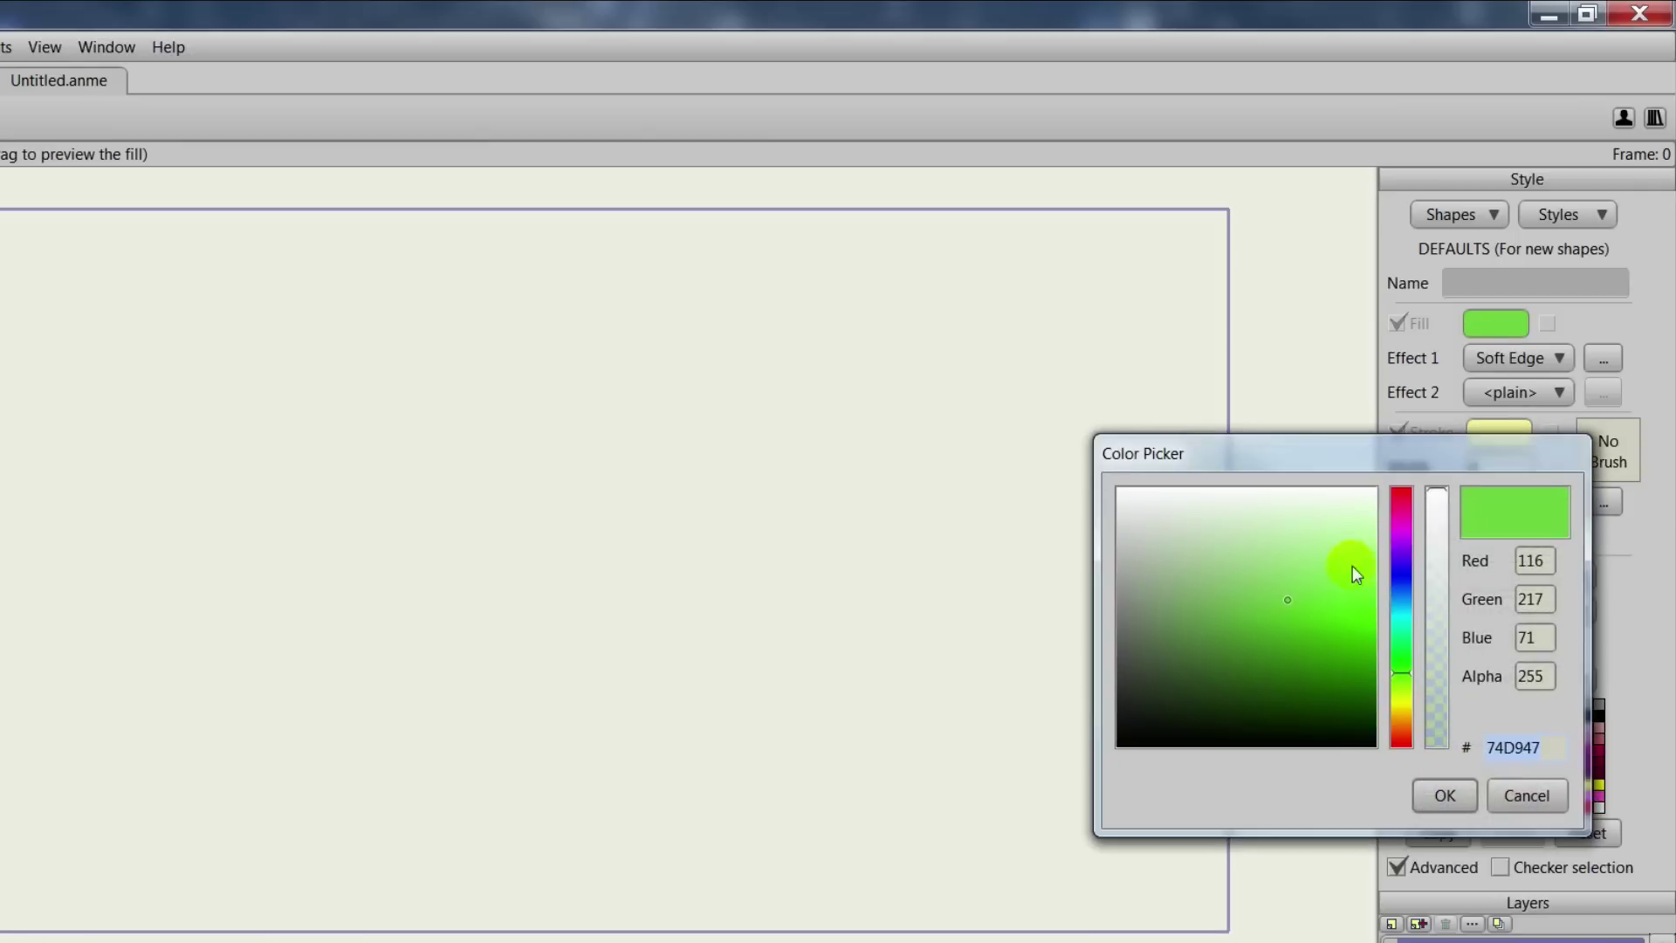
{"action": "left_click_drag", "start_coordinate": [1294, 600], "coordinate": [1405, 568]}
{"action": "left_click", "coordinate": [1450, 795]}
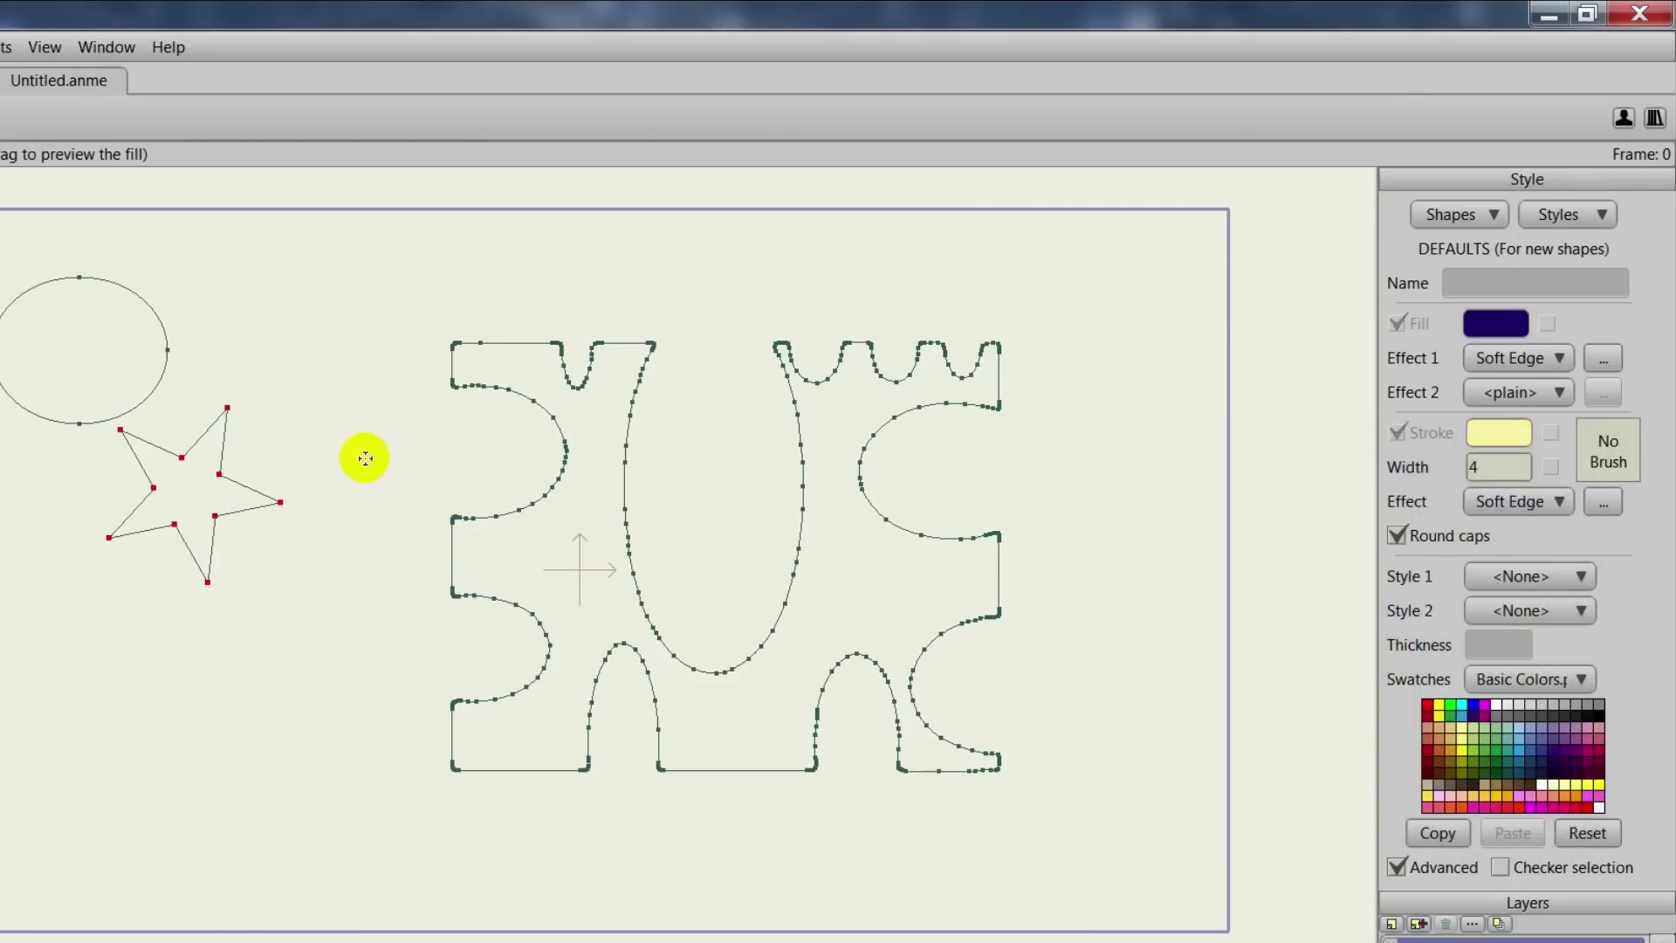
Step: Fill the large shape, the star and the ellipse dark purple
{"action": "left_click_drag", "start_coordinate": [513, 500], "coordinate": [579, 544]}
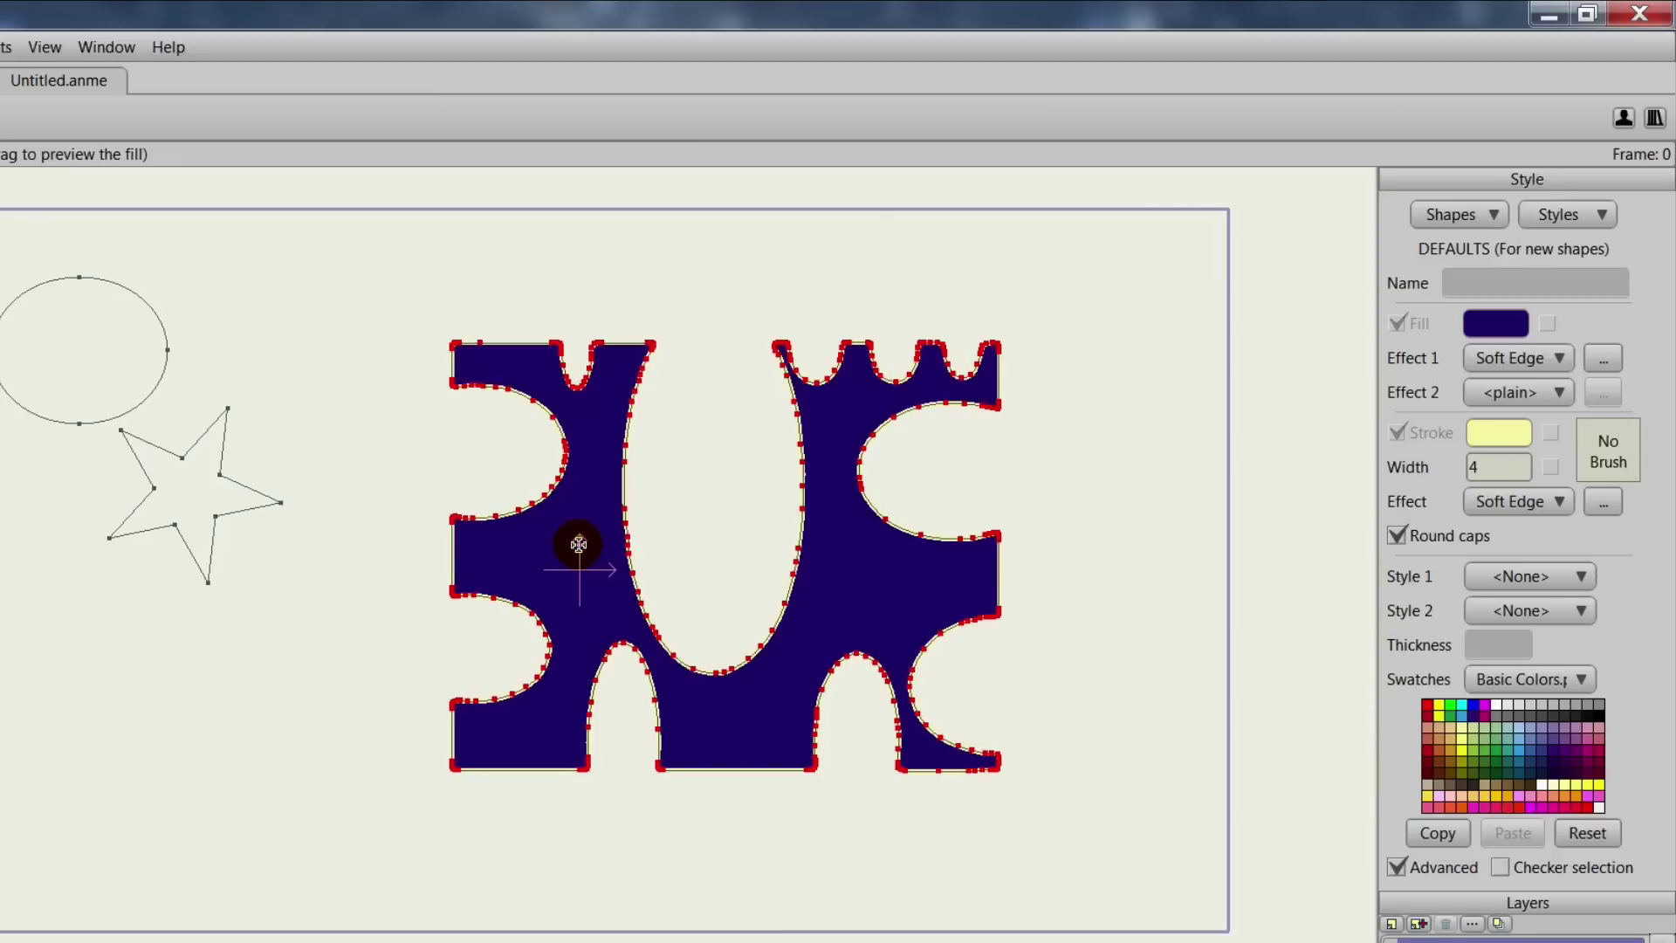
{"action": "left_click", "coordinate": [185, 479]}
{"action": "left_click", "coordinate": [97, 362]}
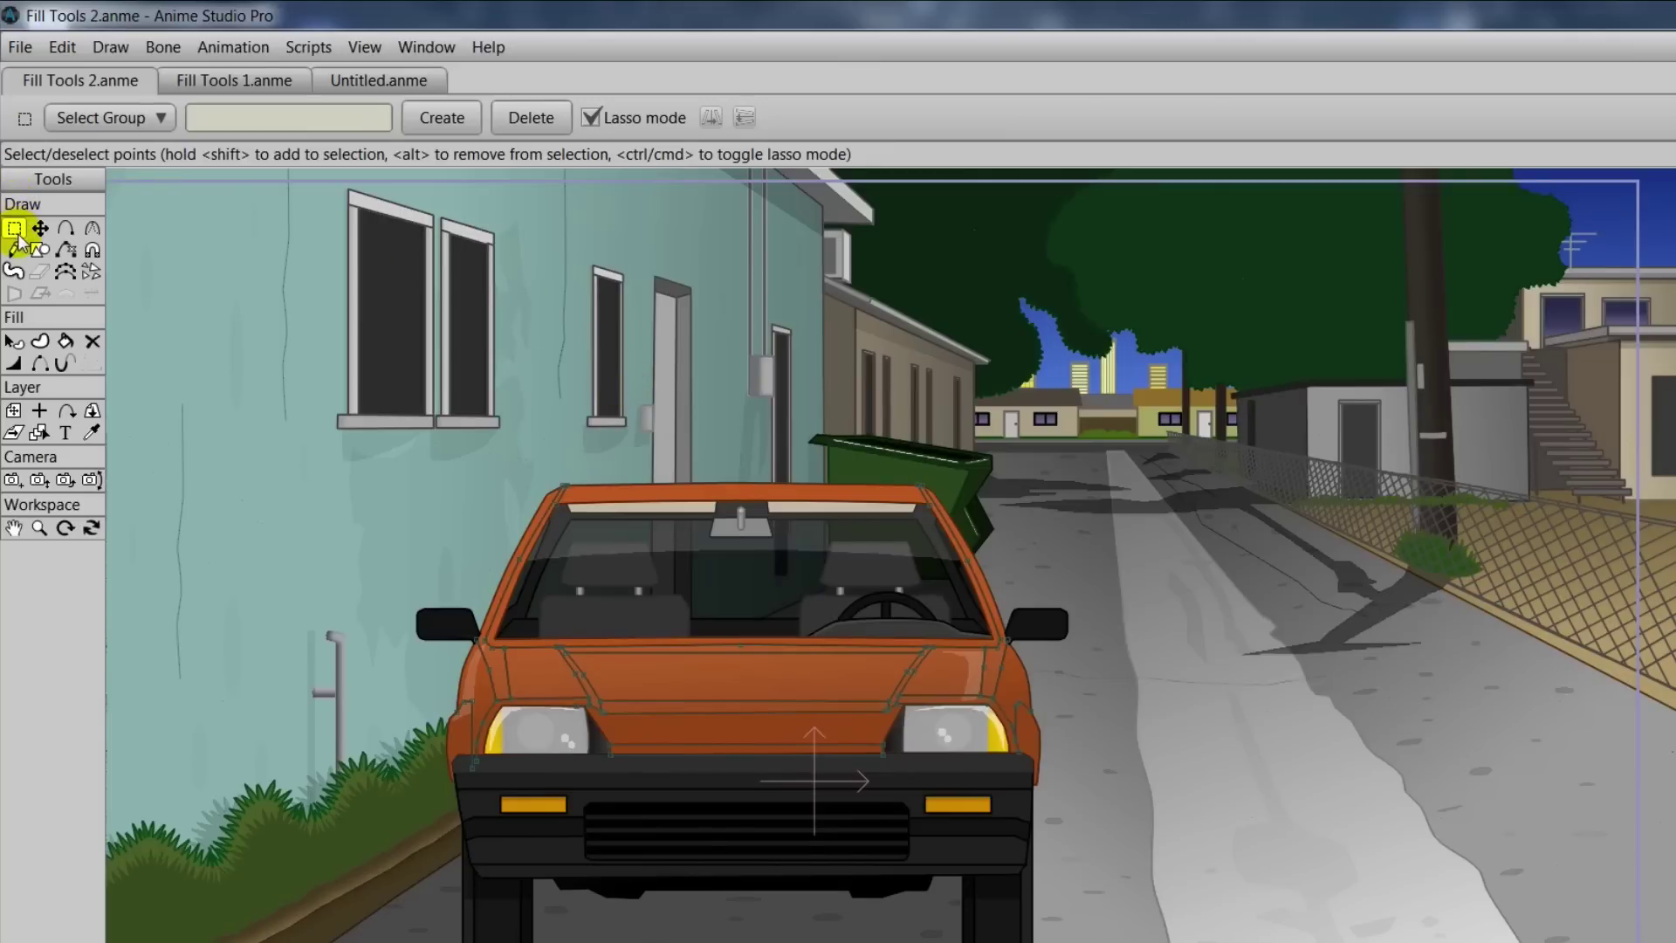
Step: Choose the Line Width tool and zoom in on the orange car
{"action": "left_click", "coordinate": [15, 364]}
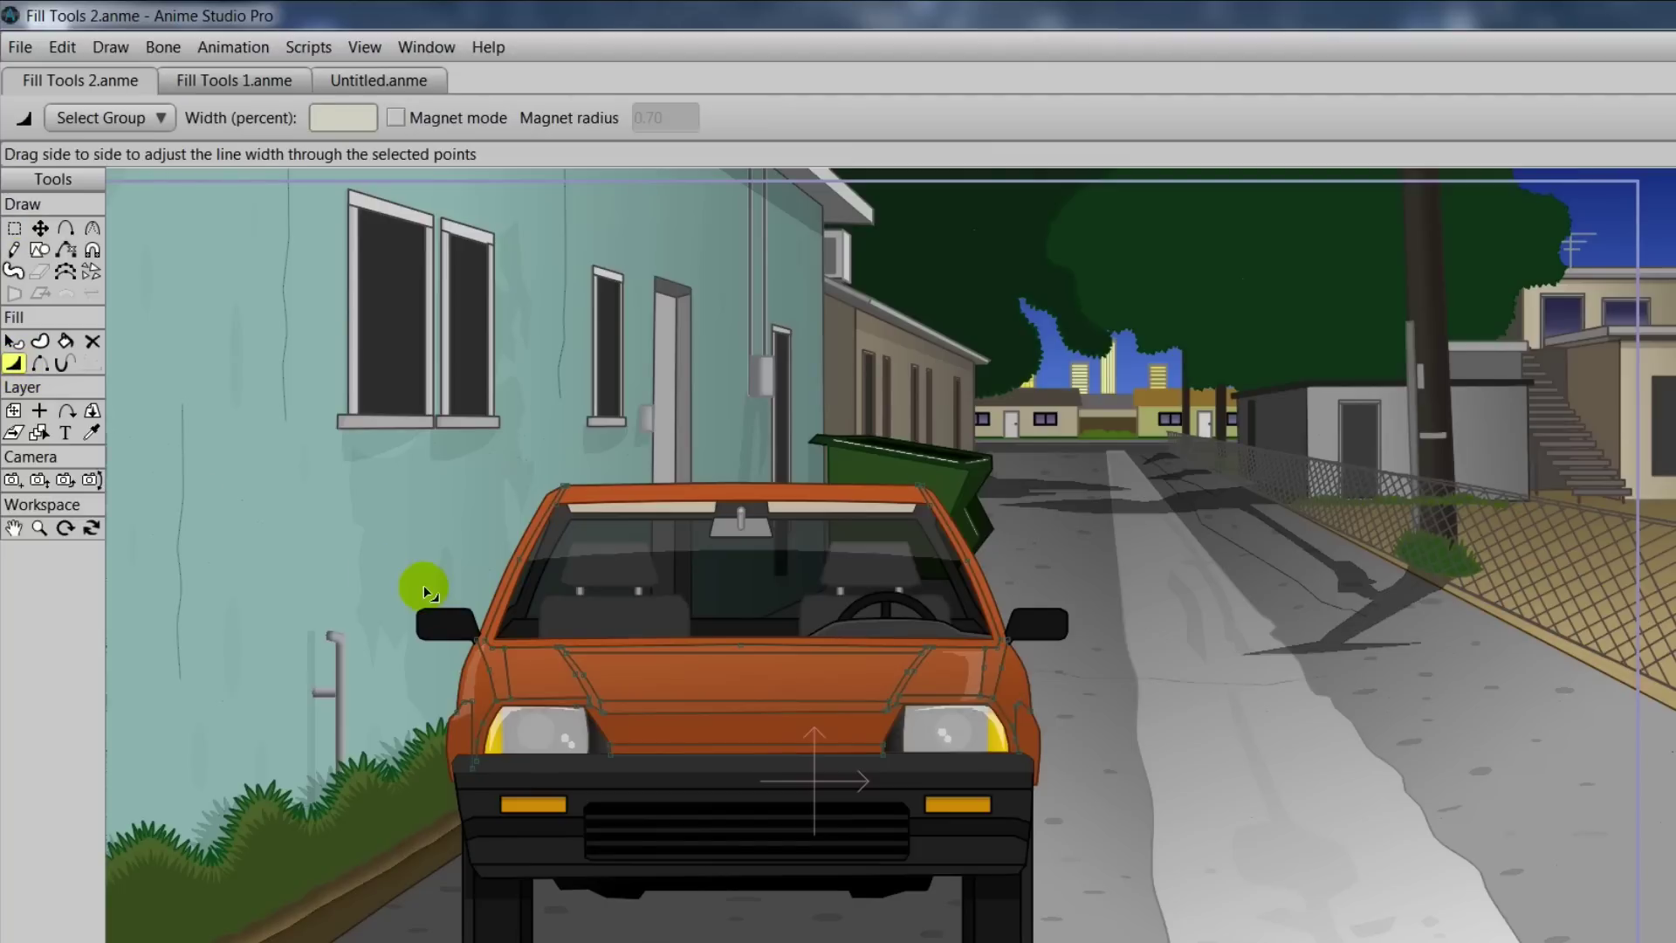
{"action": "scroll", "coordinate": [422, 585], "scroll_direction": "up", "scroll_amount": 2}
{"action": "scroll", "coordinate": [644, 547], "scroll_direction": "up", "scroll_amount": 2}
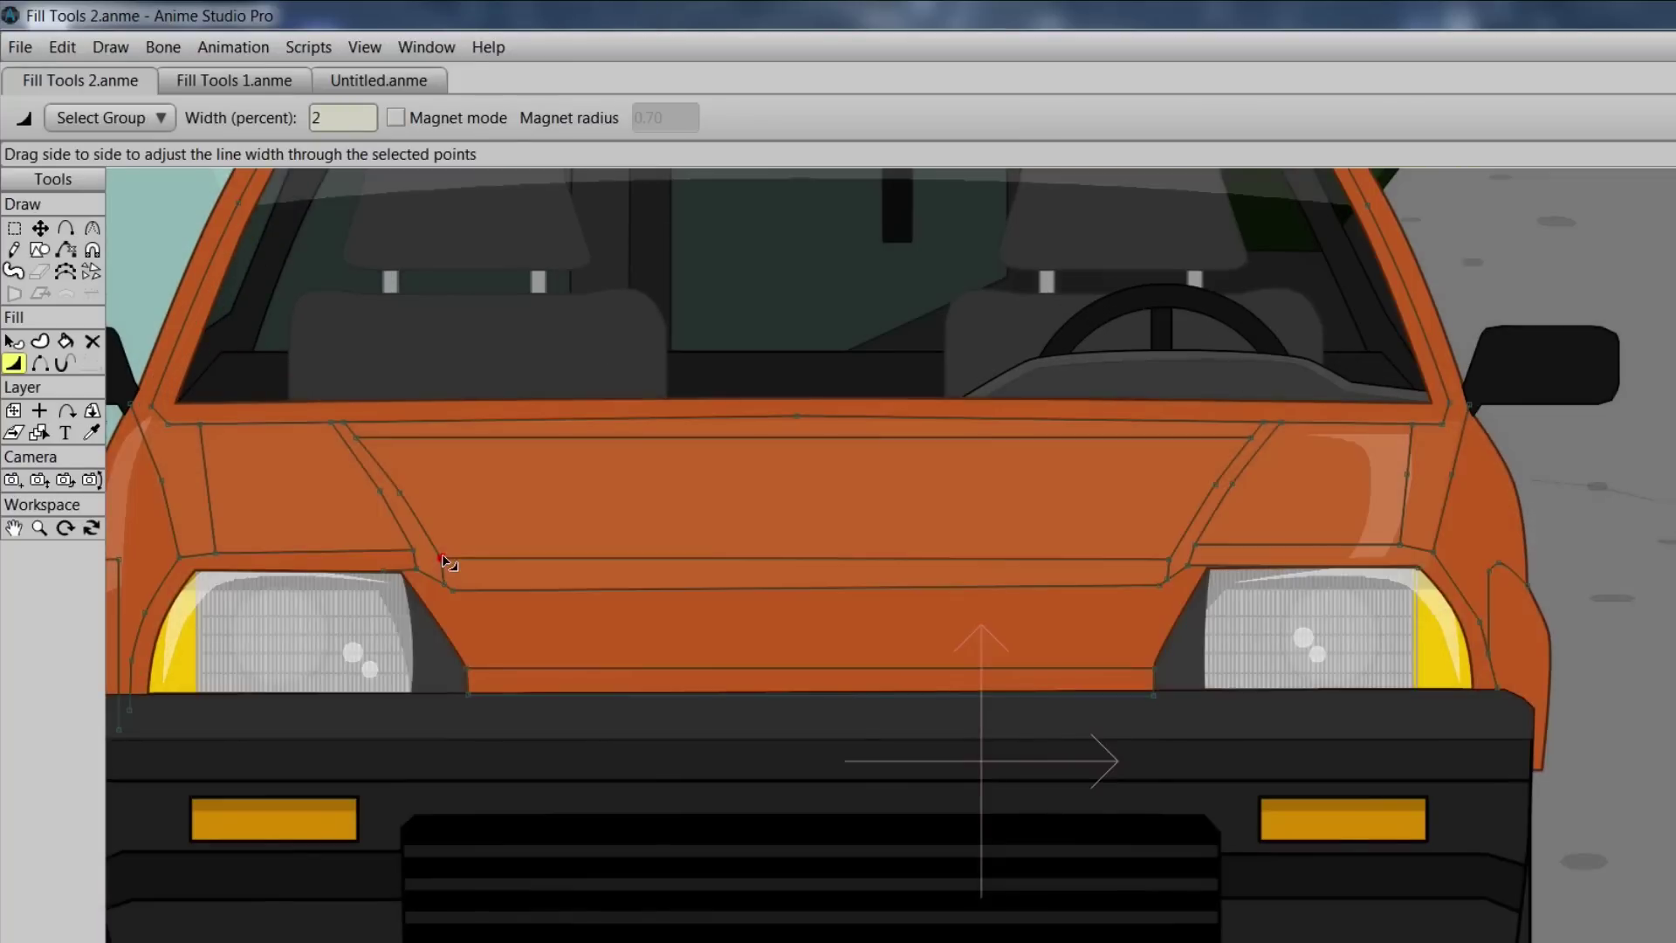
Step: Reshape the hood outline widths: thicken the upper and lower lines and taper one to zero
{"action": "left_click_drag", "start_coordinate": [448, 561], "coordinate": [1018, 565]}
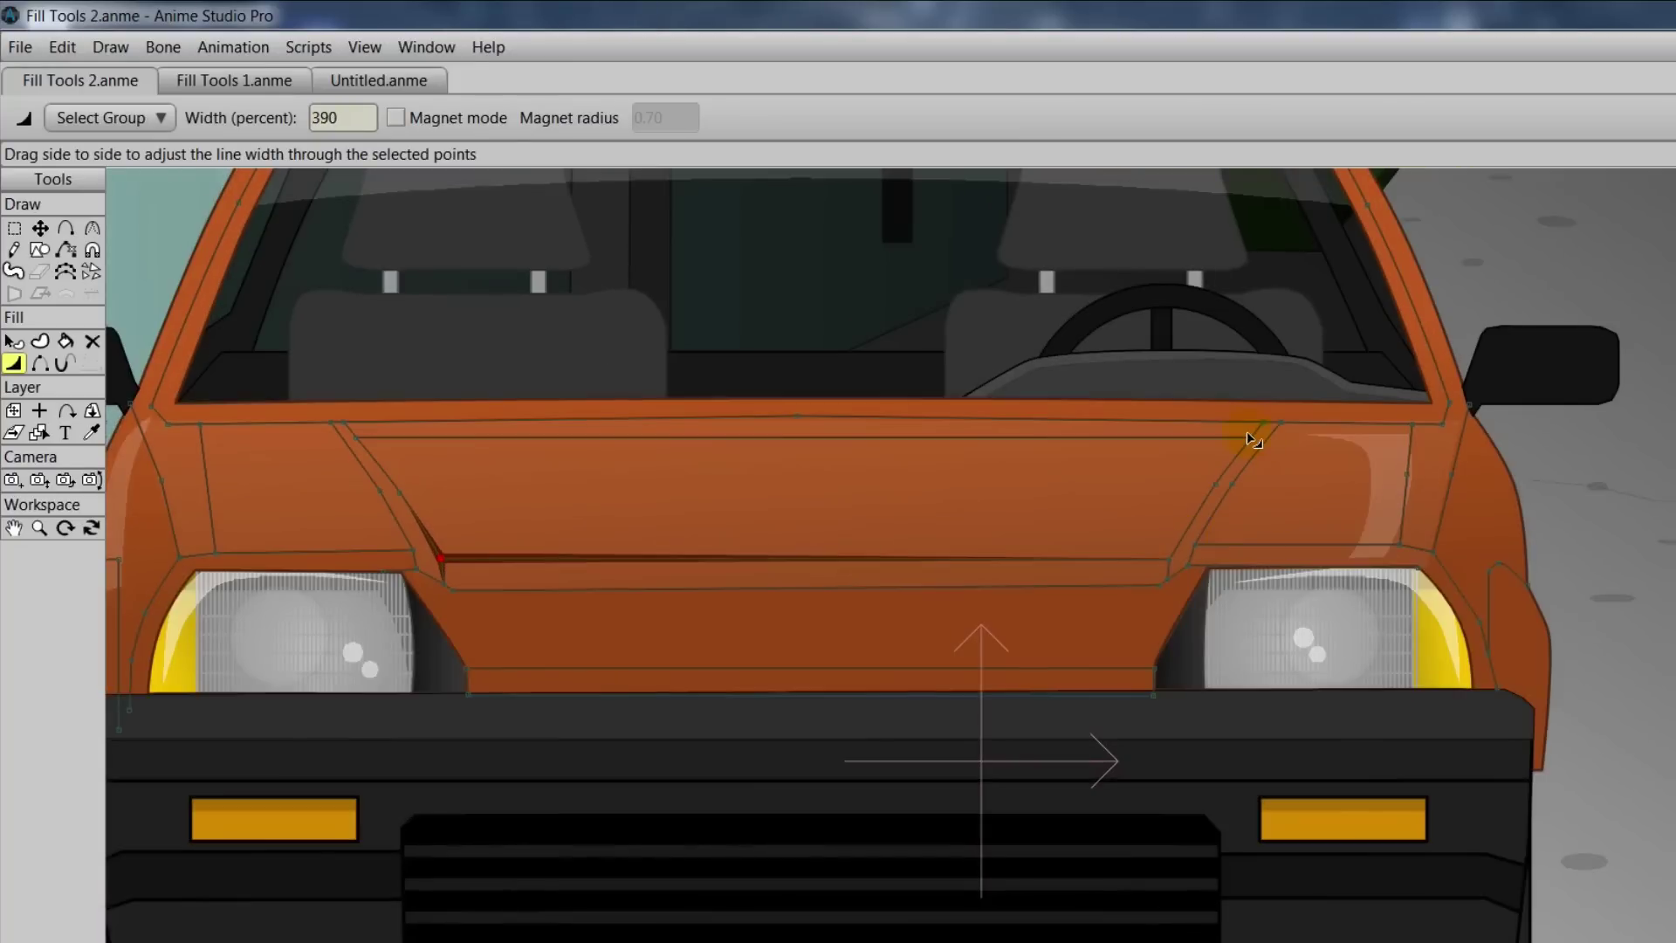
{"action": "left_click_drag", "start_coordinate": [1248, 436], "coordinate": [1162, 447]}
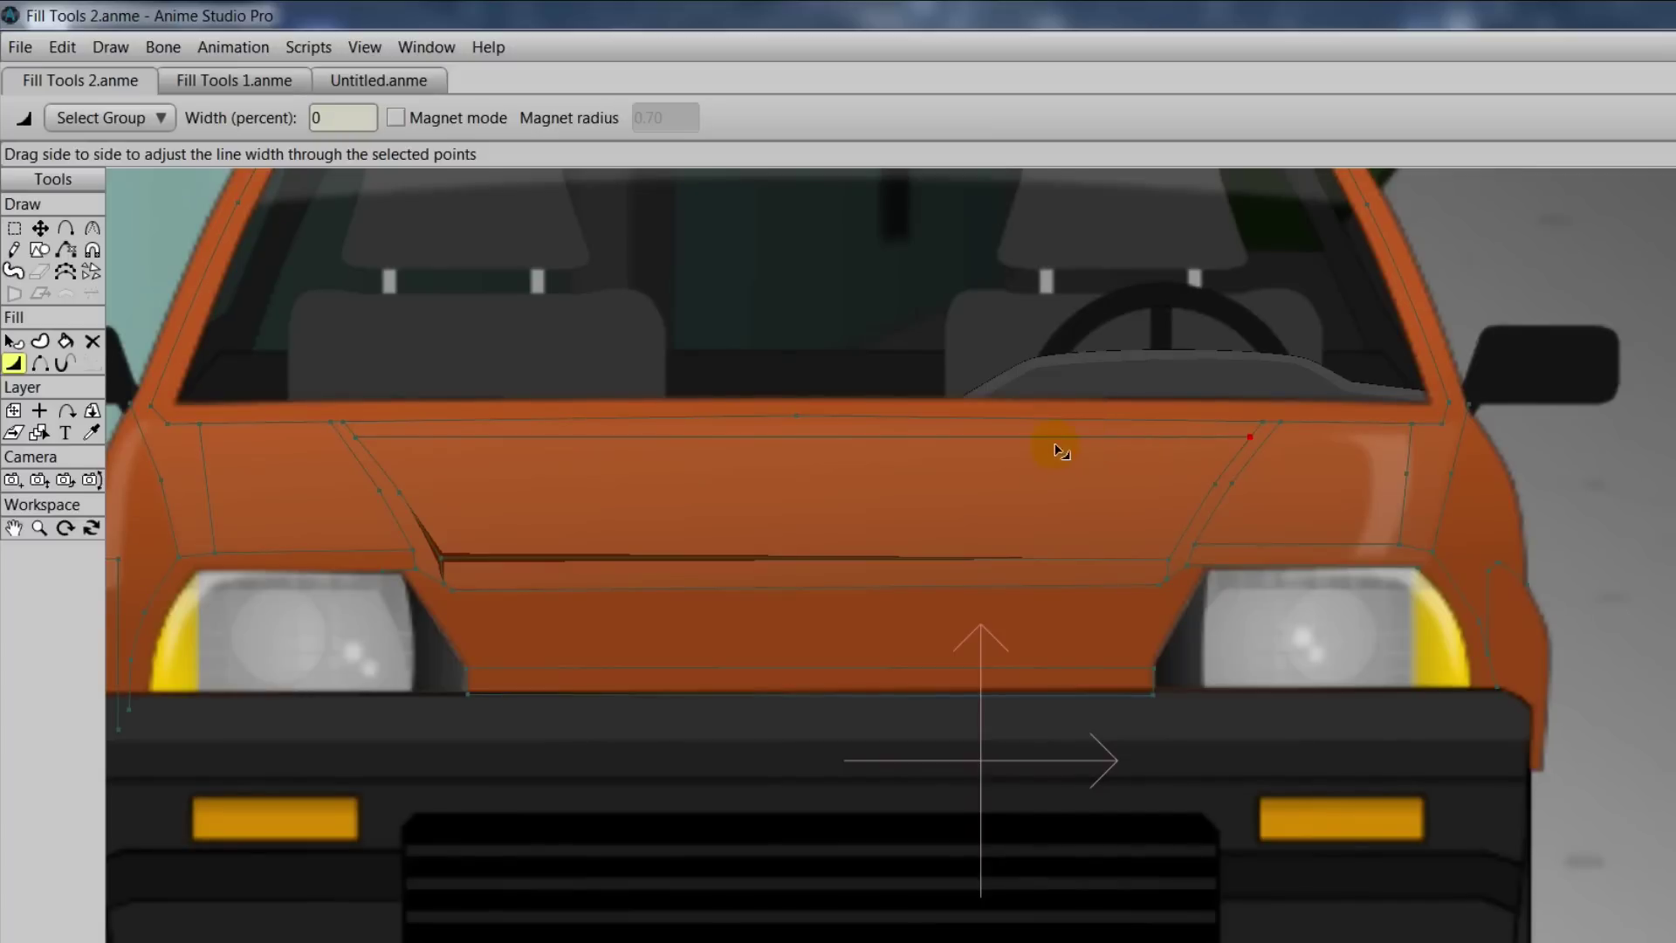
{"action": "left_click_drag", "start_coordinate": [1087, 491], "coordinate": [1475, 434]}
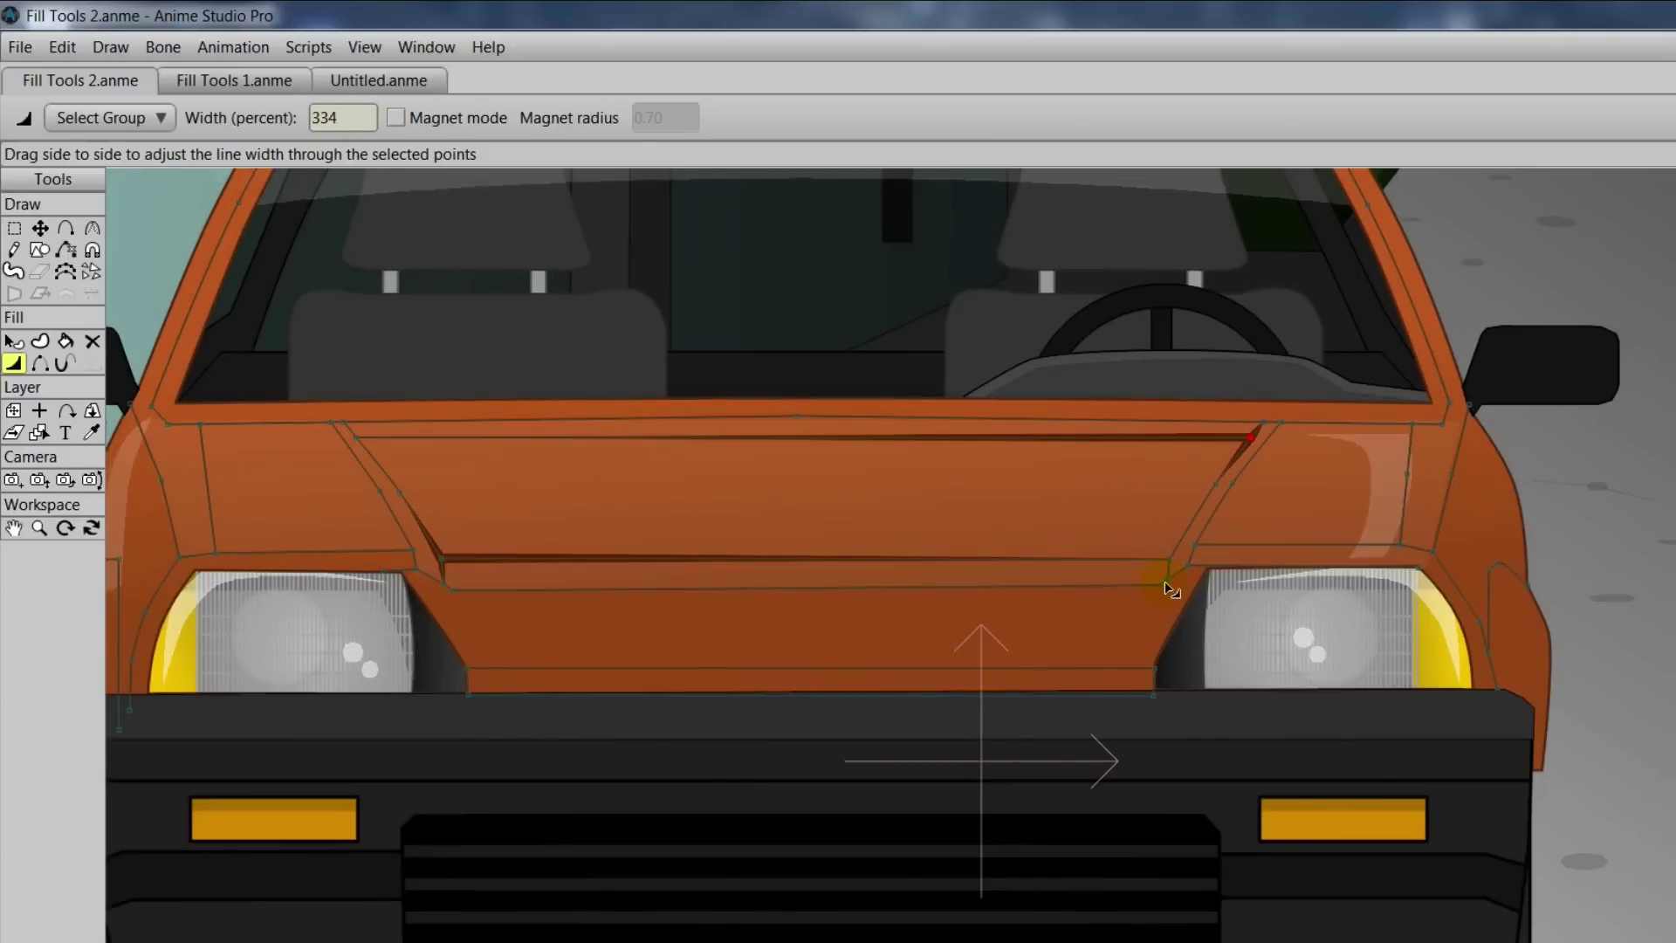
{"action": "mouse_move", "coordinate": [1163, 593]}
{"action": "left_mouse_down"}
{"action": "mouse_move", "coordinate": [1432, 667]}
{"action": "mouse_move", "coordinate": [1205, 654]}
{"action": "mouse_move", "coordinate": [1278, 644]}
{"action": "left_mouse_up"}
{"action": "key", "text": "ctrl+d"}
{"action": "scroll", "coordinate": [973, 564], "scroll_direction": "down", "scroll_amount": 2}
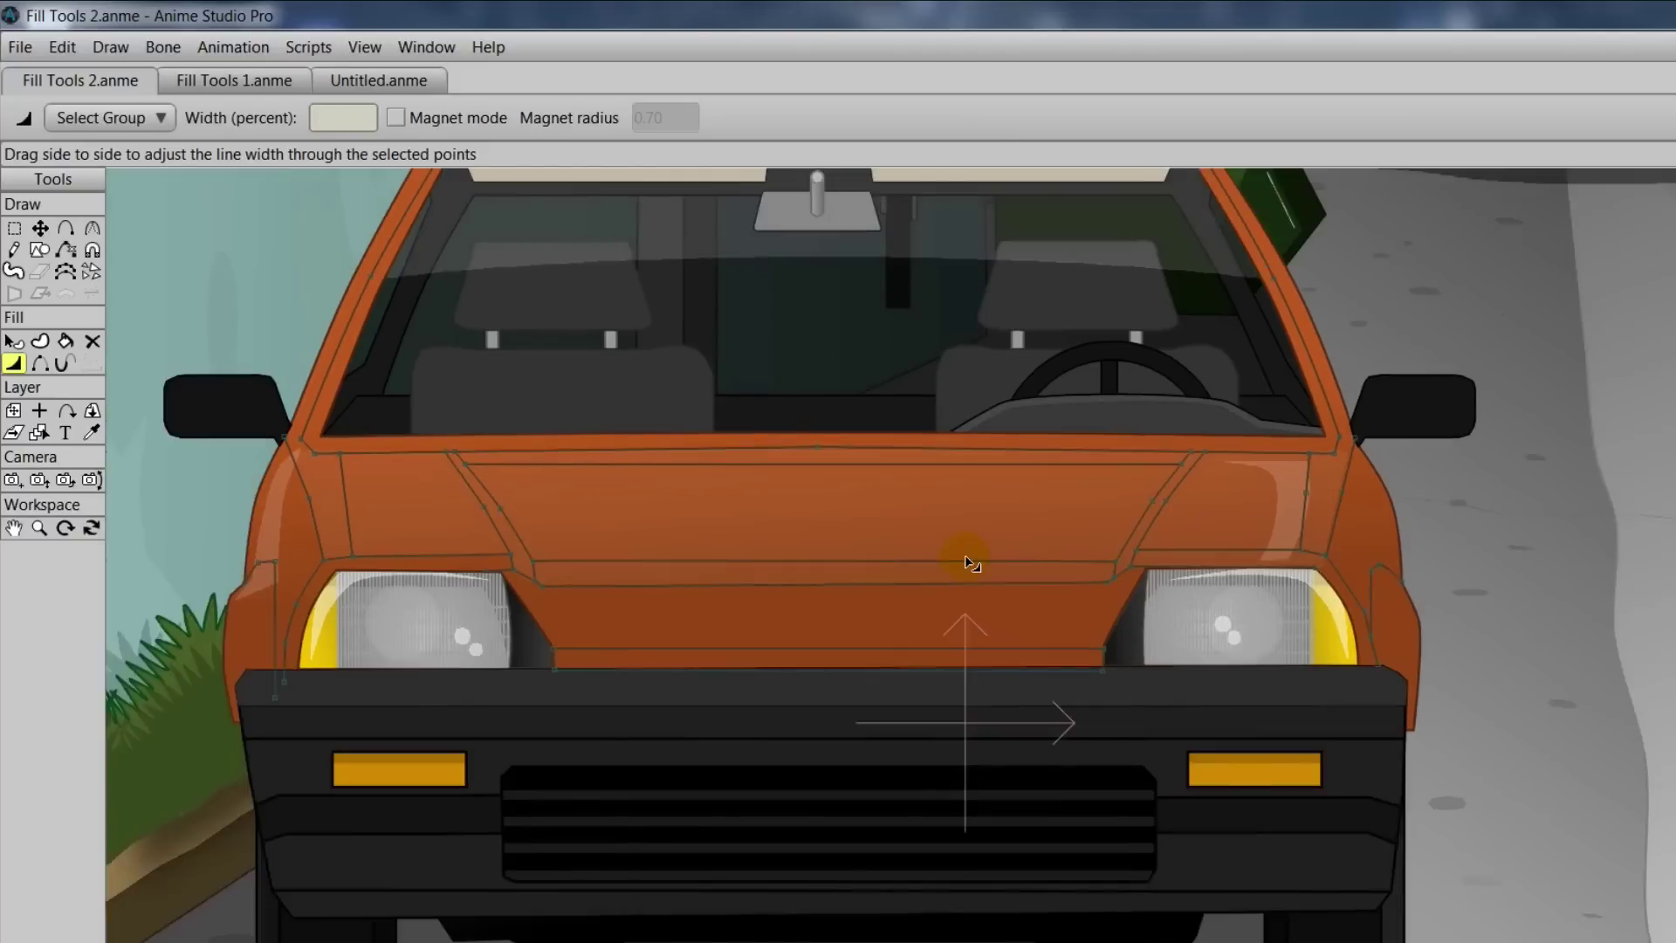
{"action": "scroll", "coordinate": [972, 563], "scroll_direction": "down", "scroll_amount": 2}
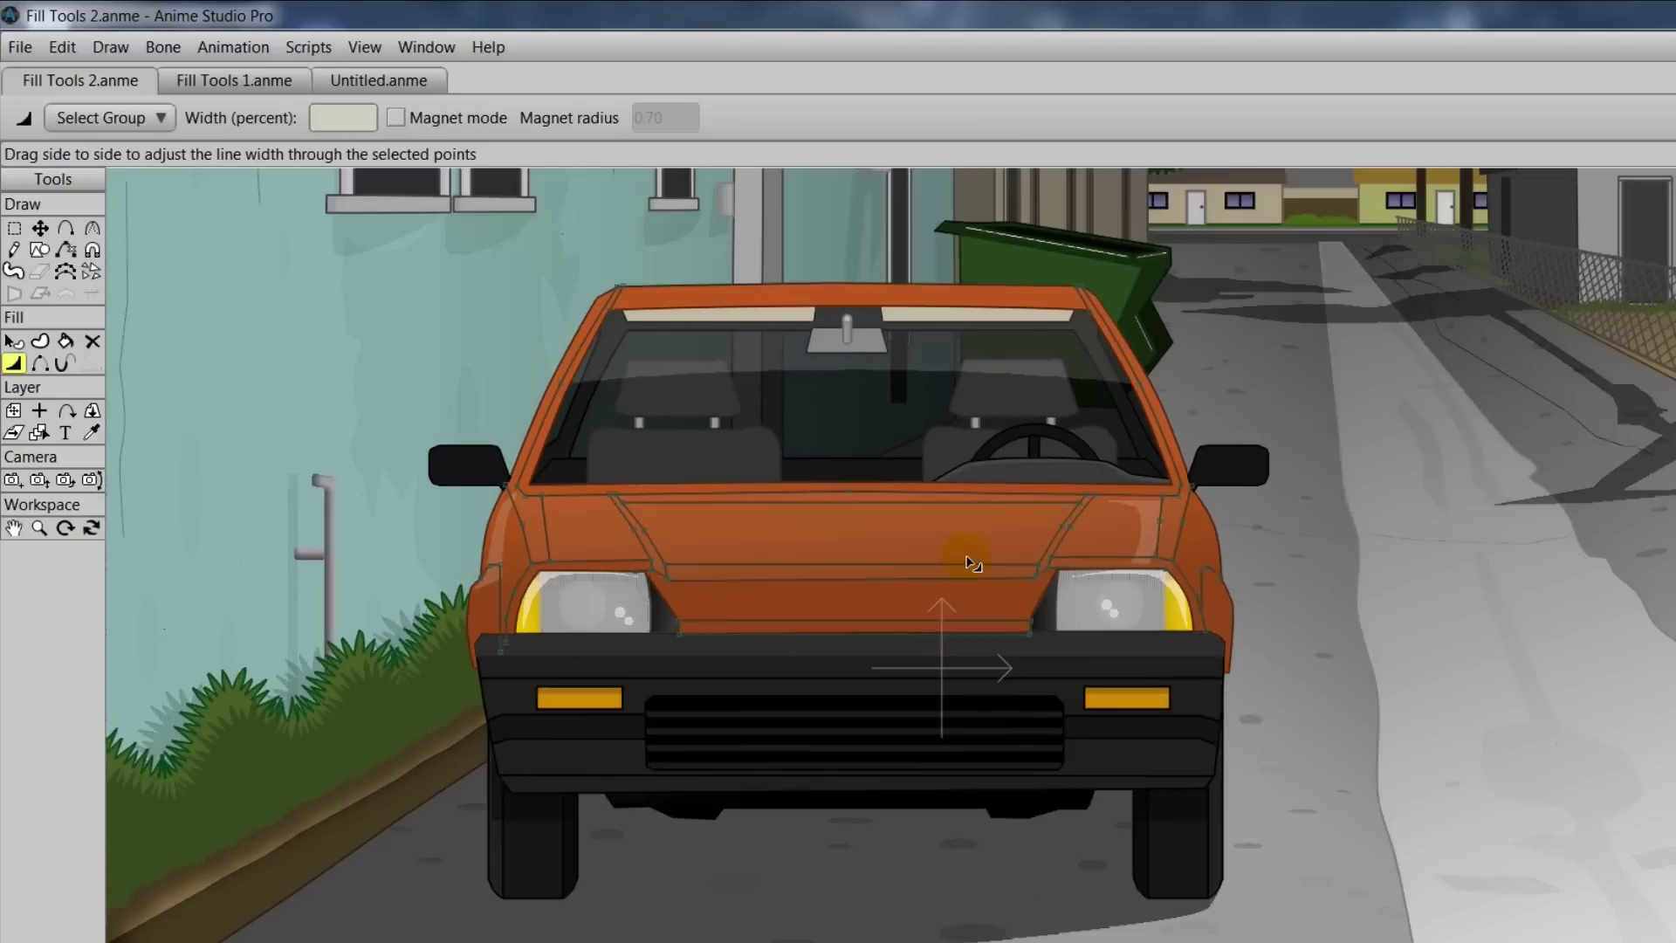
Step: Lasso-select the hood and headlight points and thicken their outlines with Line Width
{"action": "left_click", "coordinate": [14, 228]}
{"action": "mouse_move", "coordinate": [373, 390]}
{"action": "left_mouse_down"}
{"action": "mouse_move", "coordinate": [405, 725]}
{"action": "mouse_move", "coordinate": [705, 772]}
{"action": "mouse_move", "coordinate": [1152, 739]}
{"action": "mouse_move", "coordinate": [1291, 450]}
{"action": "left_mouse_up"}
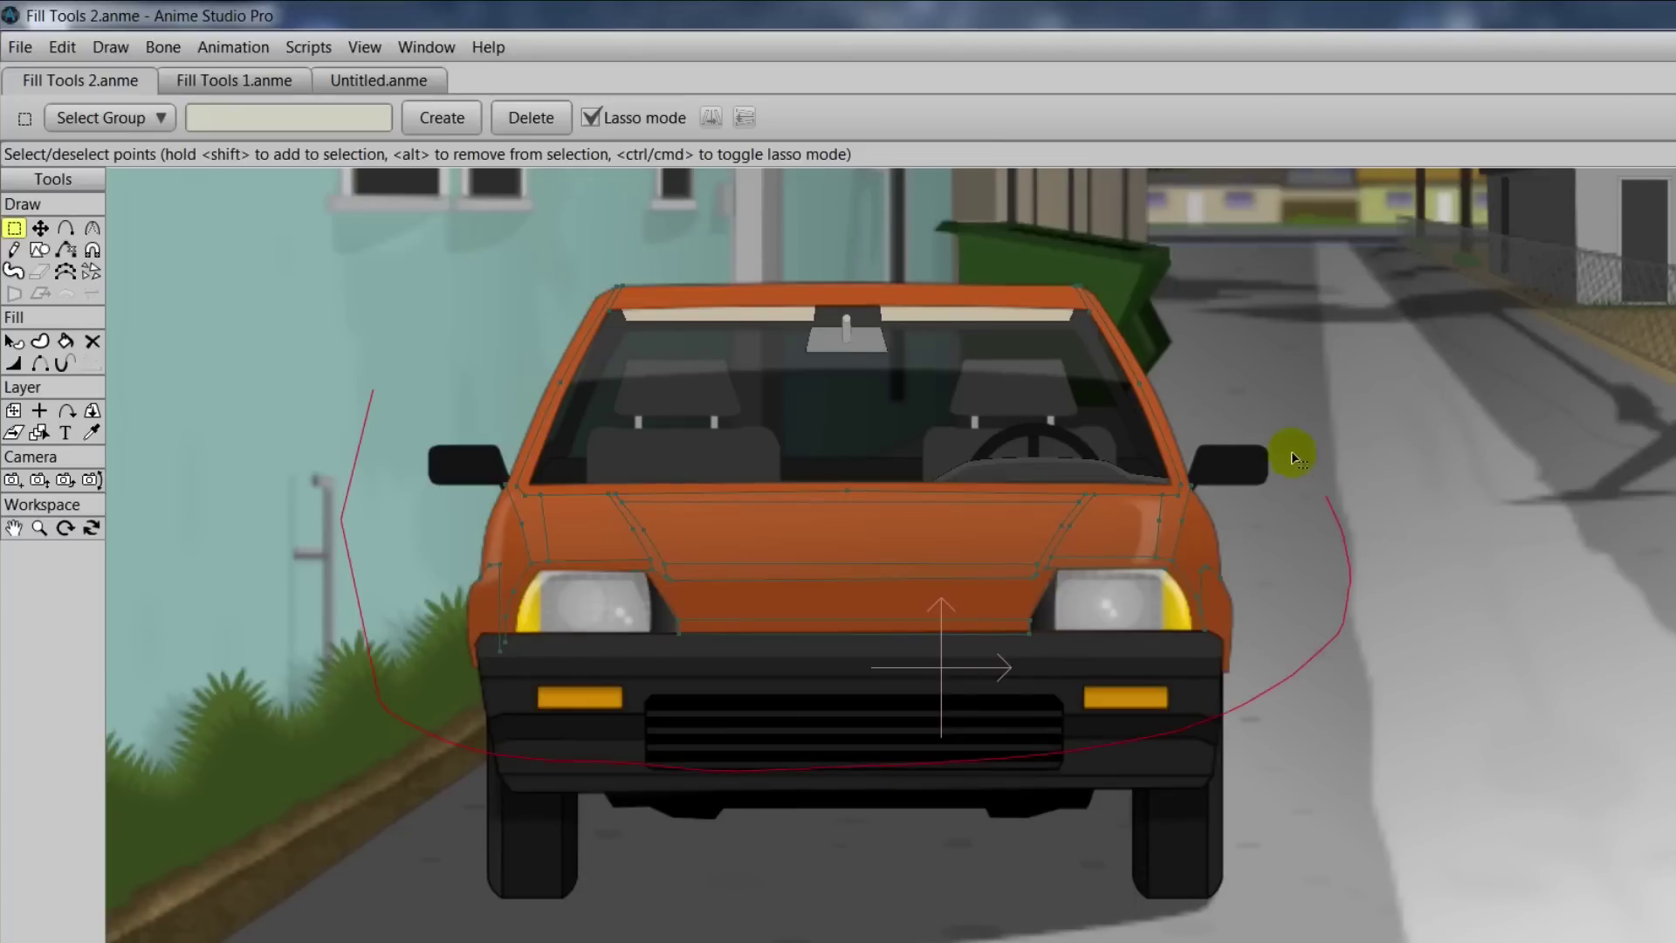
{"action": "left_click_drag", "start_coordinate": [635, 384], "coordinate": [370, 415]}
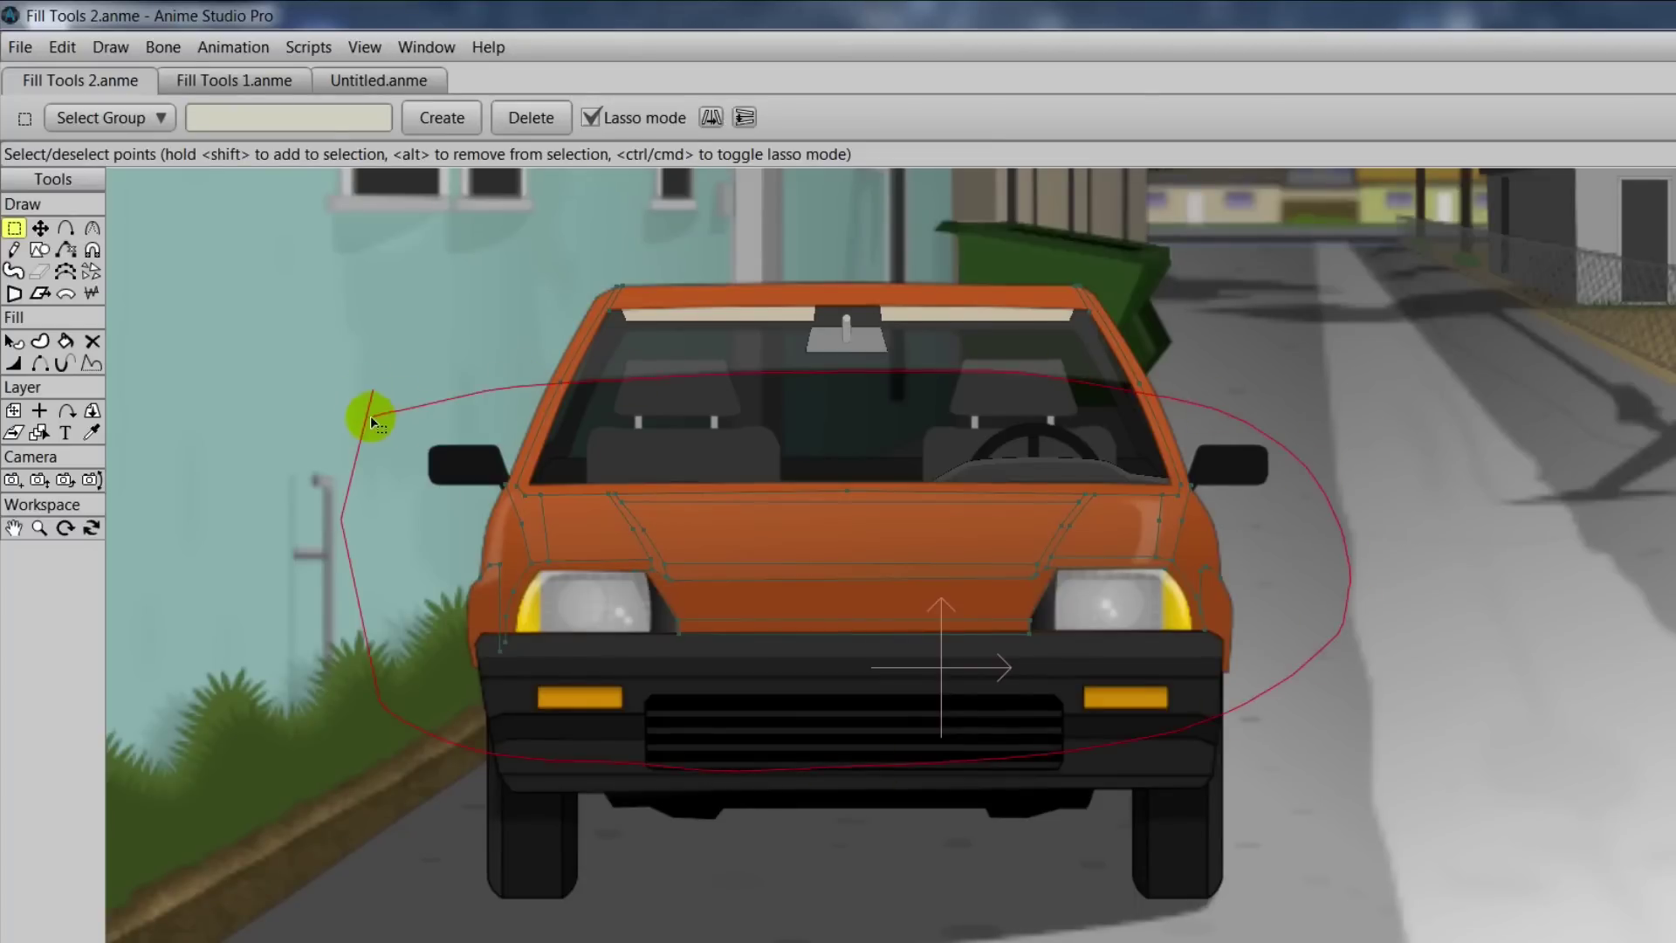
{"action": "left_click", "coordinate": [14, 363]}
{"action": "scroll", "coordinate": [170, 432], "scroll_direction": "up", "scroll_amount": 2}
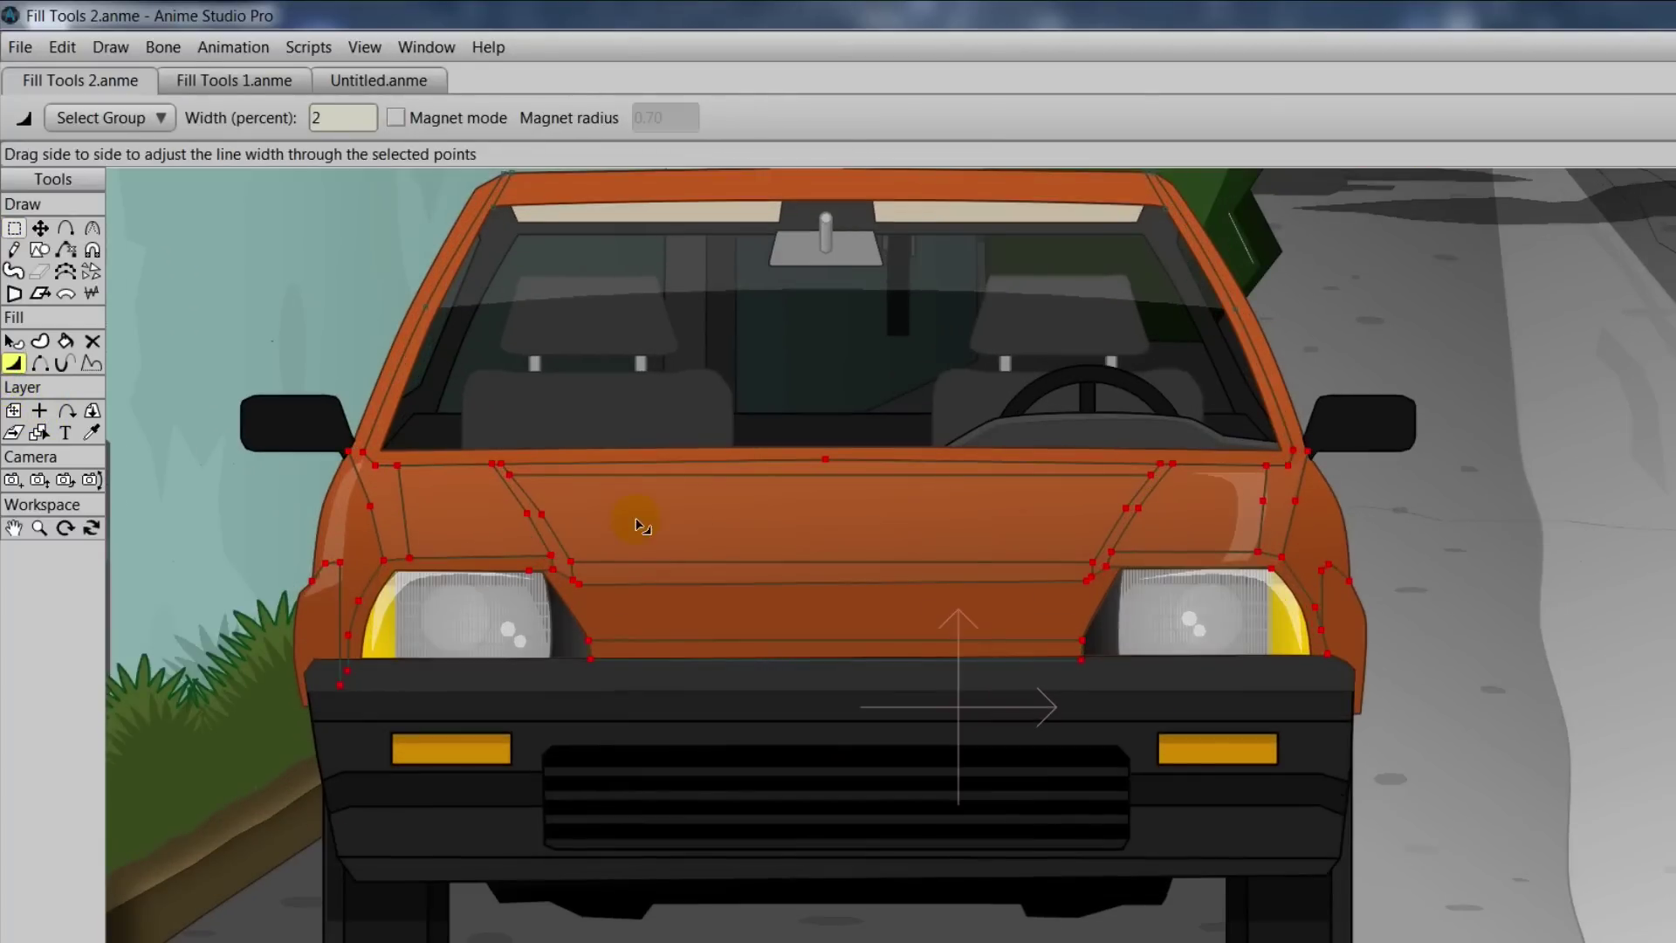
{"action": "left_click_drag", "start_coordinate": [651, 534], "coordinate": [725, 518]}
{"action": "scroll", "coordinate": [725, 518], "scroll_direction": "down", "scroll_amount": 2}
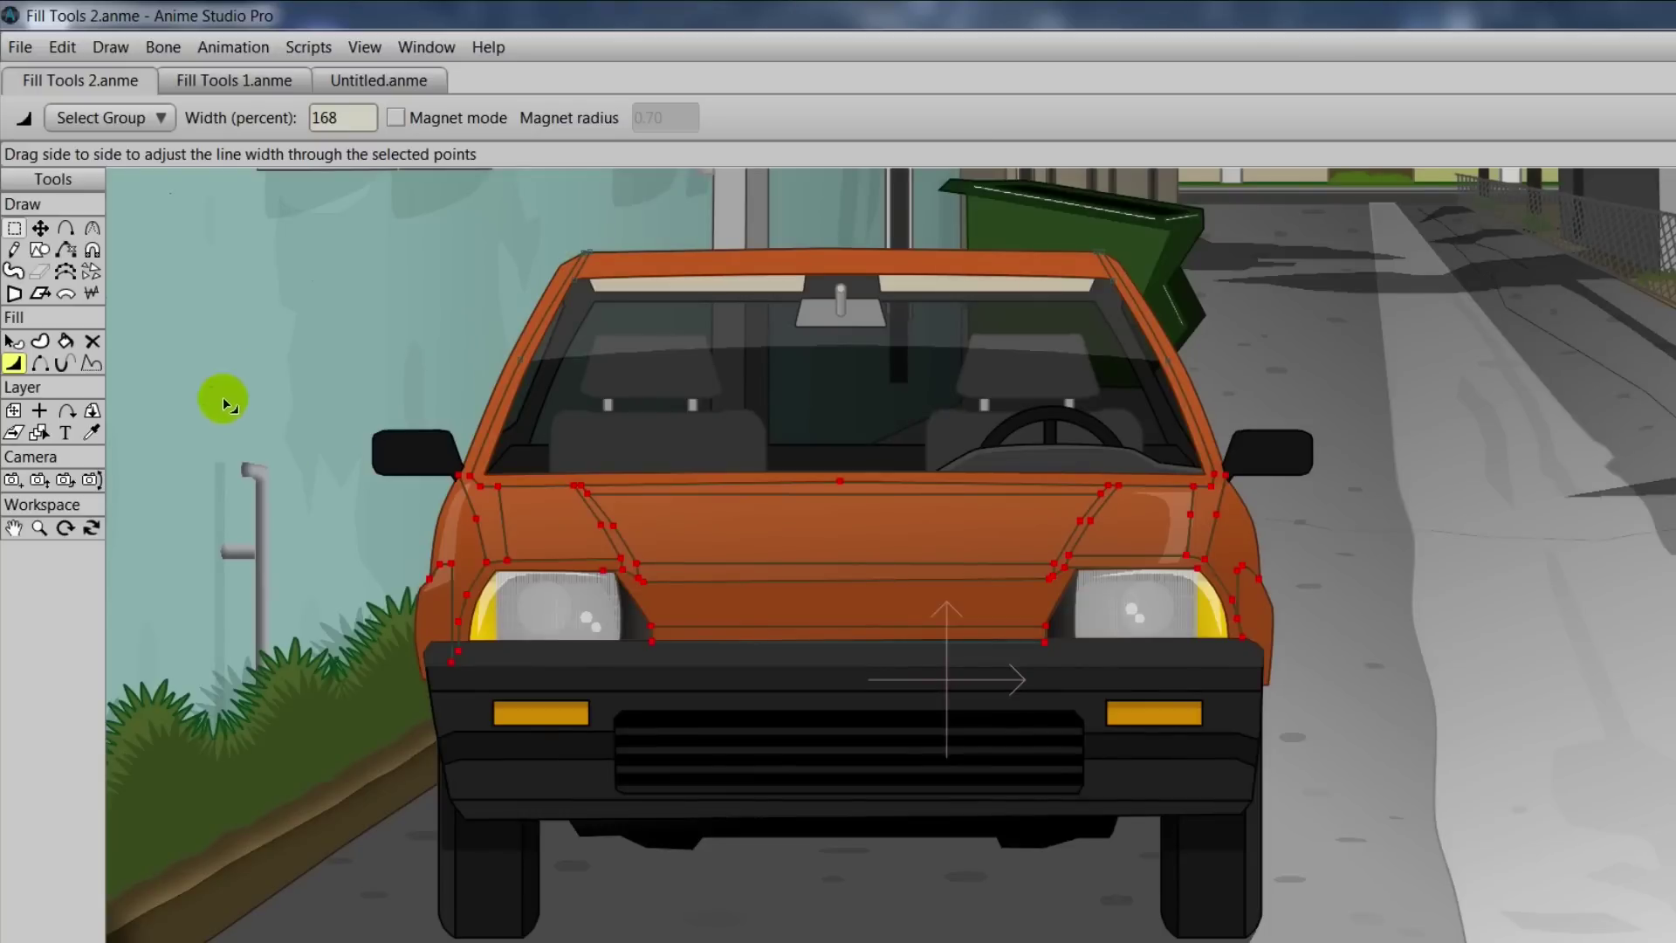
Step: Turn on Magnet mode and deselect the car's points, returning to Line Width
{"action": "left_click", "coordinate": [396, 118]}
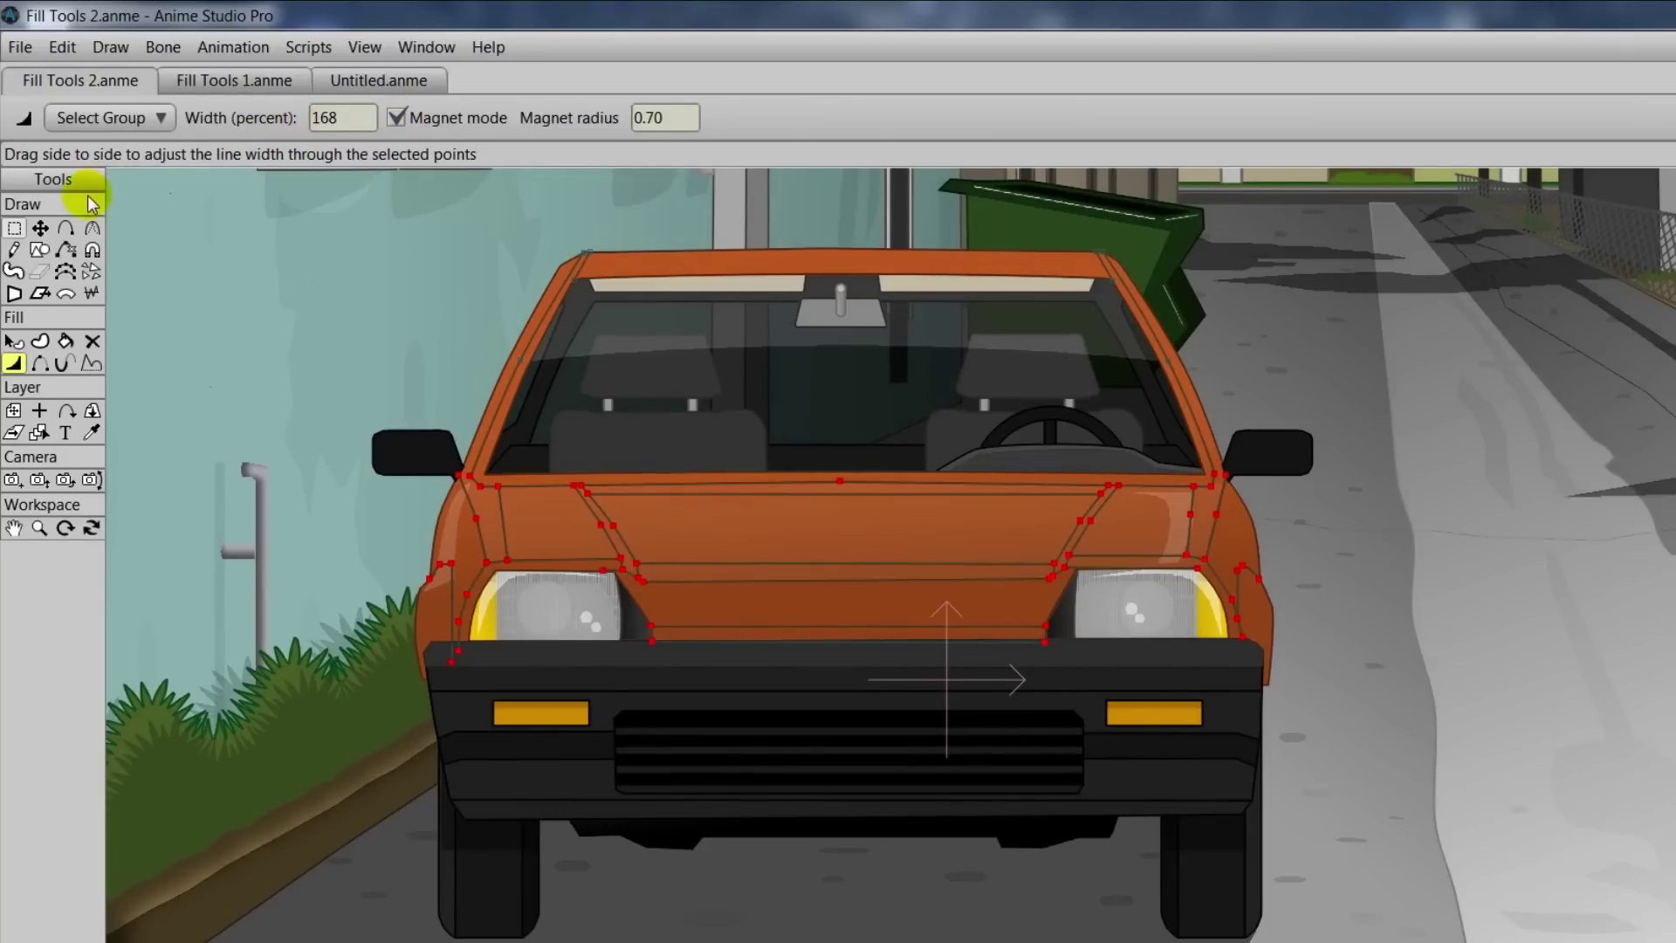
{"action": "left_click", "coordinate": [39, 228]}
{"action": "left_click", "coordinate": [14, 227]}
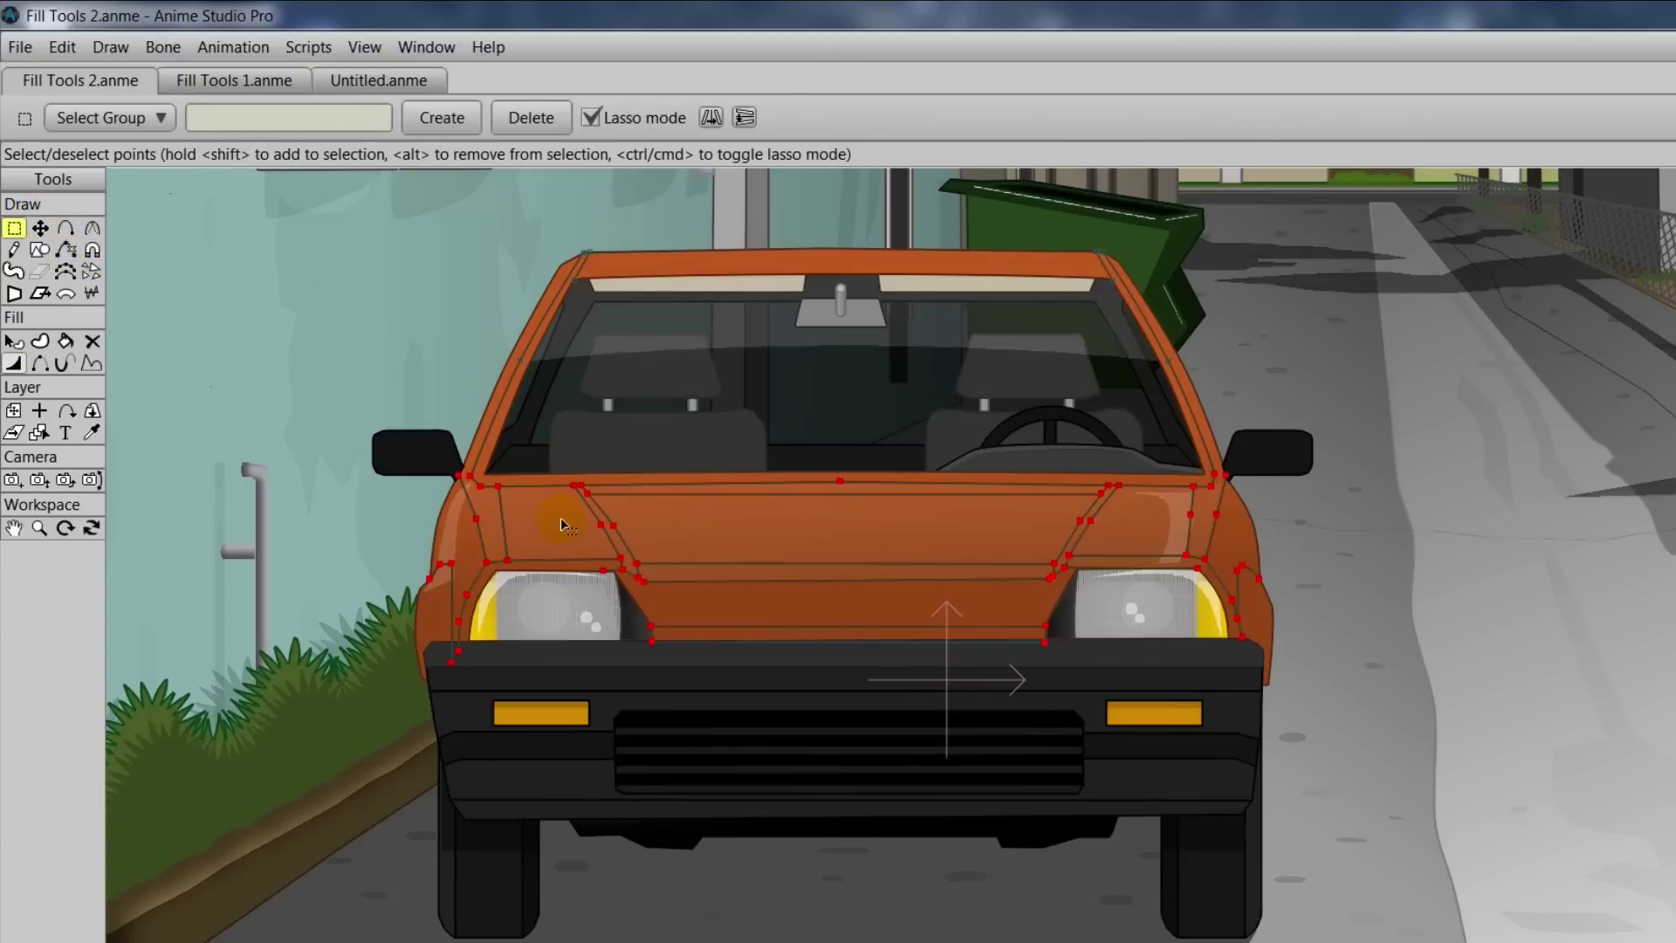
{"action": "left_click", "coordinate": [529, 410]}
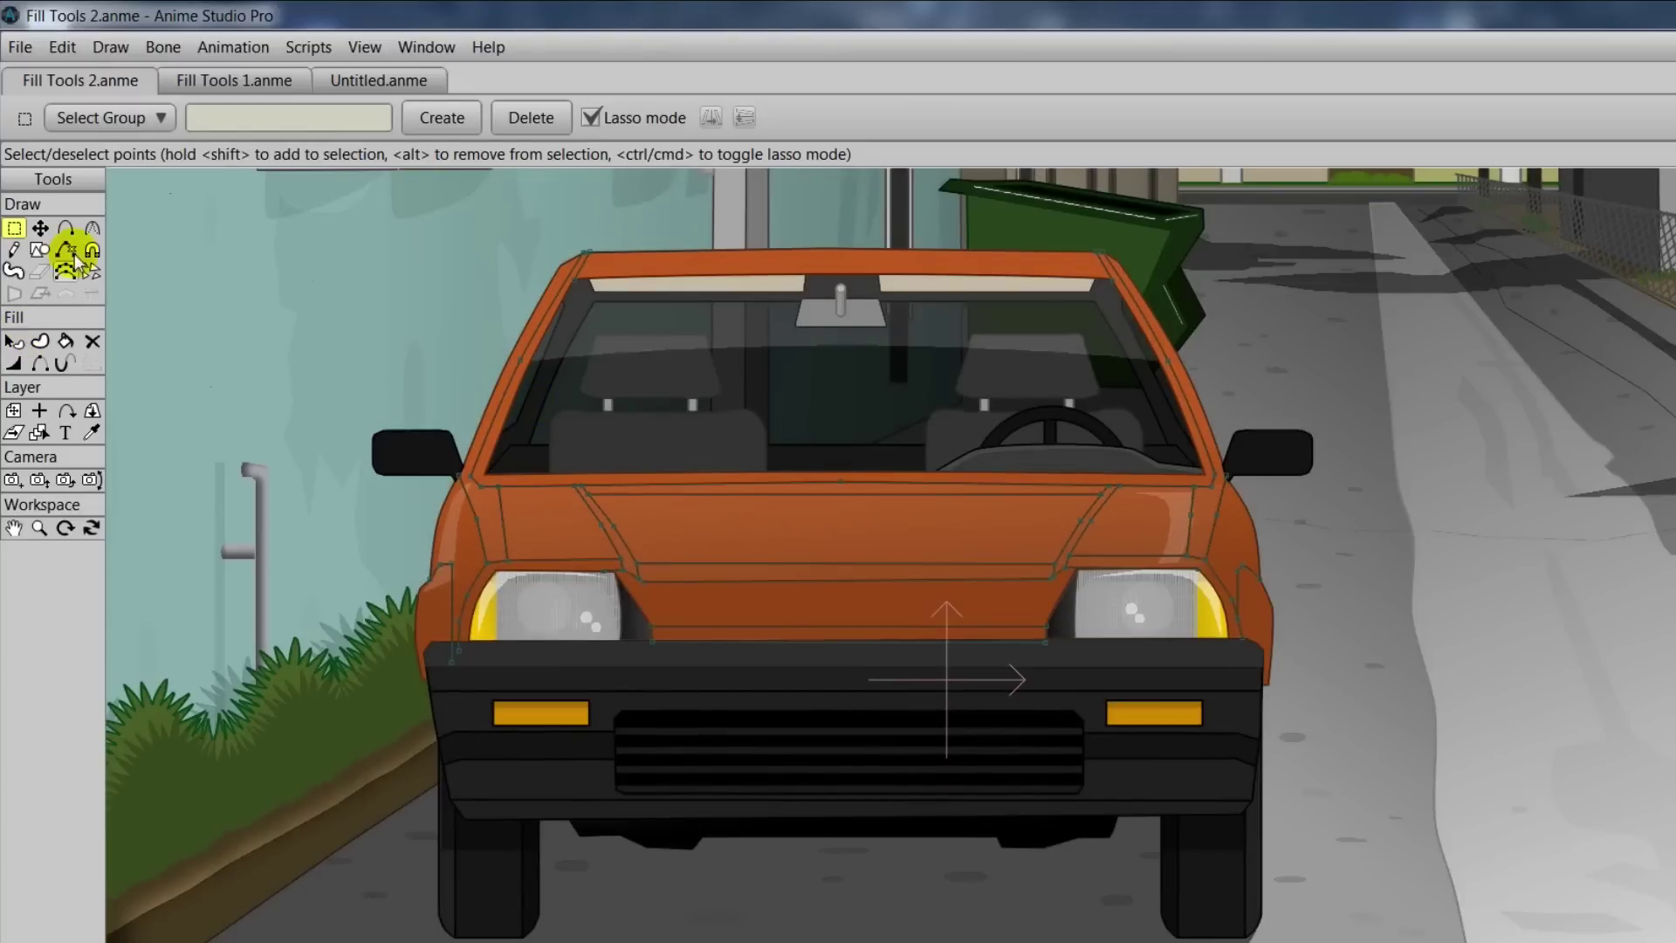
{"action": "left_click", "coordinate": [14, 363]}
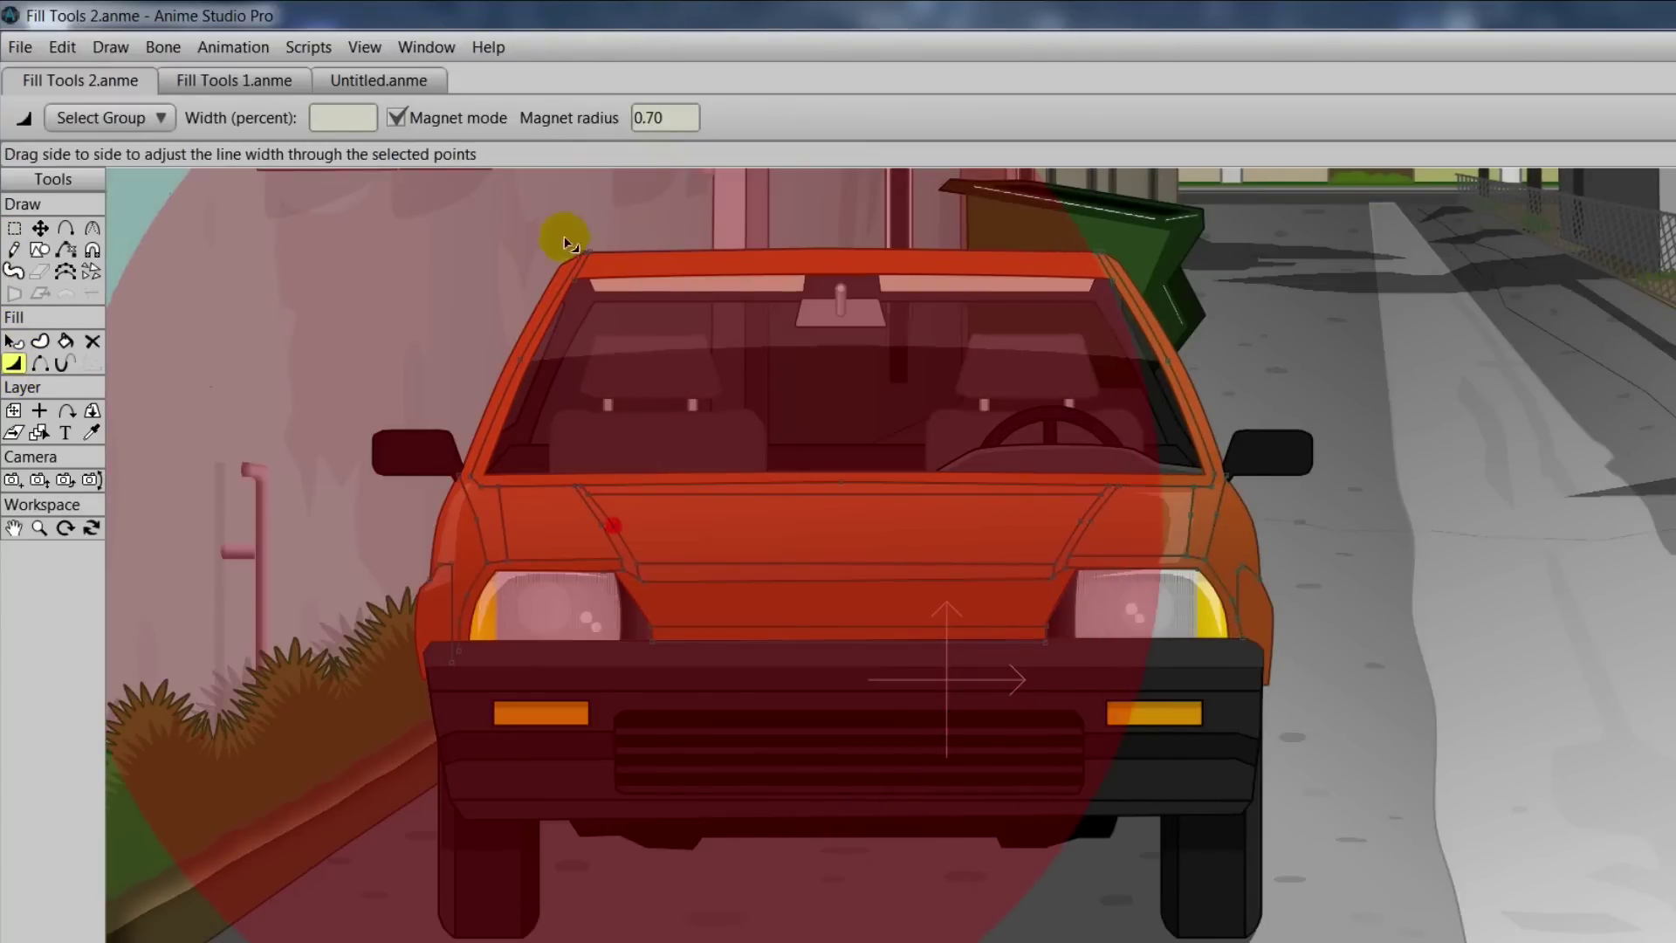
Step: Vary line widths across the hood, bumper and lower edge, setting magnet radius to 1.30
{"action": "left_click", "coordinate": [675, 122]}
{"action": "scroll", "coordinate": [676, 123], "scroll_direction": "down", "scroll_amount": 2}
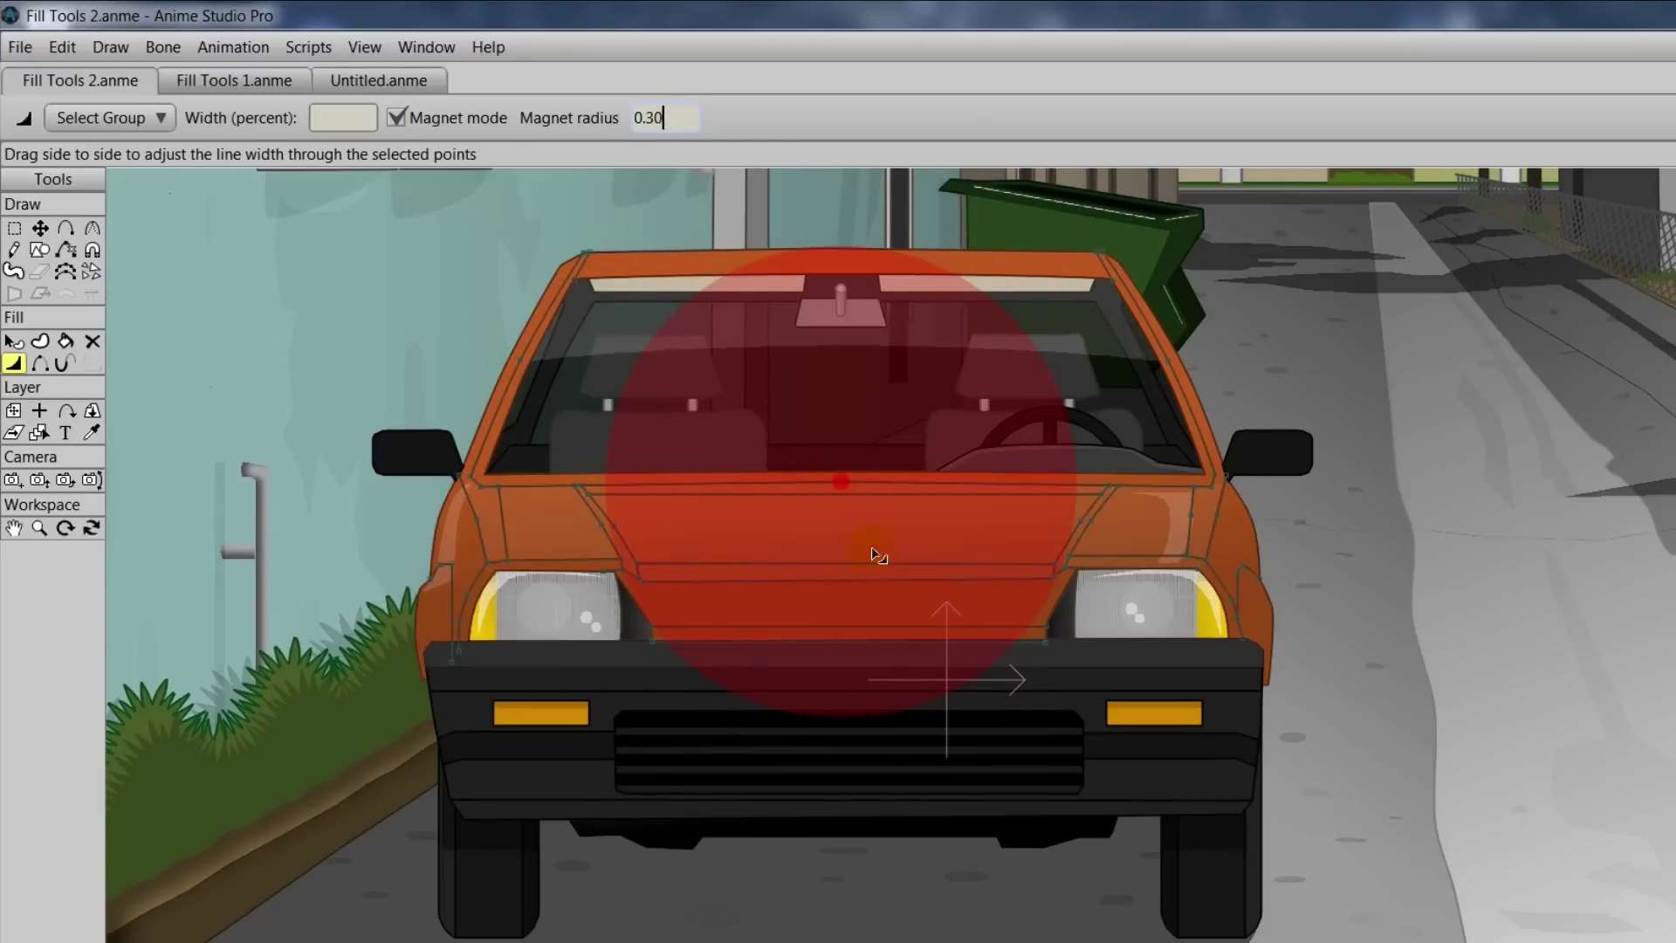
{"action": "left_click_drag", "start_coordinate": [846, 579], "coordinate": [982, 583]}
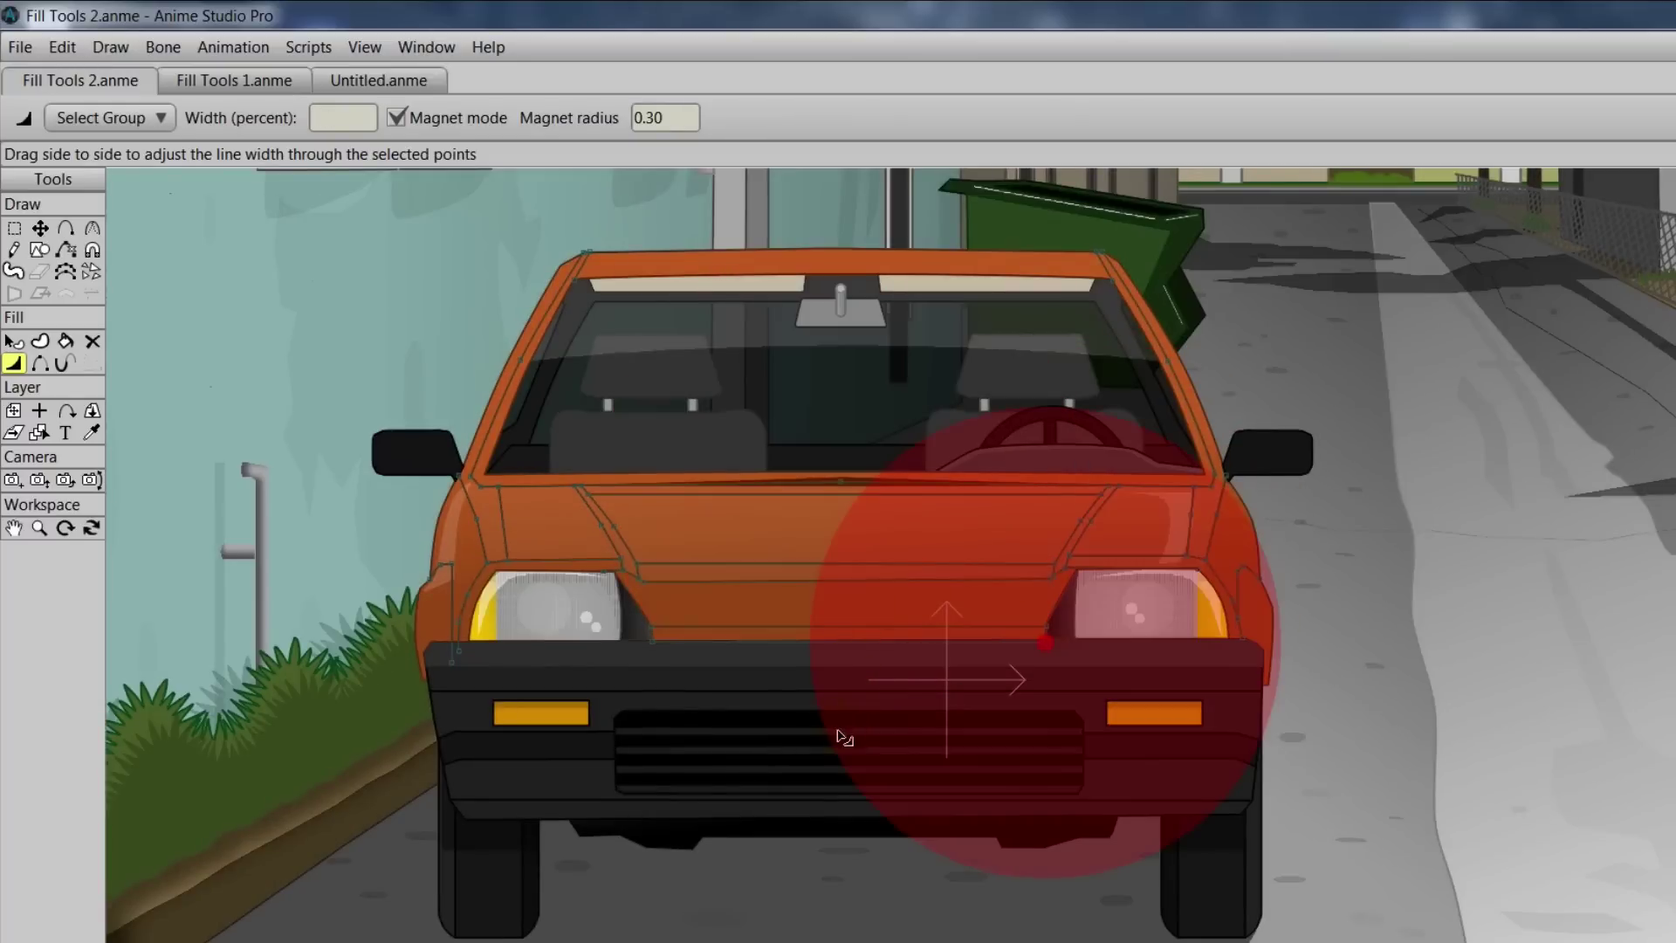
{"action": "left_click_drag", "start_coordinate": [864, 727], "coordinate": [1086, 733]}
{"action": "left_click_drag", "start_coordinate": [1063, 625], "coordinate": [1306, 654]}
{"action": "left_click", "coordinate": [663, 117]}
{"action": "type", "text": "1.30"}
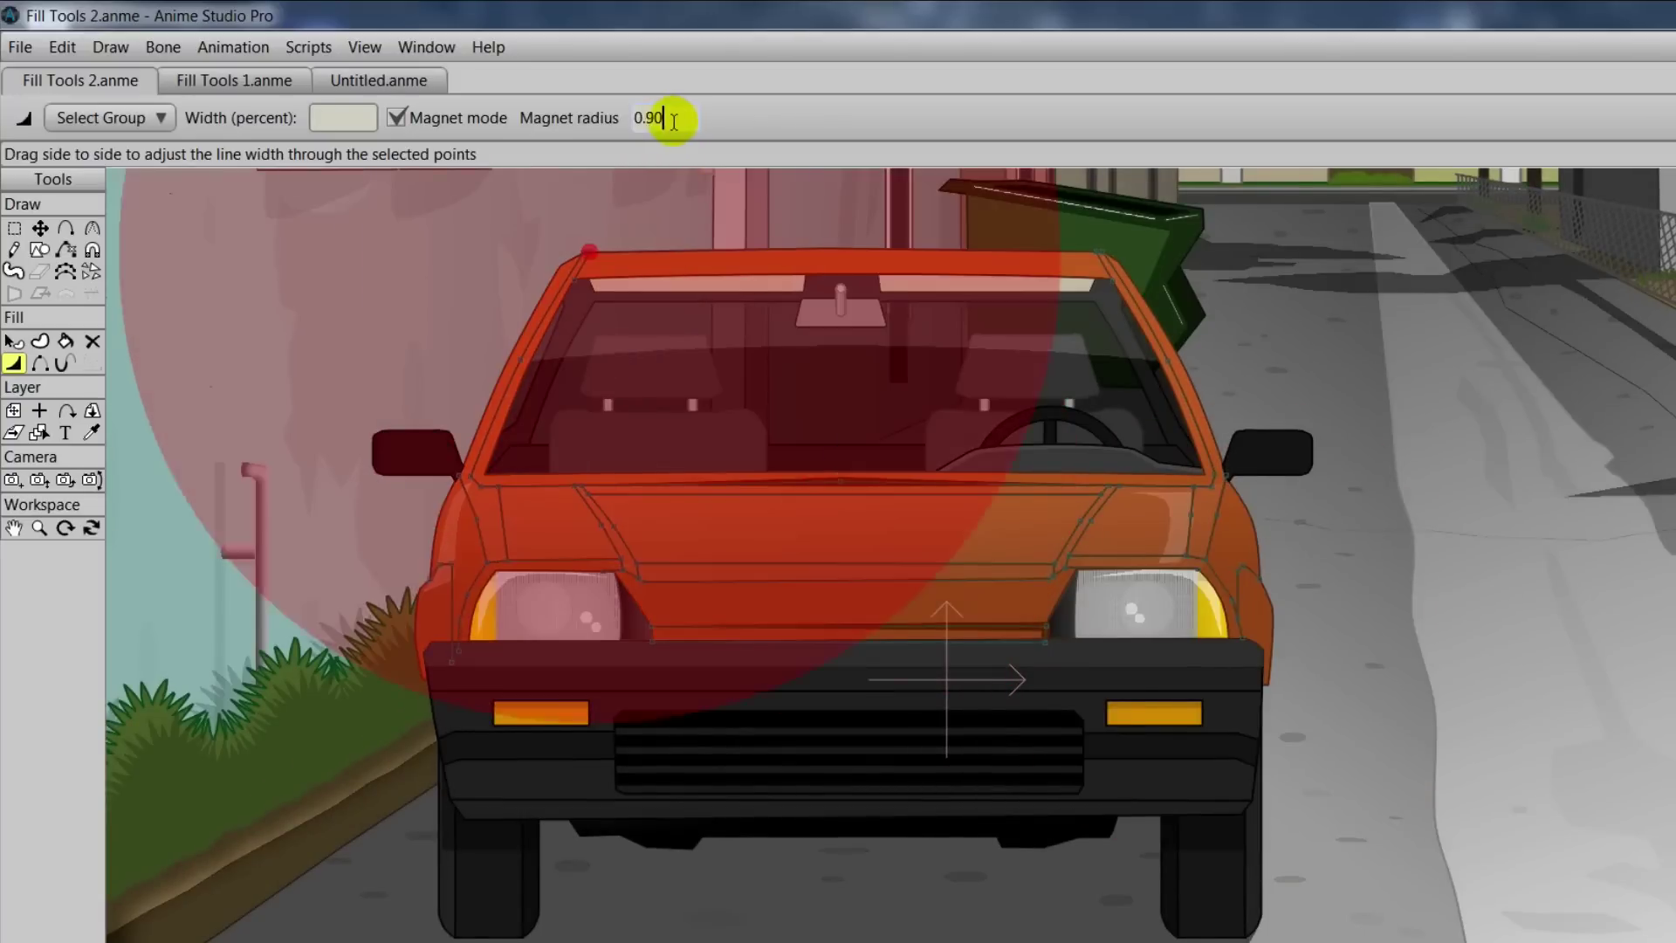
{"action": "left_click_drag", "start_coordinate": [1080, 521], "coordinate": [1126, 515]}
Step: With magnet radius 2.60, adjust widths across the hood, its right corner and lower line
{"action": "left_click", "coordinate": [690, 118]}
{"action": "type", "text": "2.60"}
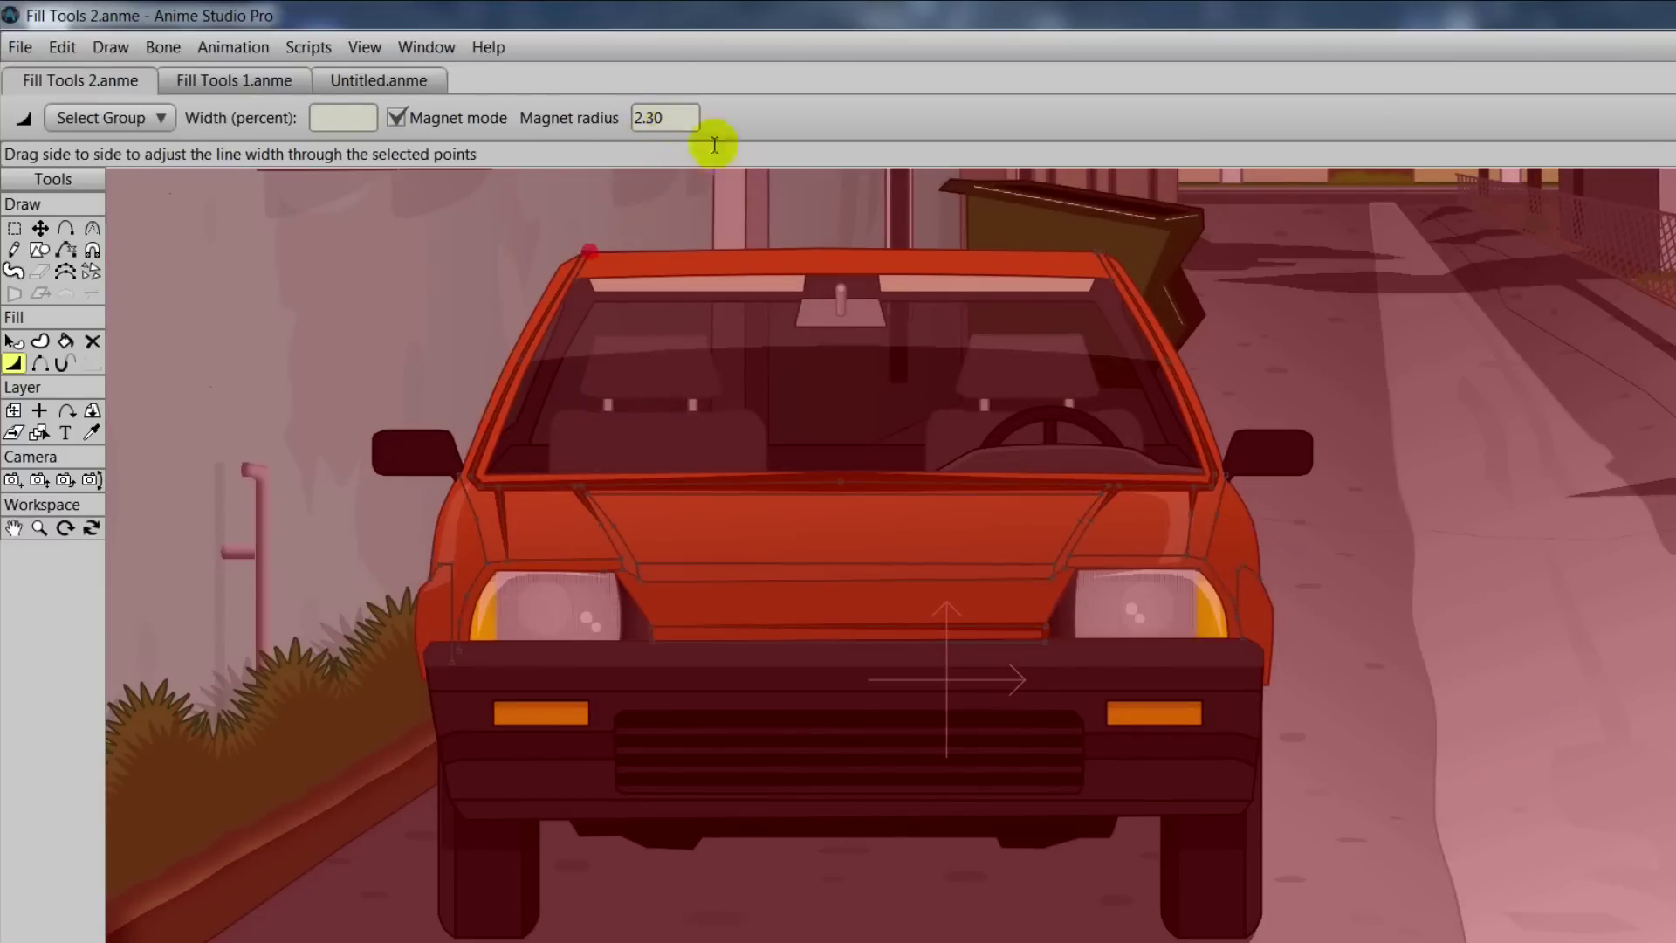
{"action": "left_click_drag", "start_coordinate": [842, 630], "coordinate": [1059, 637]}
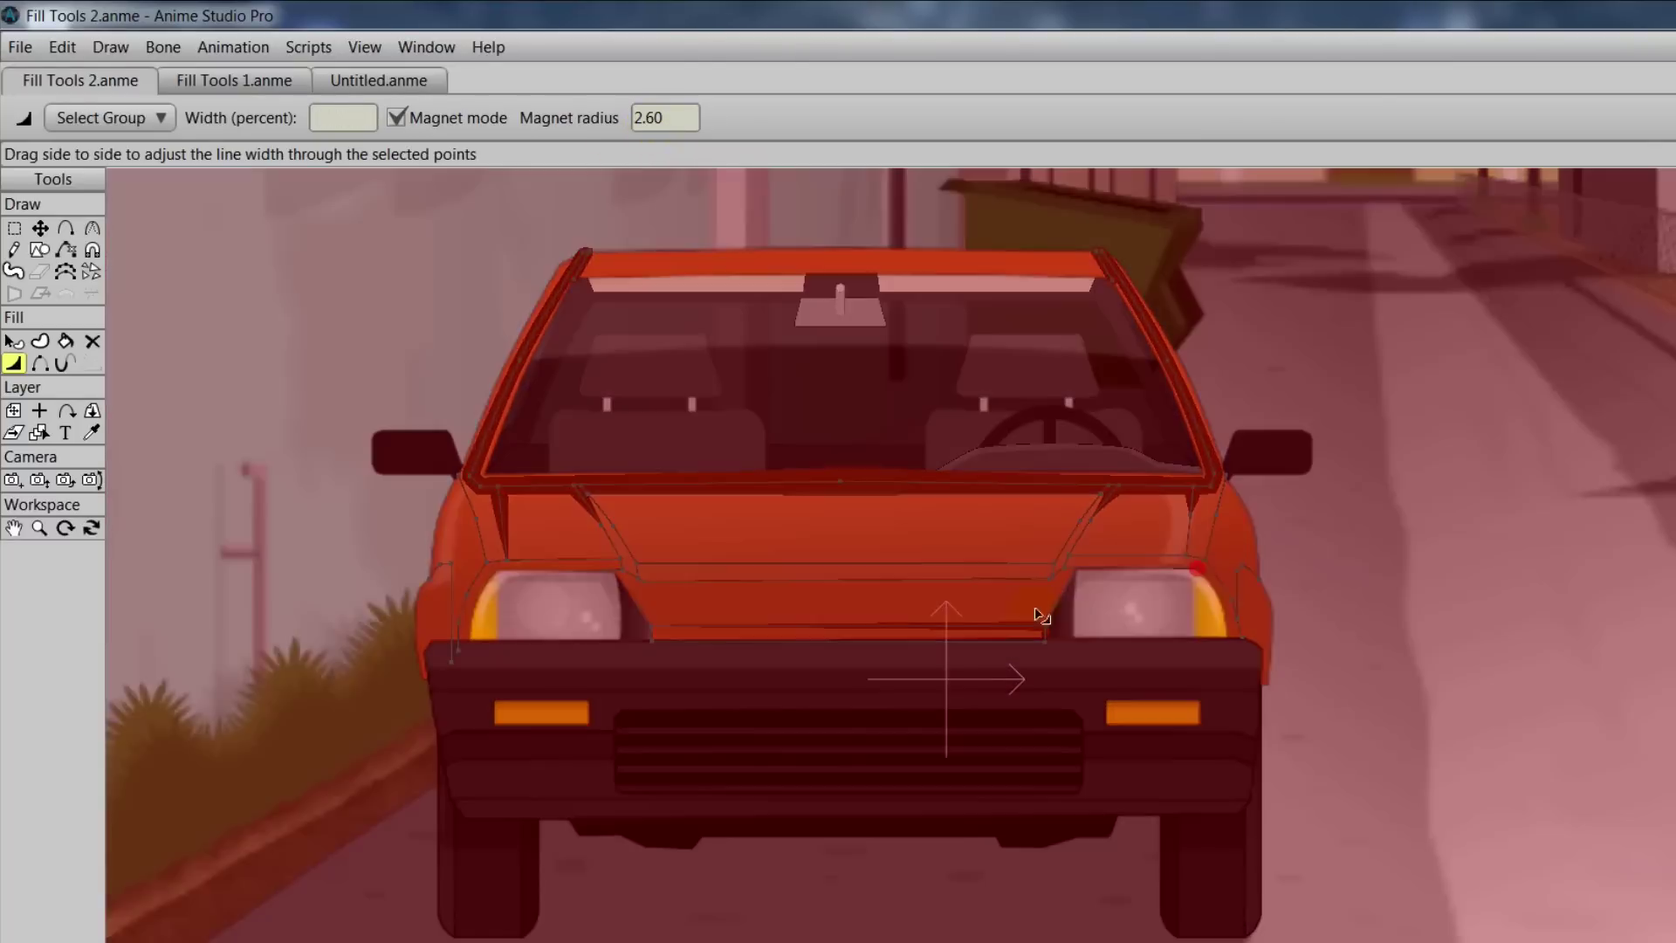
{"action": "left_click_drag", "start_coordinate": [1066, 573], "coordinate": [1117, 604]}
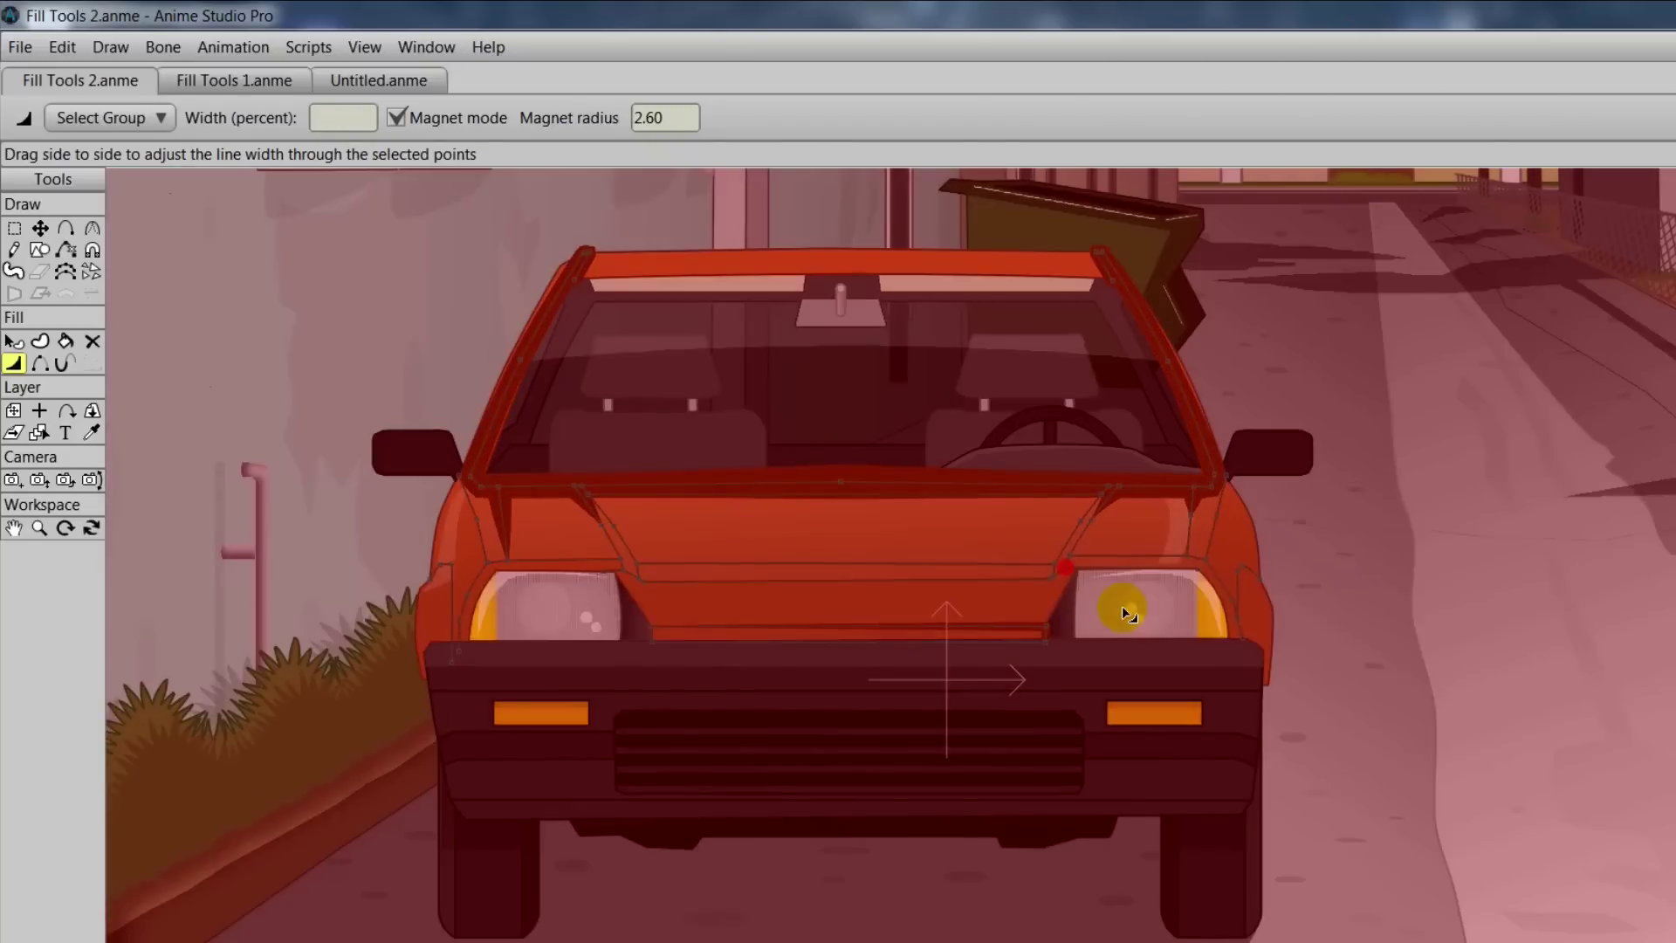
{"action": "left_click_drag", "start_coordinate": [987, 608], "coordinate": [1346, 834]}
{"action": "scroll", "coordinate": [1040, 618], "scroll_direction": "down", "scroll_amount": 4}
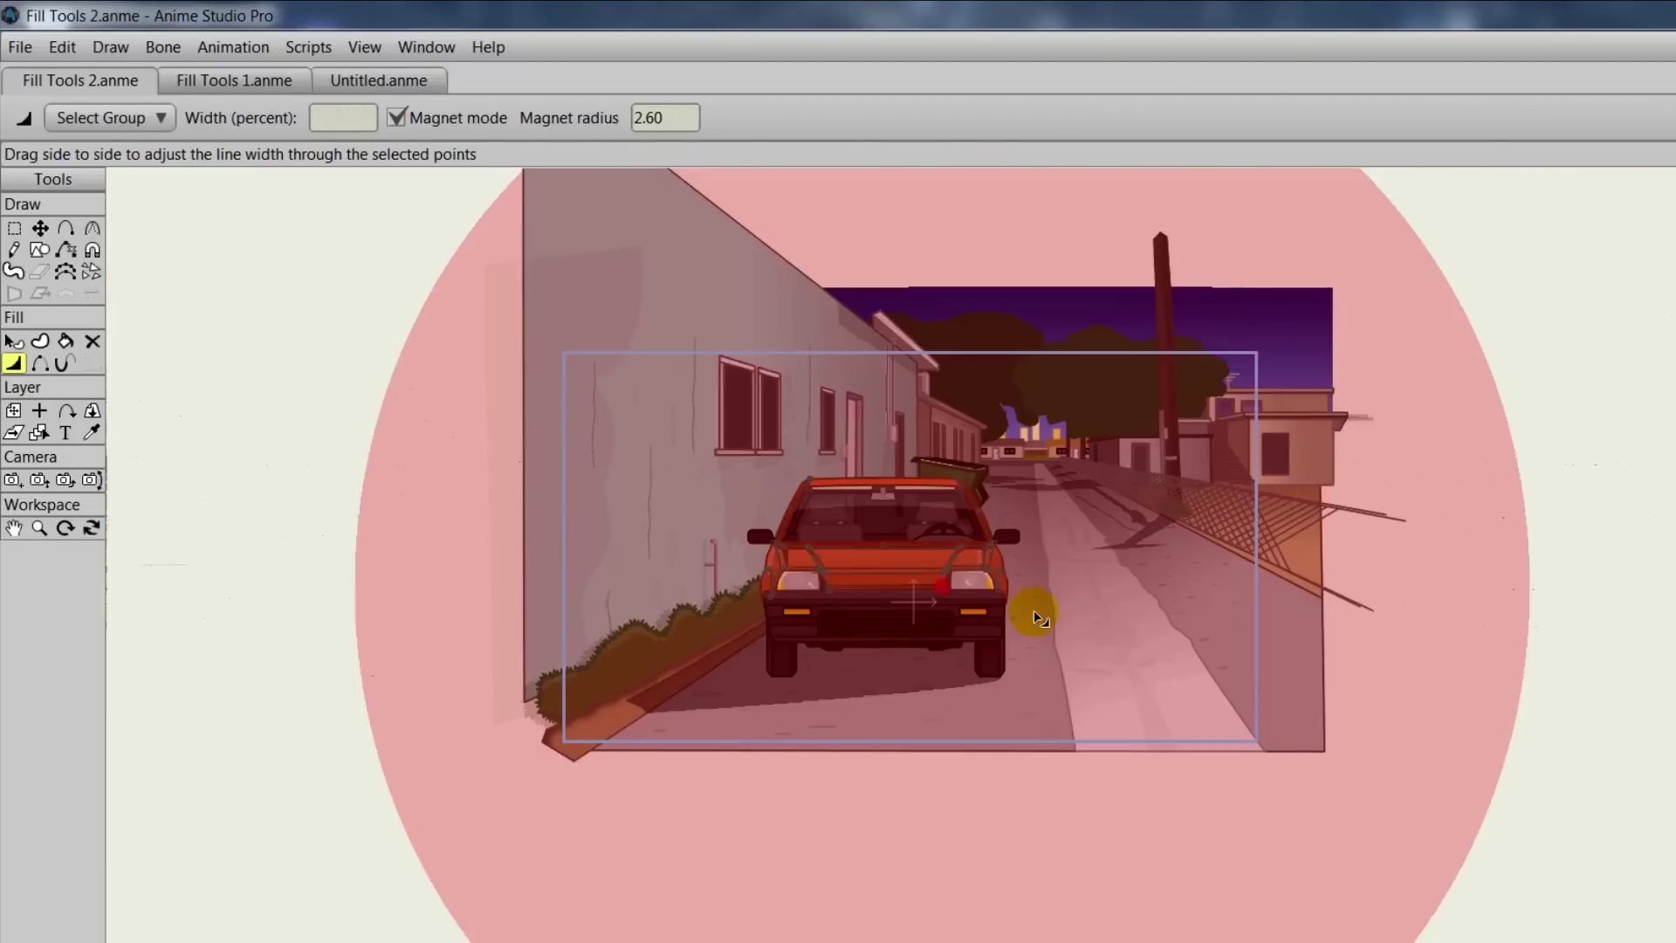
{"action": "scroll", "coordinate": [1040, 618], "scroll_direction": "up", "scroll_amount": 2}
{"action": "scroll", "coordinate": [1040, 618], "scroll_direction": "up", "scroll_amount": 2}
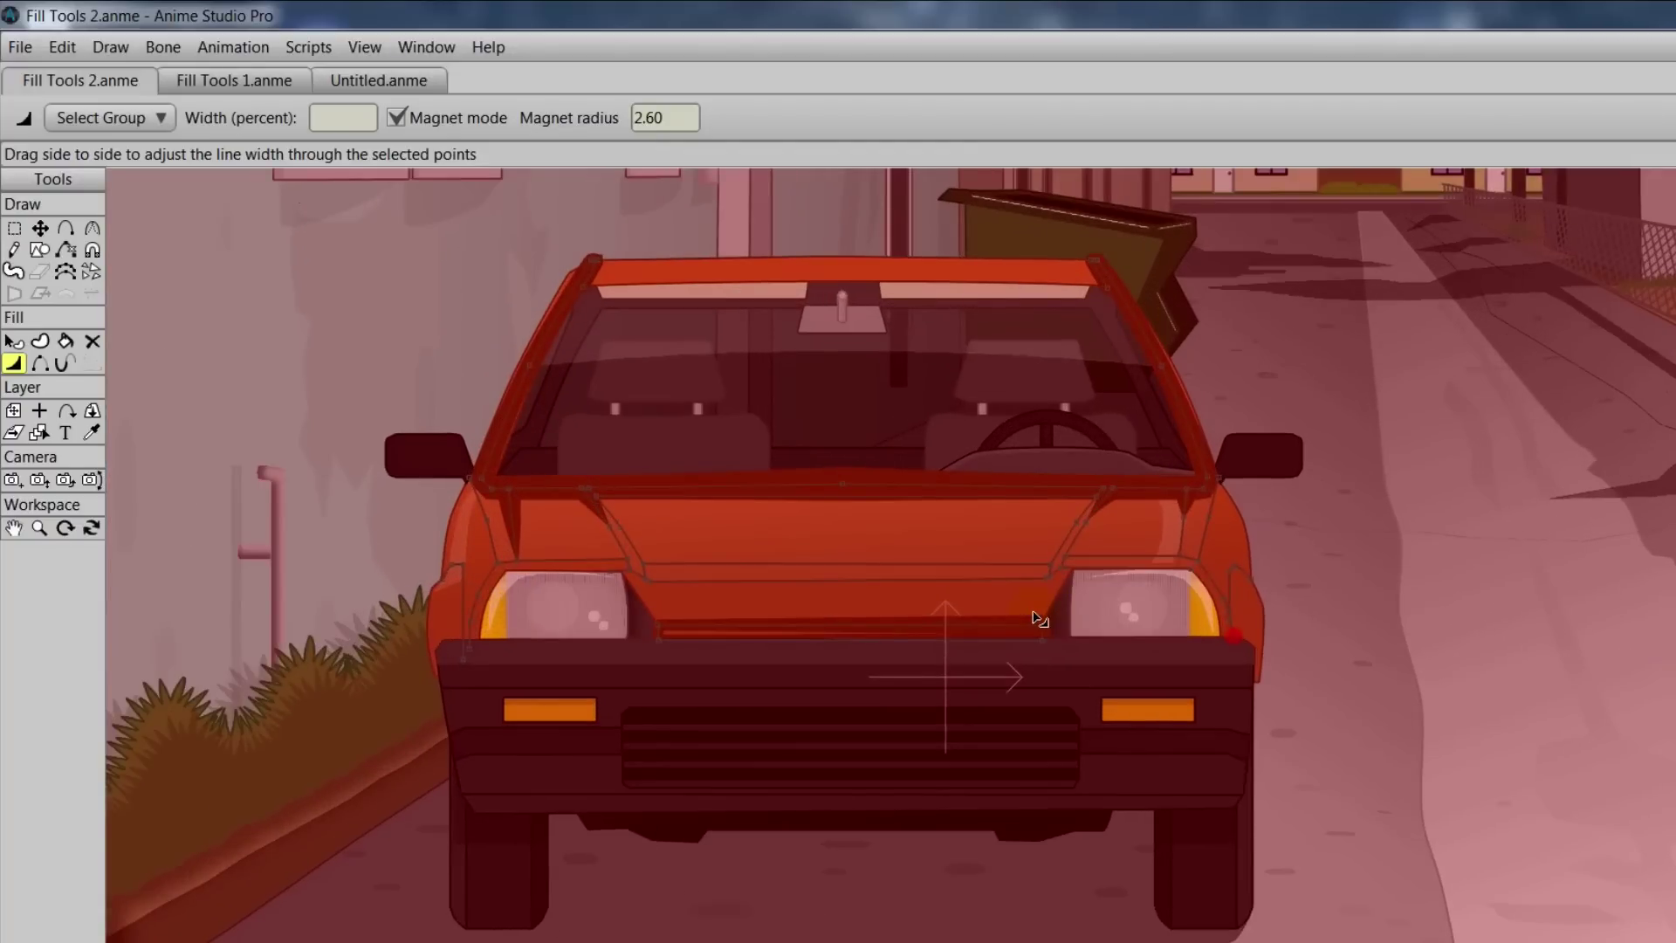
Step: With the Hide Edge tool, zoom into the car and hide the left and right hood edges
{"action": "key", "text": "g"}
{"action": "scroll", "coordinate": [1040, 618], "scroll_direction": "down", "scroll_amount": 2}
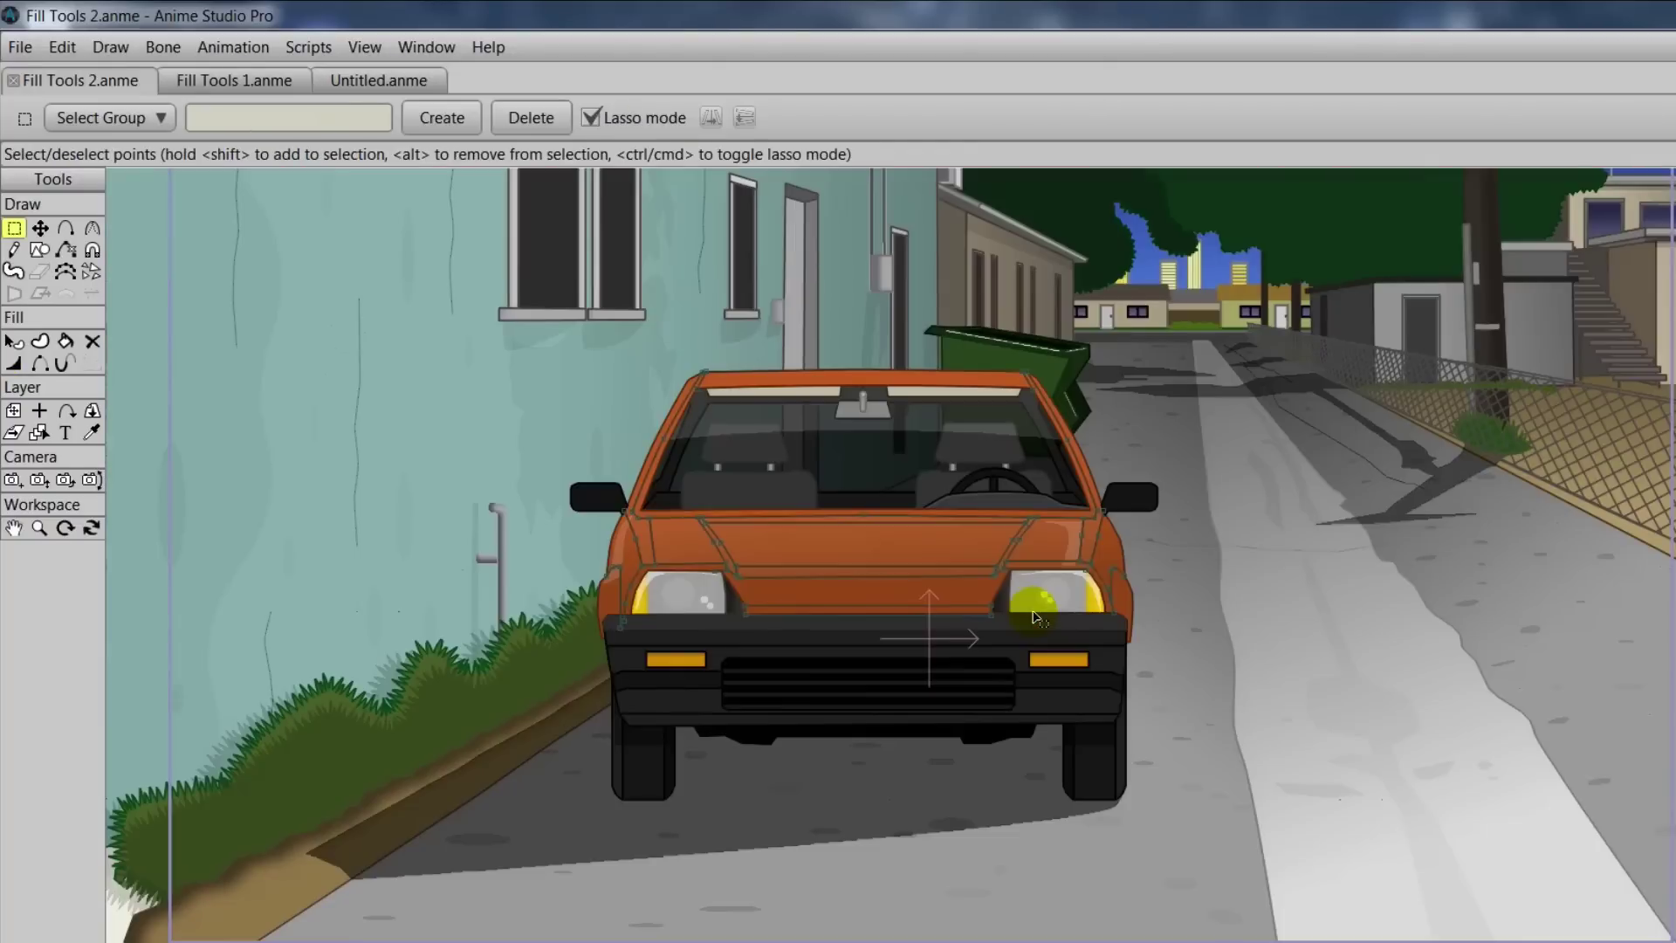
{"action": "left_click", "coordinate": [41, 364]}
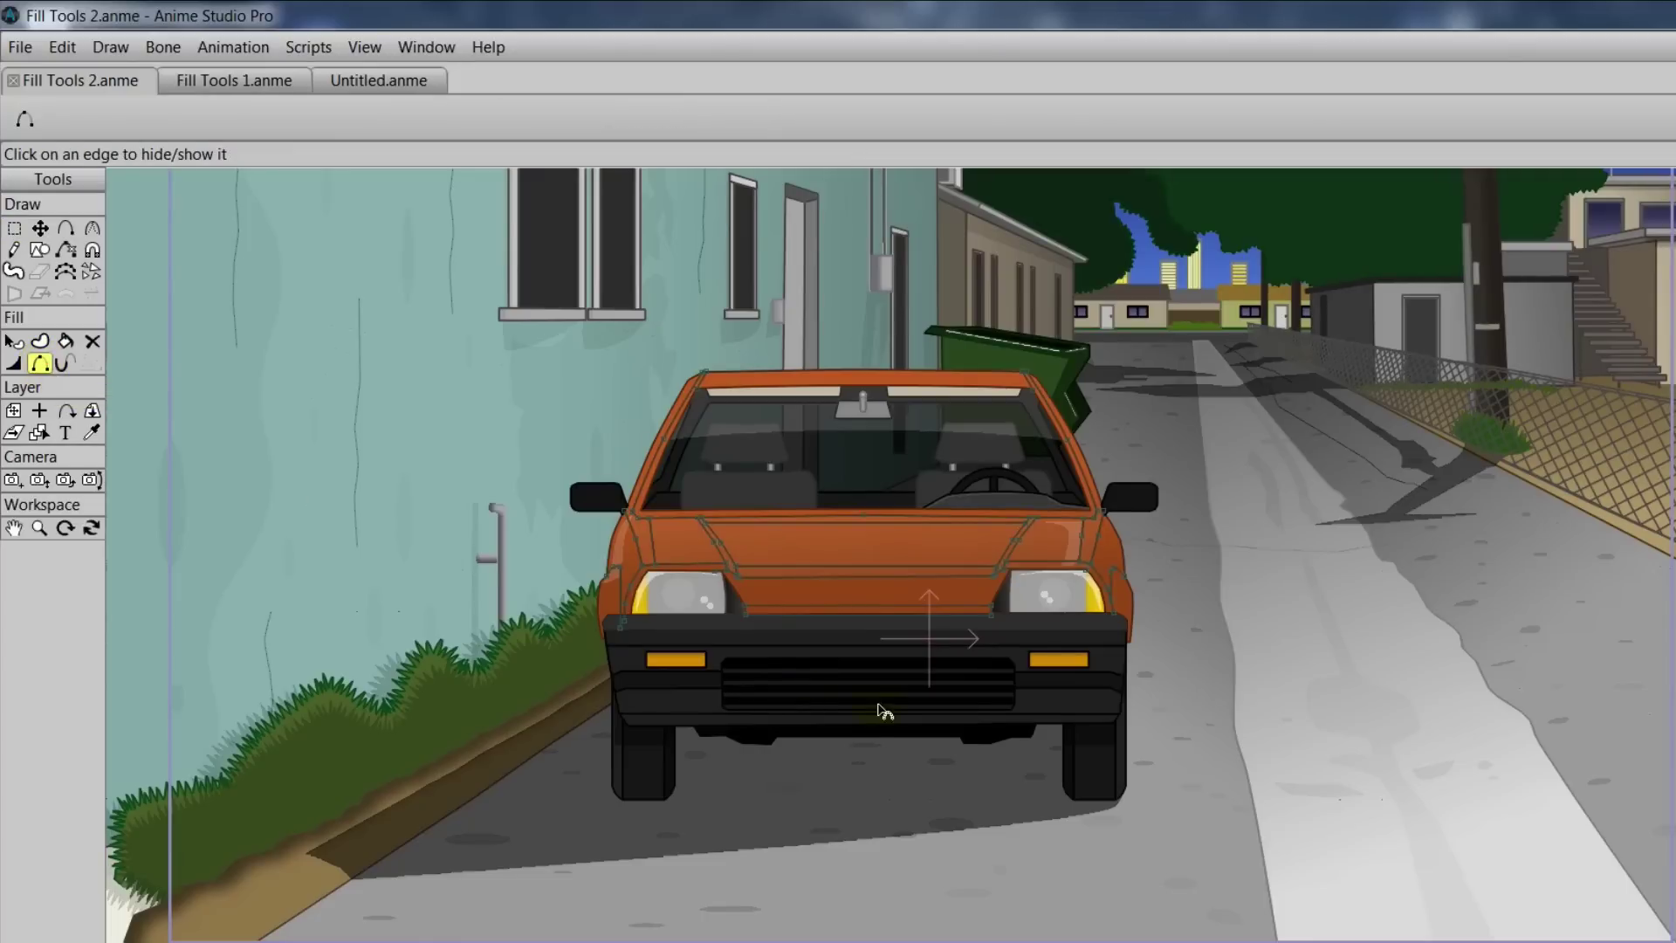
{"action": "scroll", "coordinate": [881, 707], "scroll_direction": "up", "scroll_amount": 3}
{"action": "scroll", "coordinate": [886, 706], "scroll_direction": "up", "scroll_amount": 1}
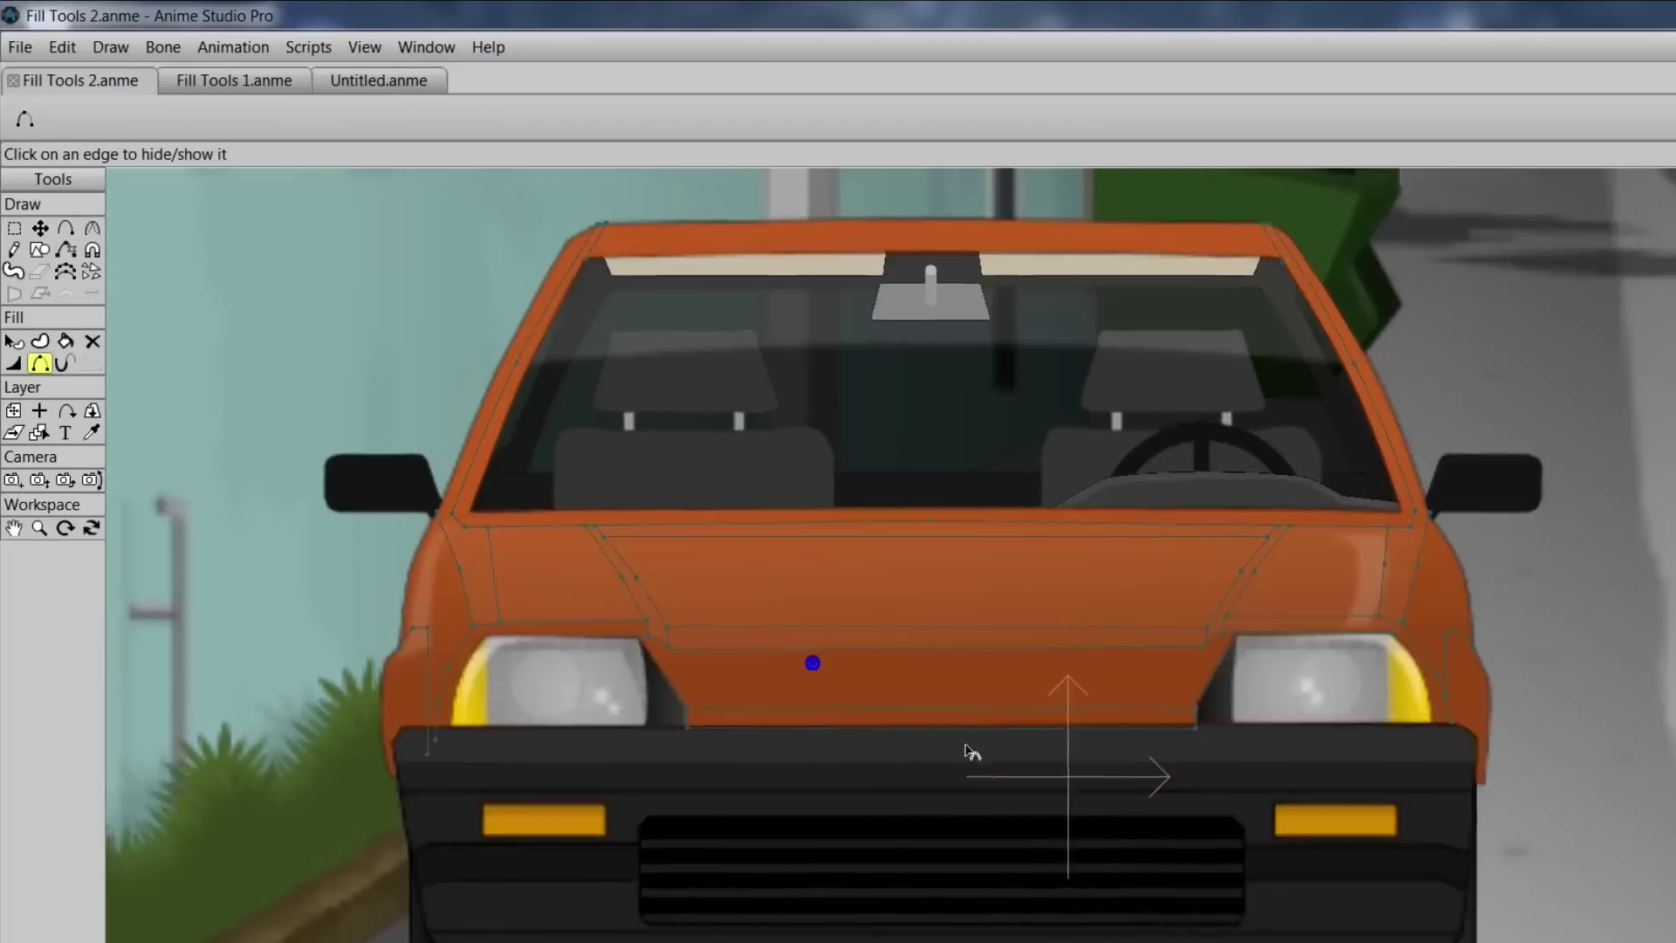
{"action": "scroll", "coordinate": [973, 748], "scroll_direction": "up", "scroll_amount": 2}
{"action": "scroll", "coordinate": [1048, 764], "scroll_direction": "up", "scroll_amount": 1}
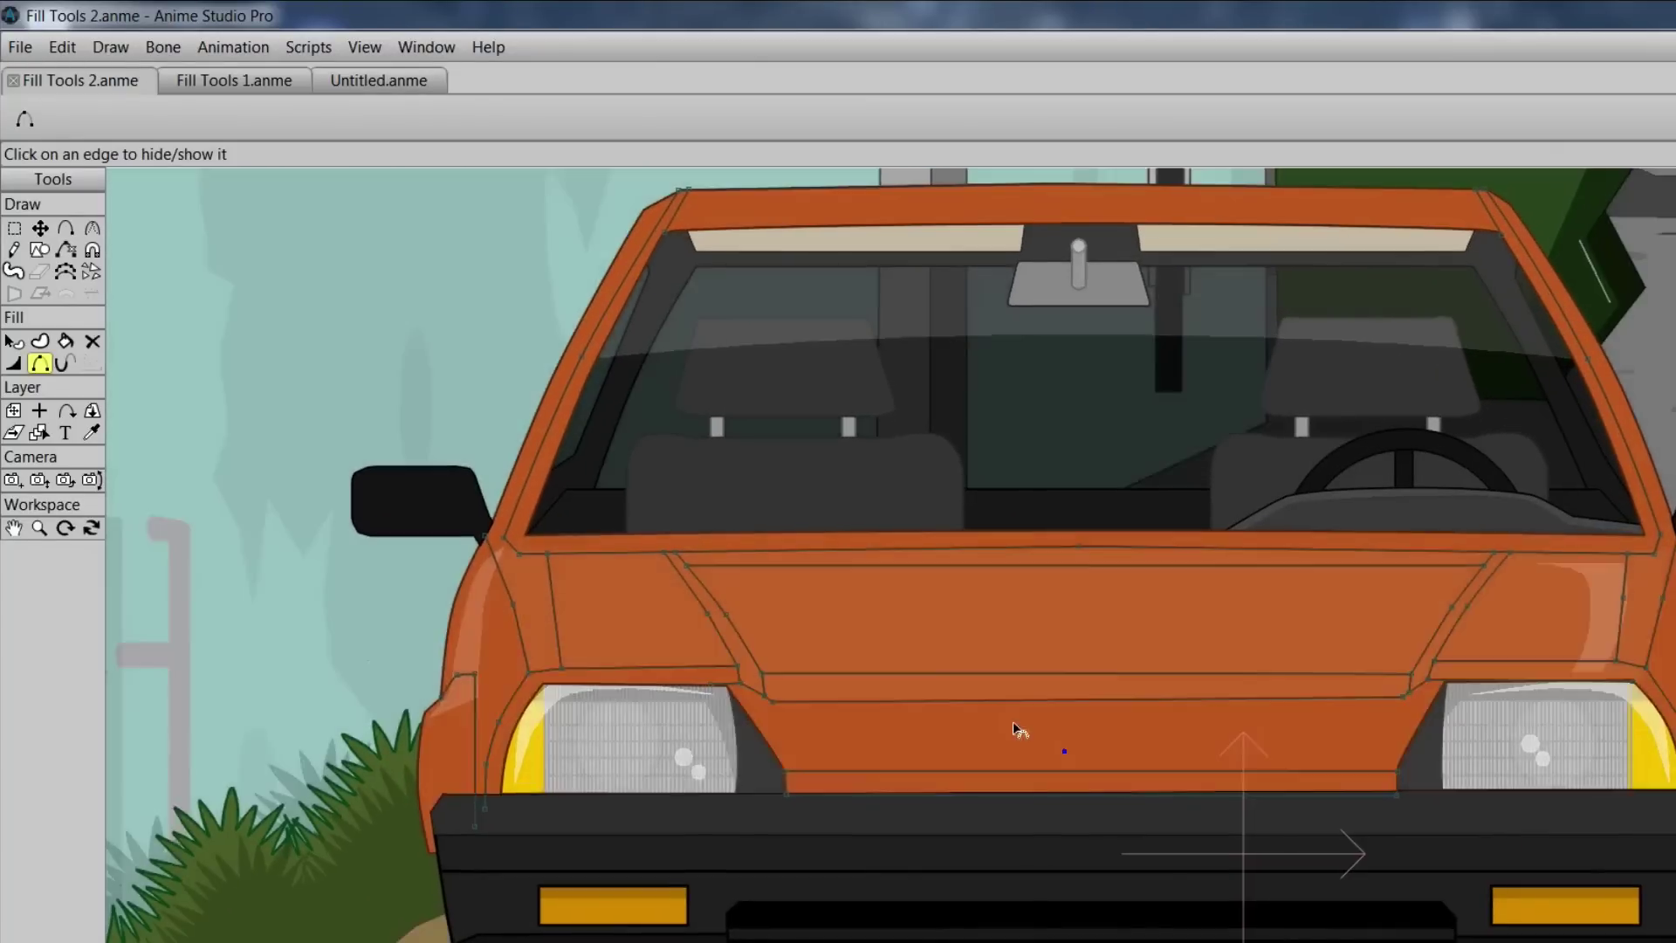
{"action": "scroll", "coordinate": [1017, 734], "scroll_direction": "up", "scroll_amount": 2}
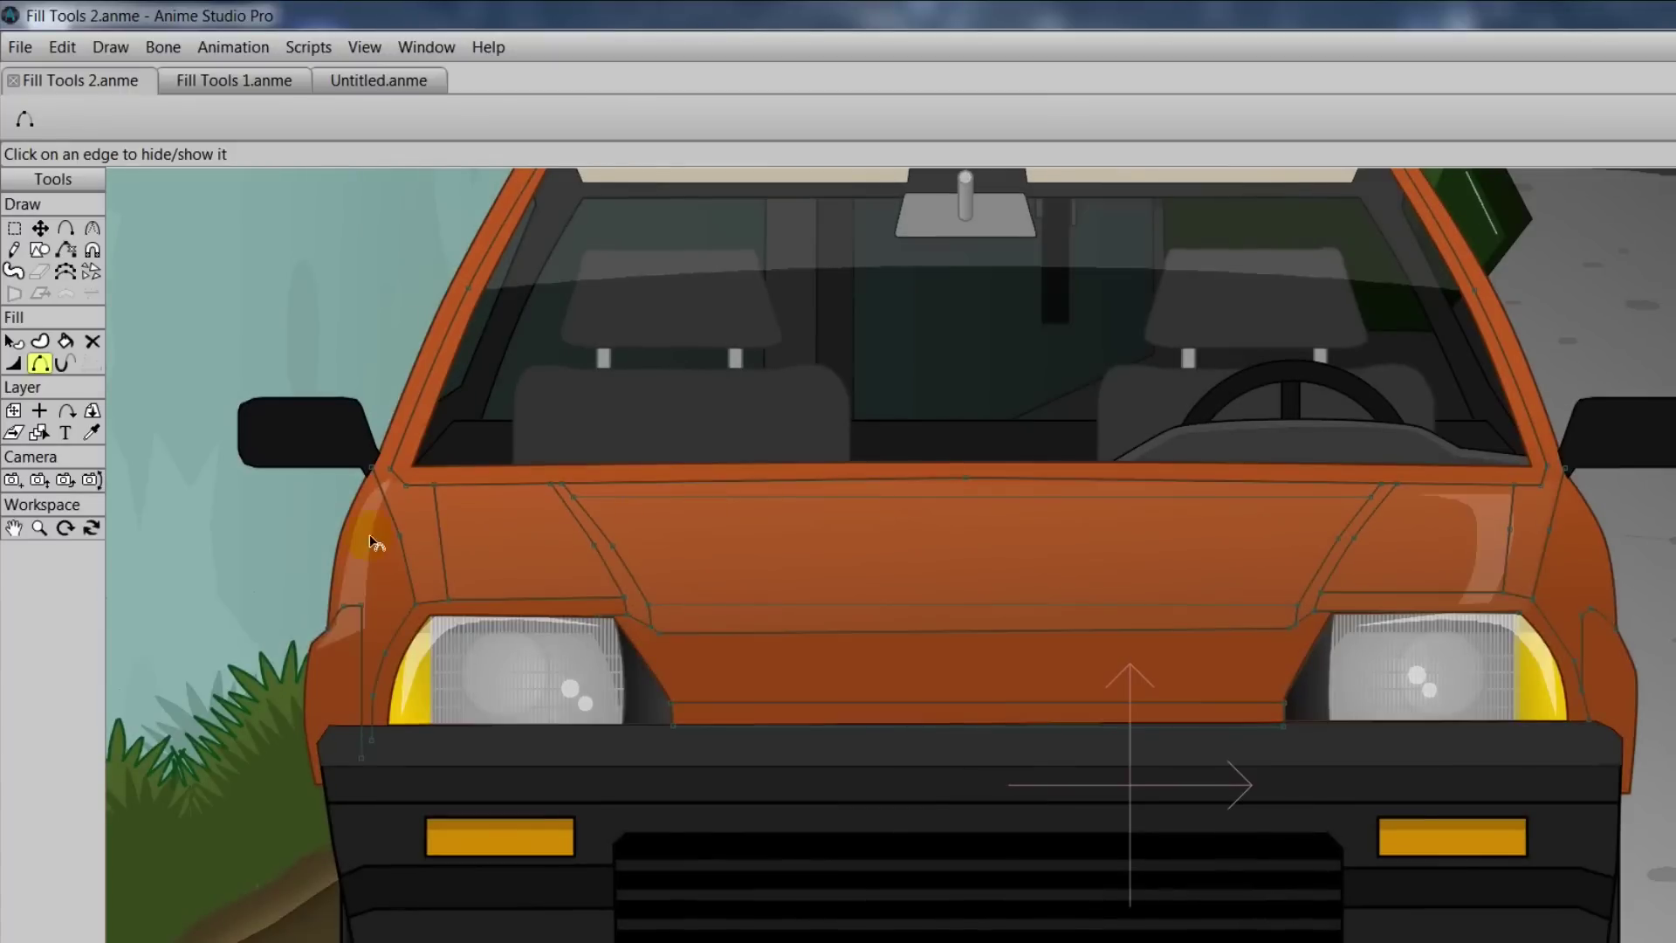
{"action": "left_click", "coordinate": [441, 531]}
{"action": "left_click", "coordinate": [1370, 517]}
Step: Hide another right hood edge, toggle Show Paths off and on in Display Quality, and reframe the view
{"action": "left_click", "coordinate": [1510, 510]}
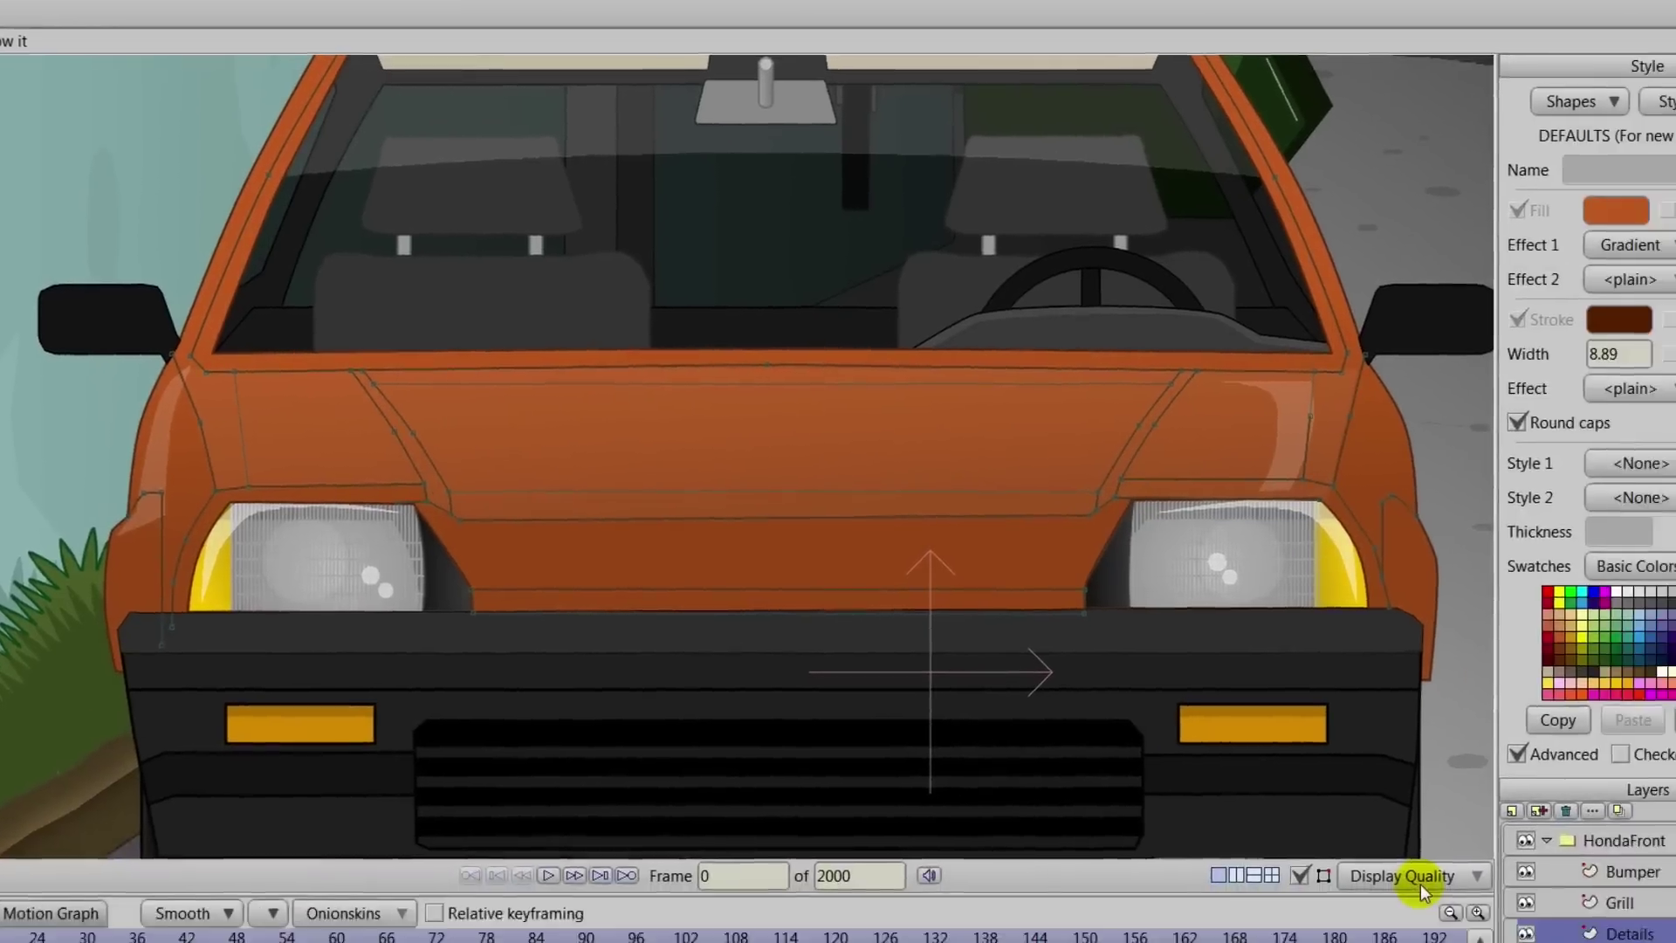
{"action": "left_click", "coordinate": [1617, 941]}
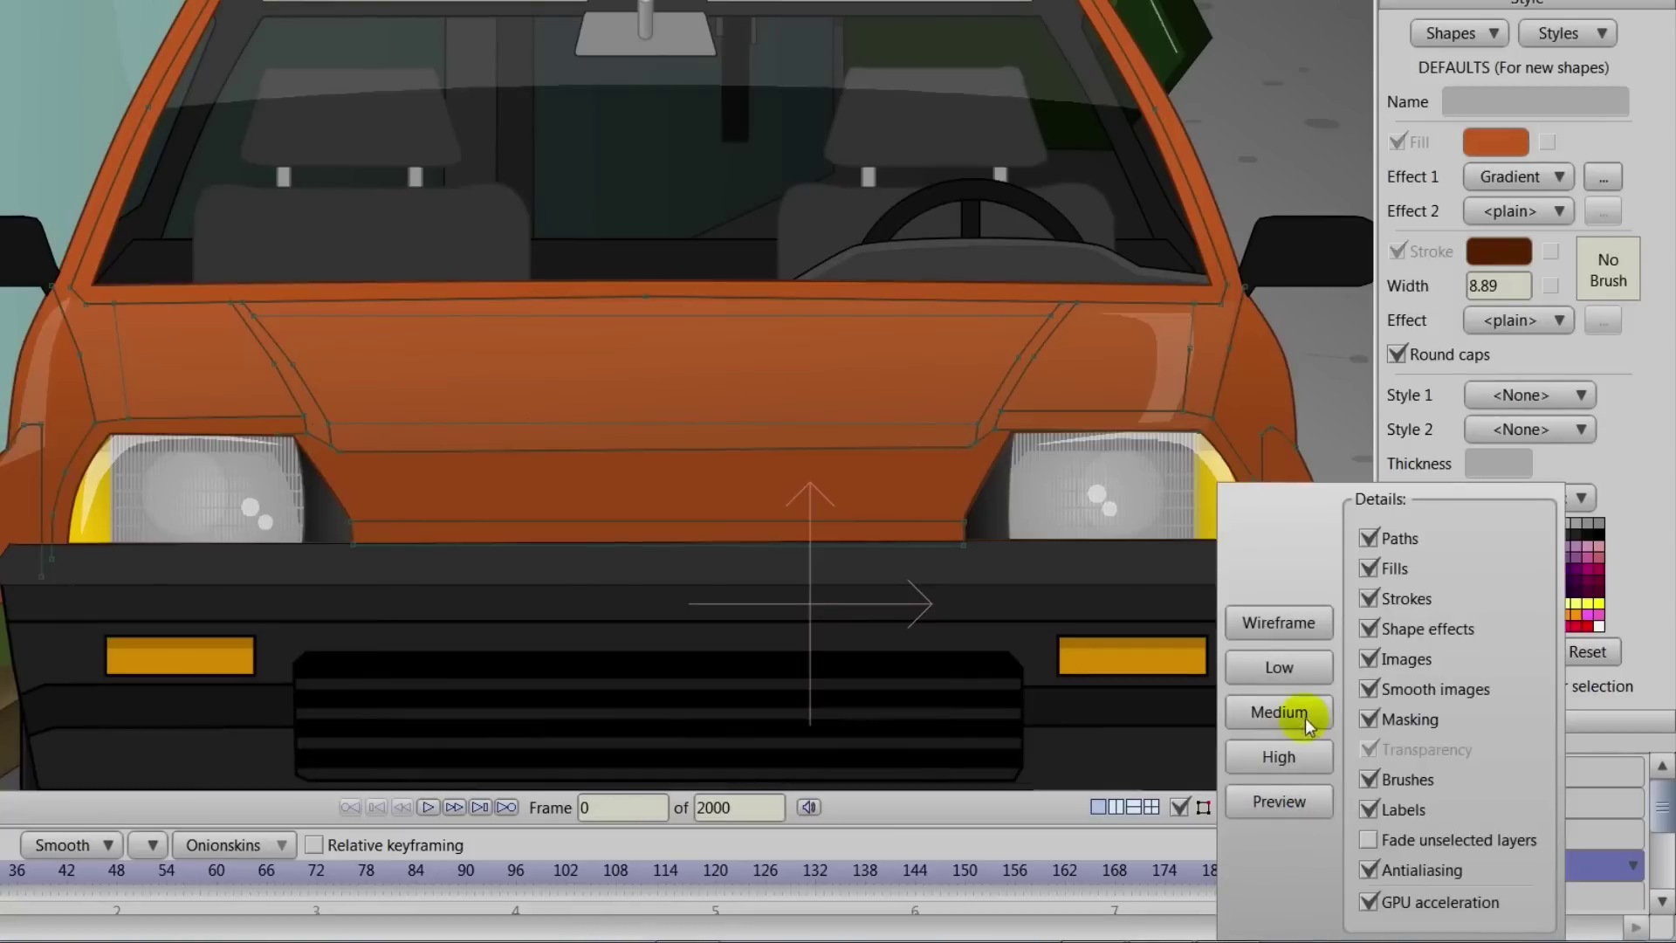
{"action": "left_click", "coordinate": [1175, 808]}
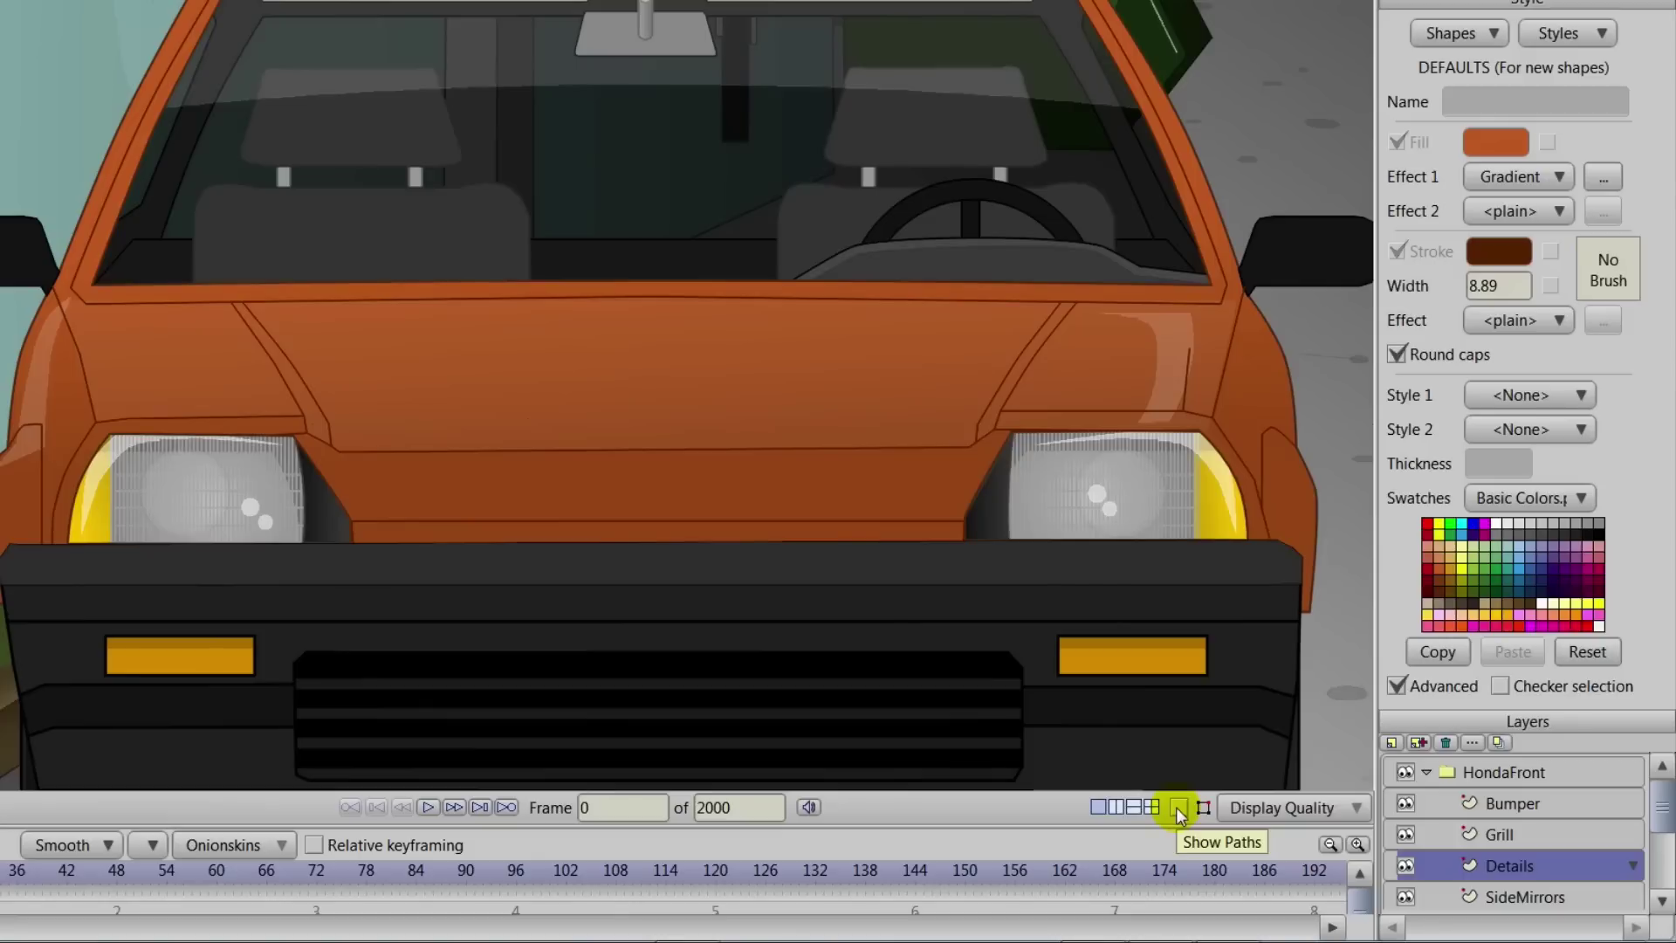
{"action": "left_click", "coordinate": [1178, 810]}
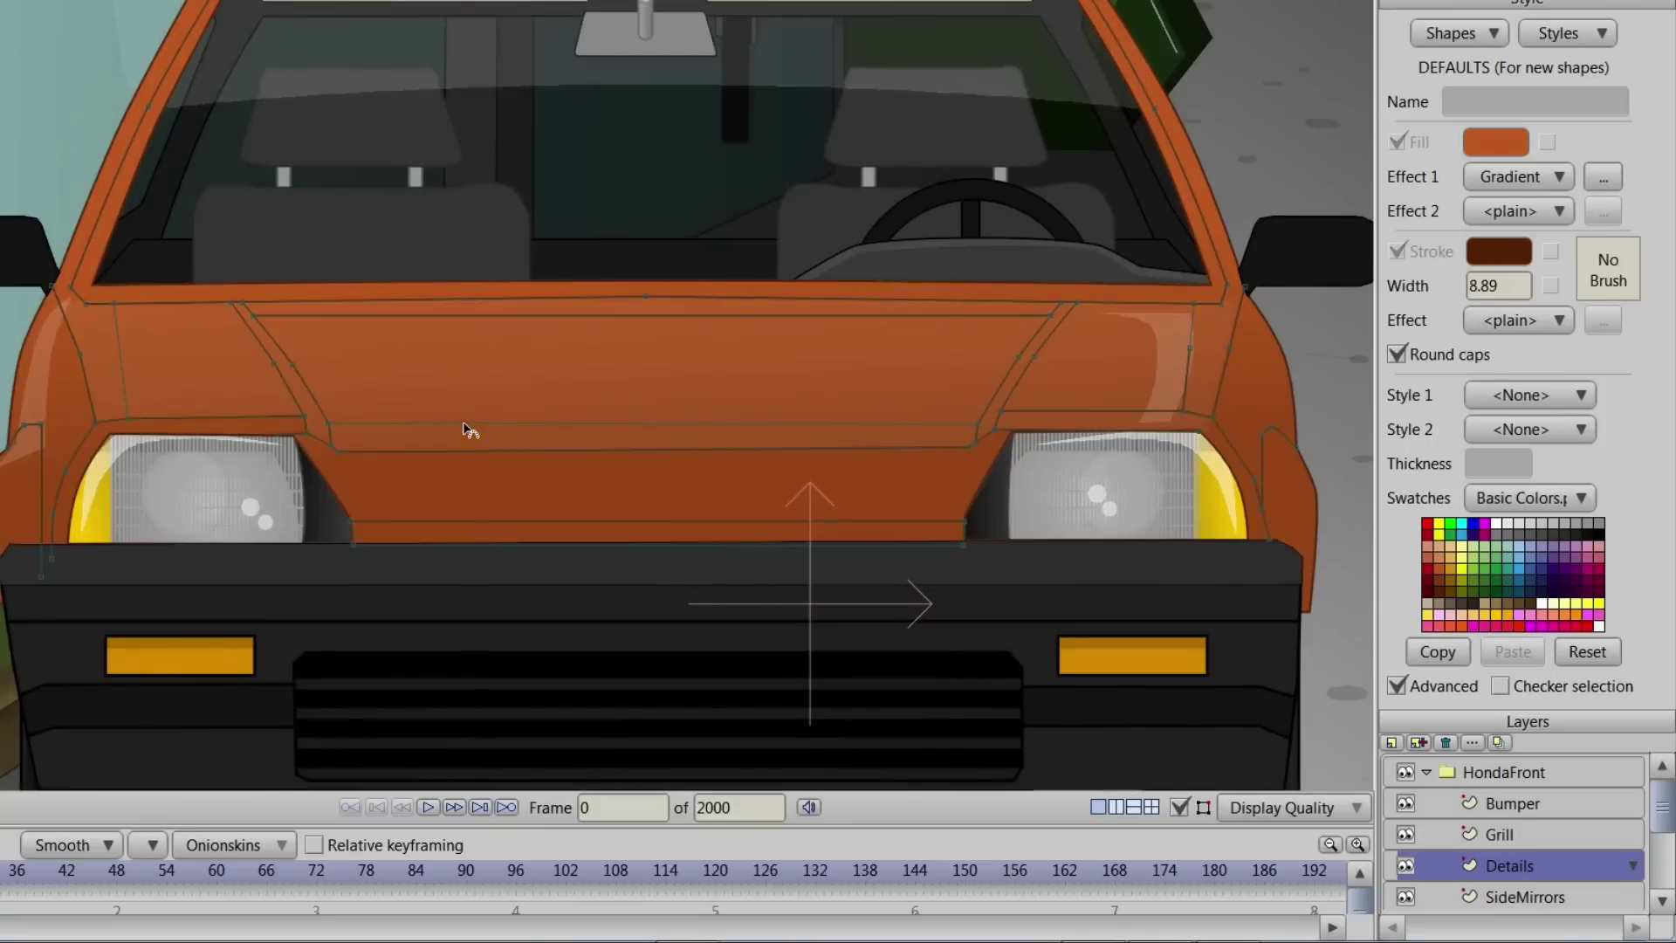
{"action": "scroll", "coordinate": [471, 423], "scroll_direction": "up", "scroll_amount": 2}
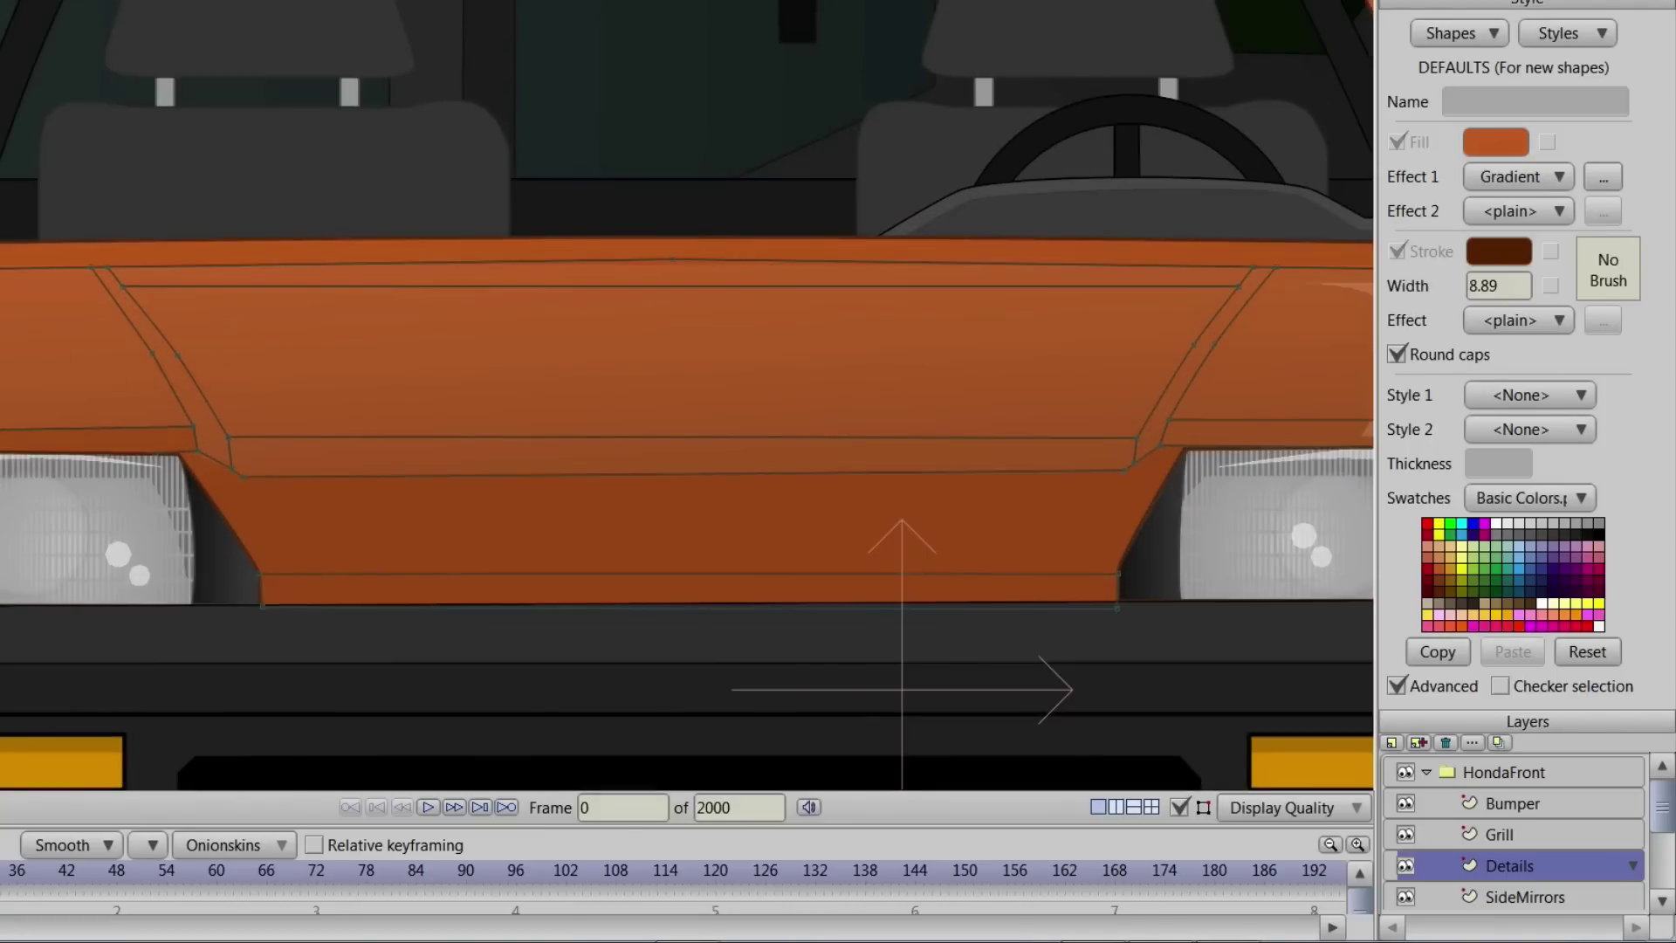
{"action": "scroll", "coordinate": [870, 425], "scroll_direction": "up", "scroll_amount": 2}
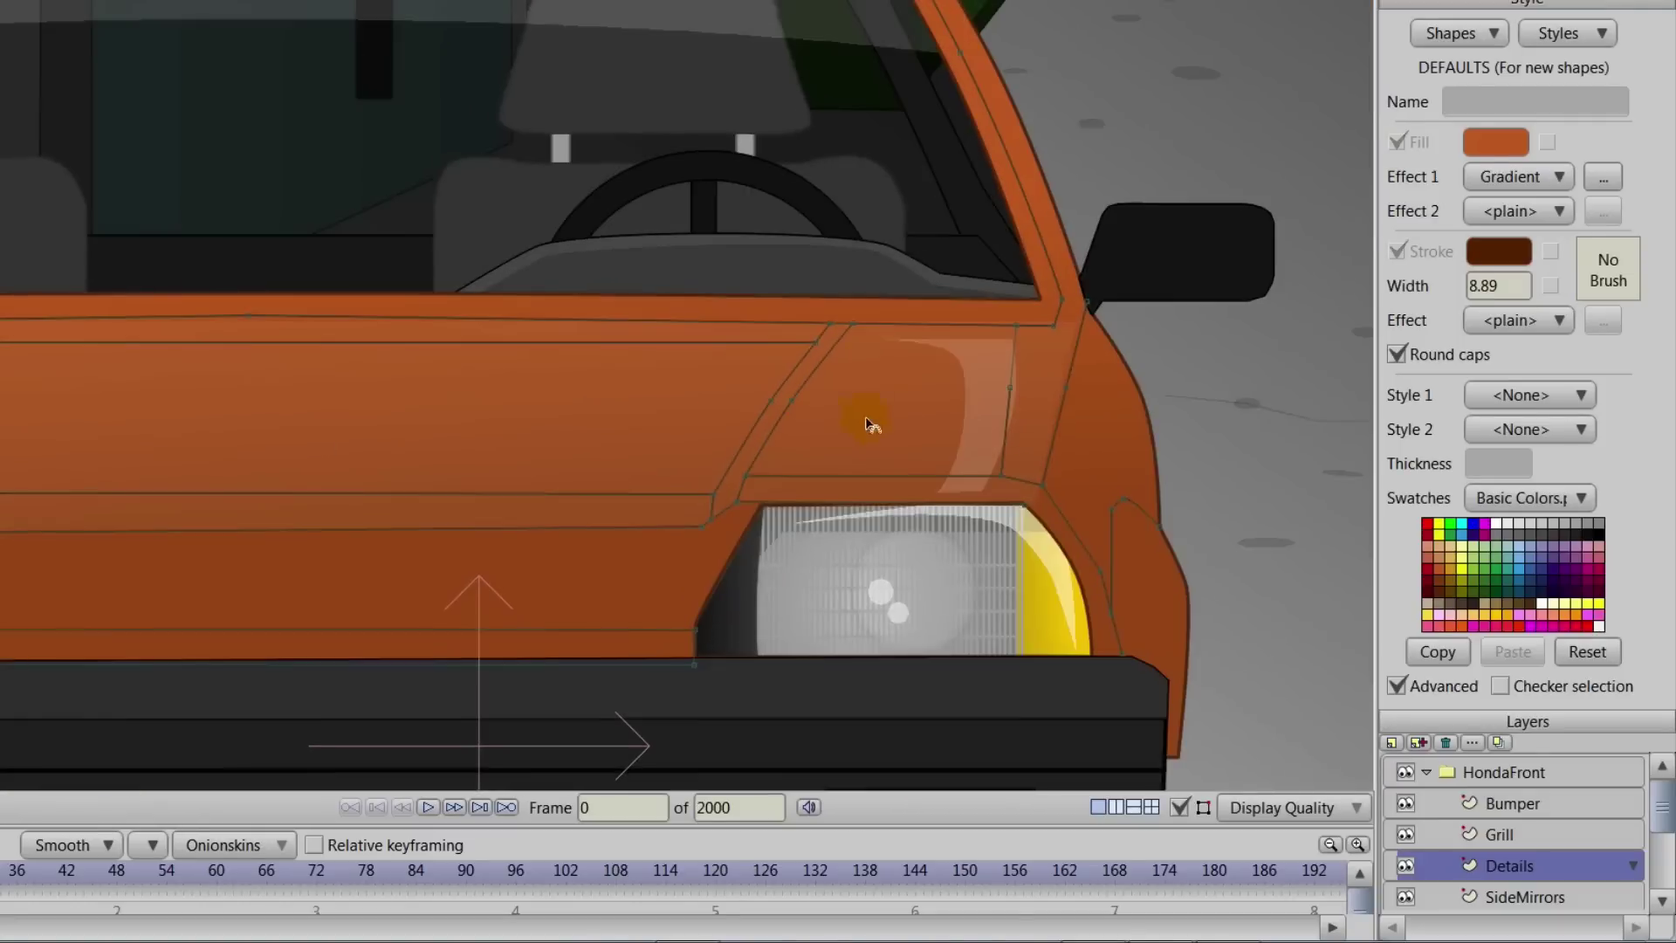
{"action": "scroll", "coordinate": [1013, 349], "scroll_direction": "down", "scroll_amount": 4}
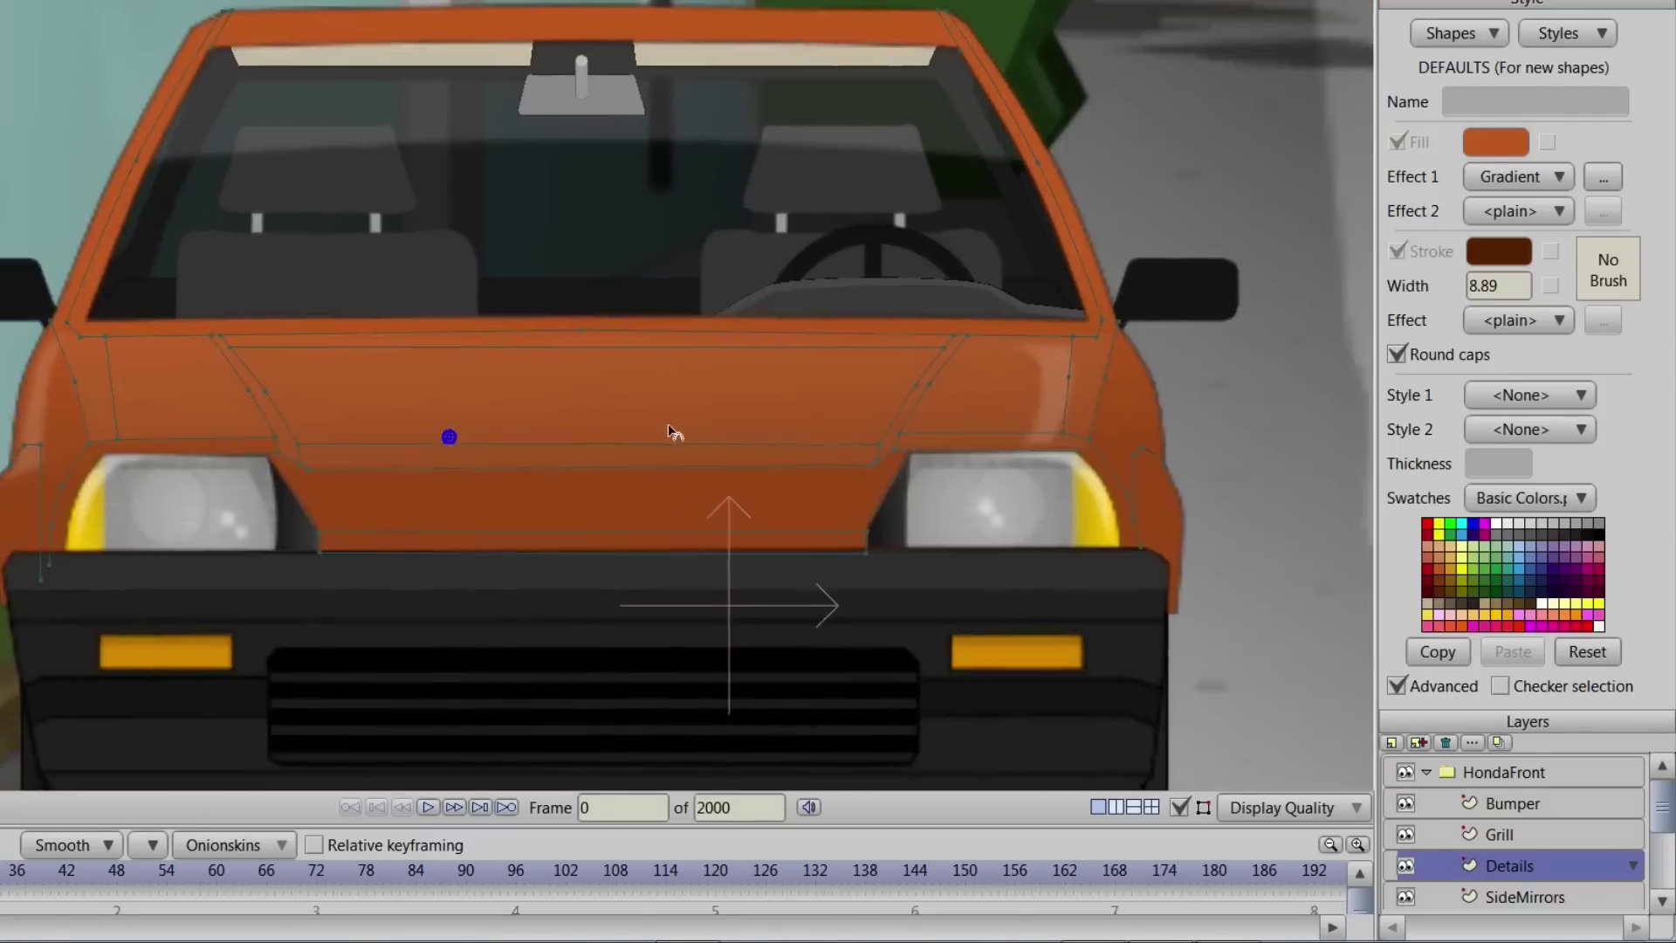
{"action": "left_click_drag", "start_coordinate": [672, 429], "coordinate": [689, 430]}
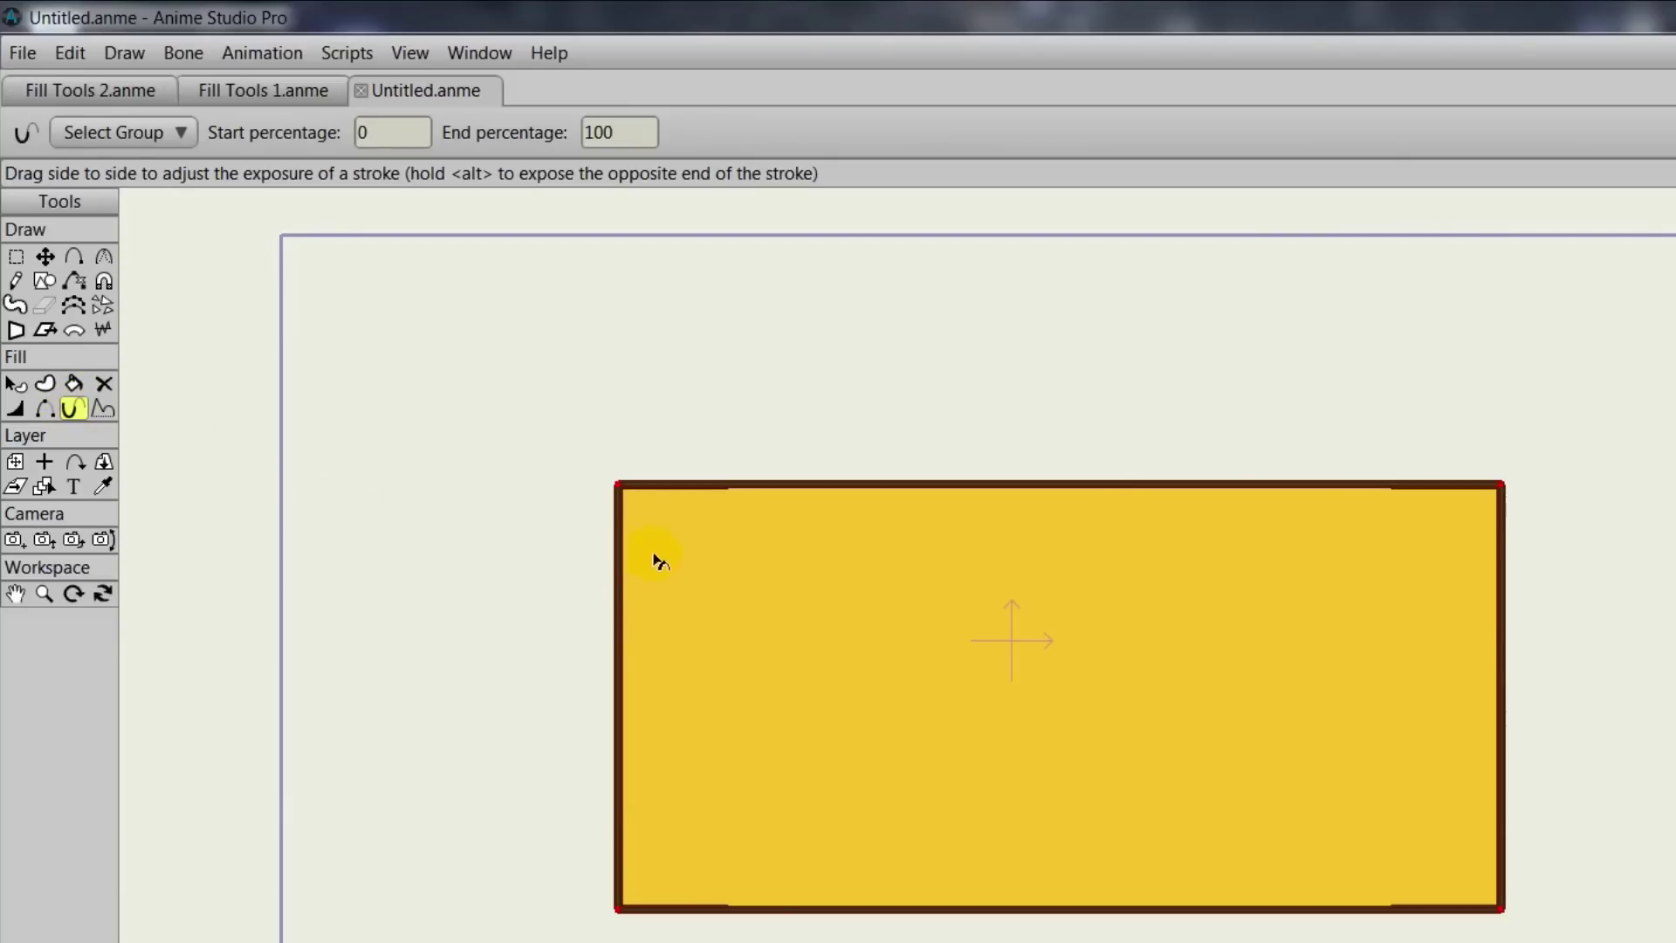
Step: Retract the rectangle's stroke exposure off the left edge and along the bottom
{"action": "left_click", "coordinate": [618, 515]}
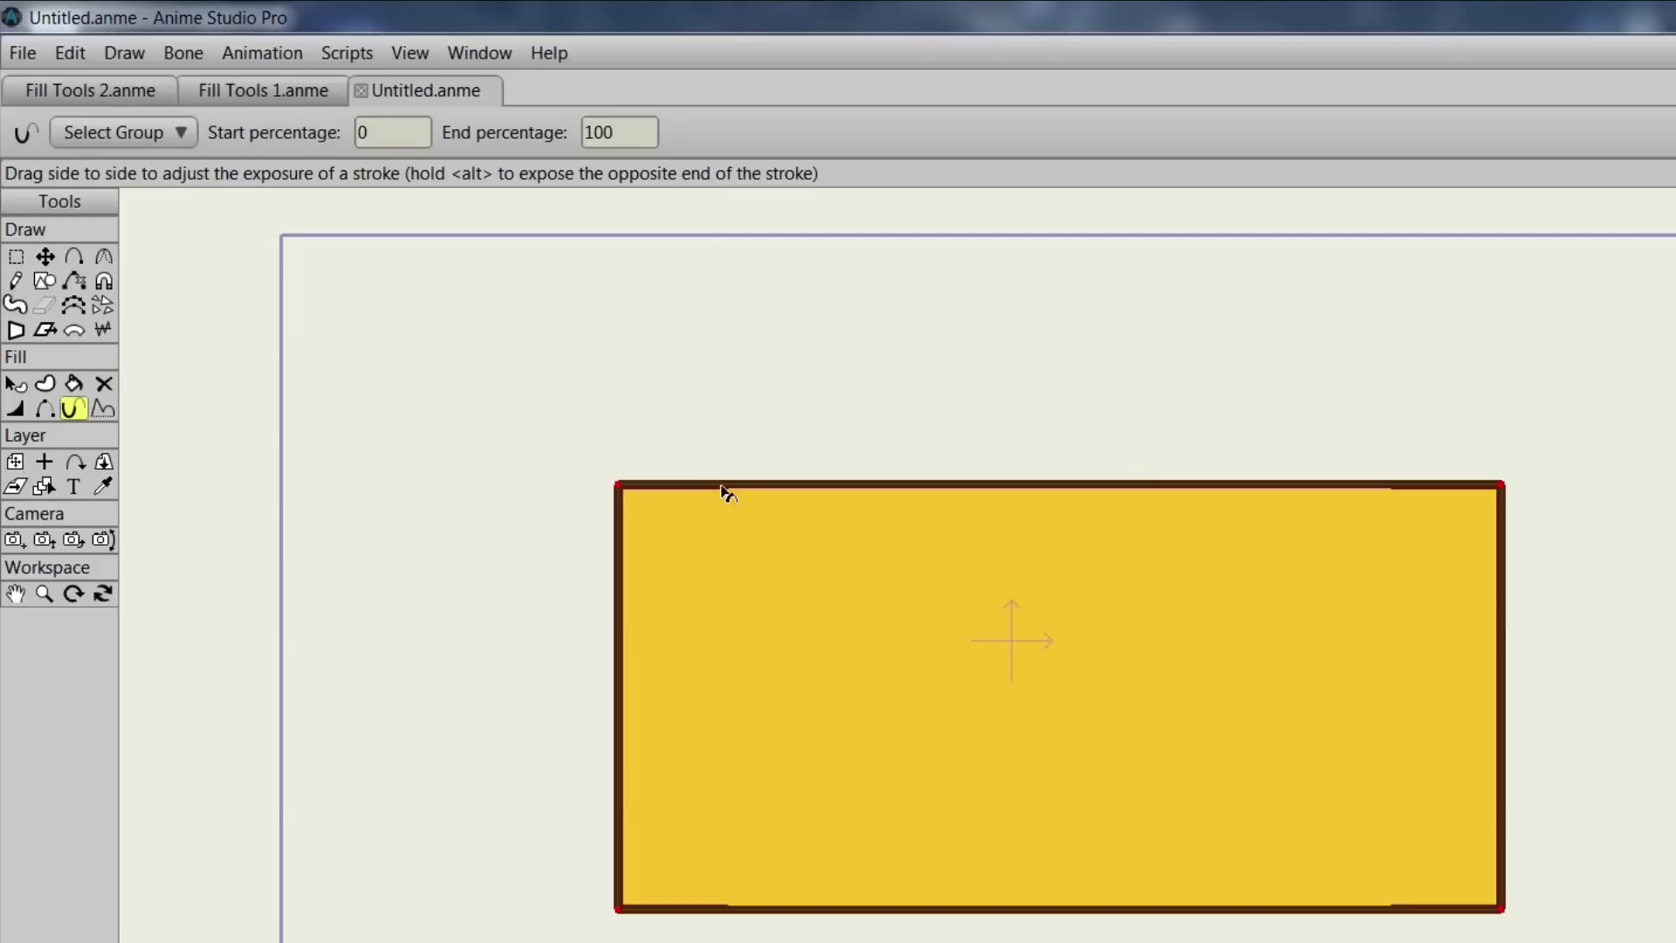
{"action": "left_click", "coordinate": [1334, 700]}
{"action": "left_click_drag", "start_coordinate": [1414, 759], "coordinate": [769, 738]}
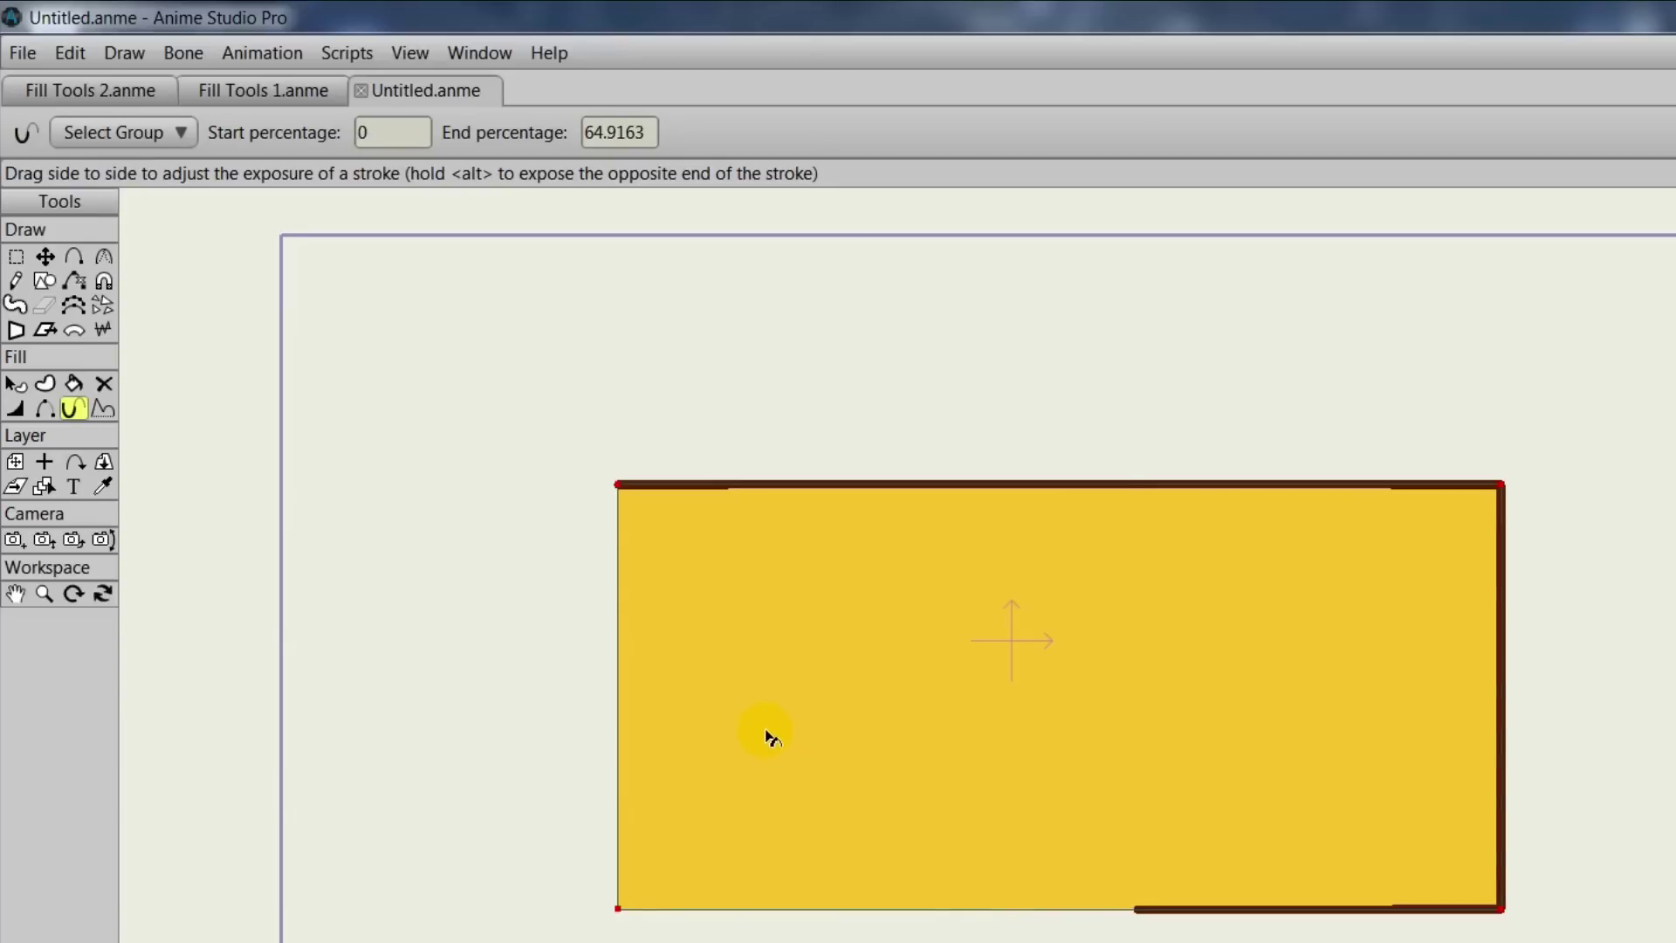
{"action": "mouse_move", "coordinate": [883, 733]}
{"action": "left_mouse_down"}
{"action": "mouse_move", "coordinate": [867, 737]}
{"action": "mouse_move", "coordinate": [966, 733]}
{"action": "mouse_move", "coordinate": [925, 737]}
{"action": "left_mouse_up"}
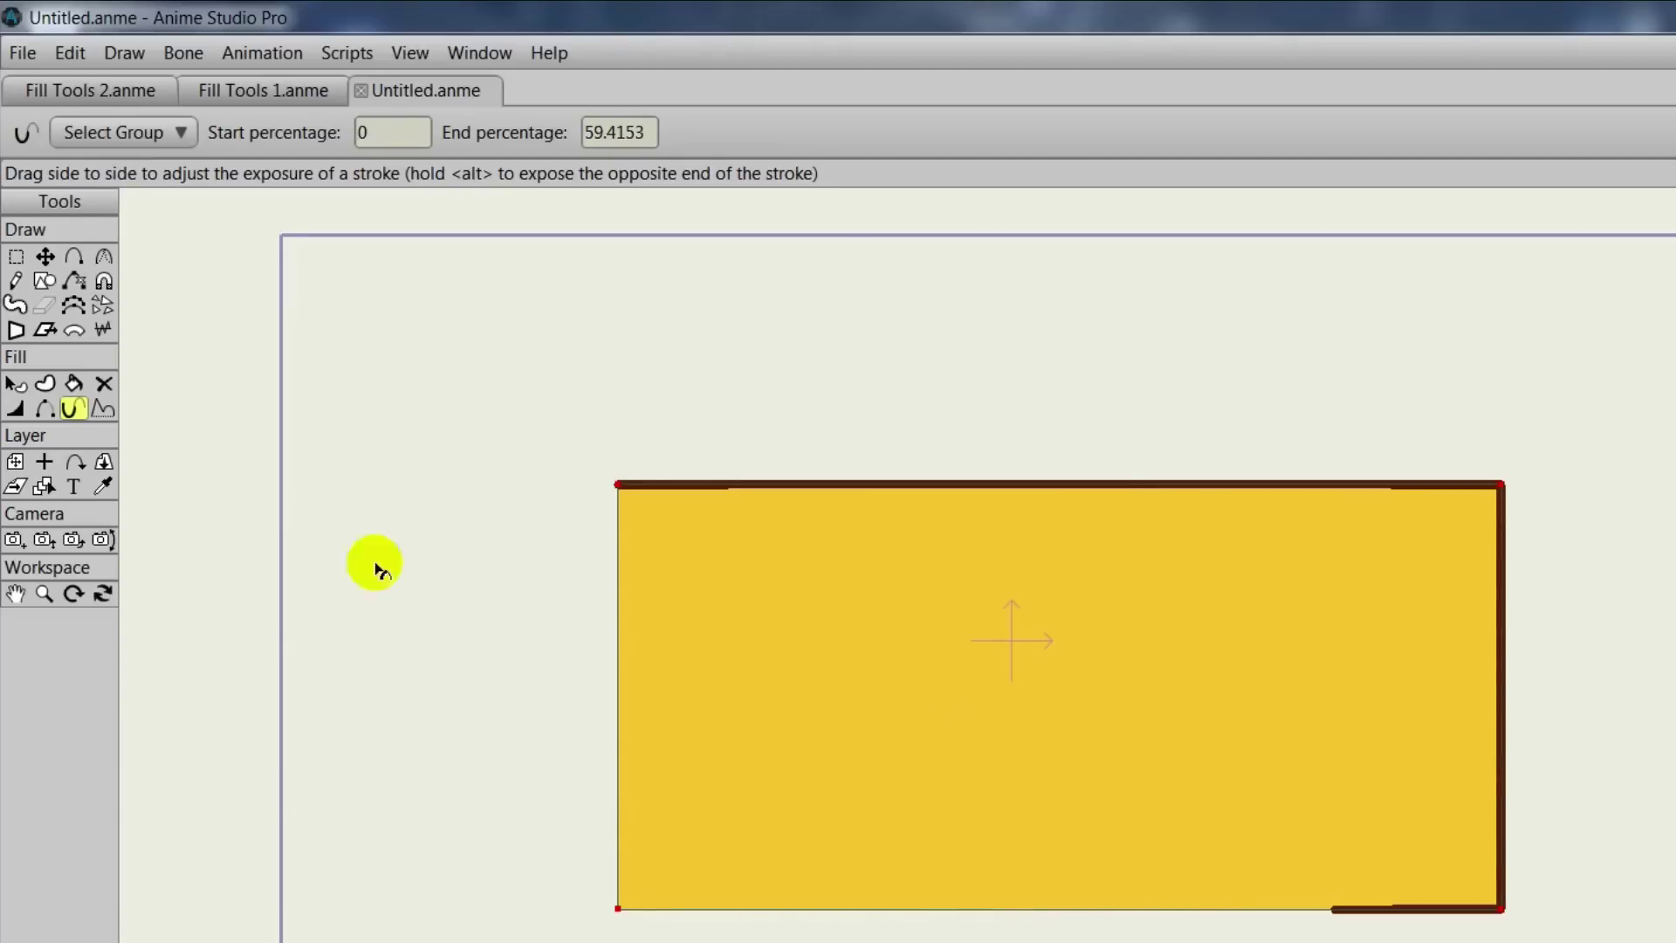
Step: Hide the rectangle's top edge stroke with Hide Edge, then show it again
{"action": "left_click", "coordinate": [46, 409]}
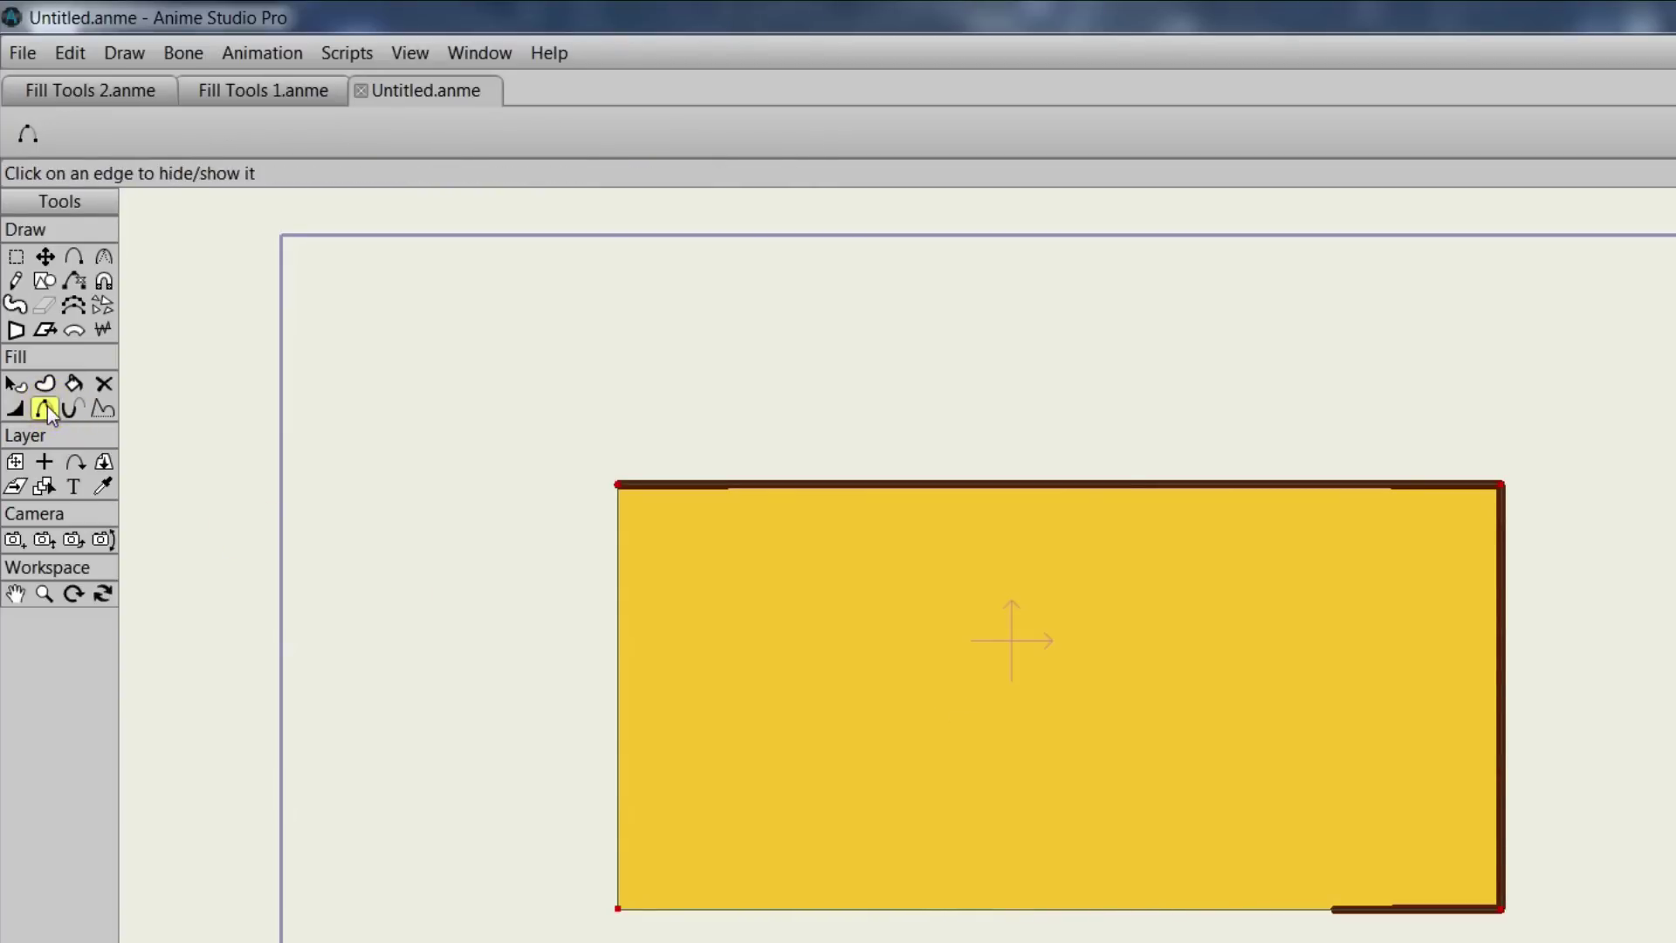
{"action": "left_click", "coordinate": [922, 484]}
{"action": "left_click", "coordinate": [916, 478]}
{"action": "left_click", "coordinate": [613, 485]}
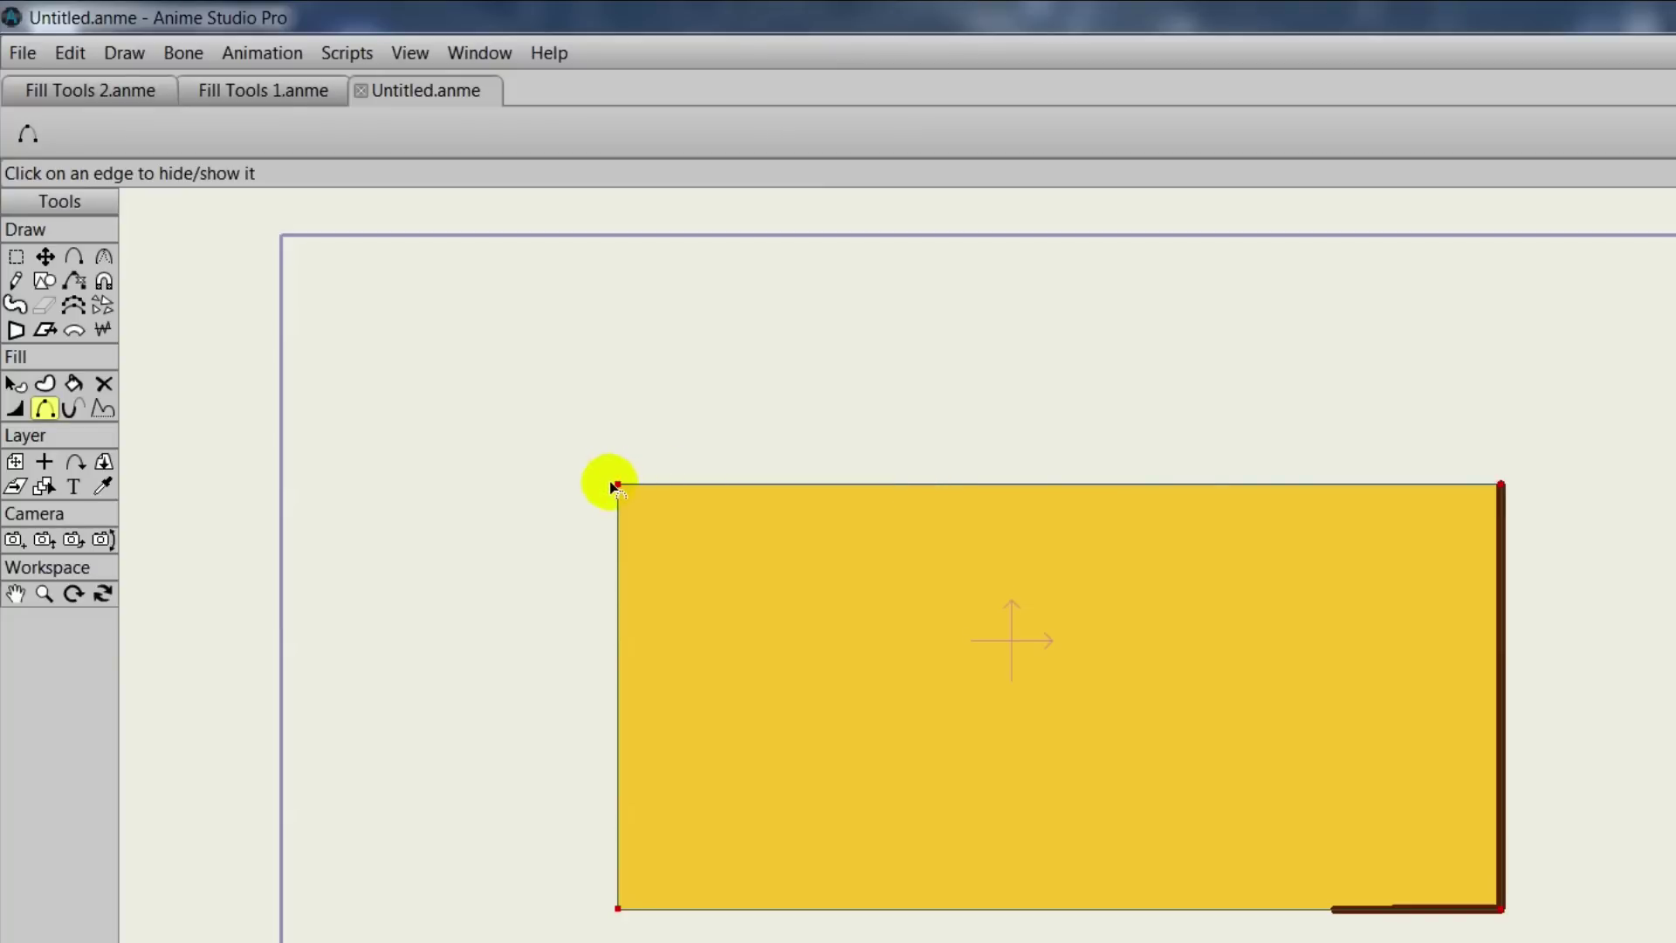
{"action": "left_click", "coordinate": [947, 469]}
{"action": "left_click", "coordinate": [942, 443]}
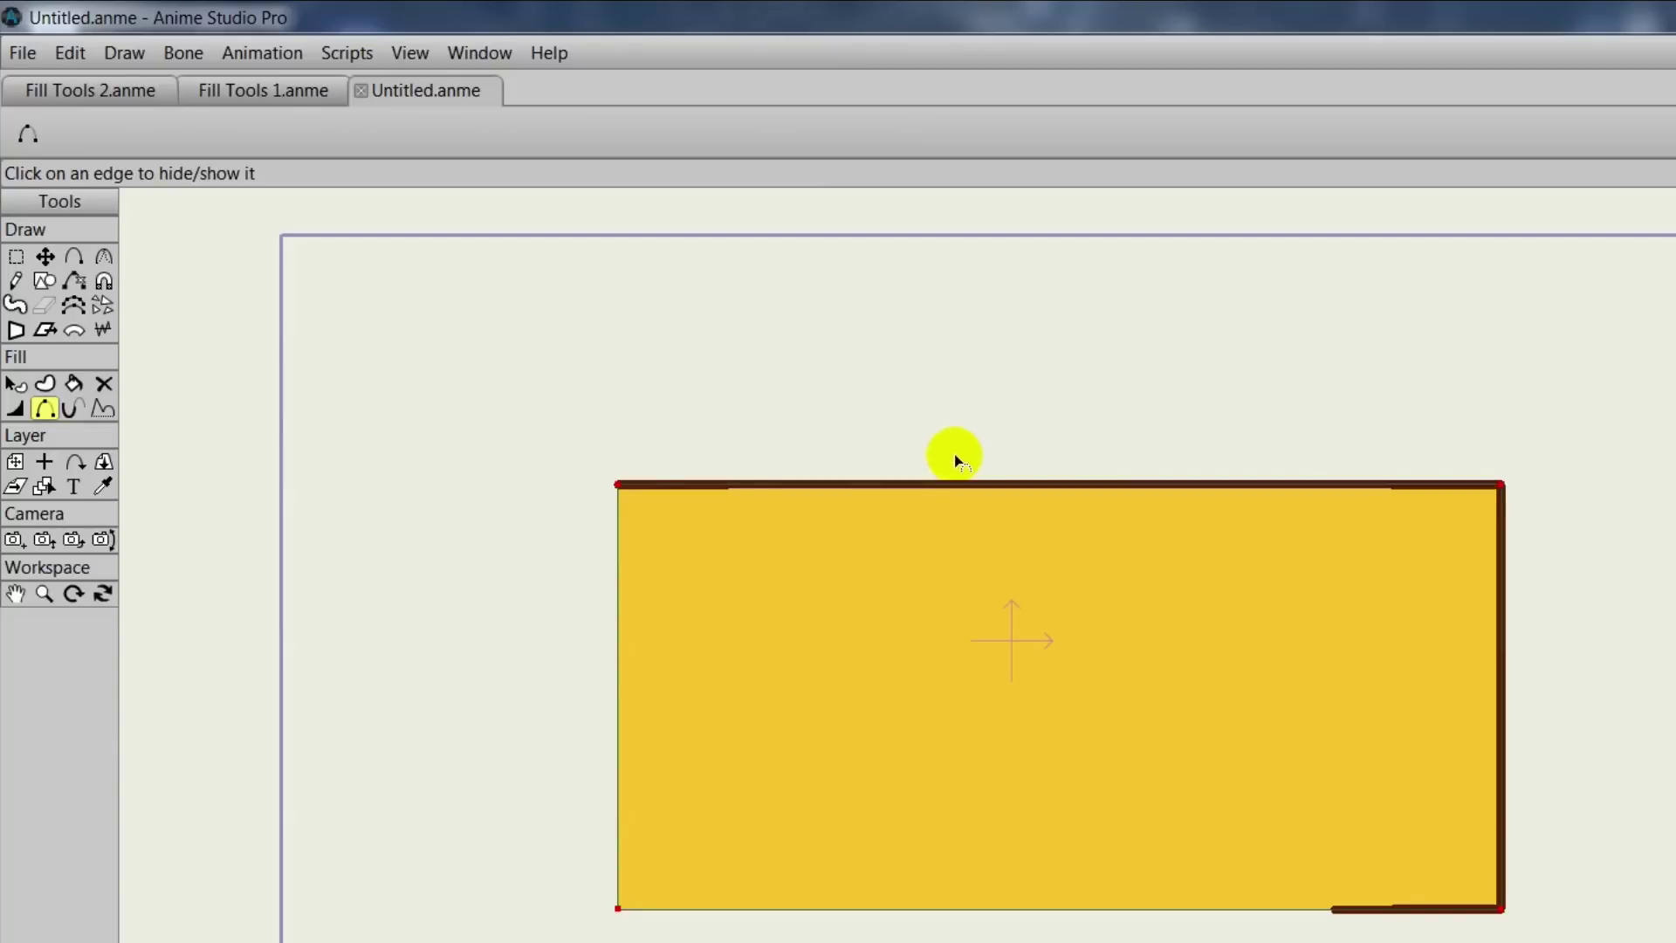
Step: Drag stroke exposure back to about 2%, leaving a stub at the top-left corner
{"action": "left_click", "coordinate": [73, 409]}
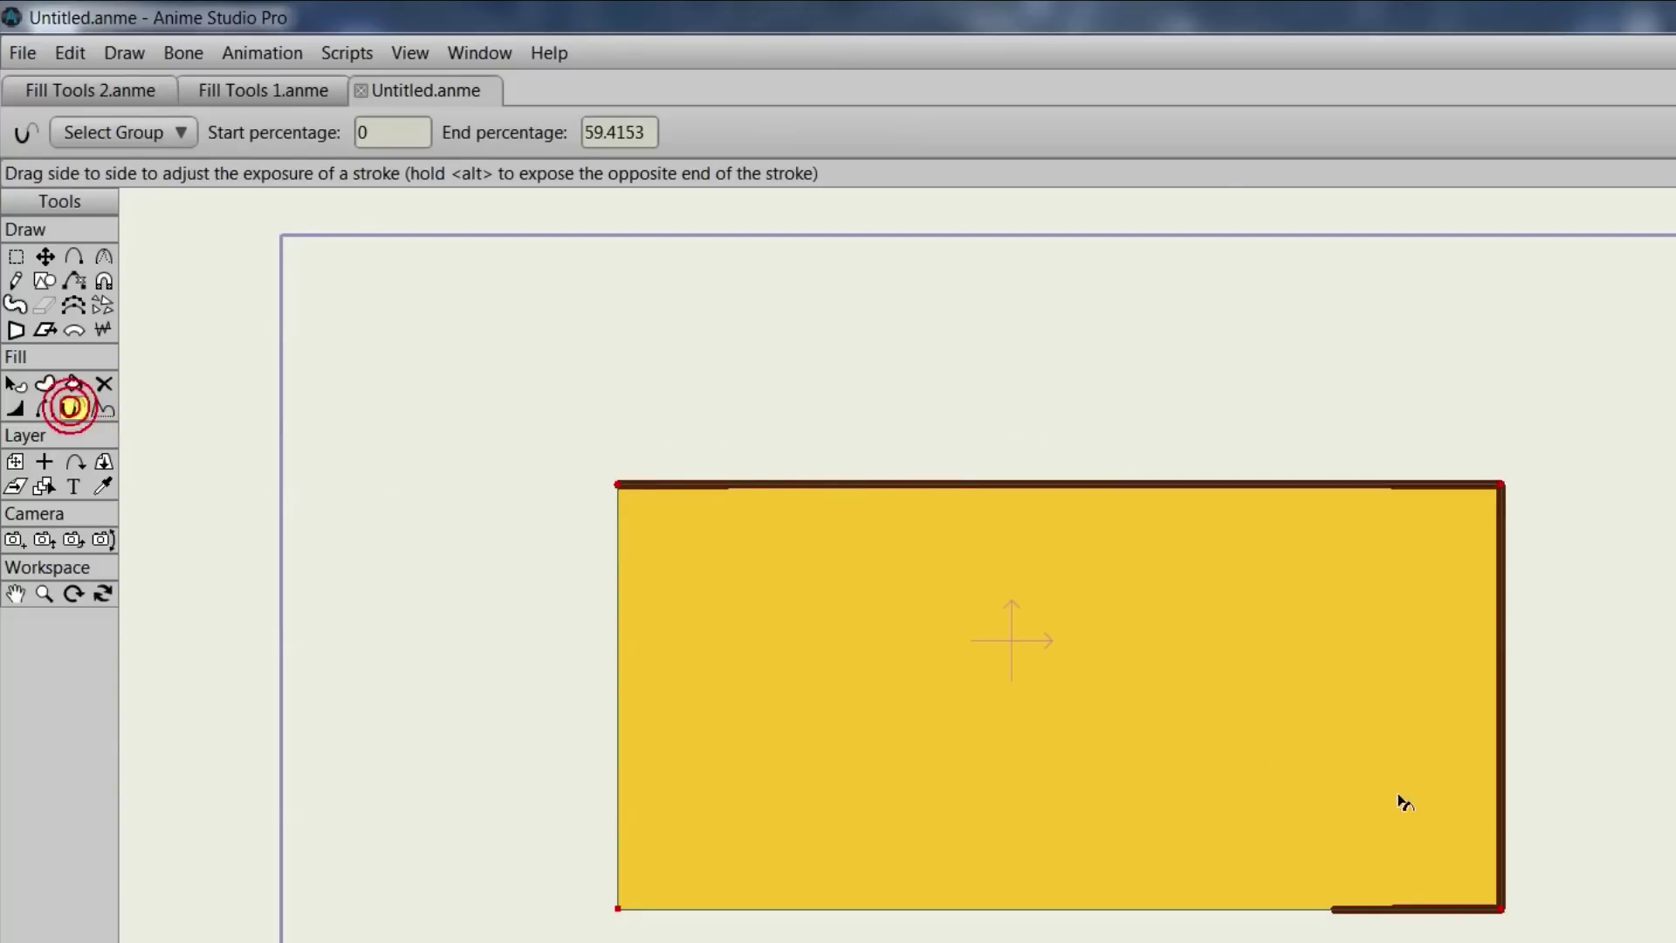
{"action": "mouse_move", "coordinate": [1357, 803]}
{"action": "left_mouse_down"}
{"action": "mouse_move", "coordinate": [1183, 804]}
{"action": "mouse_move", "coordinate": [687, 740]}
{"action": "left_mouse_up"}
{"action": "left_click_drag", "start_coordinate": [1253, 748], "coordinate": [917, 748]}
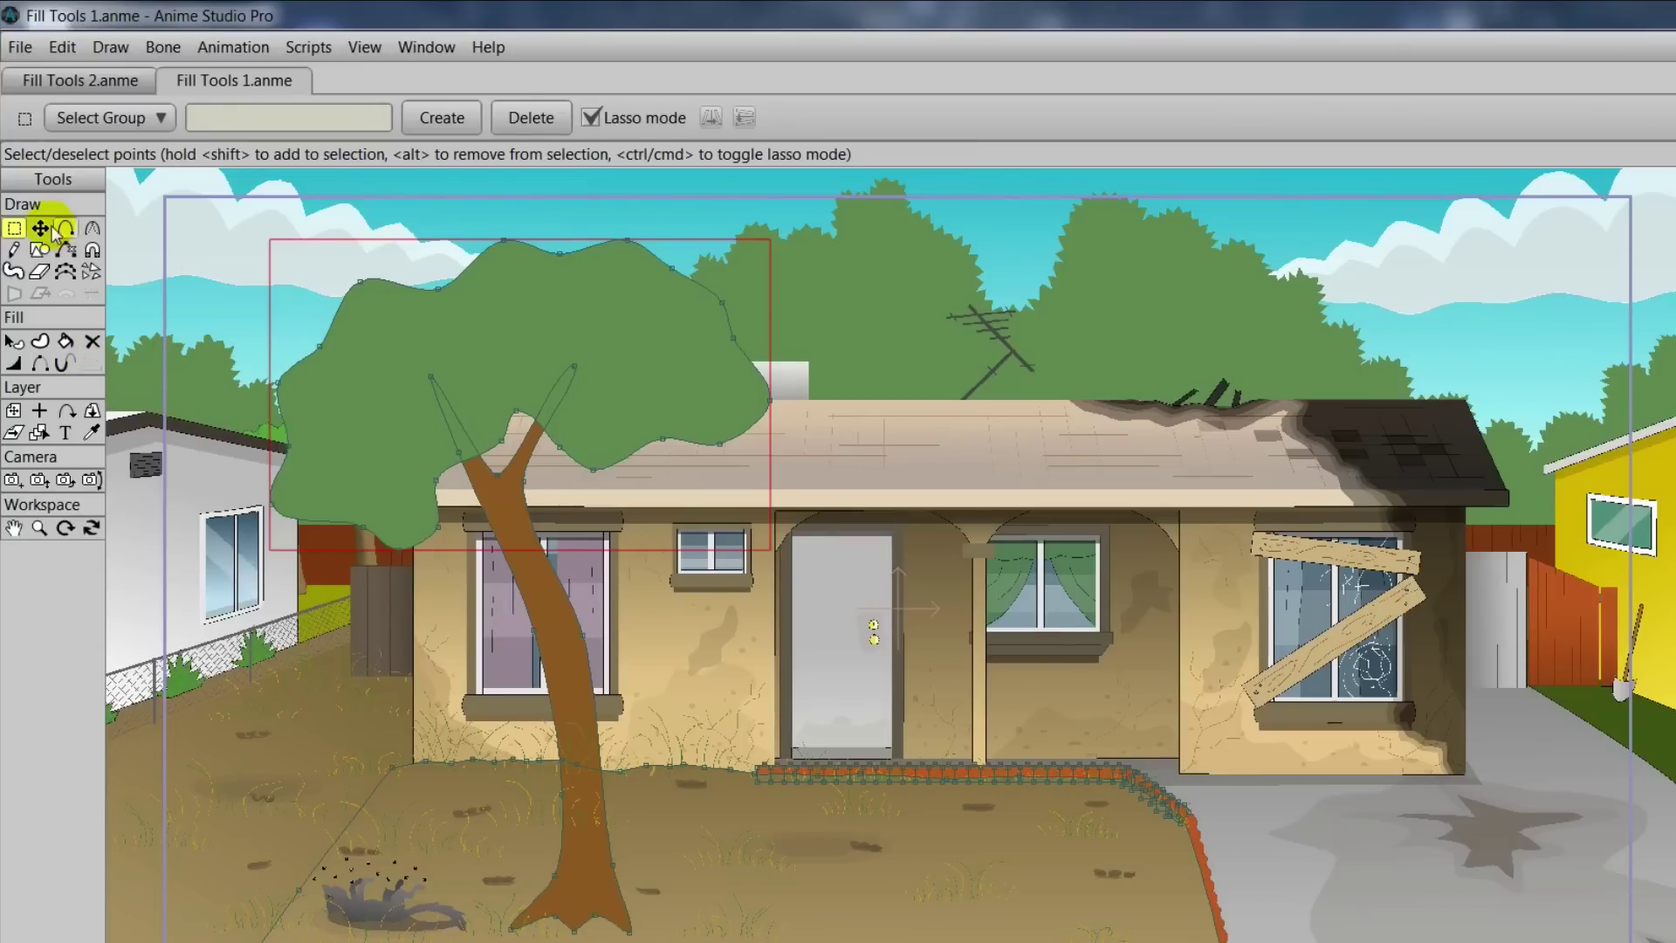
Step: Pick the Select Points tool in the Fill Tools 1 house scene
{"action": "left_click", "coordinate": [15, 230]}
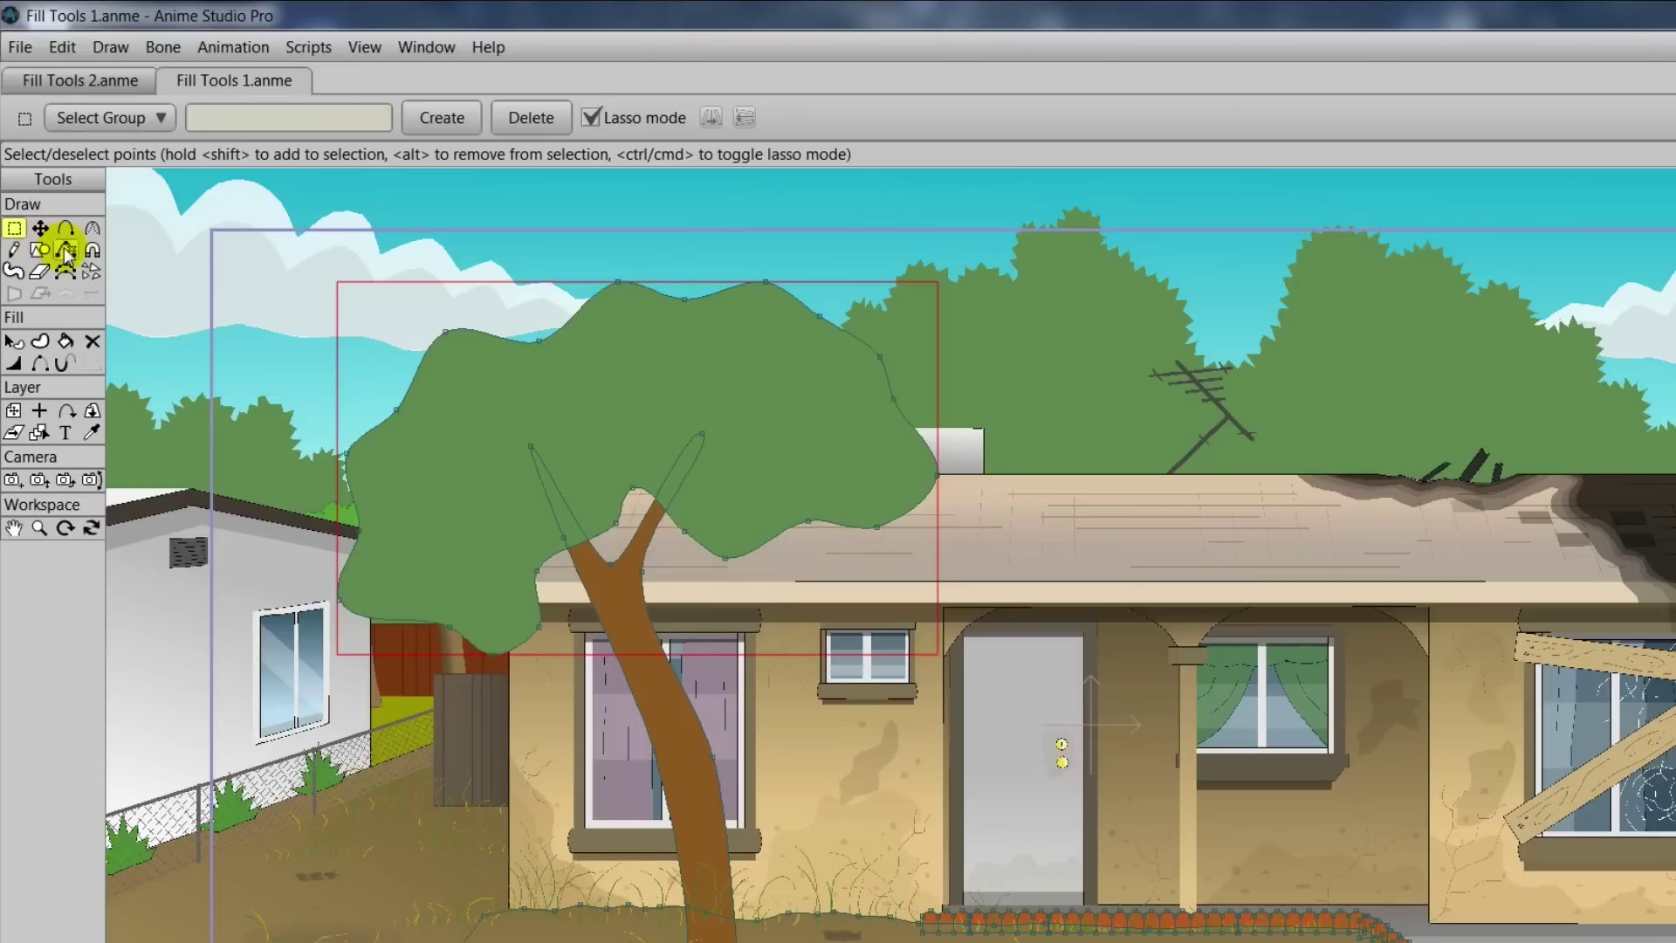
Step: Draw a zigzag curve across the sky above the tree, undoing one misplaced point
{"action": "left_click", "coordinate": [66, 227]}
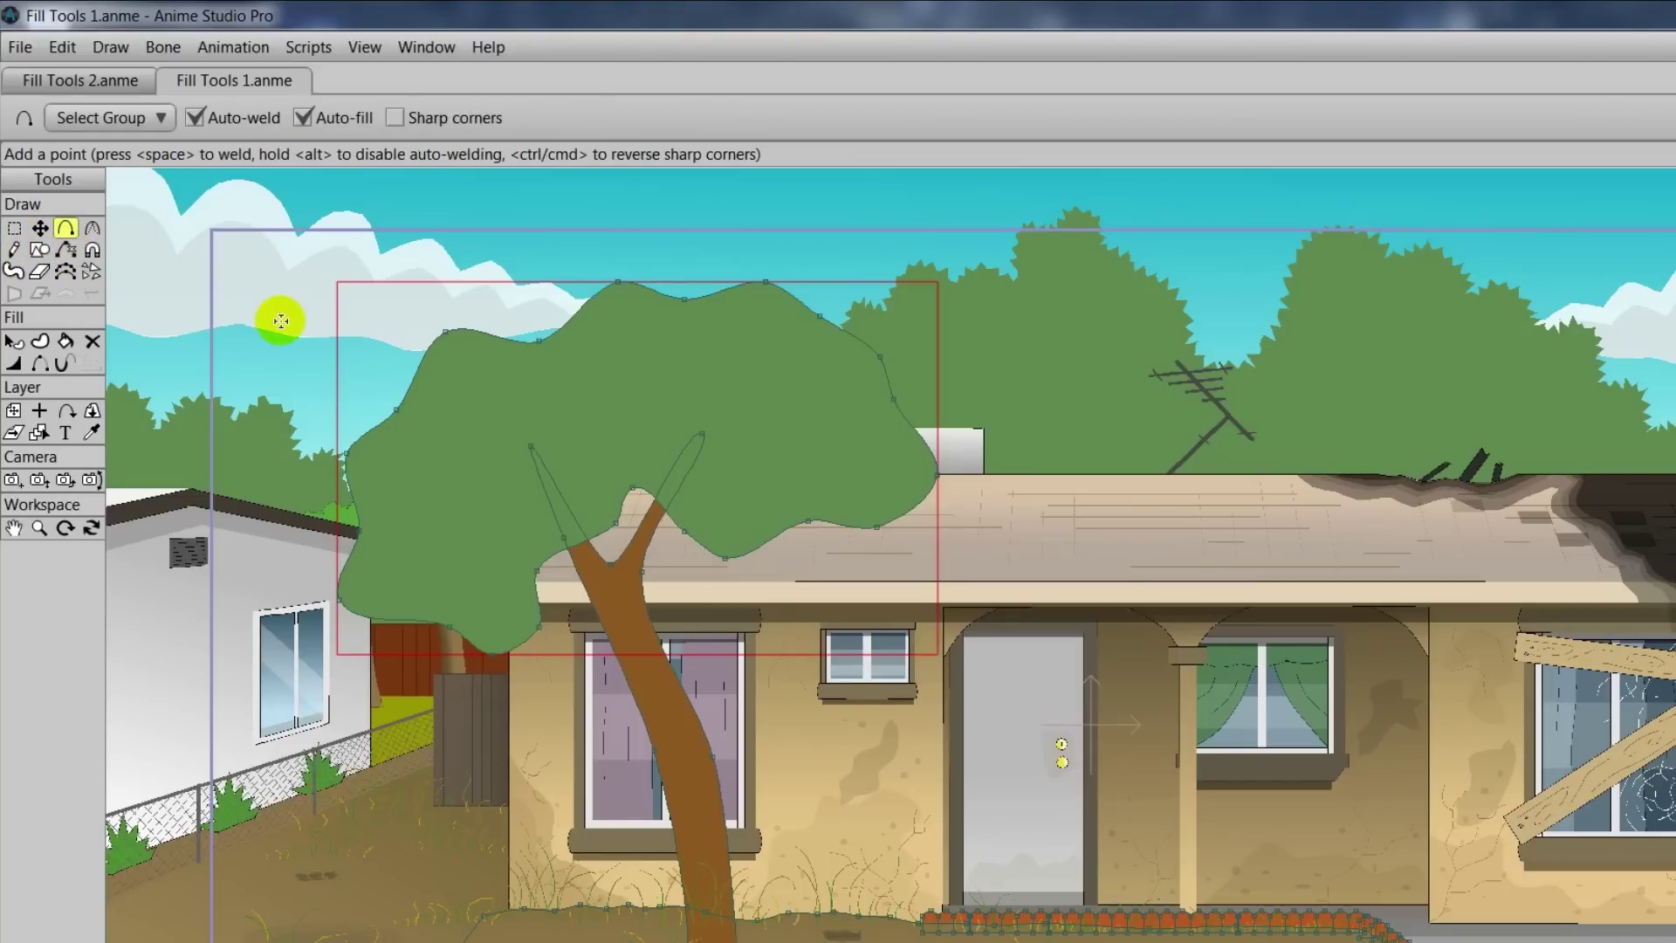
{"action": "left_click_drag", "start_coordinate": [290, 321], "coordinate": [526, 276]}
{"action": "key", "text": "ctrl+z"}
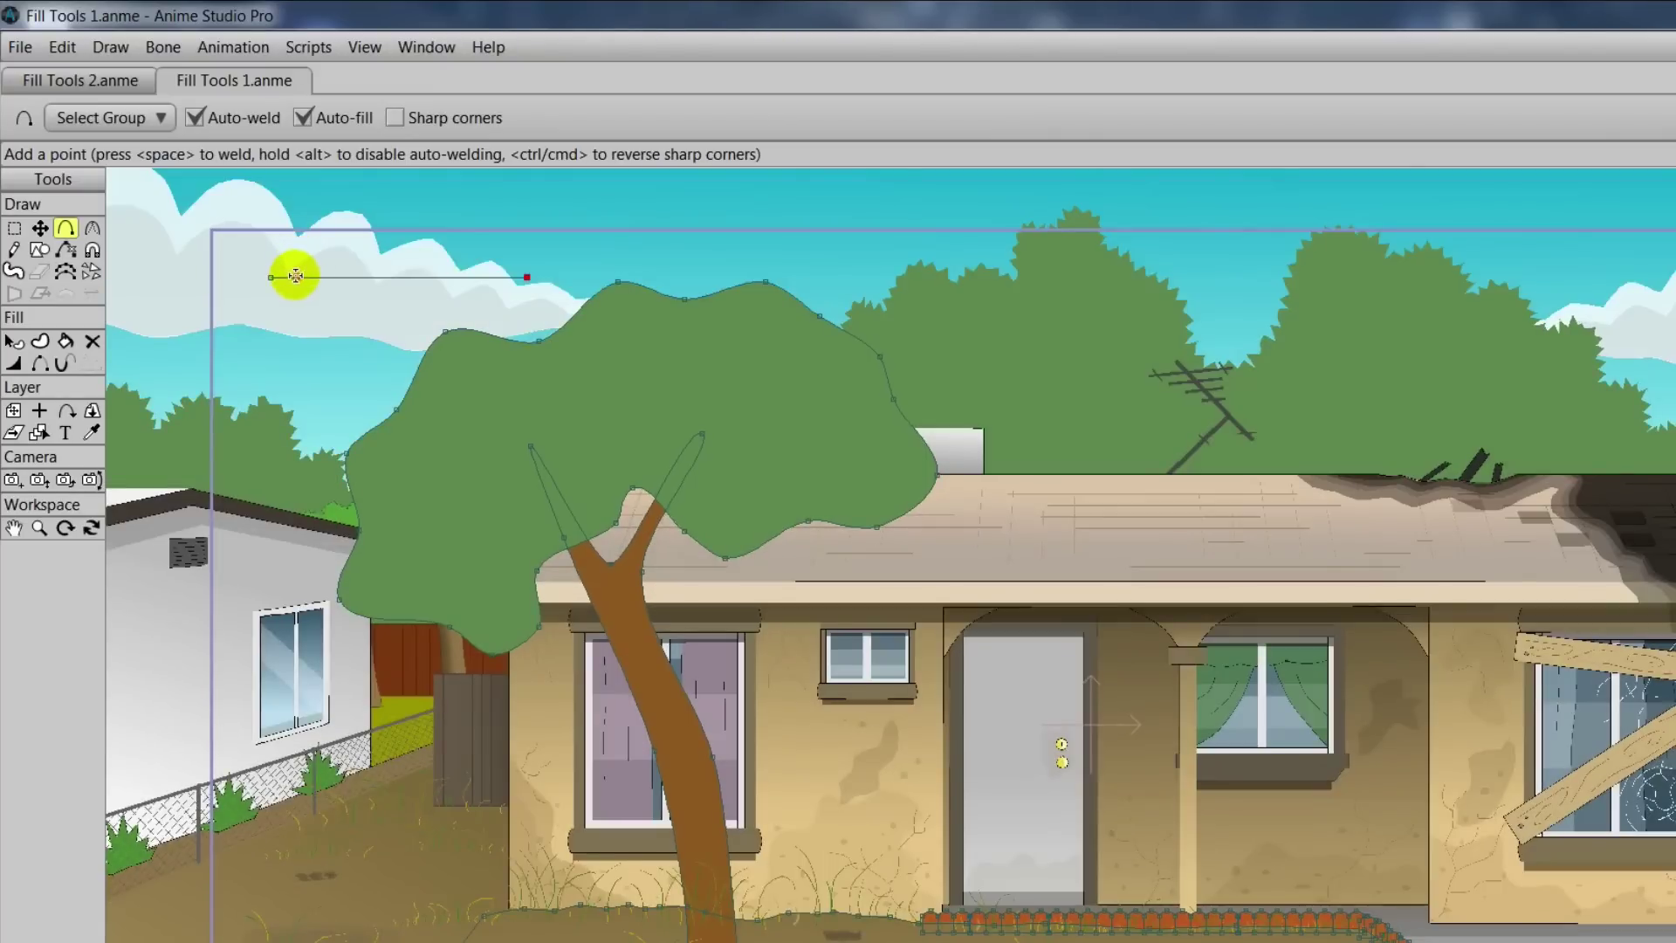
{"action": "mouse_move", "coordinate": [295, 276]}
{"action": "left_mouse_down"}
{"action": "mouse_move", "coordinate": [299, 255]}
{"action": "mouse_move", "coordinate": [337, 280]}
{"action": "mouse_move", "coordinate": [348, 262]}
{"action": "mouse_move", "coordinate": [442, 280]}
{"action": "mouse_move", "coordinate": [500, 265]}
{"action": "left_mouse_up"}
{"action": "left_click", "coordinate": [41, 229]}
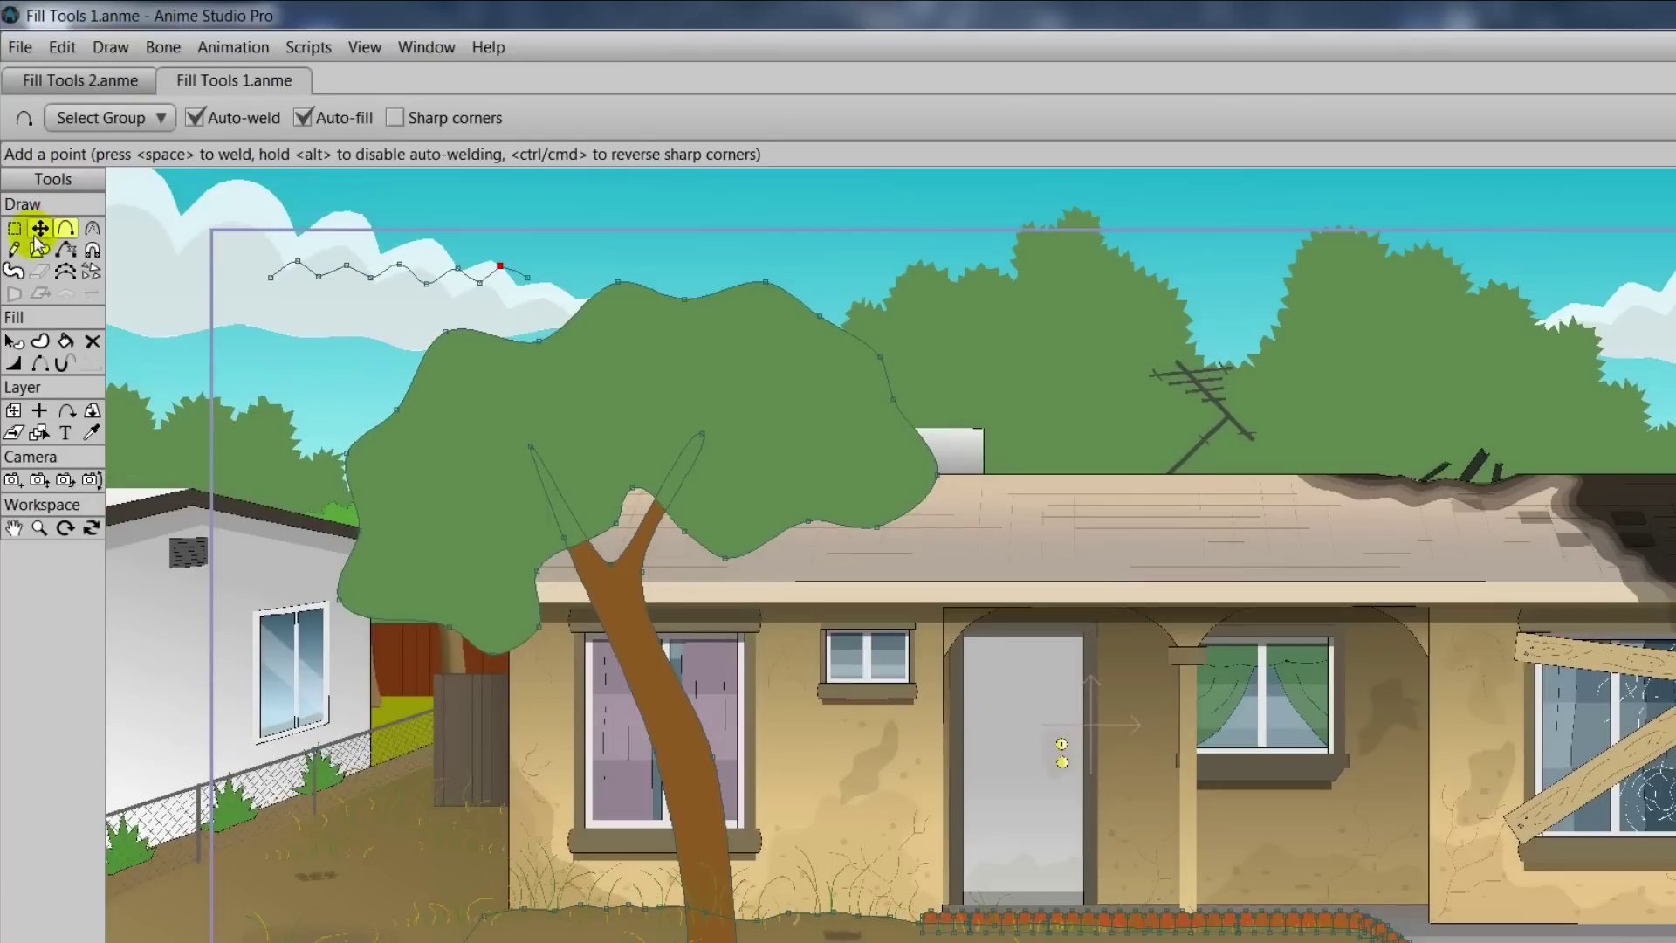
Step: Select the zigzag's peaks and test bending them with the Curvature tool
{"action": "left_click", "coordinate": [14, 229]}
{"action": "mouse_move", "coordinate": [281, 238]}
{"action": "left_mouse_down"}
{"action": "mouse_move", "coordinate": [338, 272]}
{"action": "mouse_move", "coordinate": [495, 278]}
{"action": "mouse_move", "coordinate": [426, 236]}
{"action": "mouse_move", "coordinate": [270, 234]}
{"action": "left_mouse_up"}
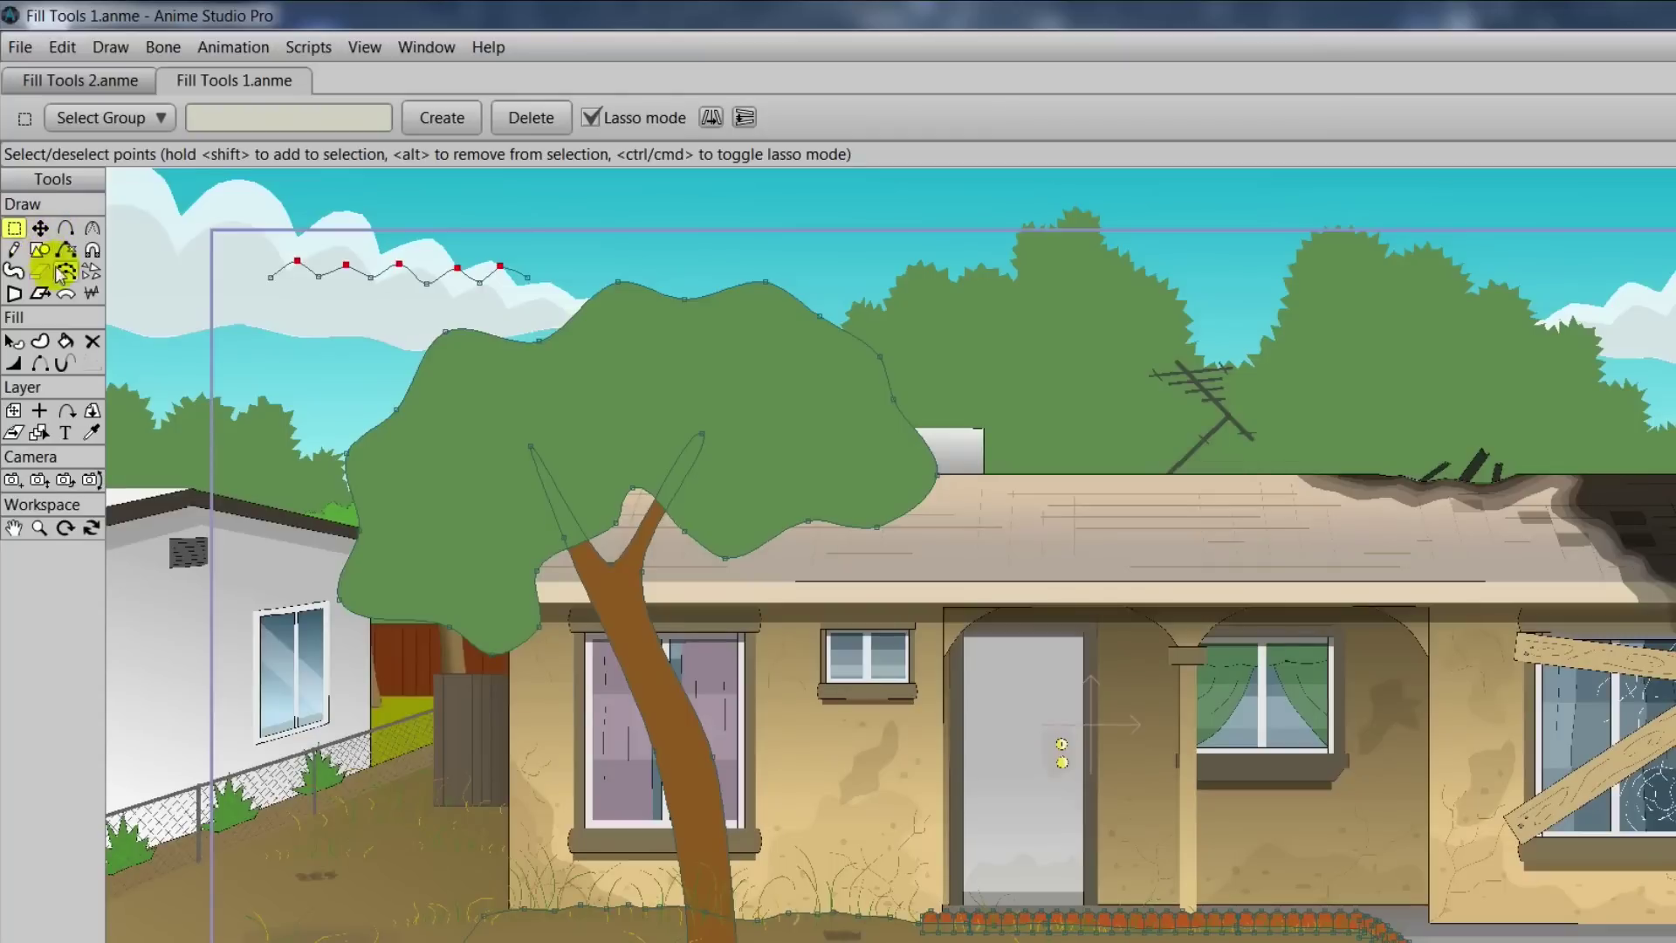
{"action": "left_click", "coordinate": [91, 229]}
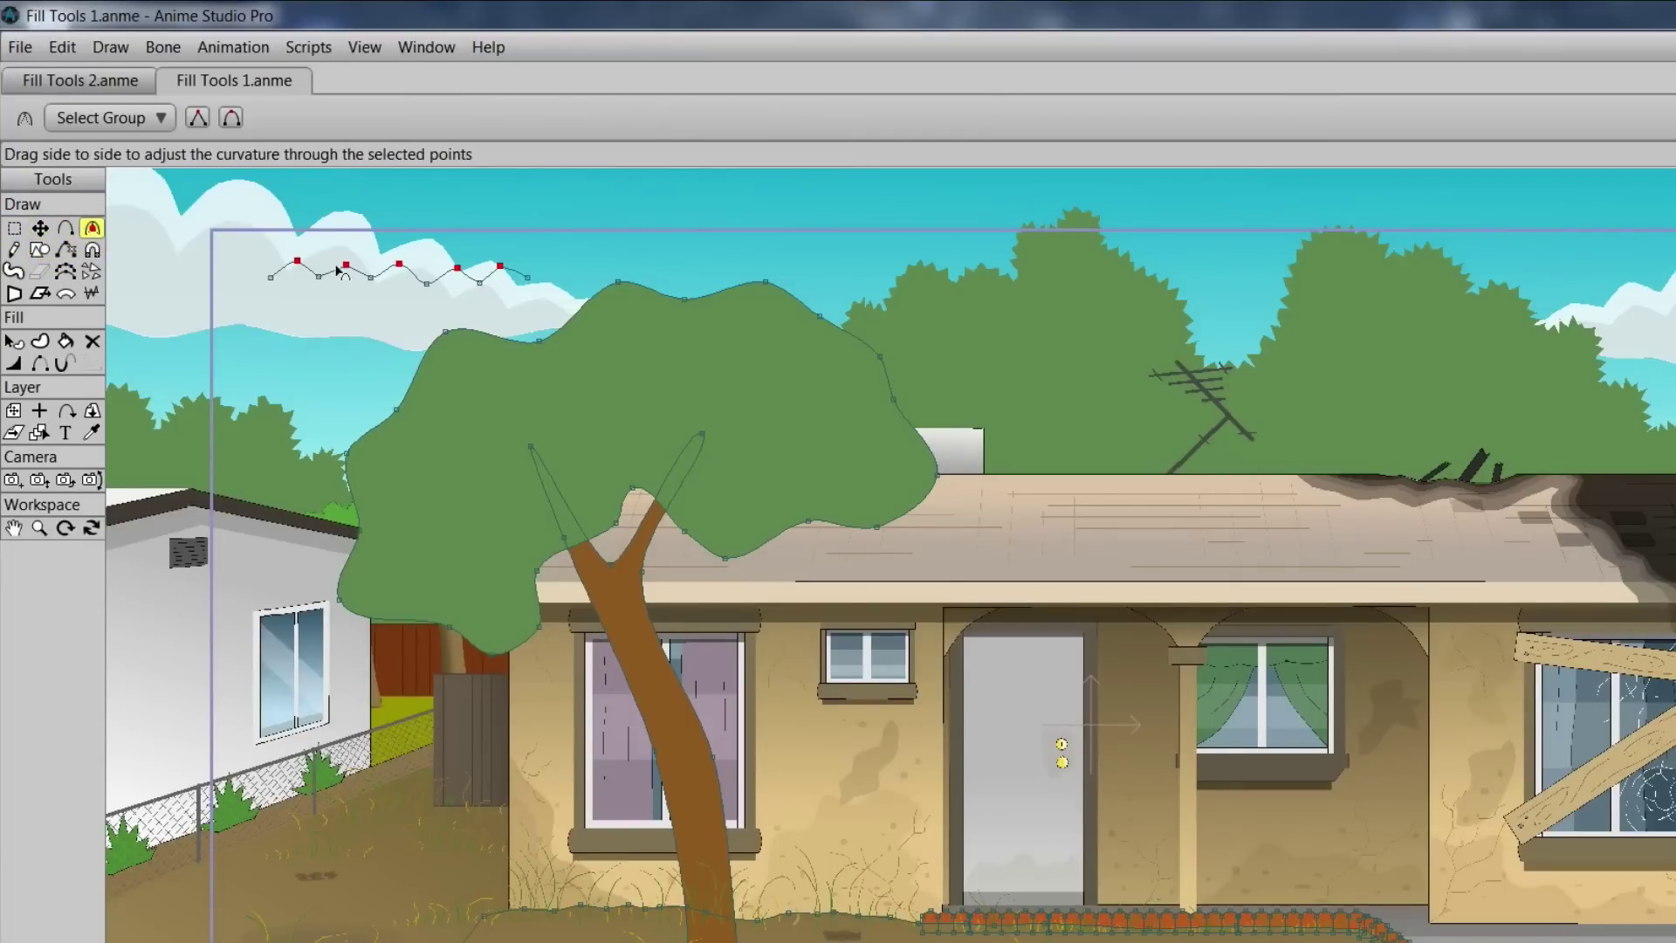
{"action": "mouse_move", "coordinate": [174, 270]}
{"action": "left_mouse_down"}
{"action": "mouse_move", "coordinate": [13, 261]}
{"action": "mouse_move", "coordinate": [329, 254]}
{"action": "mouse_move", "coordinate": [79, 257]}
{"action": "mouse_move", "coordinate": [425, 286]}
{"action": "mouse_move", "coordinate": [337, 254]}
{"action": "mouse_move", "coordinate": [364, 284]}
{"action": "mouse_move", "coordinate": [329, 281]}
{"action": "mouse_move", "coordinate": [483, 291]}
{"action": "mouse_move", "coordinate": [483, 274]}
{"action": "mouse_move", "coordinate": [524, 273]}
{"action": "mouse_move", "coordinate": [232, 262]}
{"action": "mouse_move", "coordinate": [206, 233]}
{"action": "mouse_move", "coordinate": [143, 283]}
{"action": "left_mouse_up"}
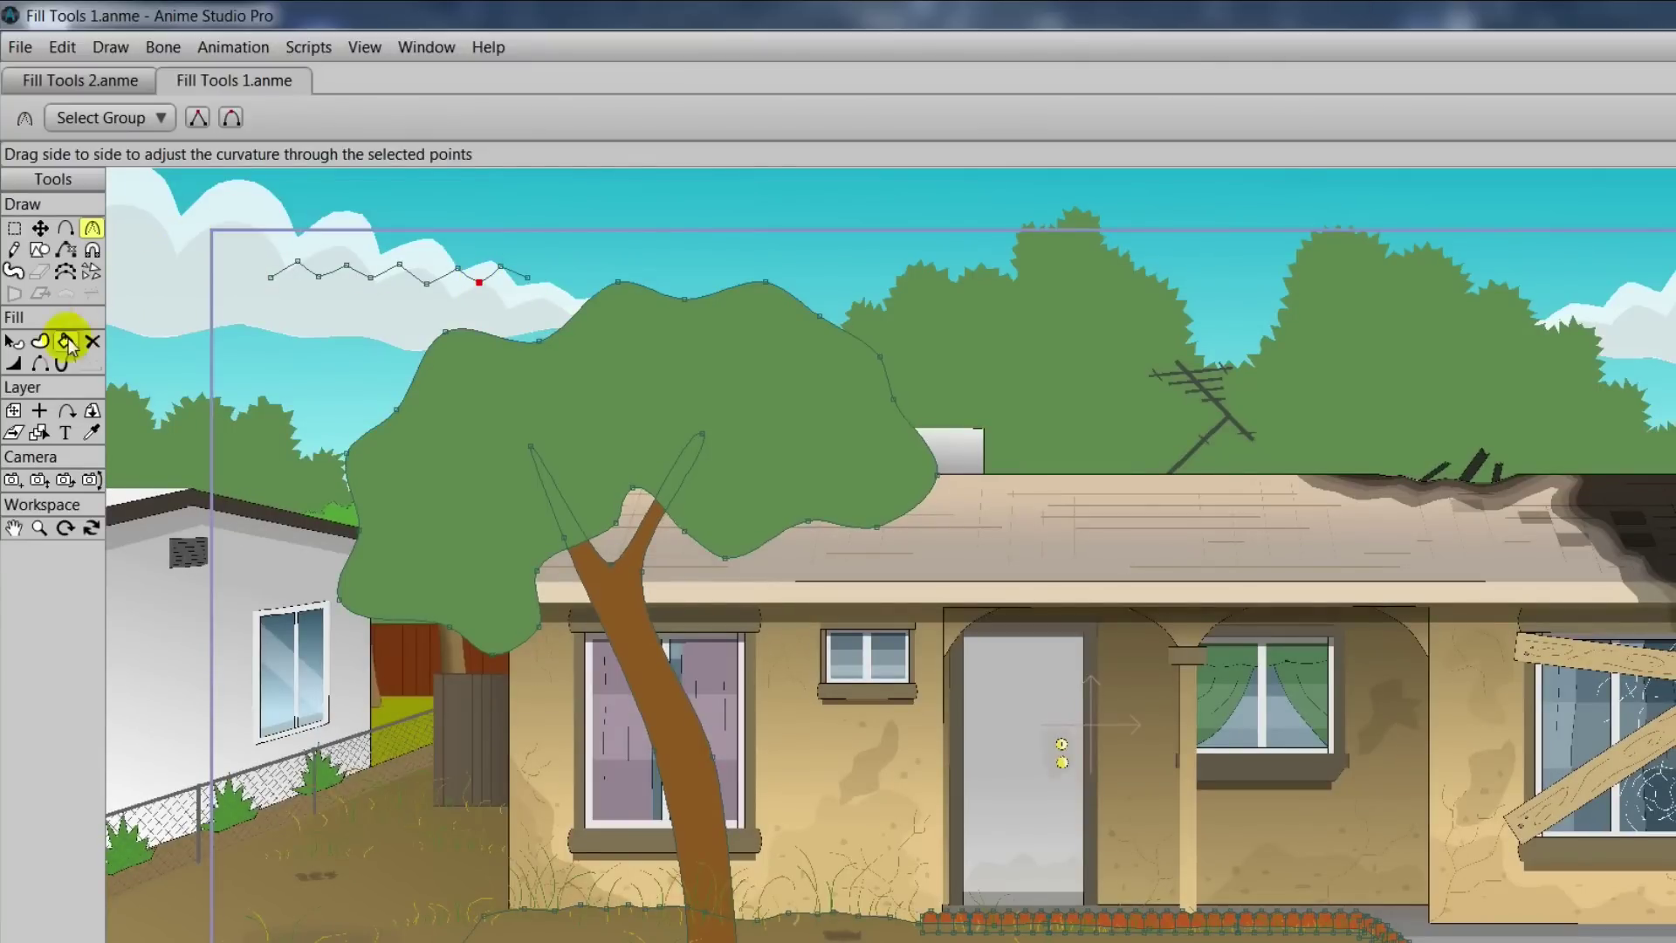
Step: Select the tree canopy outline and apply the zigzag curve as its profile with Add Profile
{"action": "left_click", "coordinate": [14, 227]}
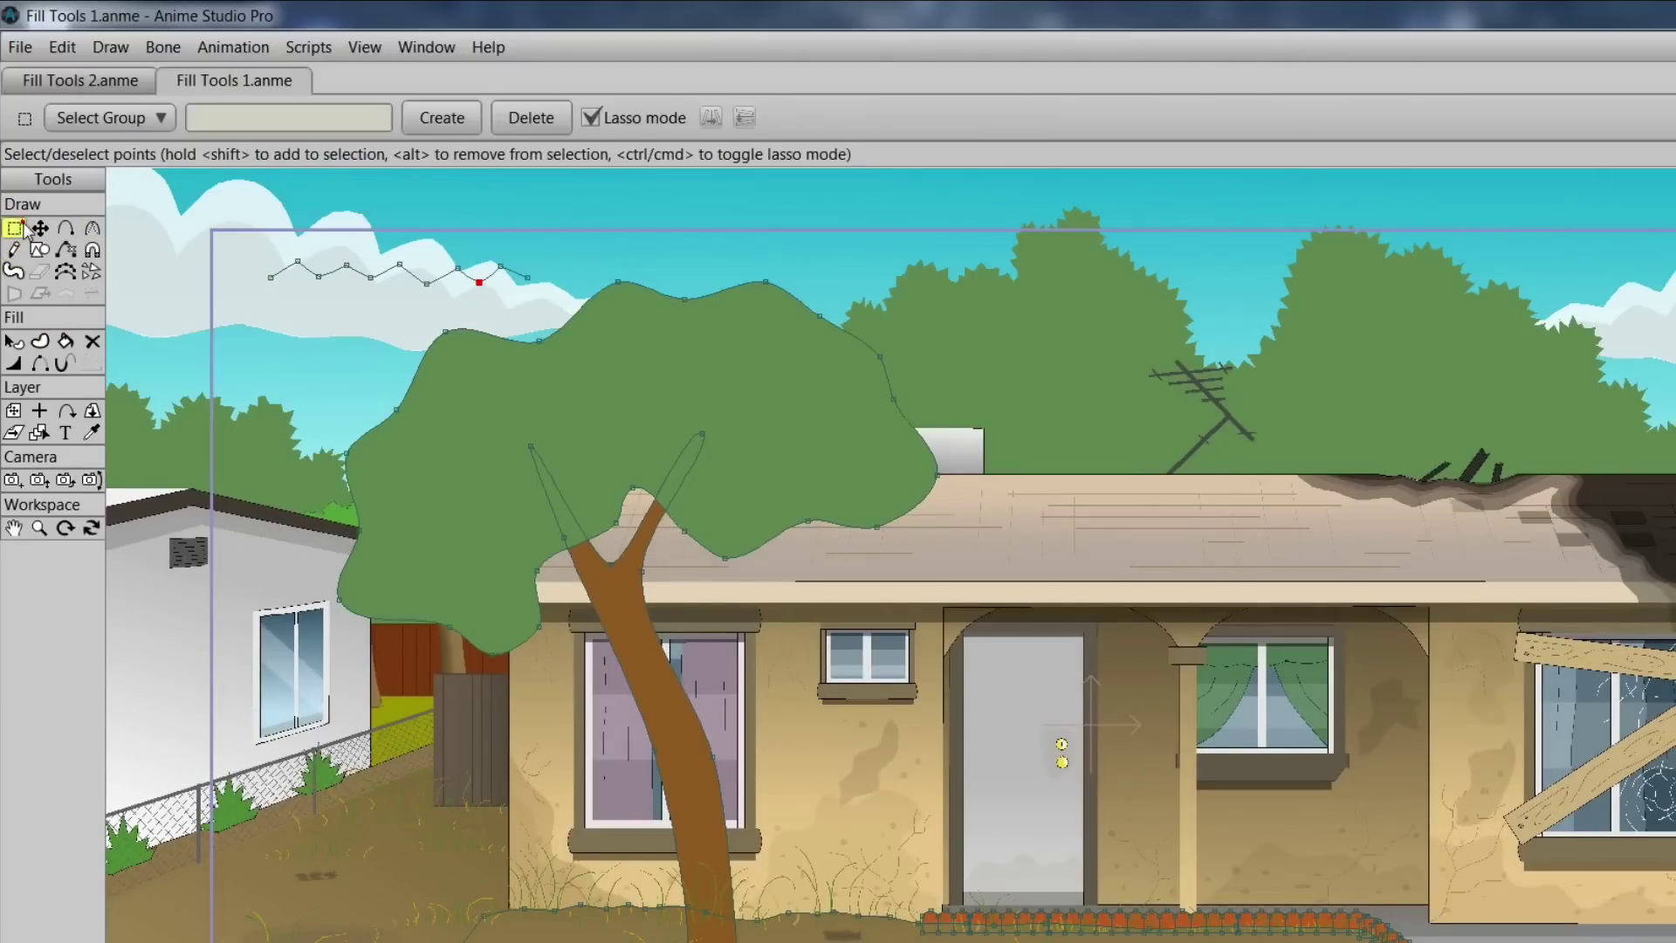
{"action": "double_click", "coordinate": [474, 334]}
{"action": "left_click", "coordinate": [92, 363]}
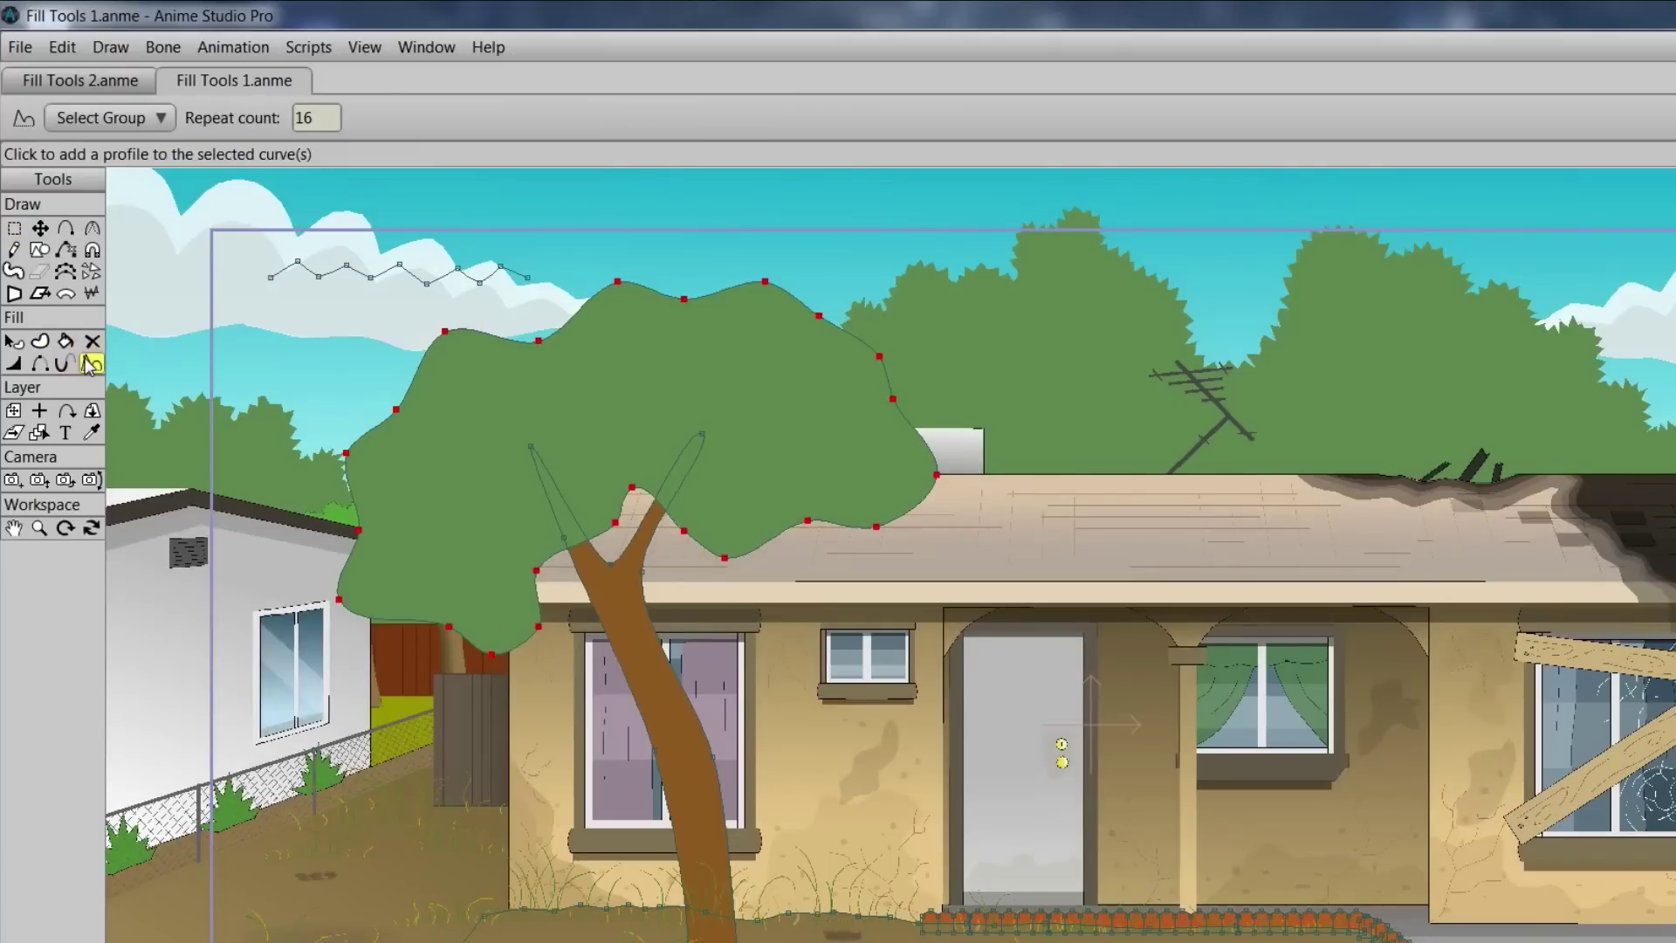
{"action": "left_click", "coordinate": [334, 276]}
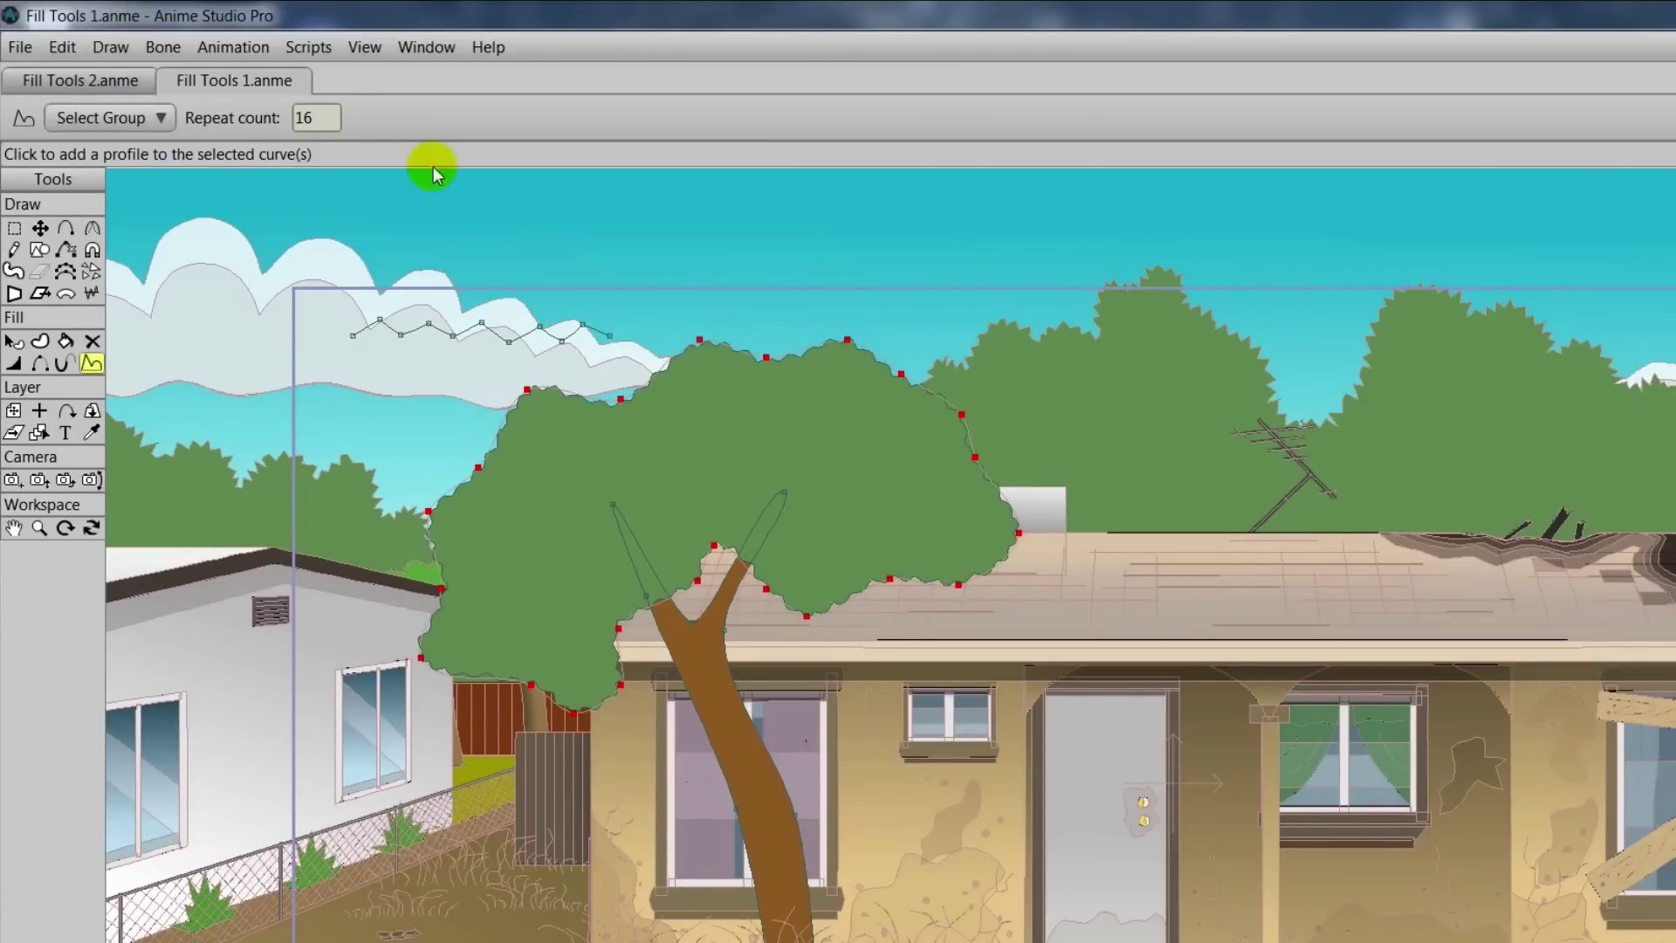
Step: Set the profile's Repeat count to 15
{"action": "double_click", "coordinate": [325, 119]}
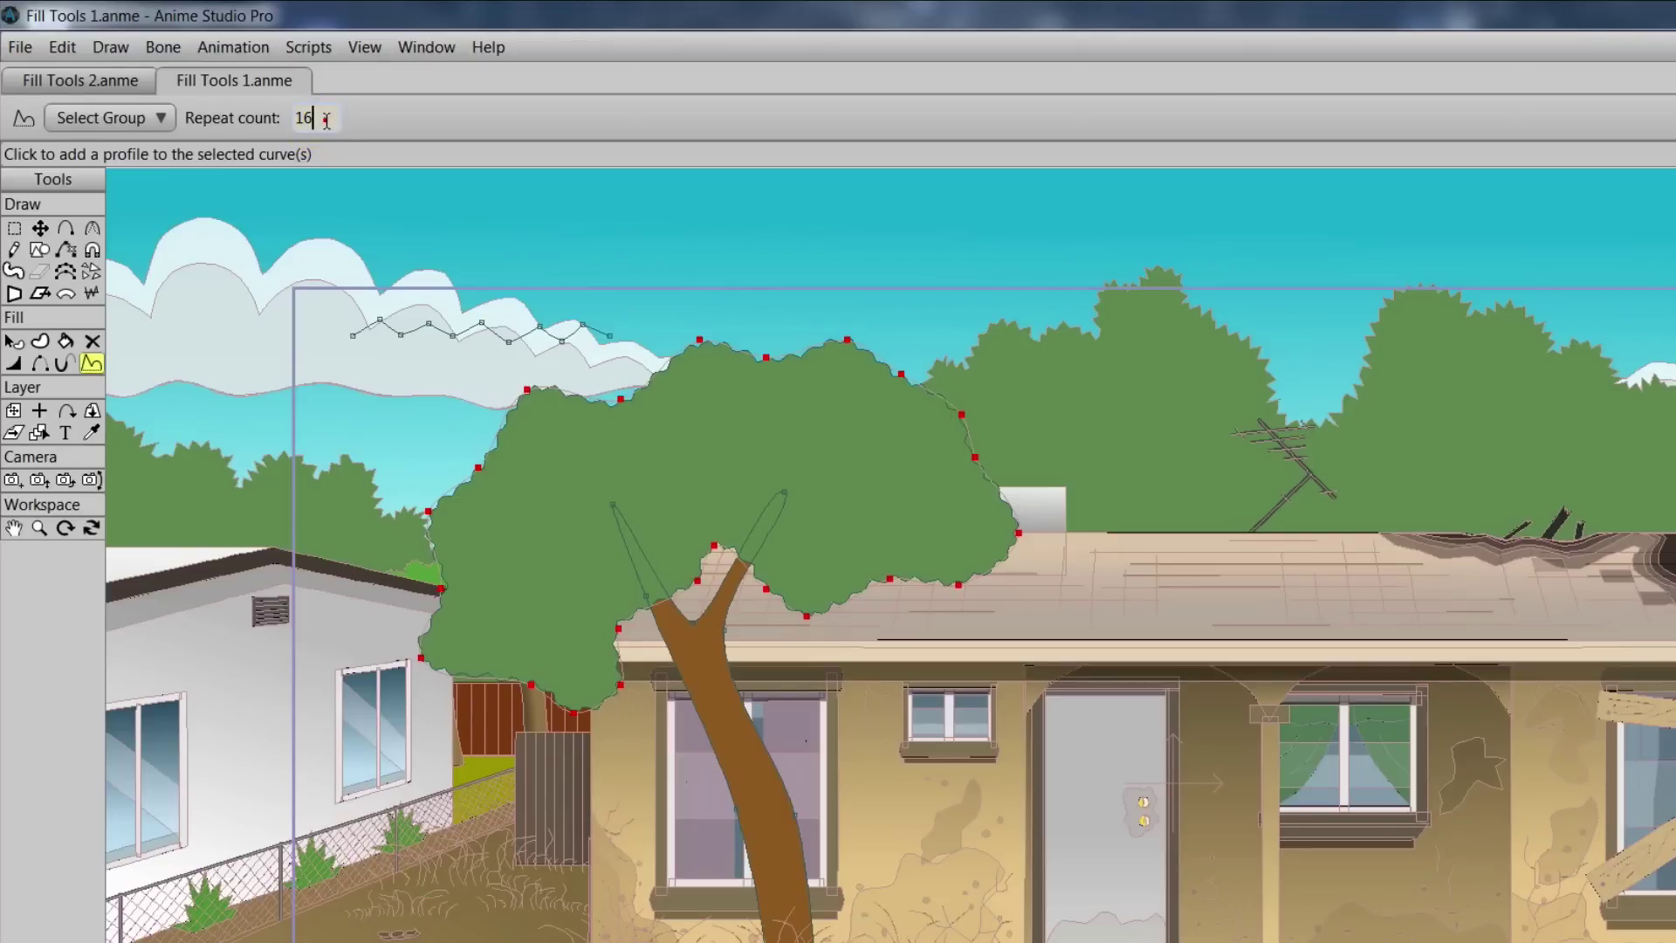
{"action": "type", "text": "14"}
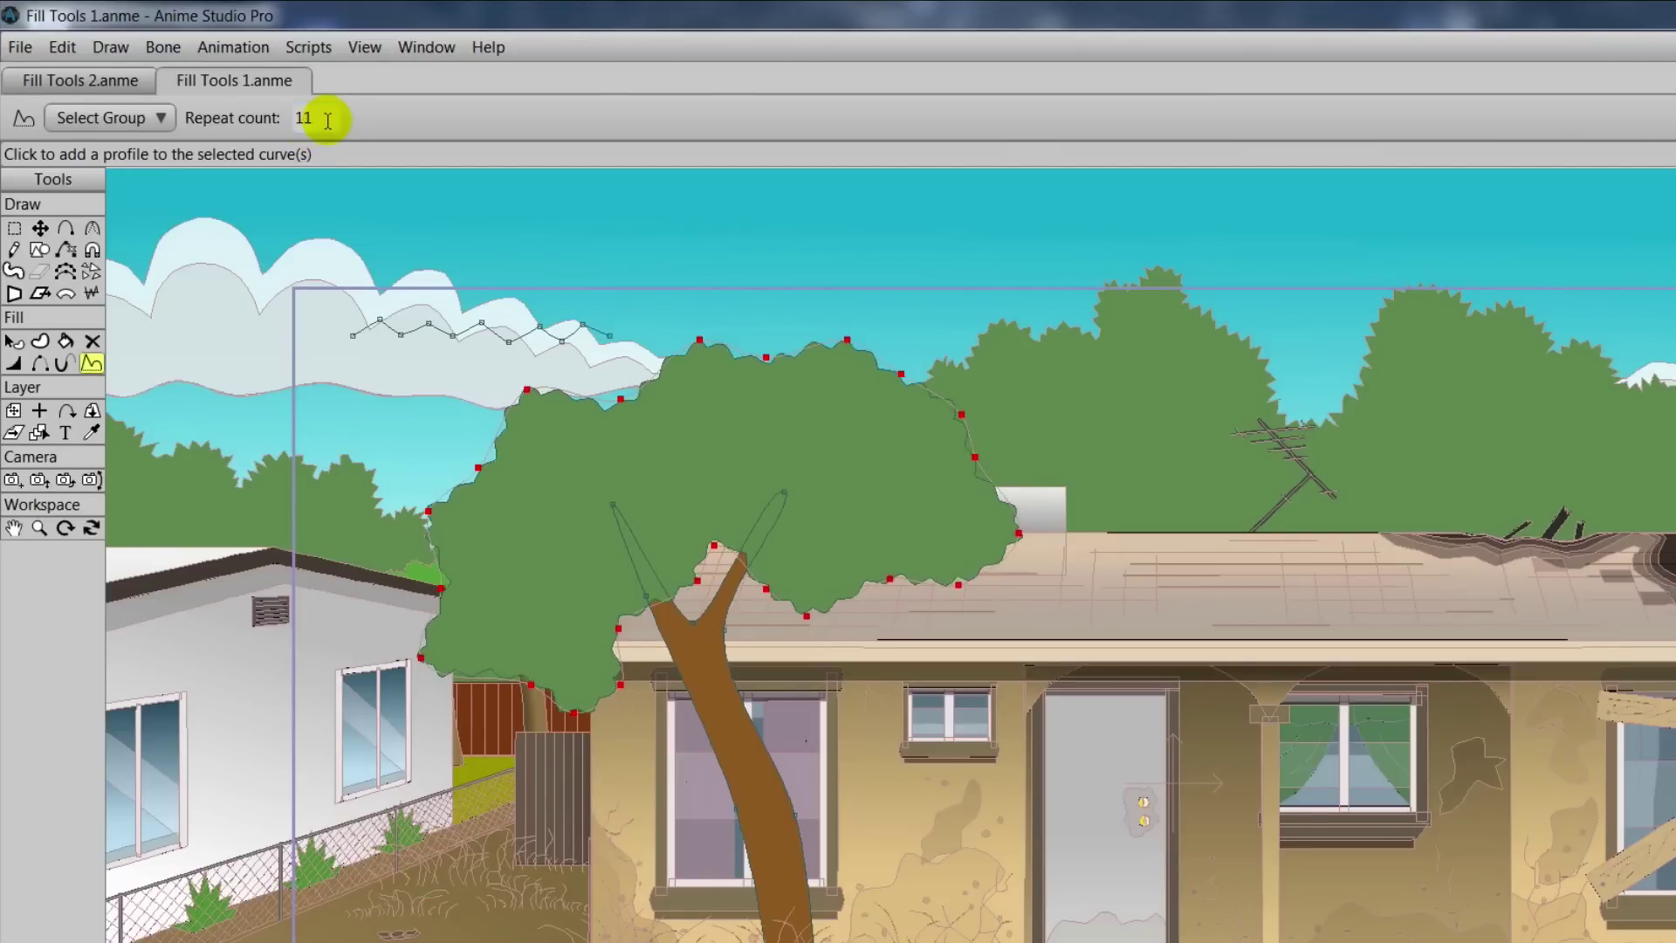
{"action": "key", "text": "BackSpace"}
{"action": "key", "text": "BackSpace"}
{"action": "type", "text": "6"}
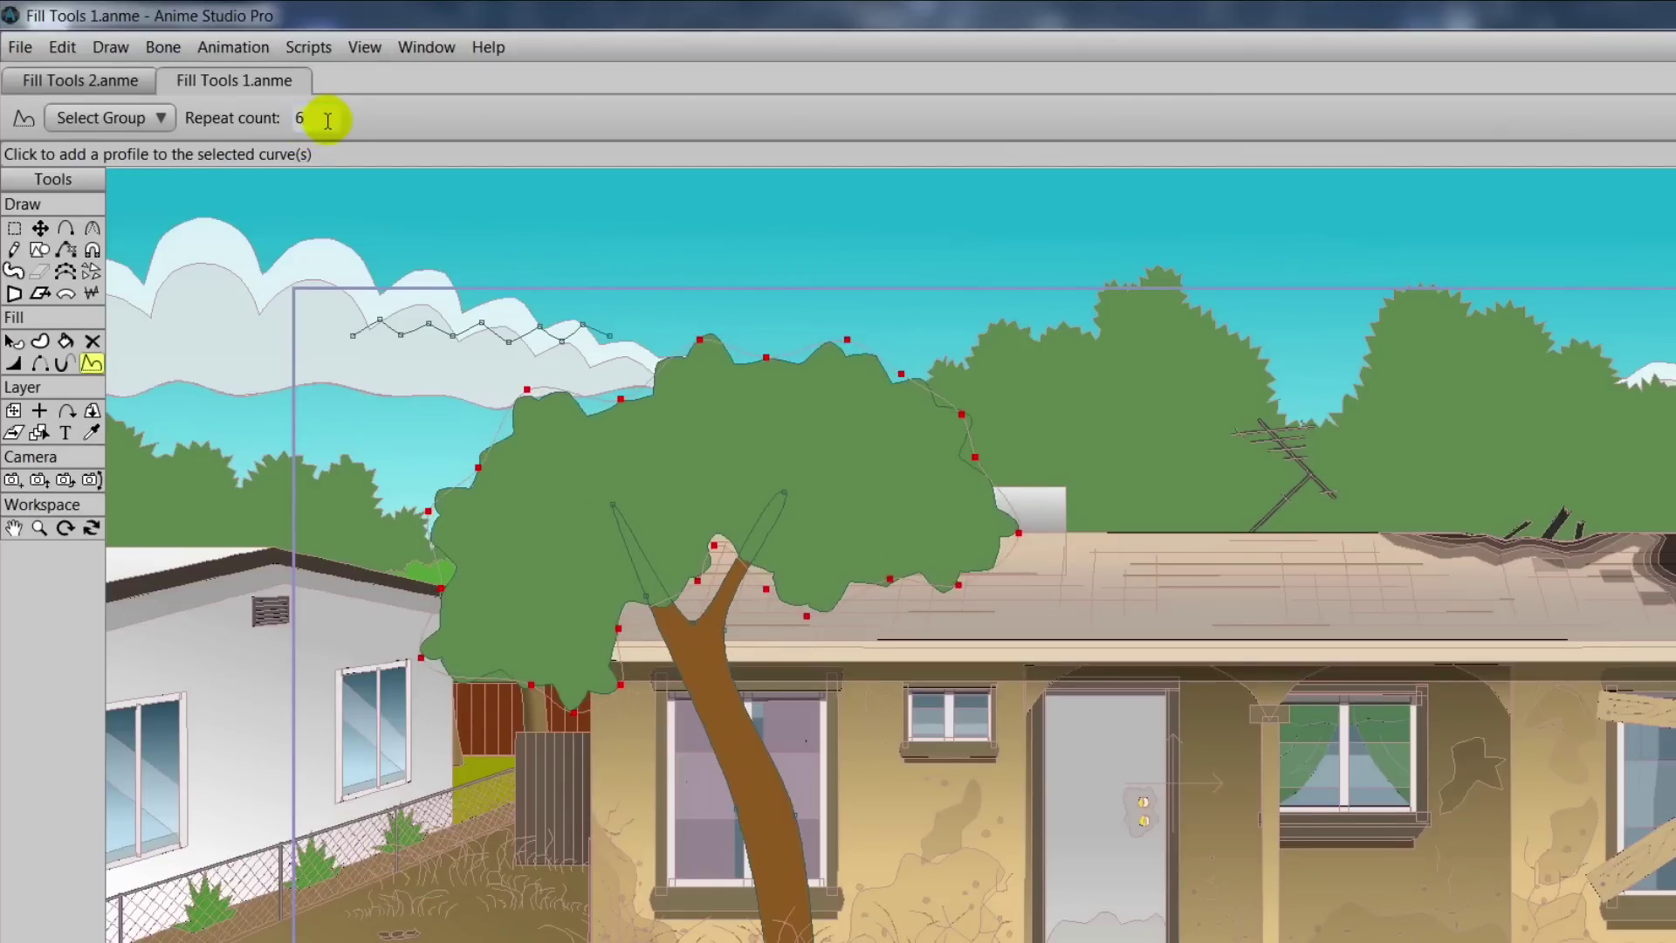
{"action": "key", "text": "BackSpace"}
{"action": "type", "text": "5"}
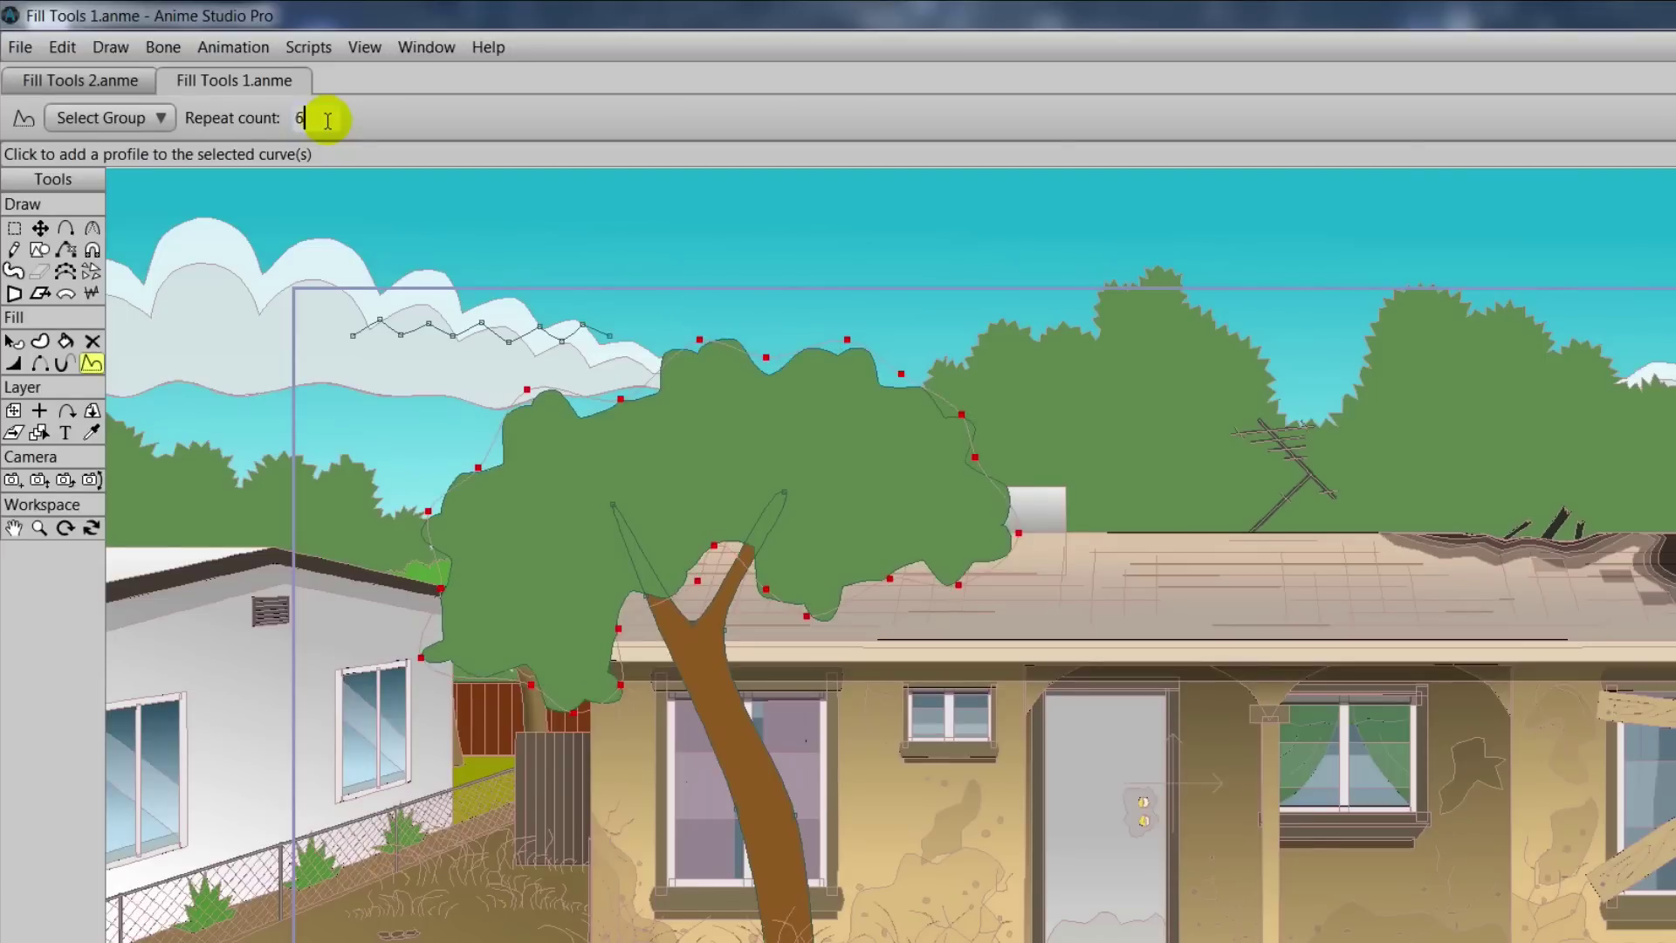
{"action": "scroll", "coordinate": [327, 121], "scroll_direction": "up", "scroll_amount": 15}
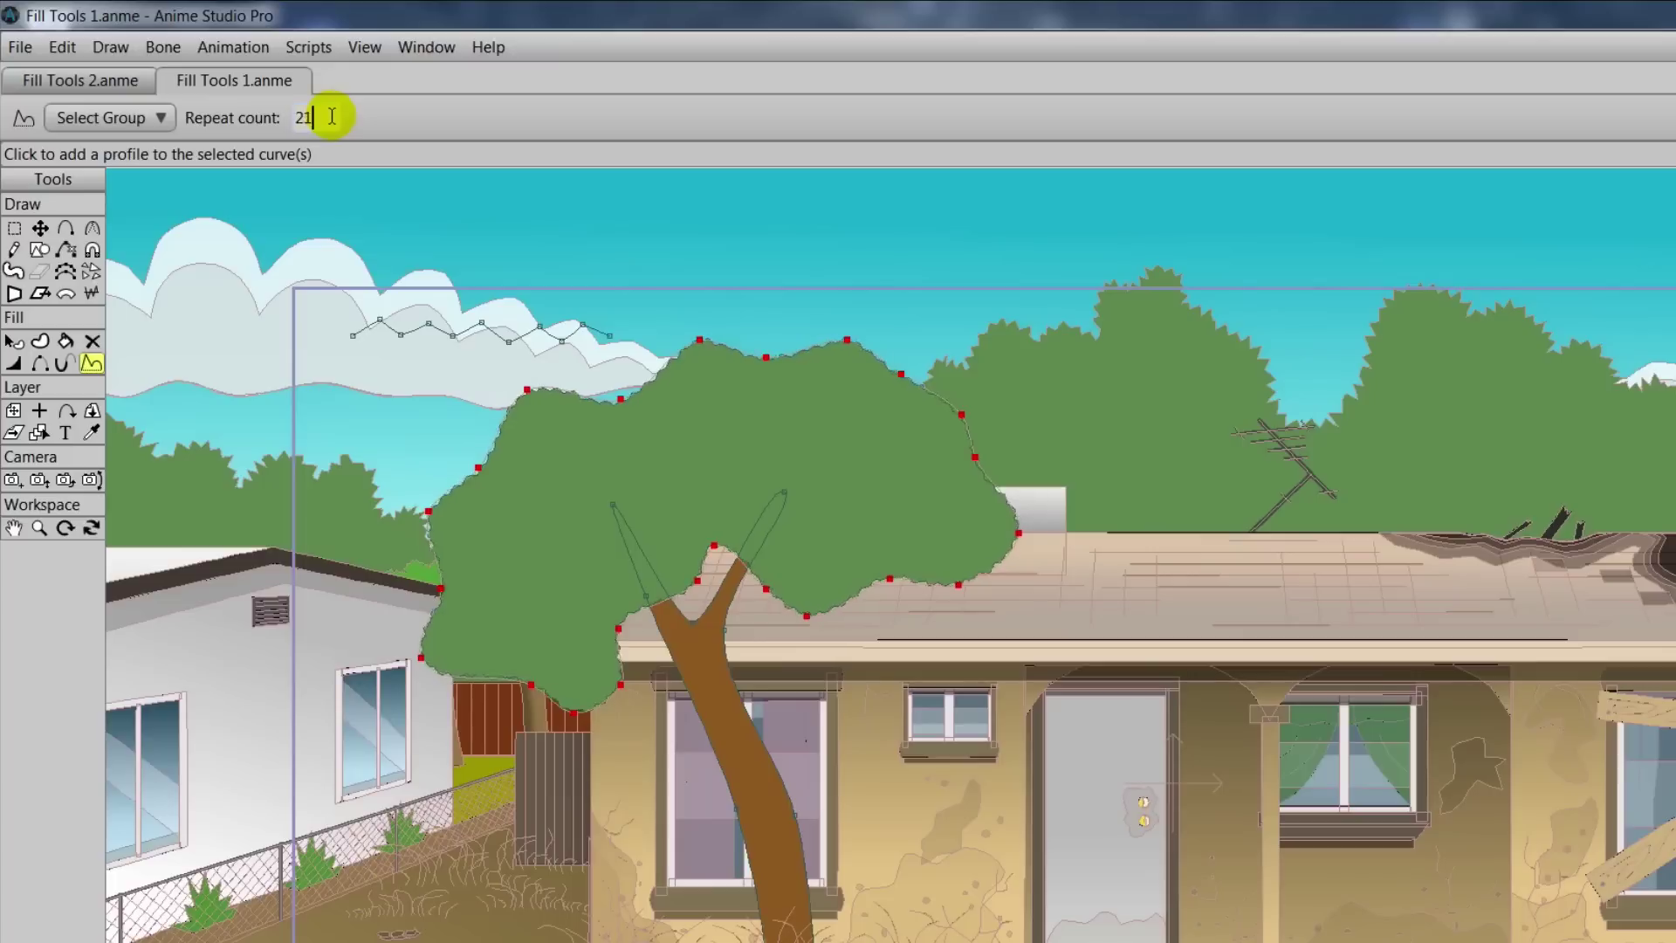
{"action": "scroll", "coordinate": [331, 116], "scroll_direction": "down", "scroll_amount": 6}
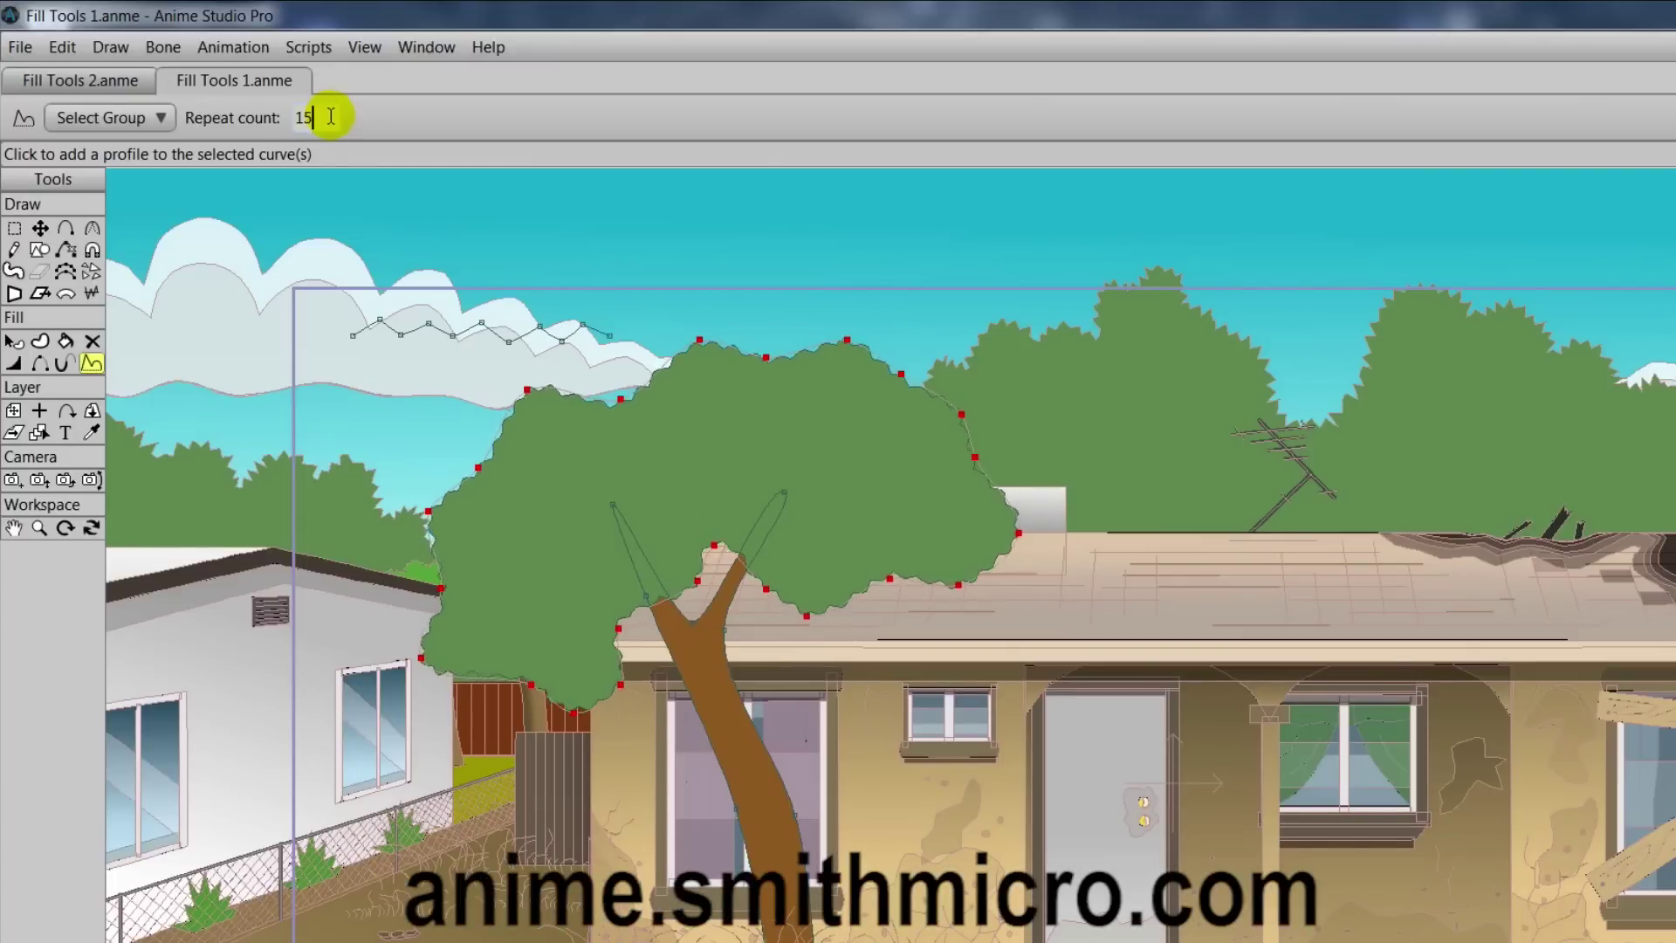
Step: Scroll the Repeat field up from 15 to 16 repeats
{"action": "scroll", "coordinate": [330, 116], "scroll_direction": "up", "scroll_amount": 1}
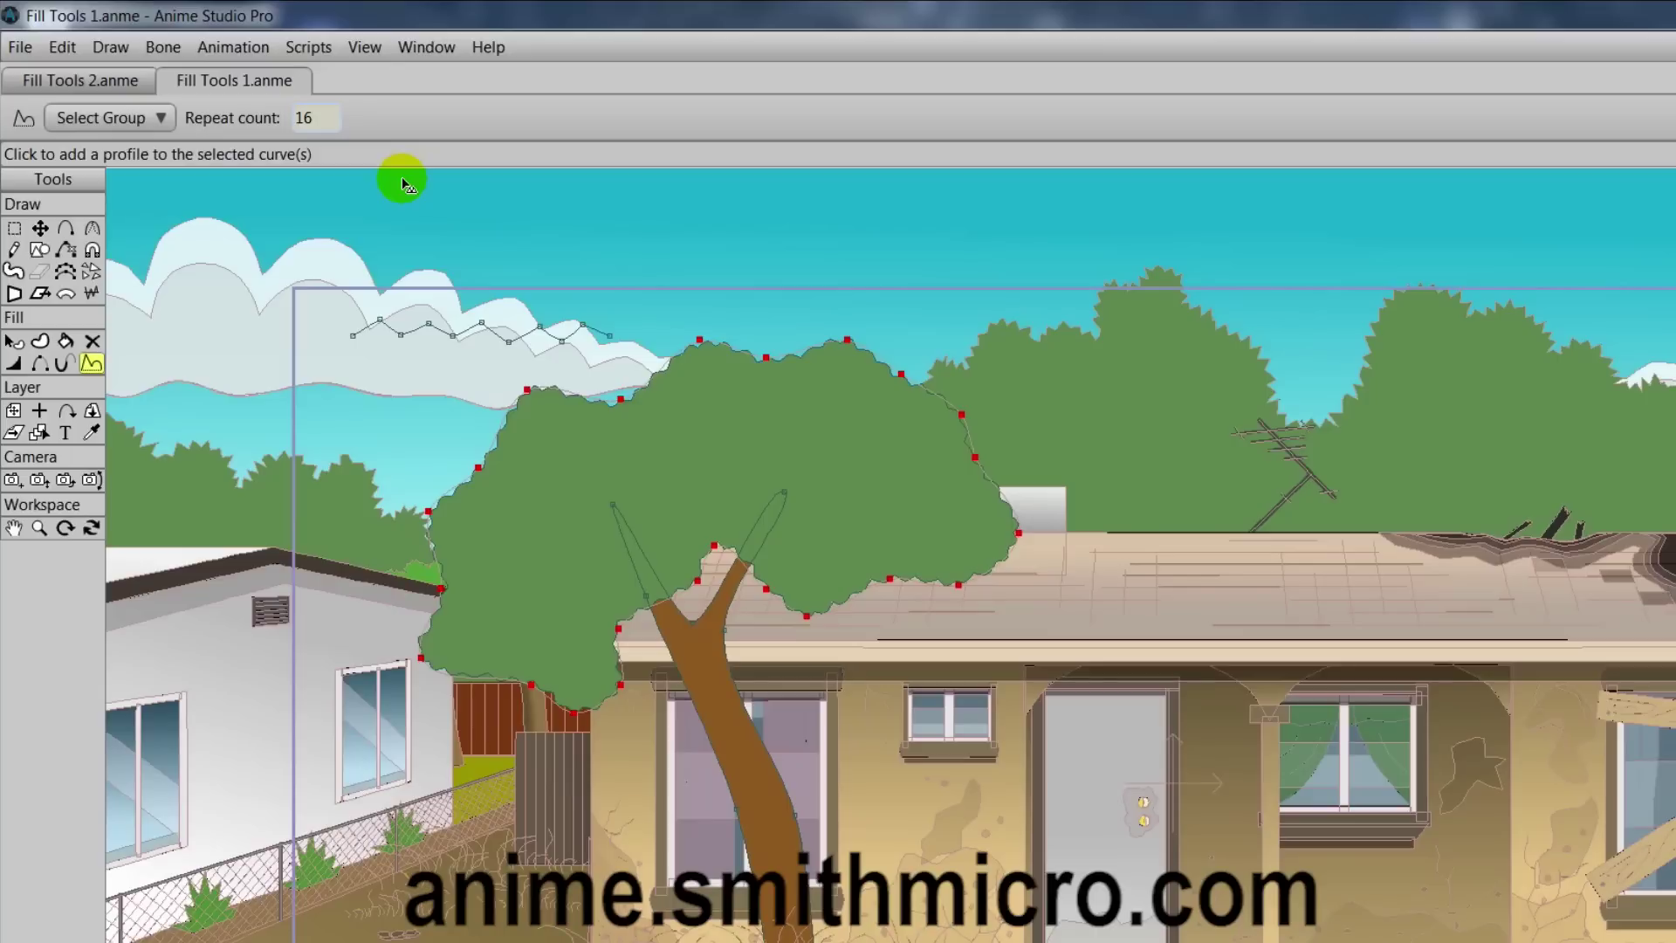